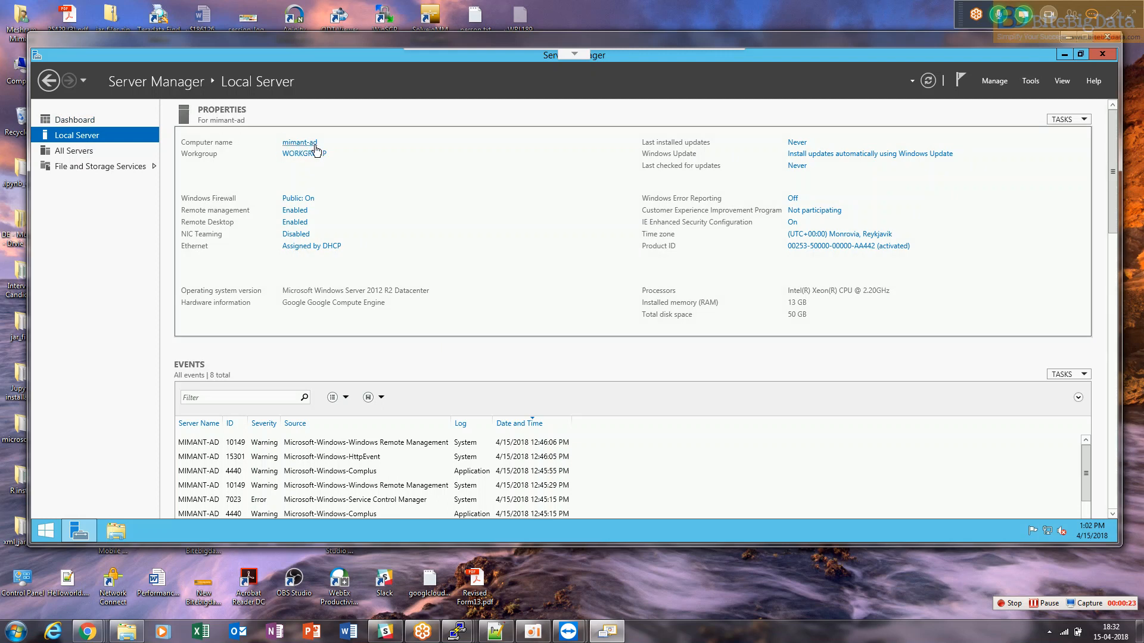
Step: Turn off Windows Firewall for both the private and public networks, and close the firewall settings
click(304, 199)
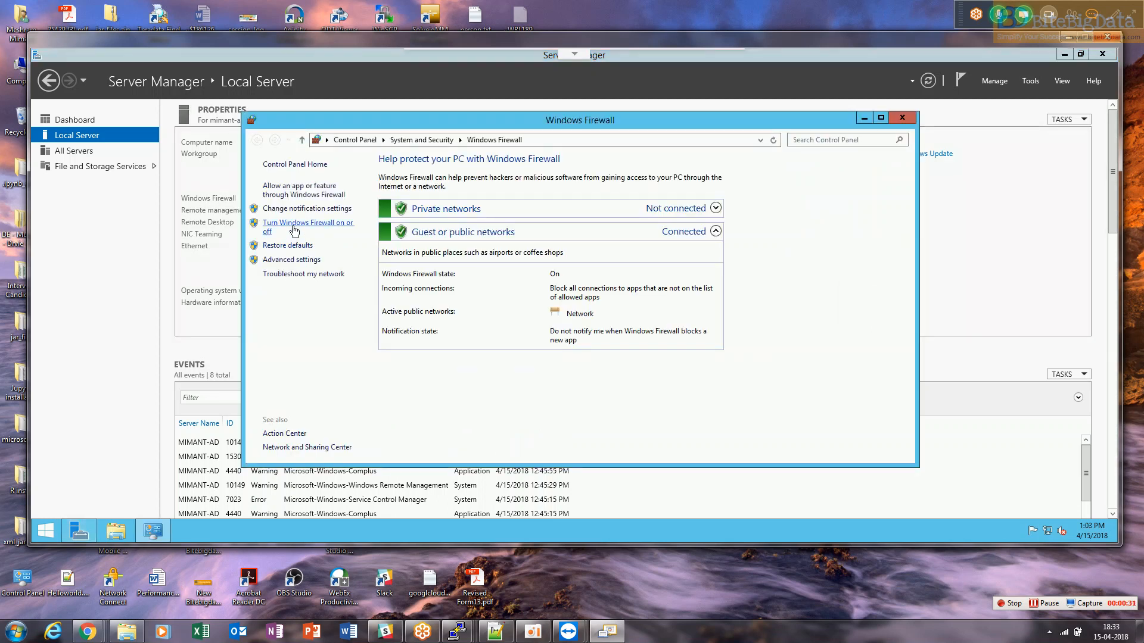
click(295, 226)
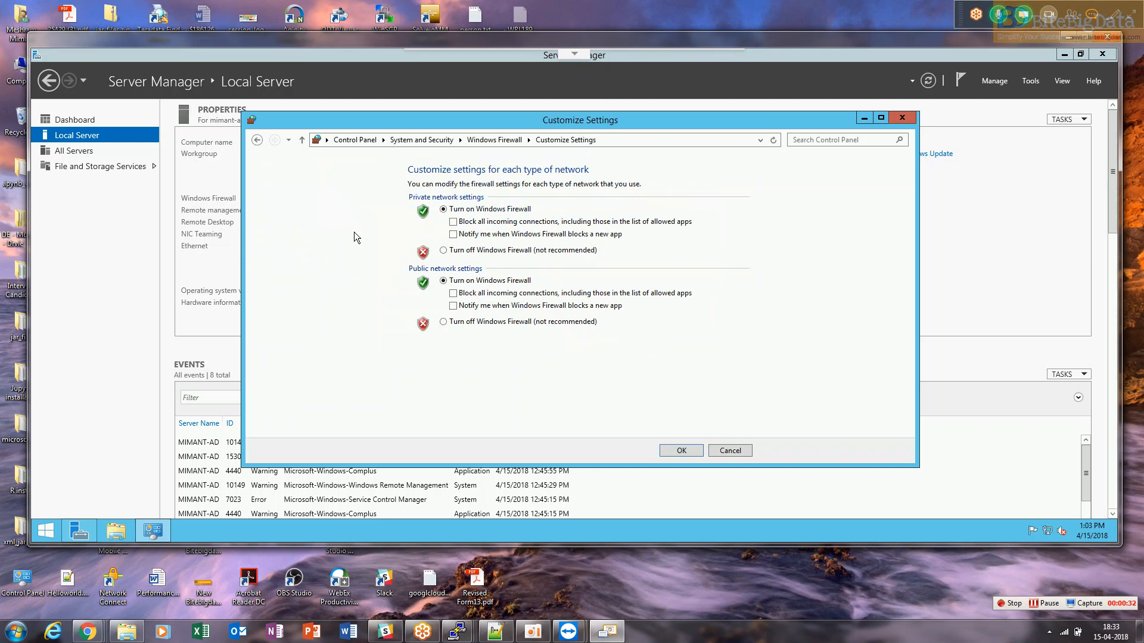
click(443, 321)
click(443, 250)
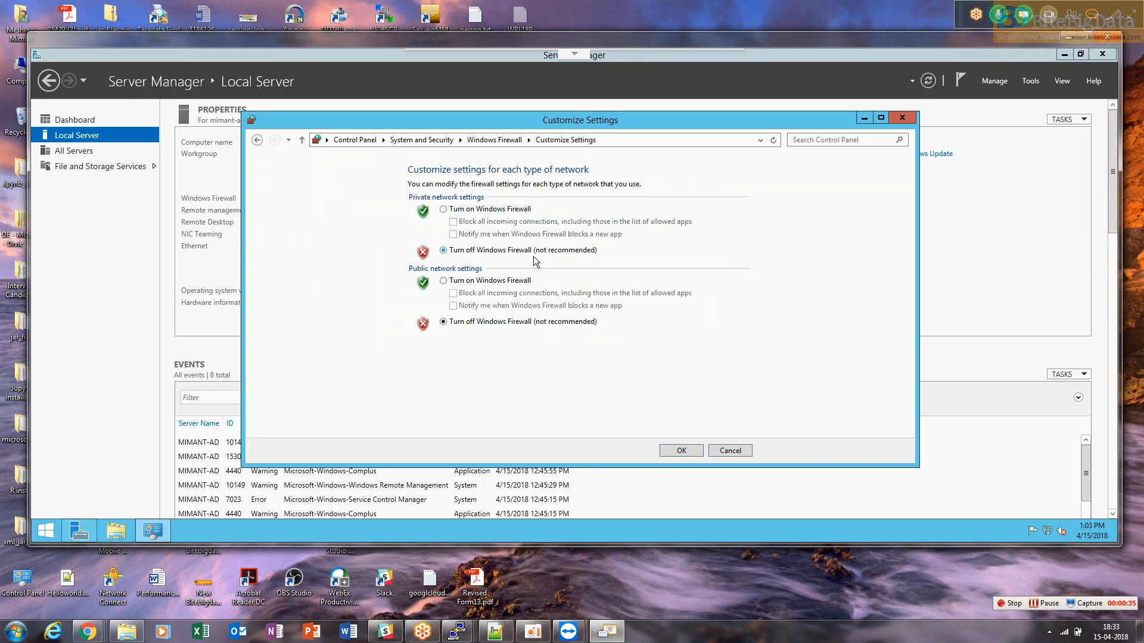
click(679, 451)
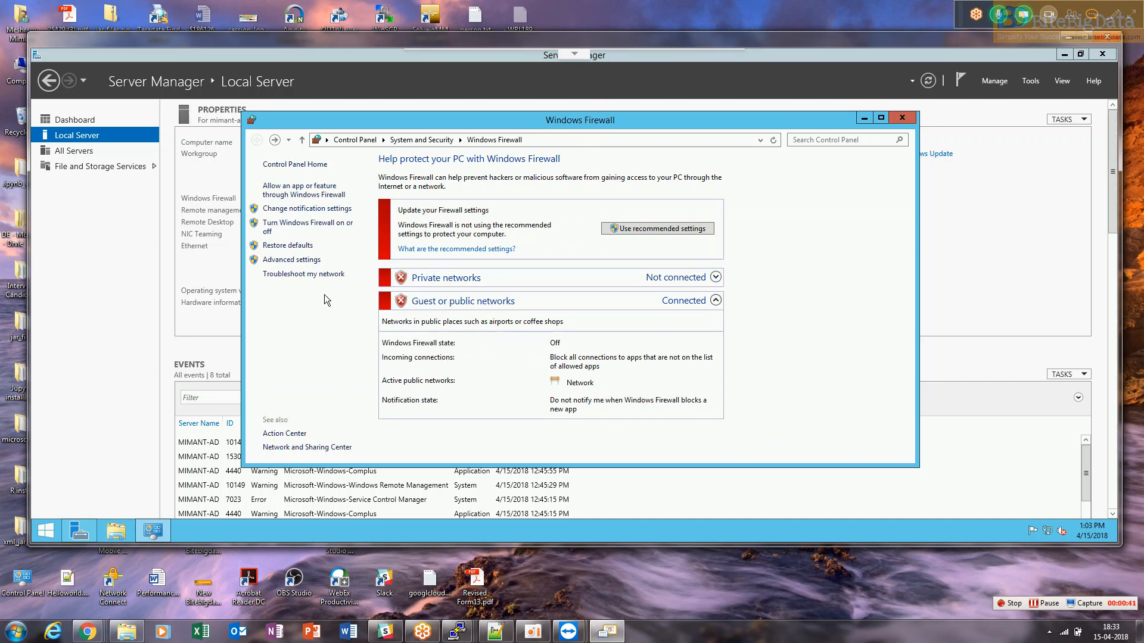
click(902, 117)
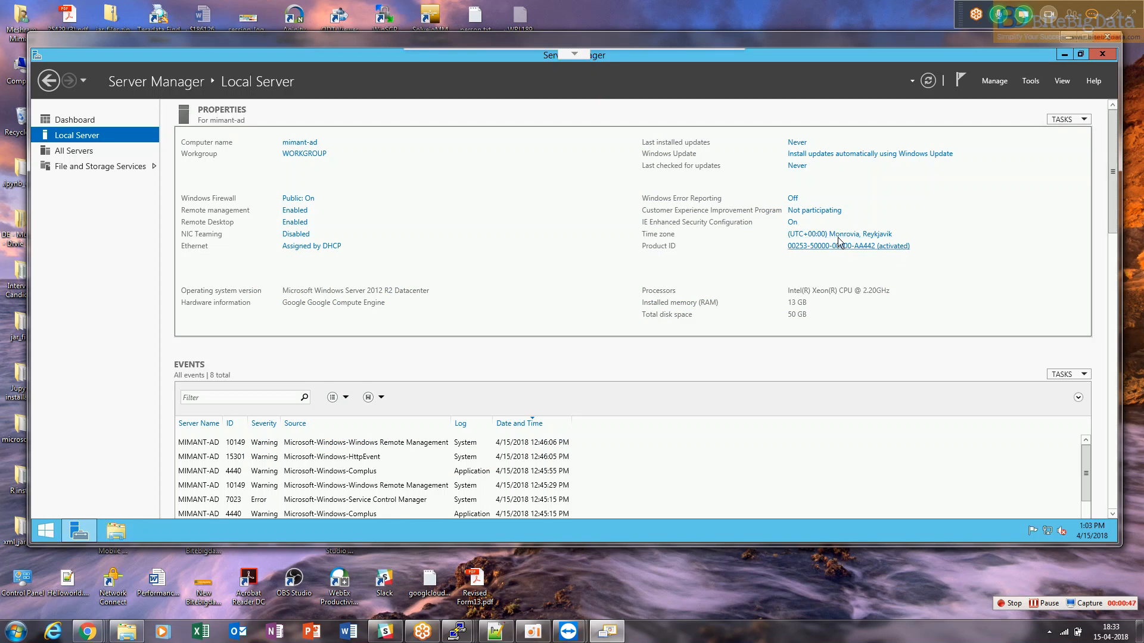
Step: Change the server's time zone to (UTC+05:30) Chennai, Kolkata, Mumbai, New Delhi
click(839, 236)
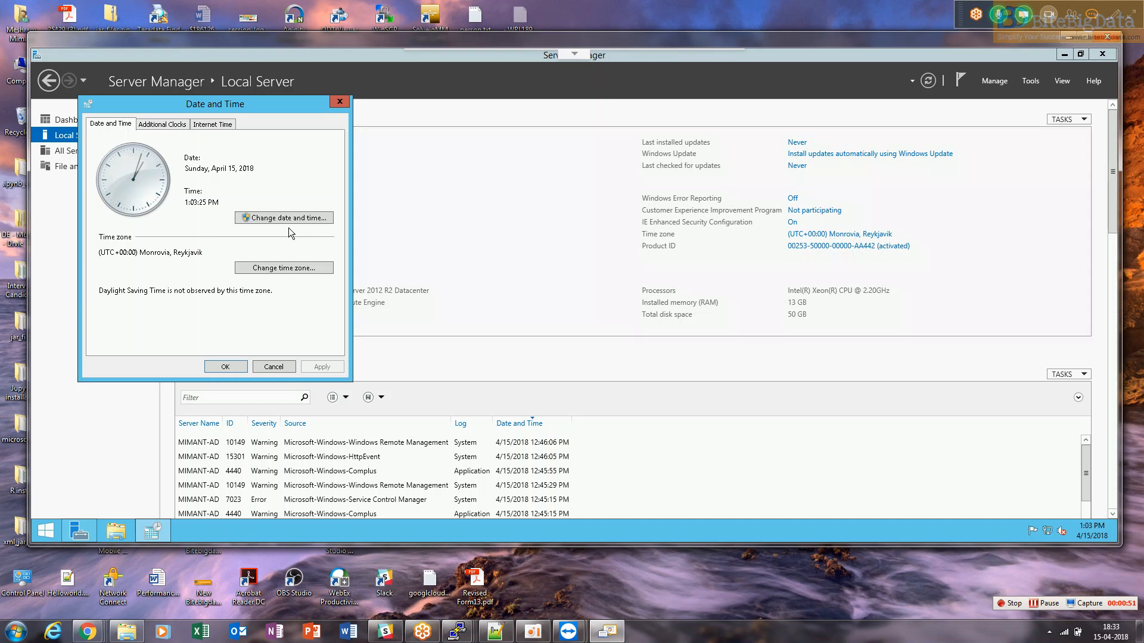
click(285, 267)
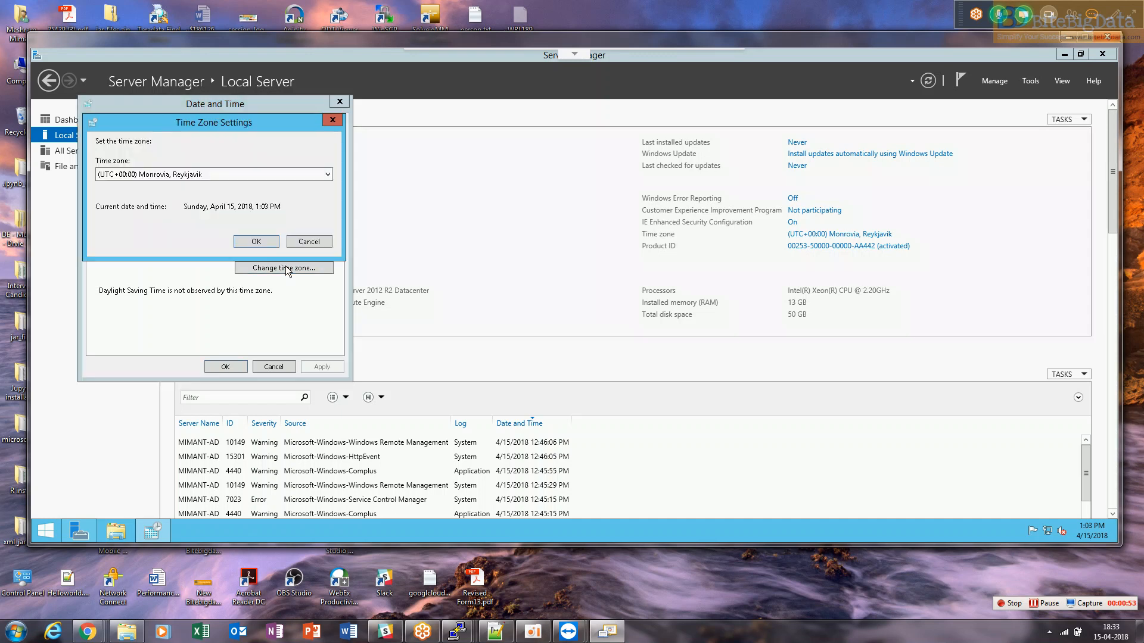
click(258, 174)
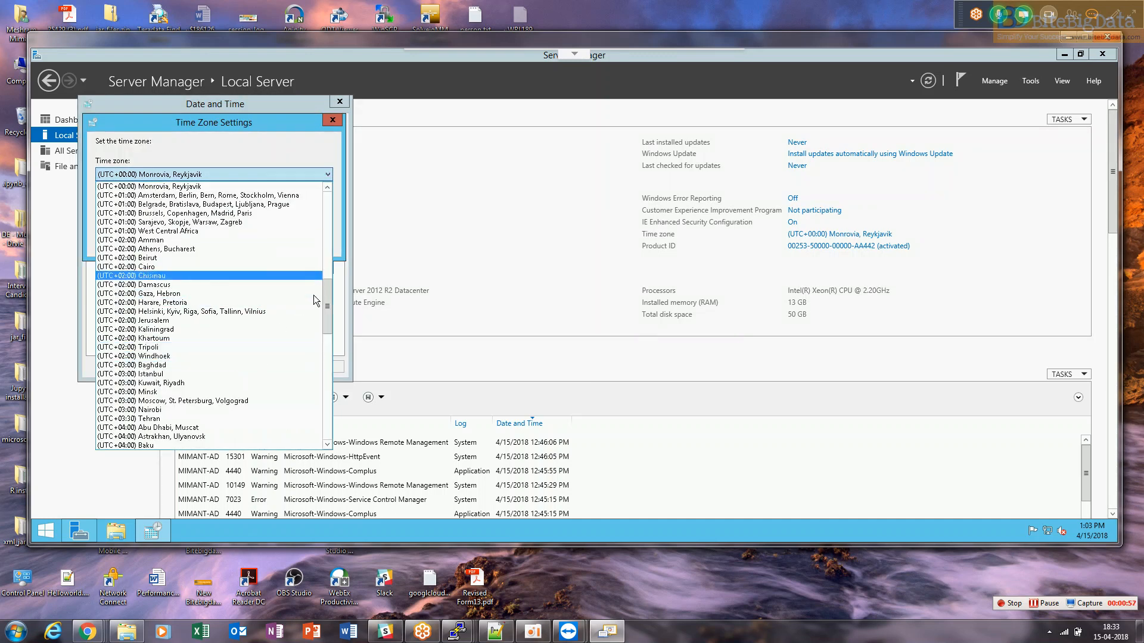
drag(326, 310, 323, 338)
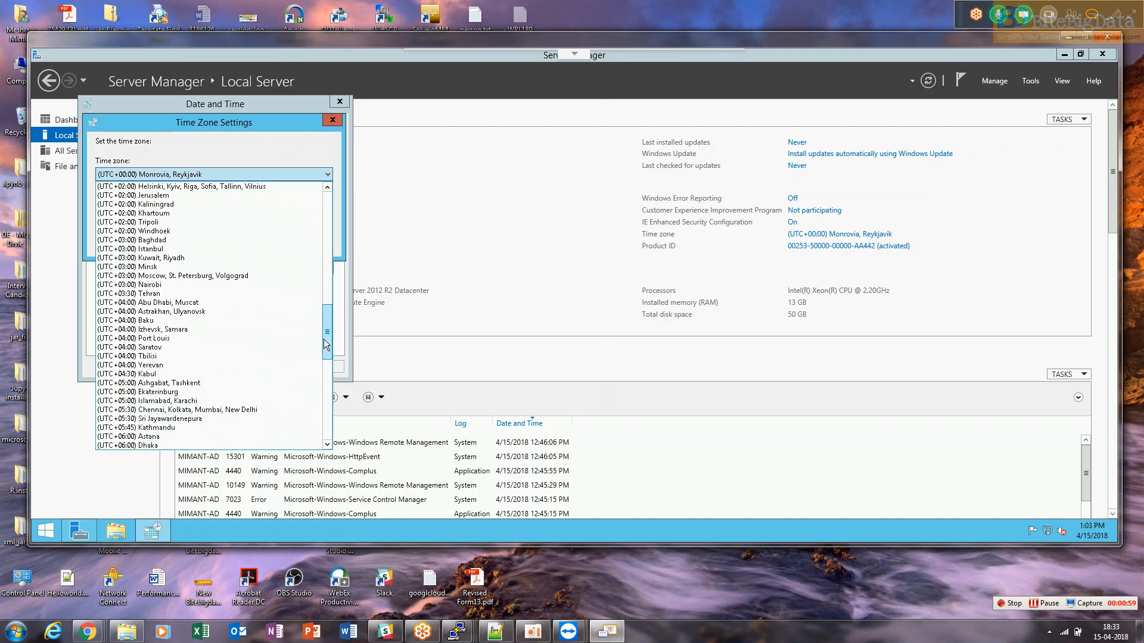
click(244, 409)
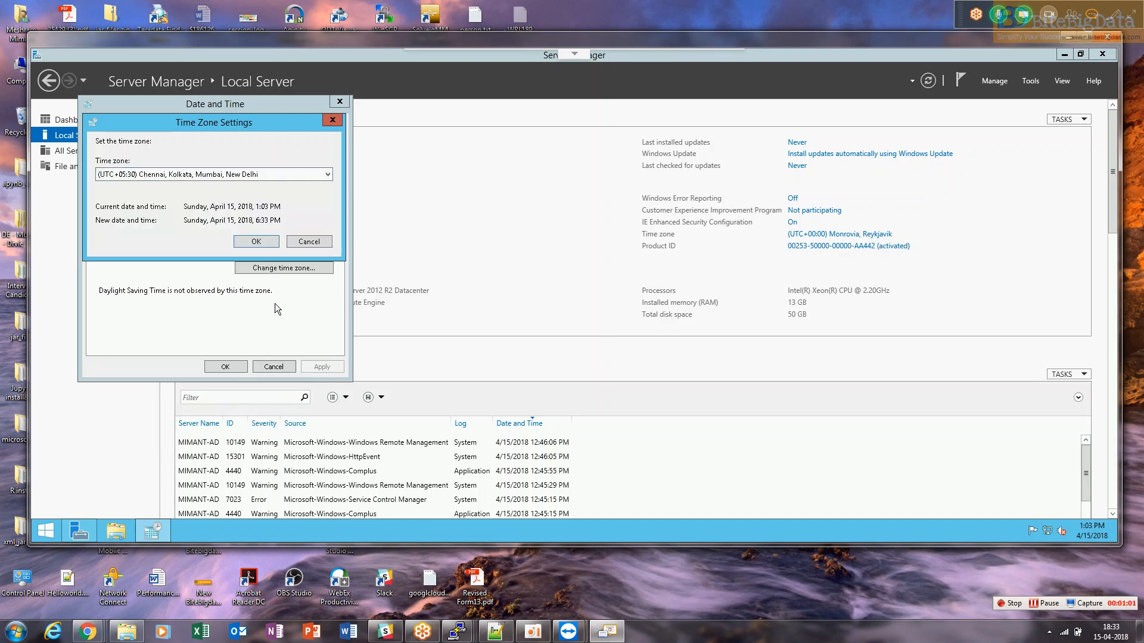
click(256, 241)
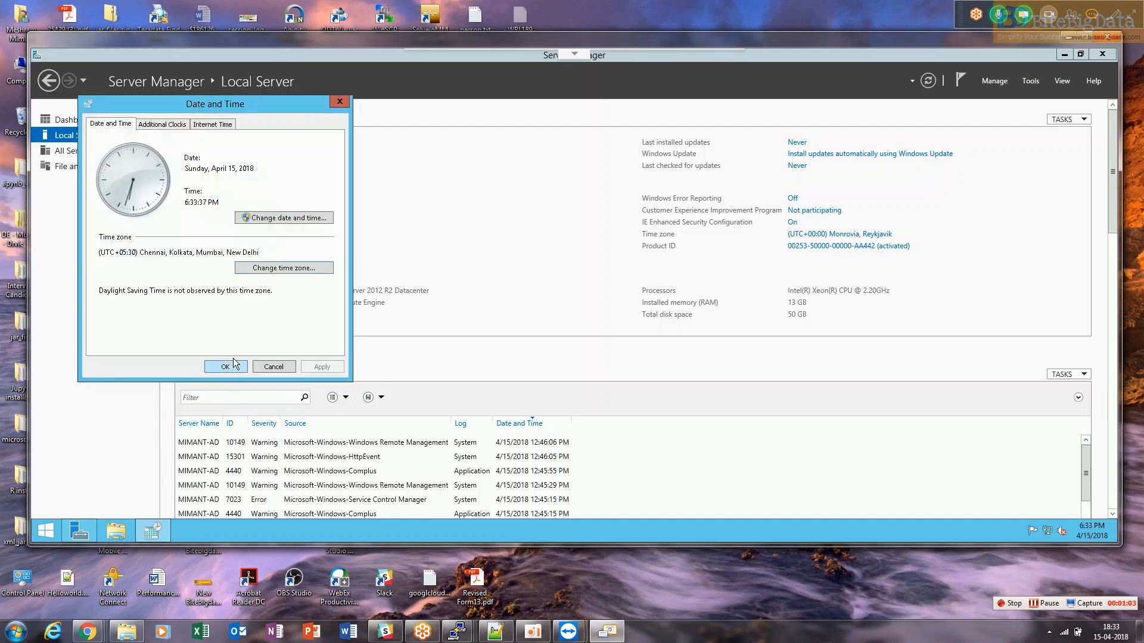
click(234, 363)
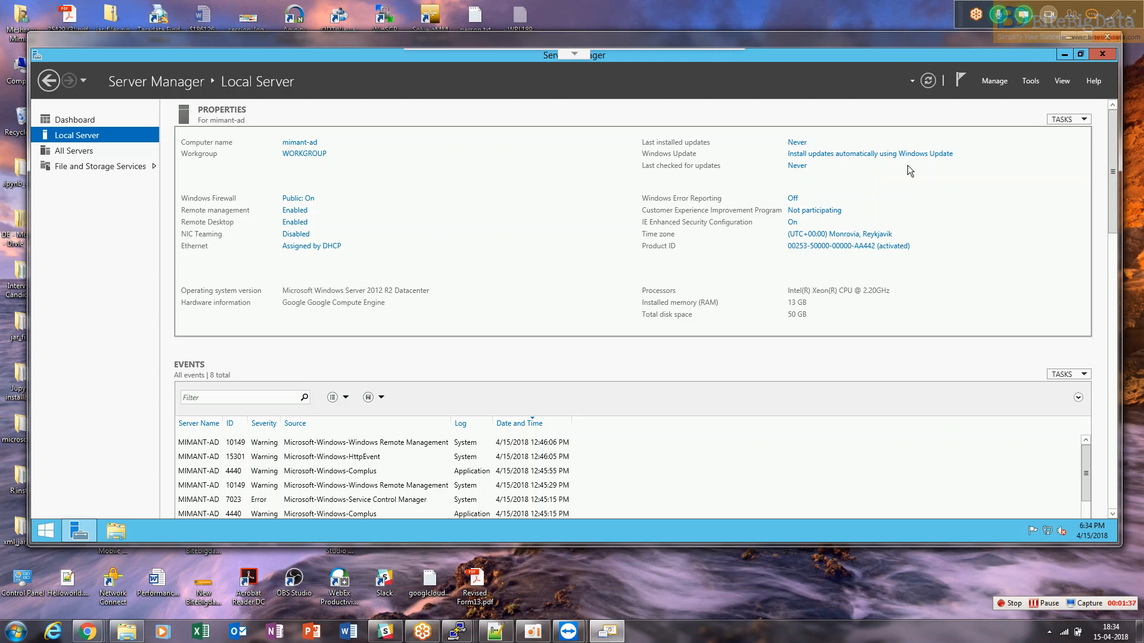
Step: Start adding roles and features with a role-based or feature-based installation on the mimant-ad server from the server pool
click(1026, 81)
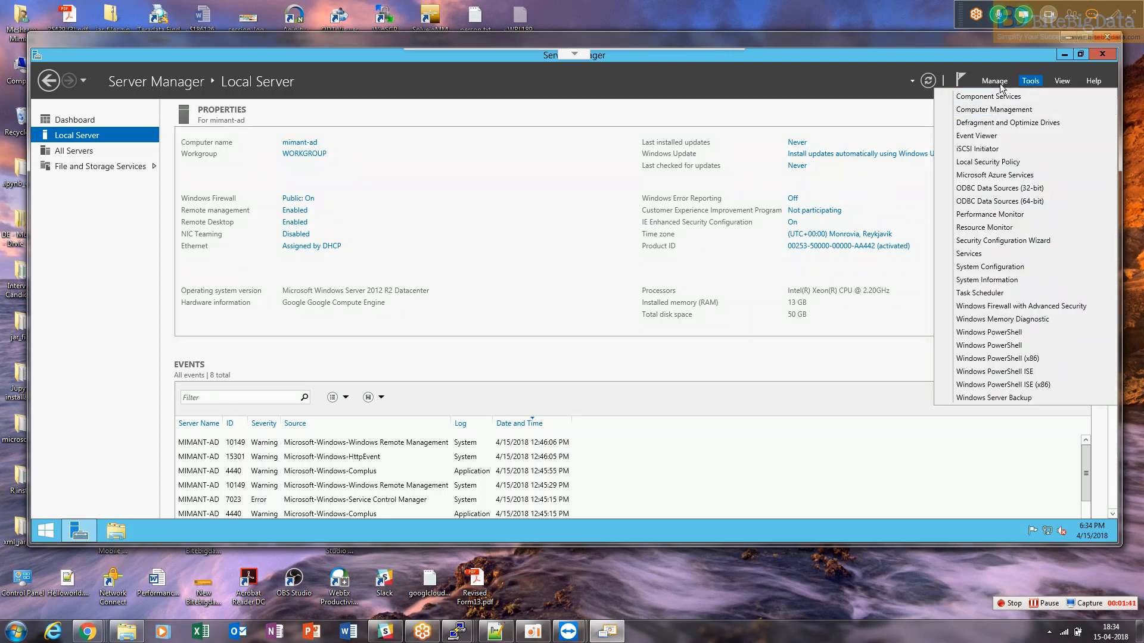
click(997, 80)
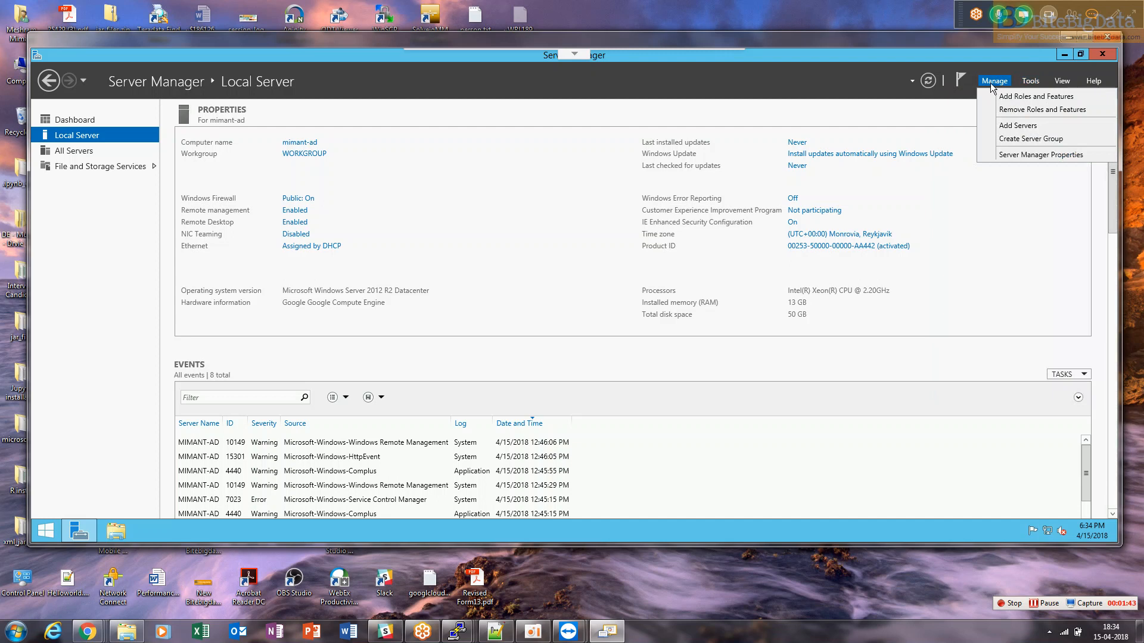
click(1032, 96)
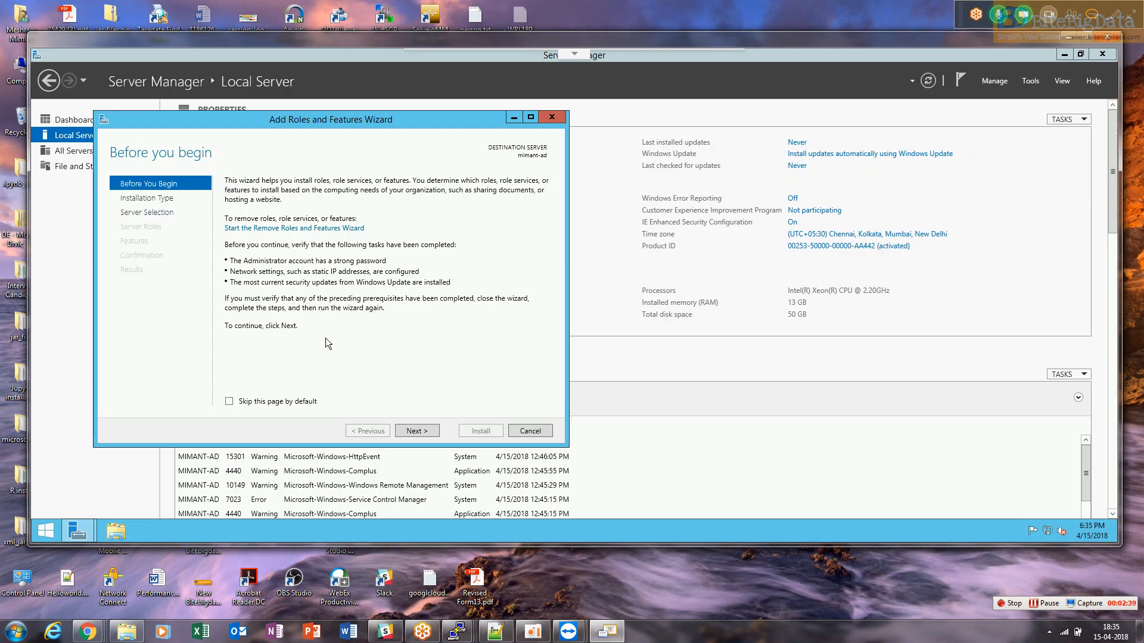
click(415, 431)
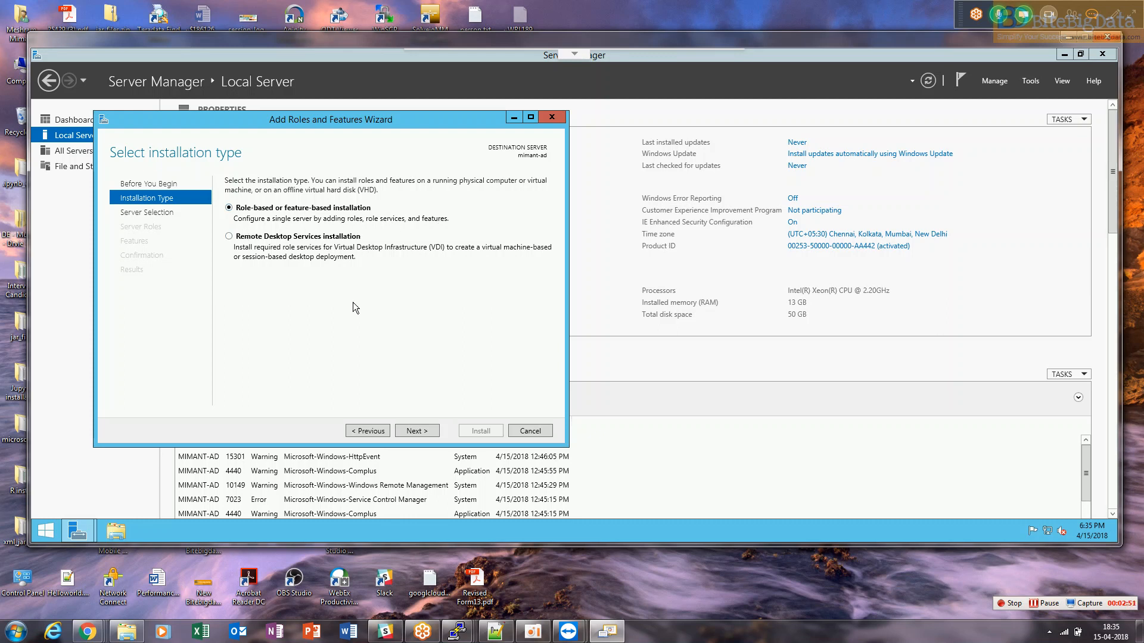
click(426, 431)
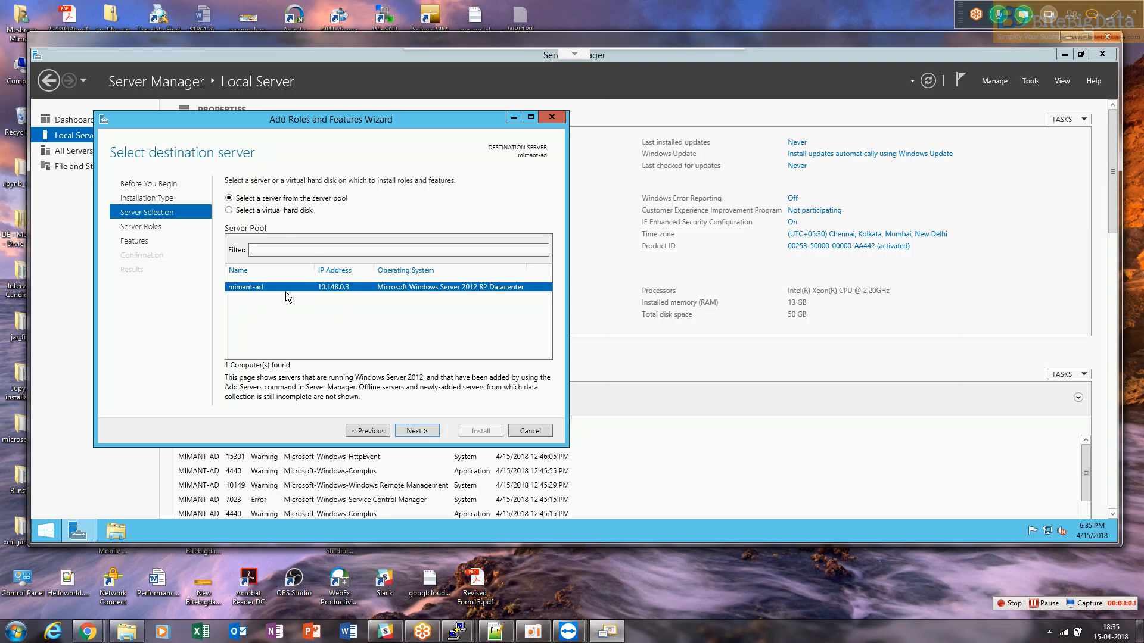
click(417, 431)
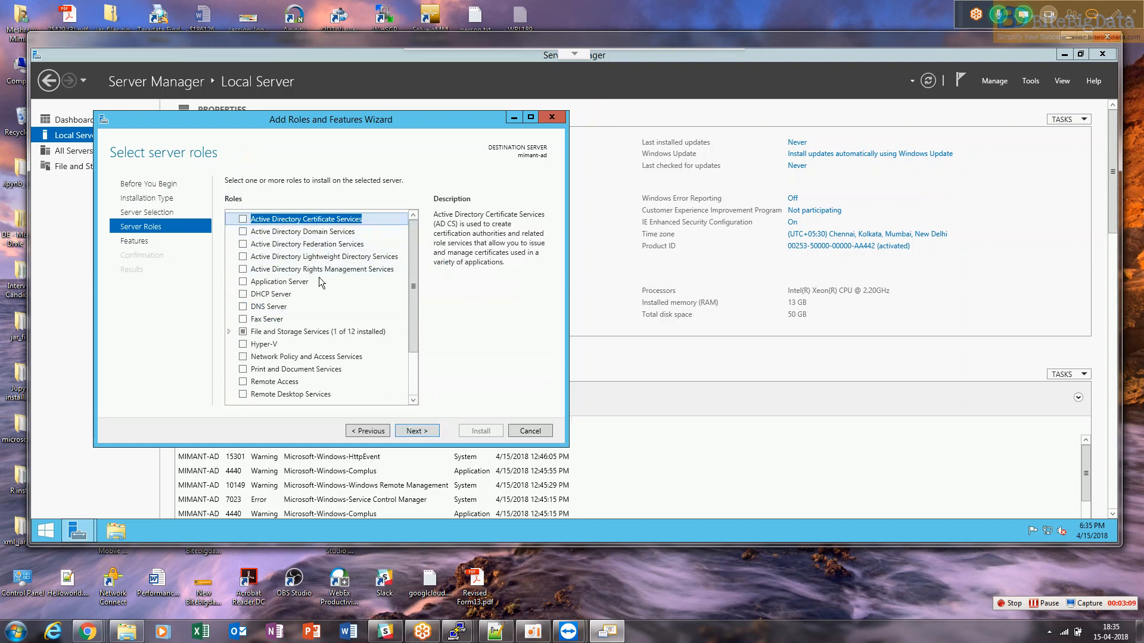
Step: Select the Active Directory Domain Services role with its required features and management tools, and proceed to confirmation with the default features
click(243, 232)
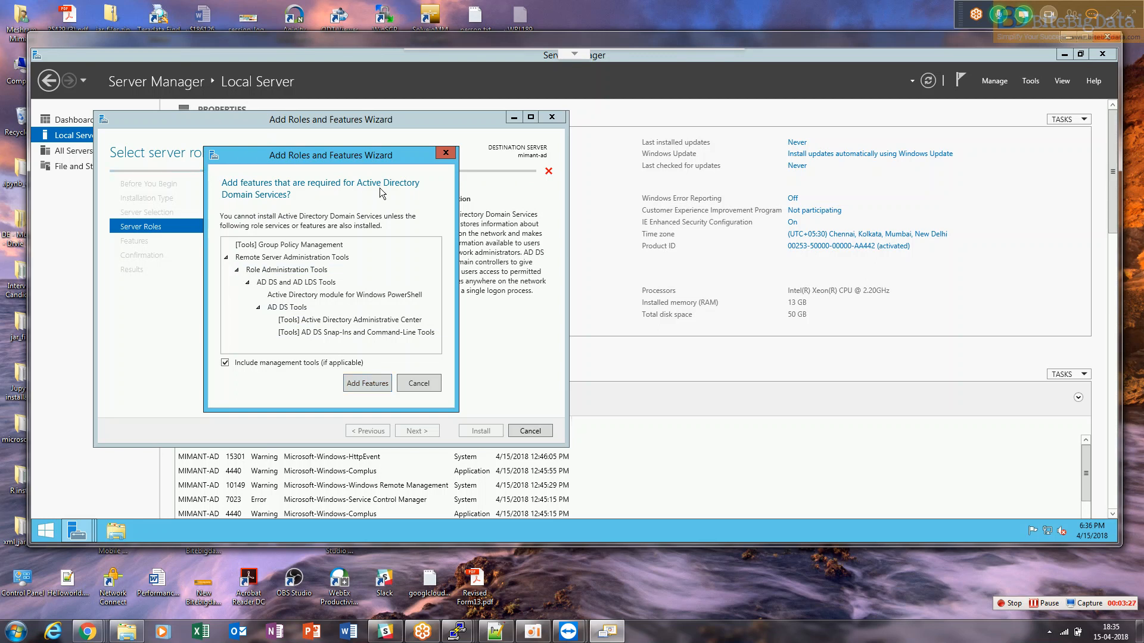
click(363, 383)
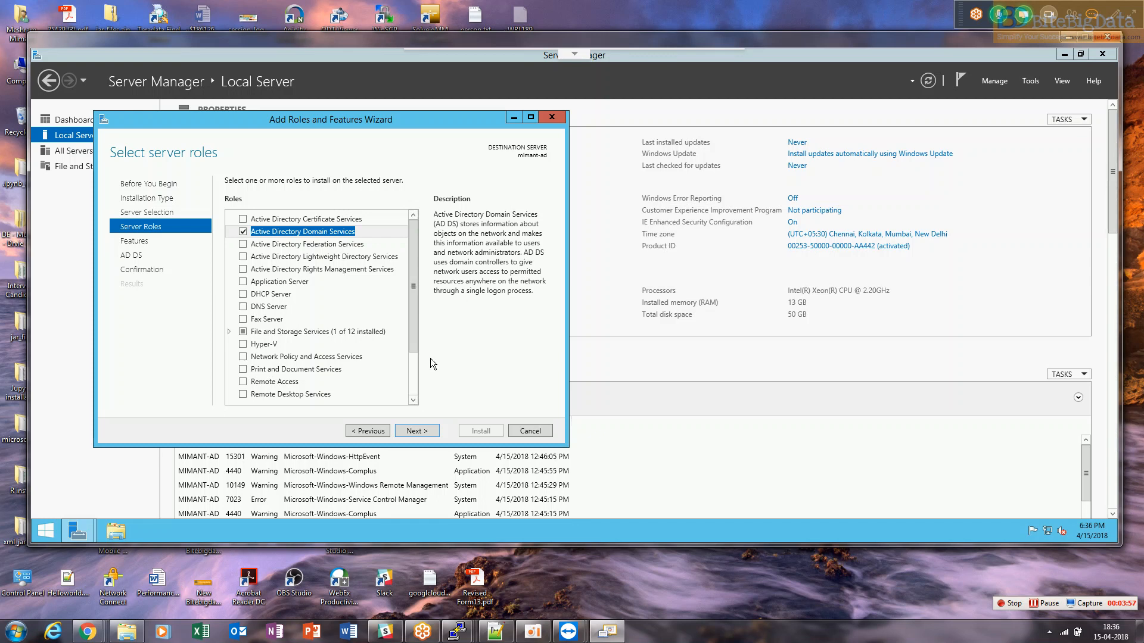
click(413, 431)
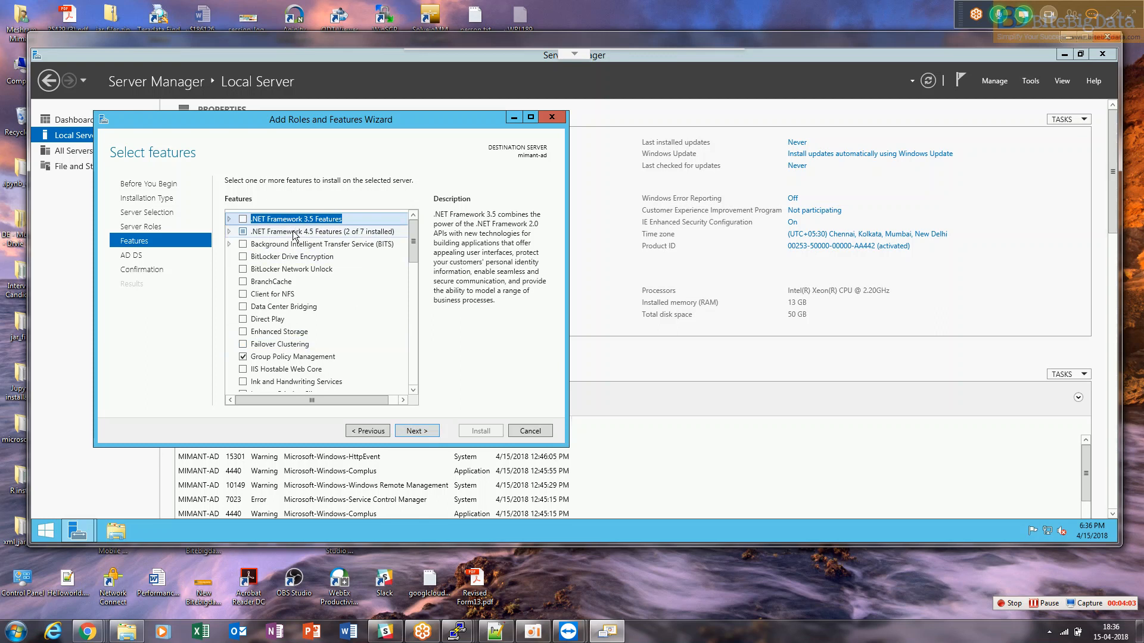
click(417, 432)
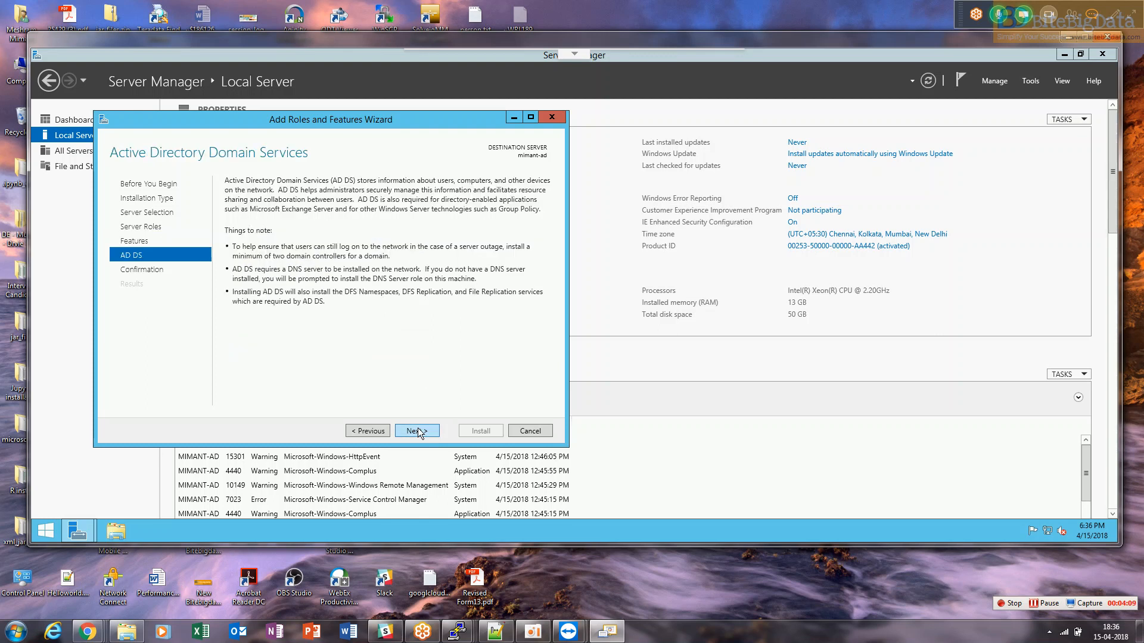
click(416, 432)
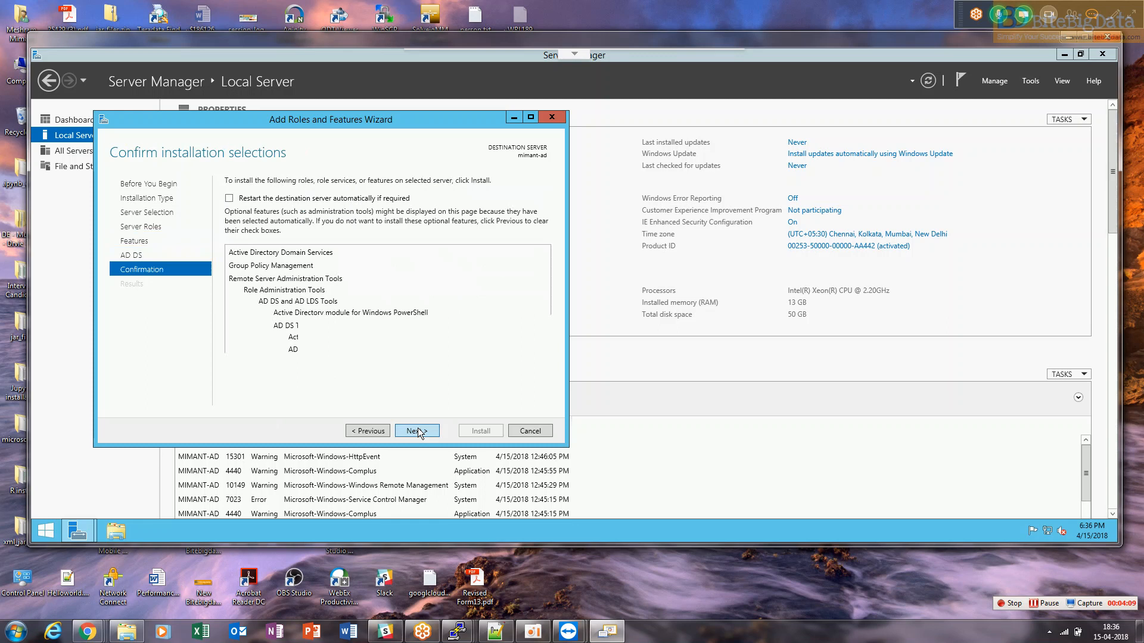
Step: Allow the destination server to restart automatically if required, install the selected role, and close the wizard once installation completes
click(229, 198)
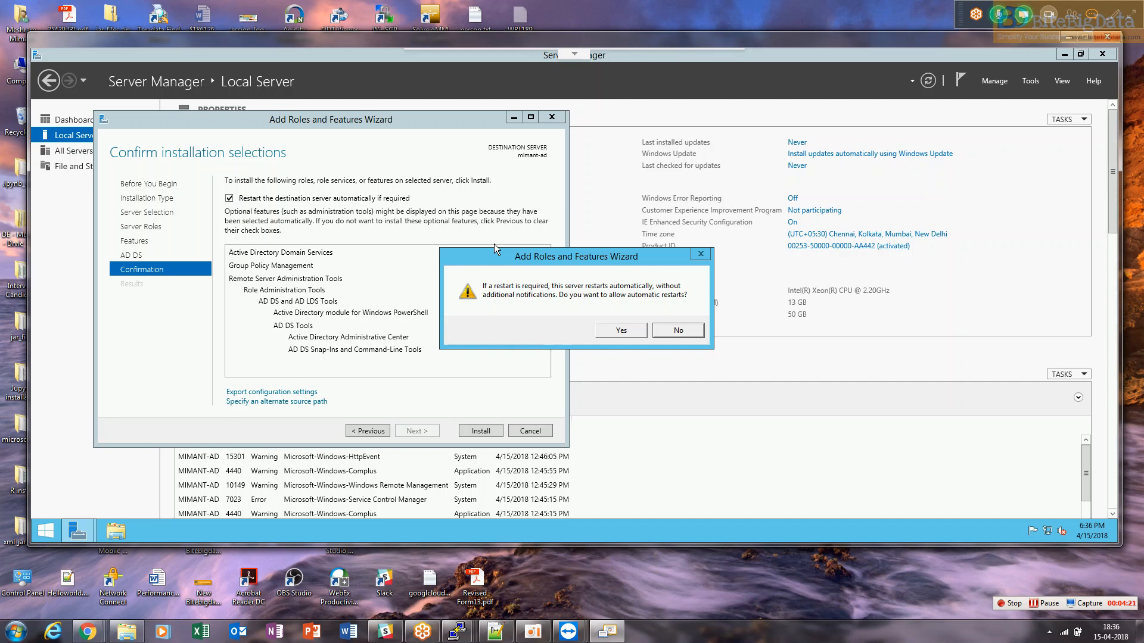
click(617, 330)
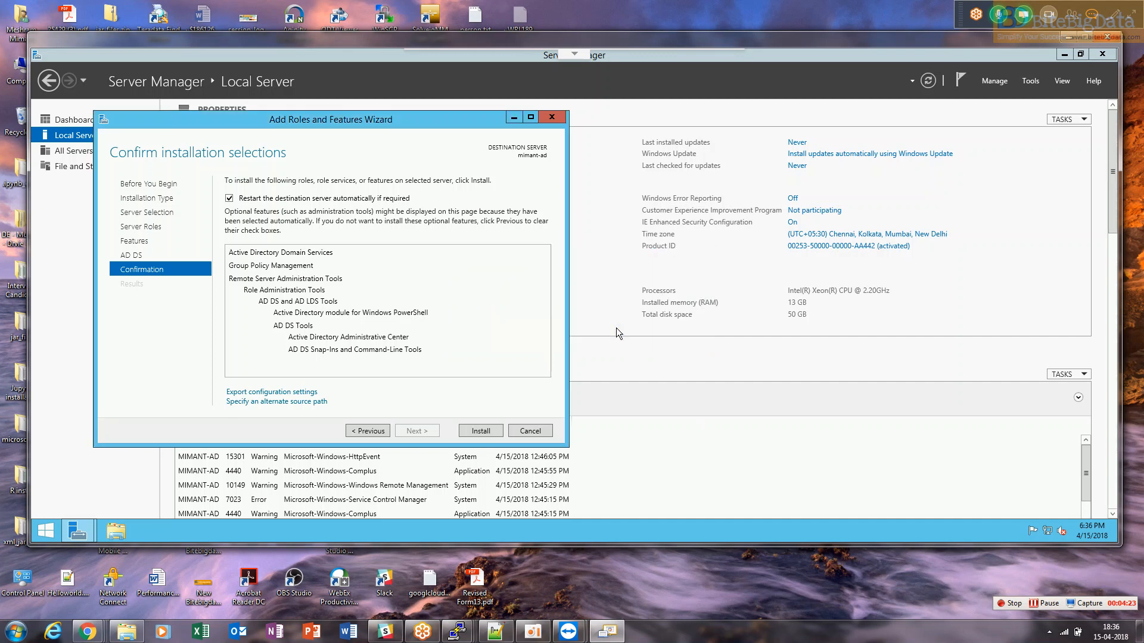
click(480, 429)
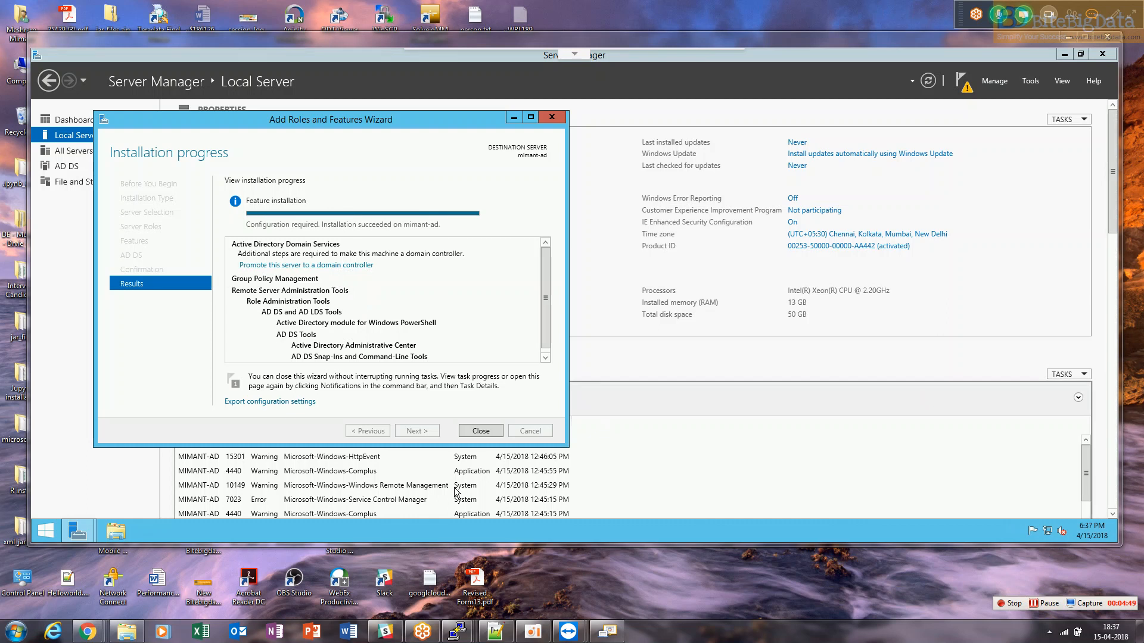
click(481, 431)
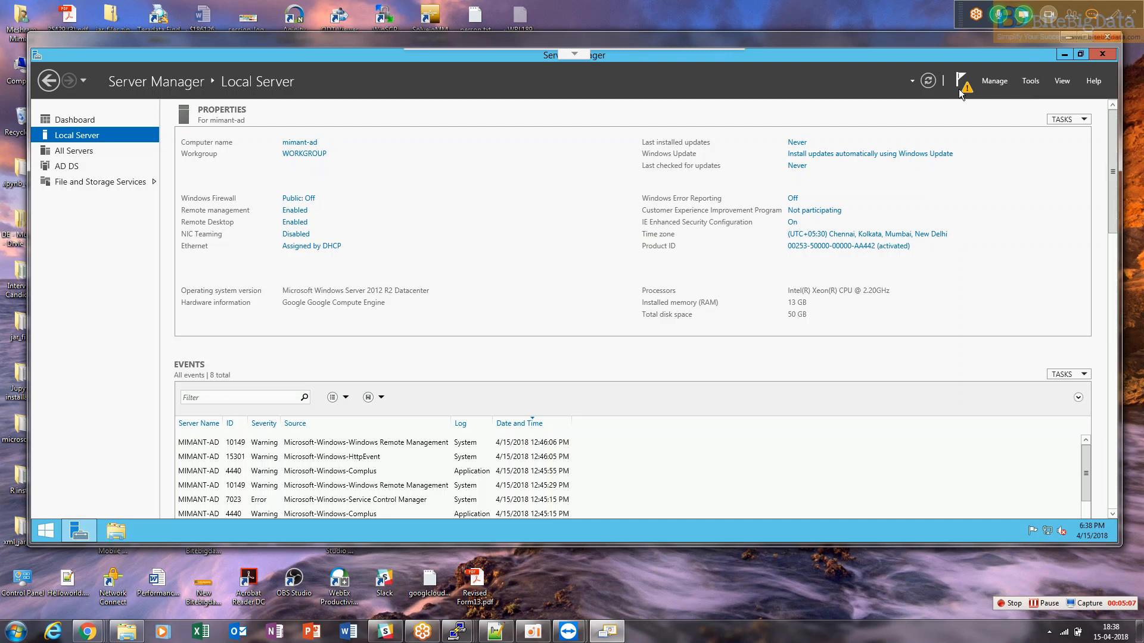
click(1134, 18)
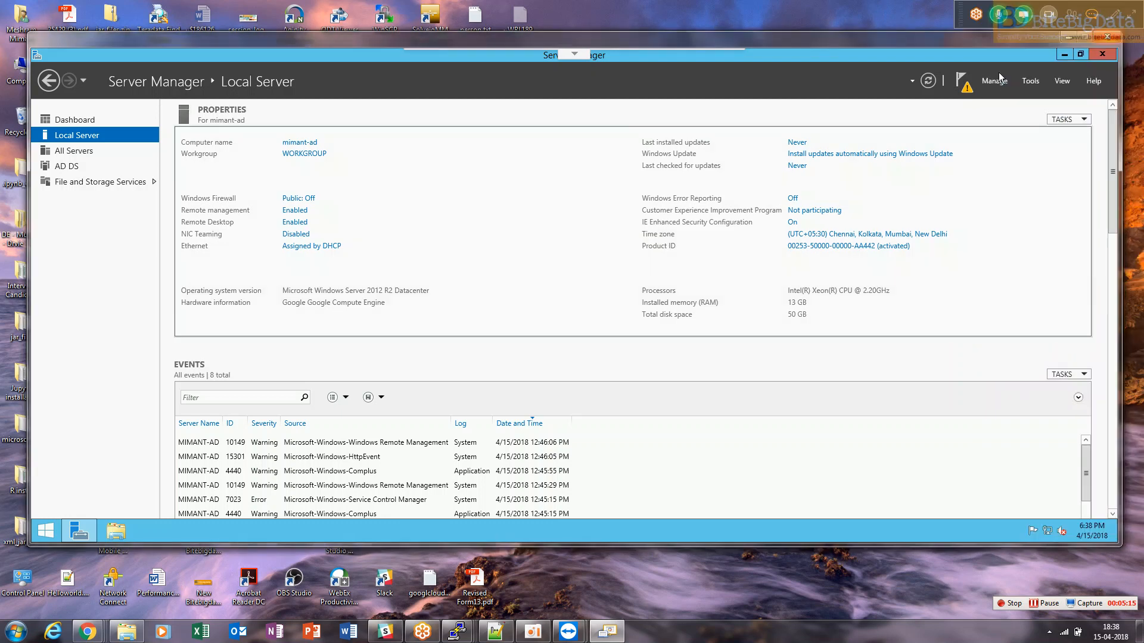
click(993, 81)
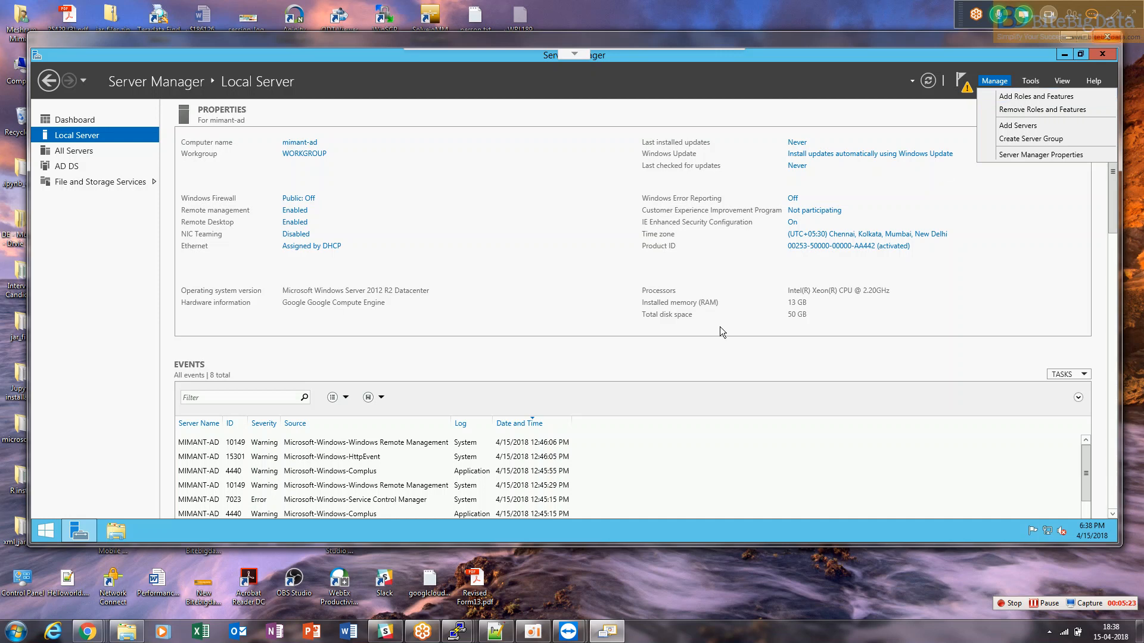
click(765, 78)
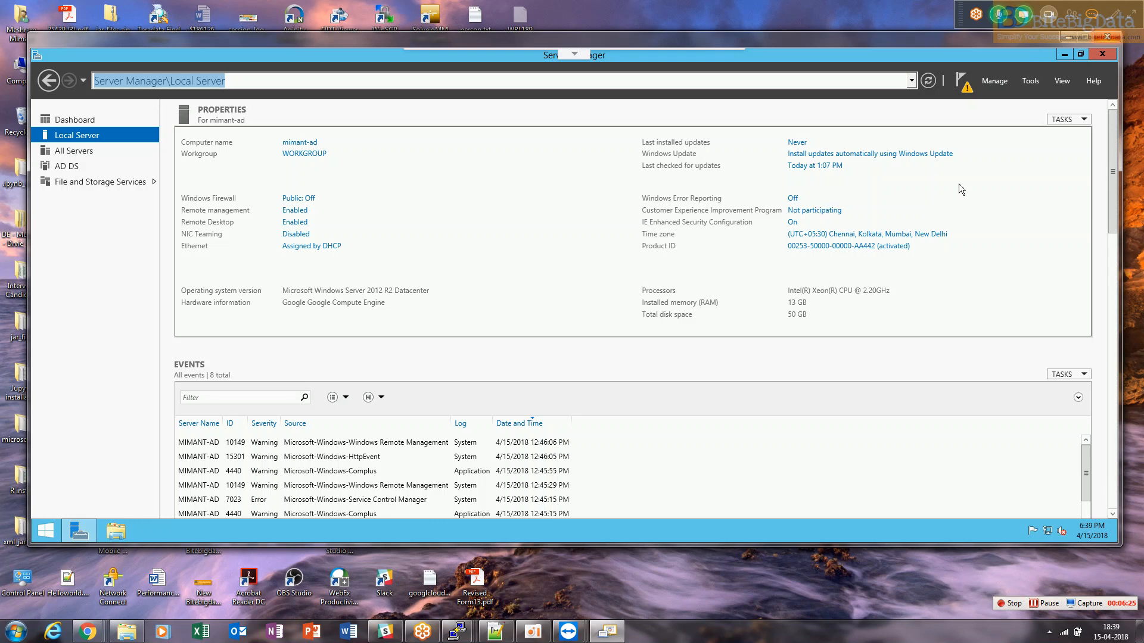
Step: Start promoting this server to a domain controller and choose to add a new forest as the deployment operation
click(963, 83)
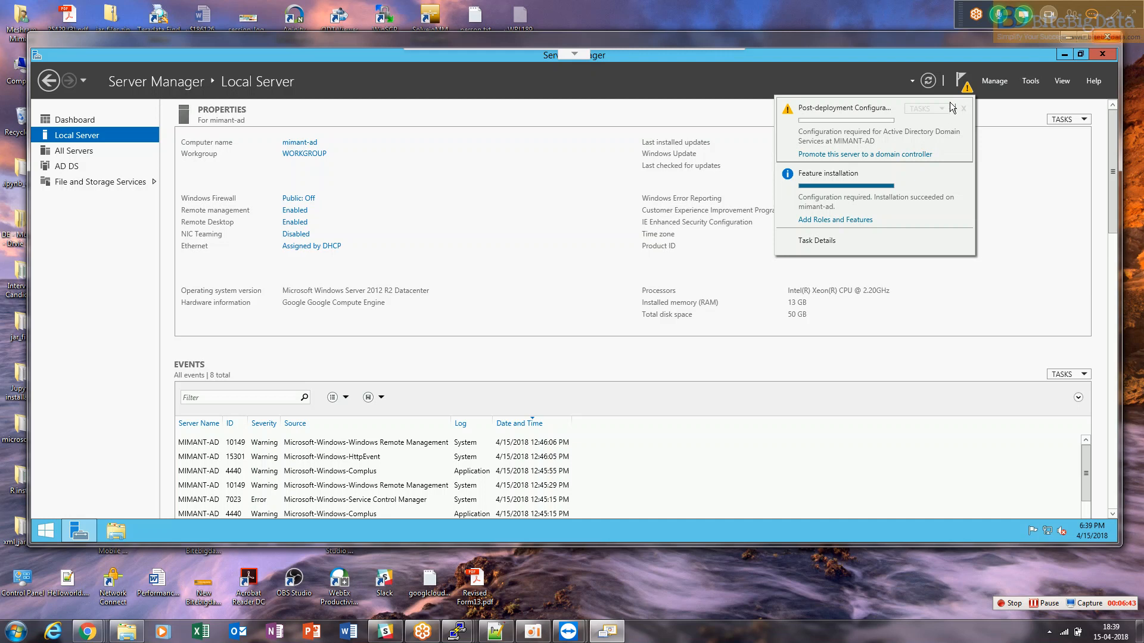
click(856, 156)
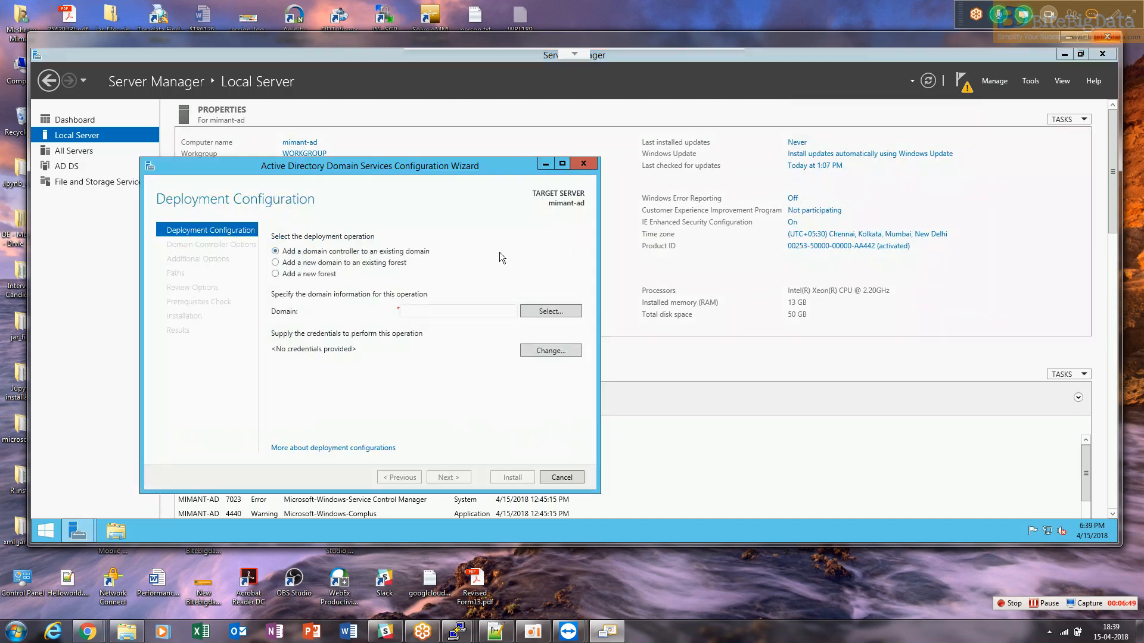
drag(477, 168, 509, 145)
click(317, 252)
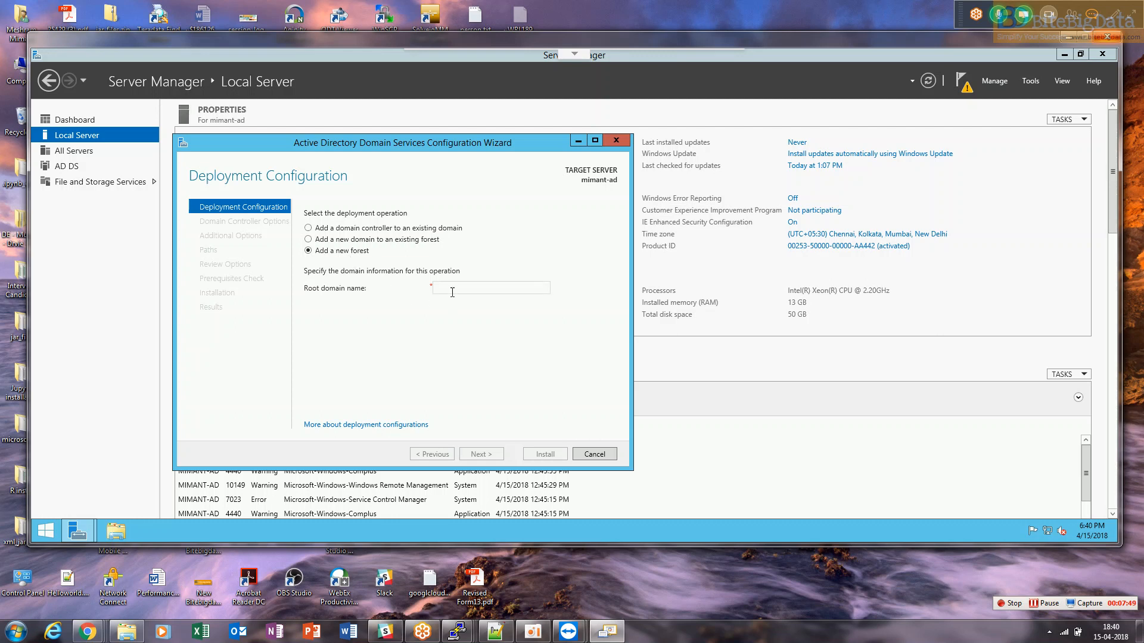
Step: Set the new forest's root domain name to CLUSTER.COM and proceed to the domain controller options
click(456, 286)
text(CLUS)
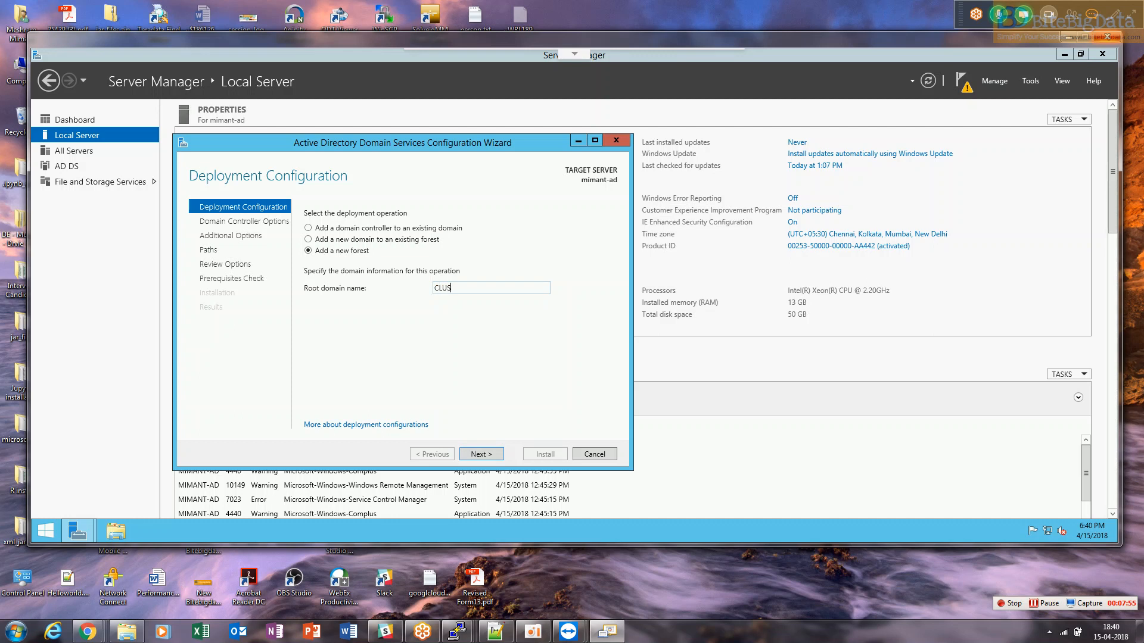
text(TER.COM)
click(480, 454)
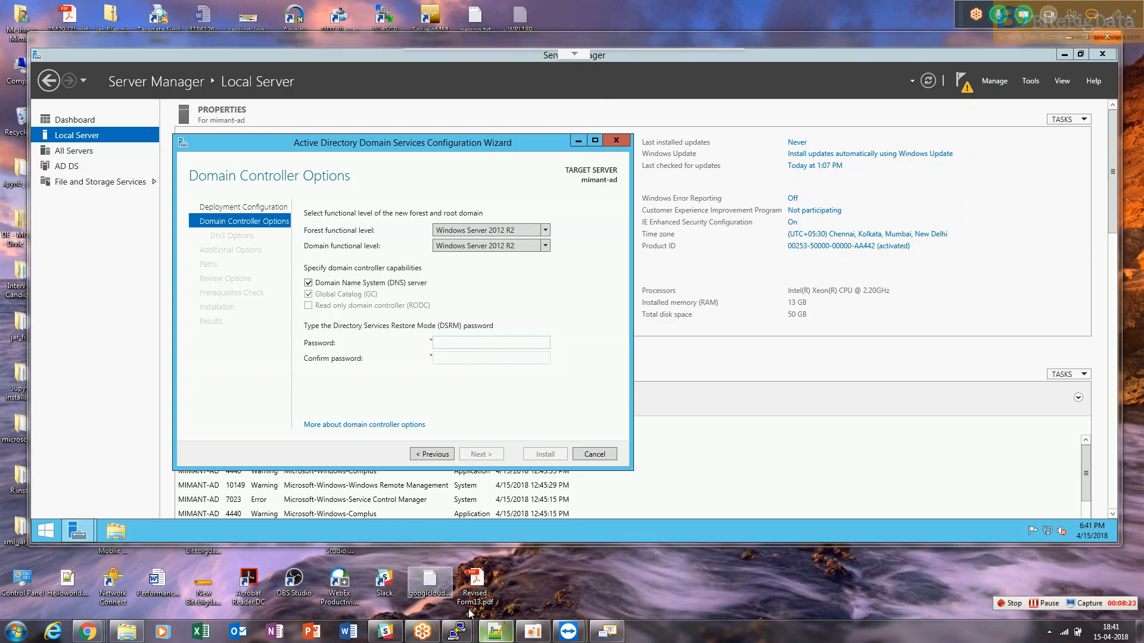
Step: Switch to the Notepad++ notes and write down the restore mode password on a new line below the administrator credentials
click(495, 631)
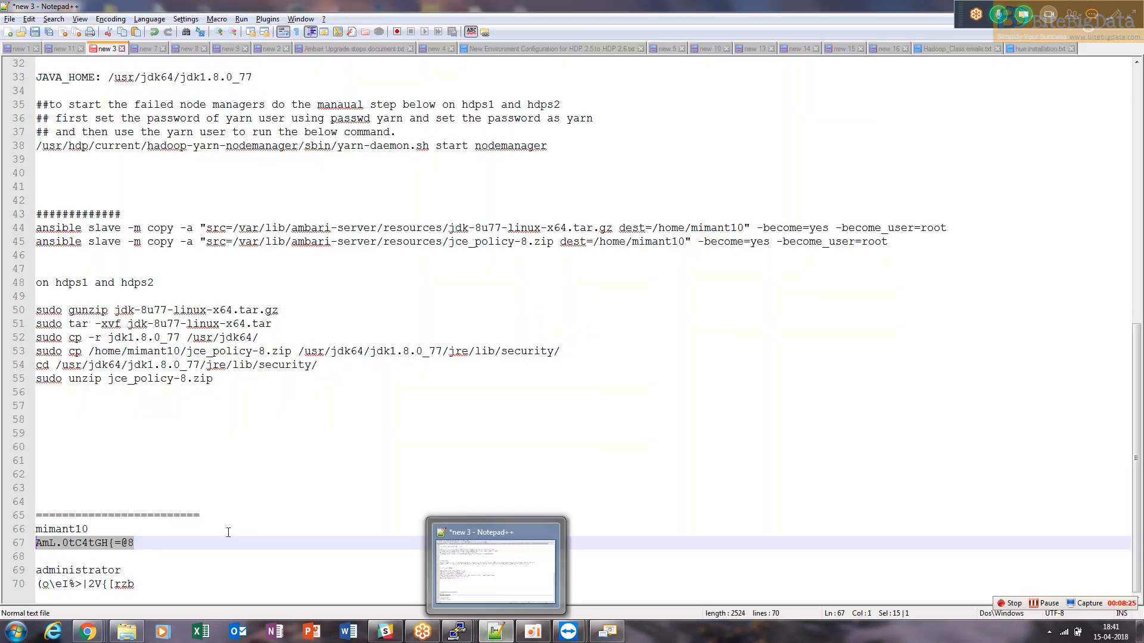
click(171, 585)
key(Return)
key(Return)
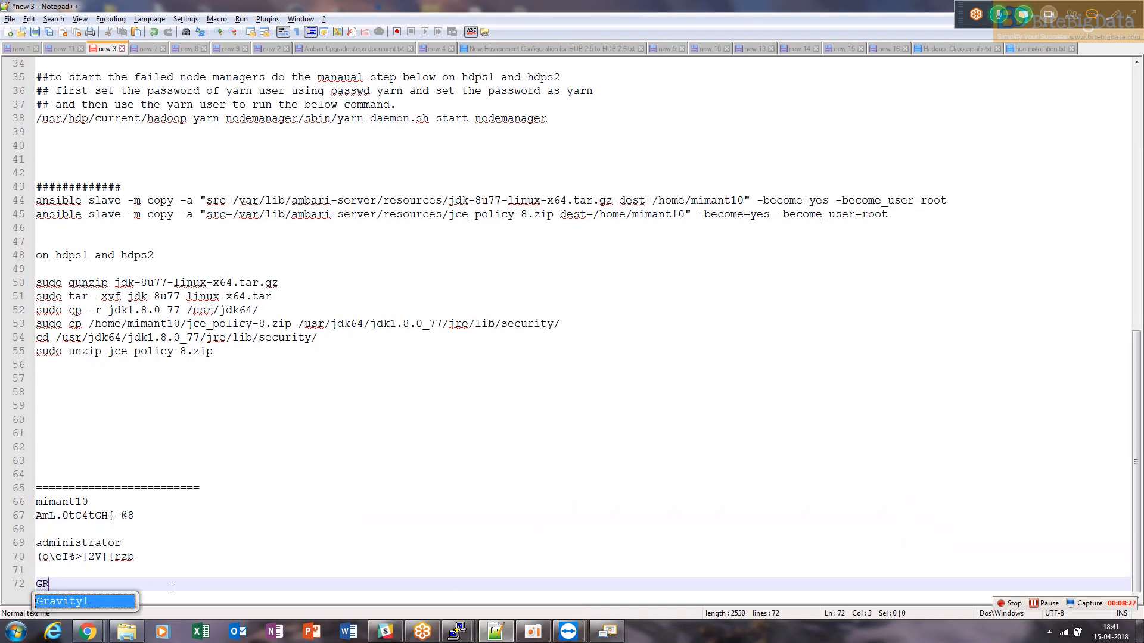
key(Return)
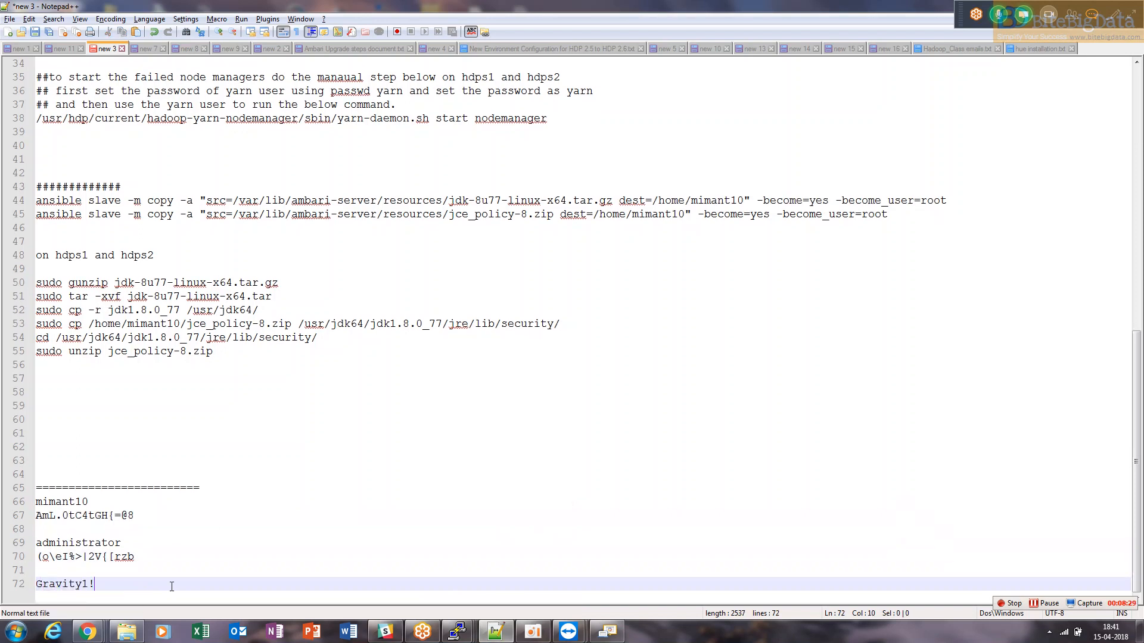
Step: Copy the noted password into the DSRM password and confirmation fields, and proceed to the DNS options
drag(102, 582, 22, 586)
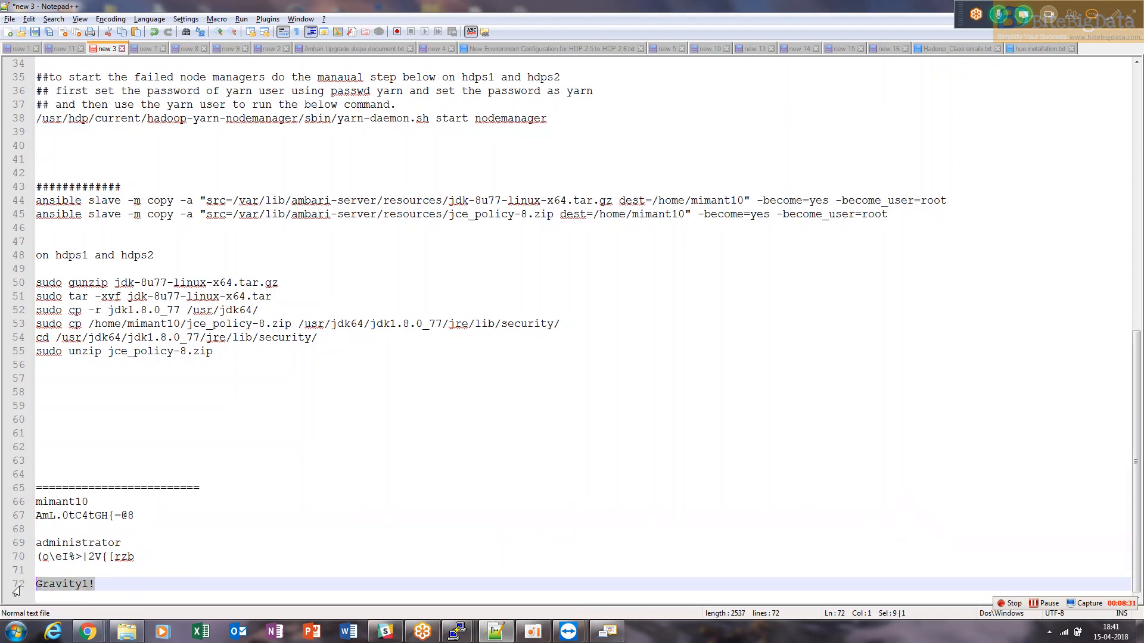
key(alt+Tab)
key(ctrl+v)
key(Tab)
key(ctrl+v)
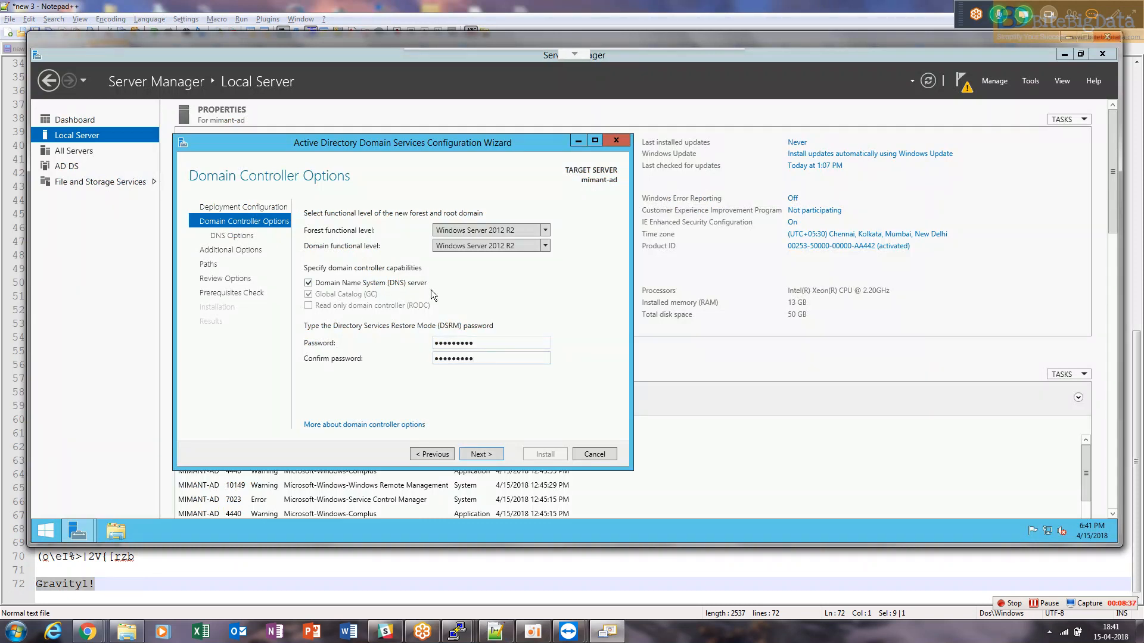
click(484, 456)
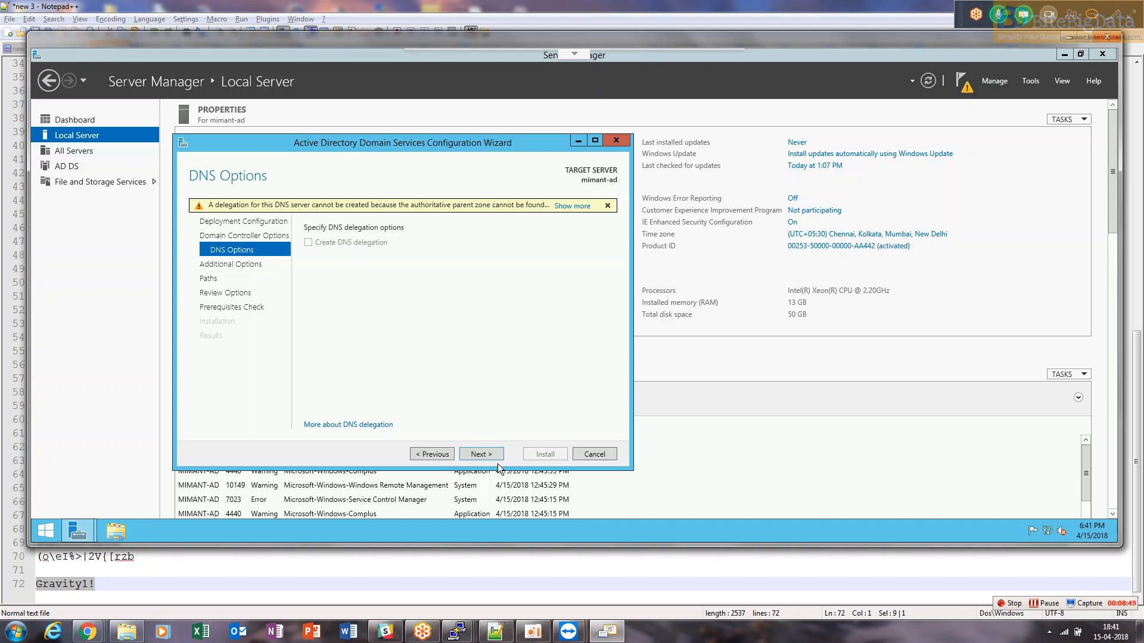
Step: Accept the default DNS options, NetBIOS name CLUSTER and AD DS folder paths, review the selections, and run the prerequisites check
click(481, 453)
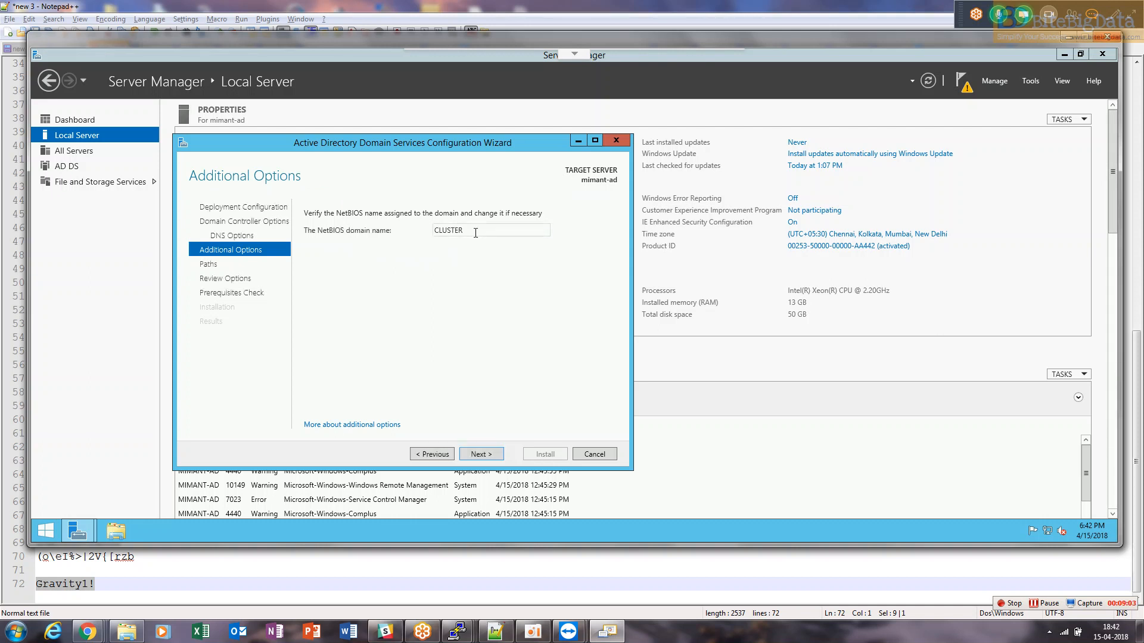
click(480, 456)
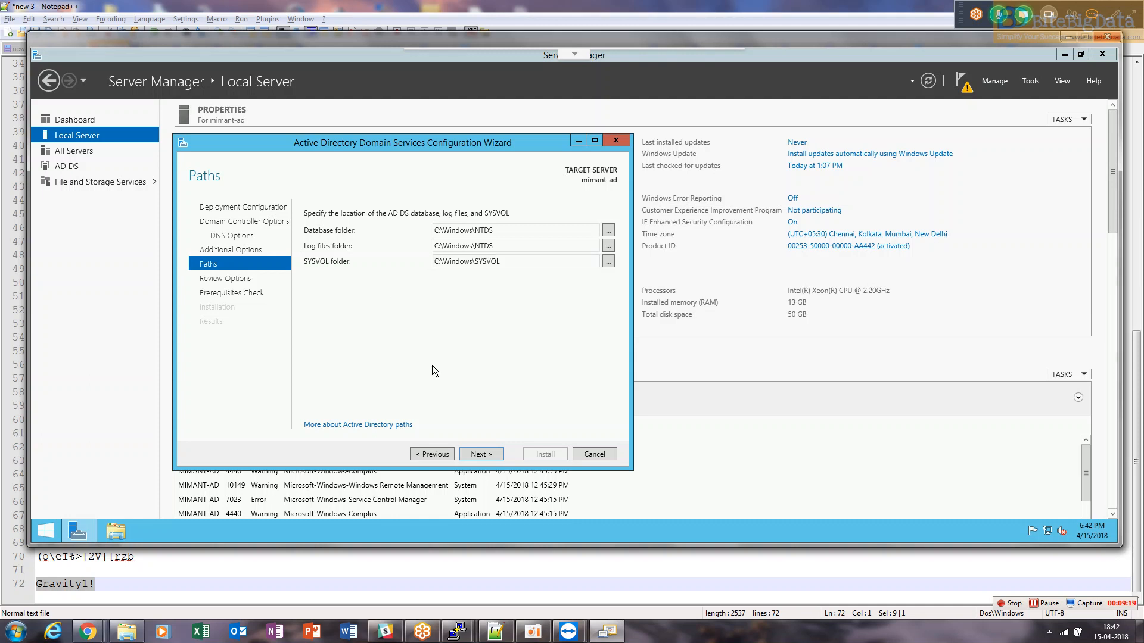
click(477, 455)
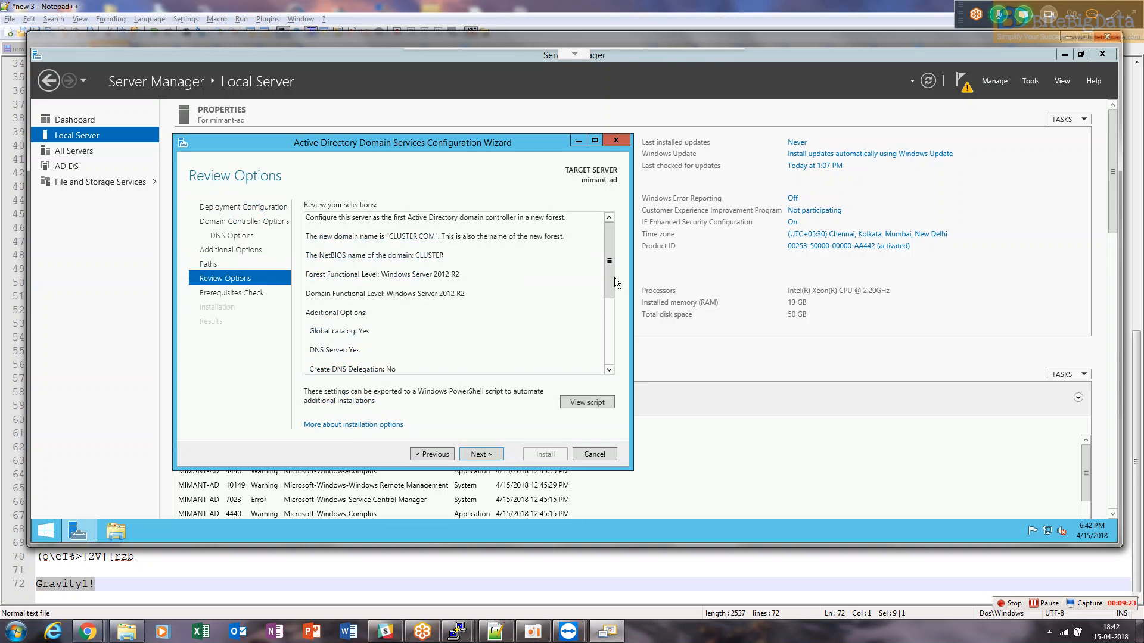
drag(614, 277, 610, 352)
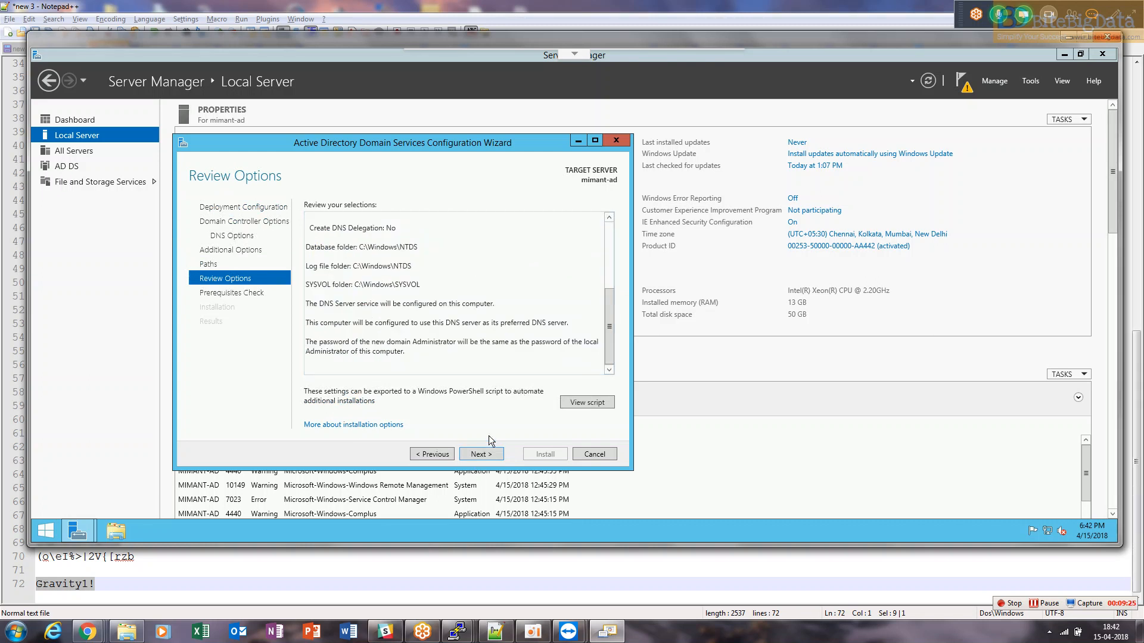
click(479, 455)
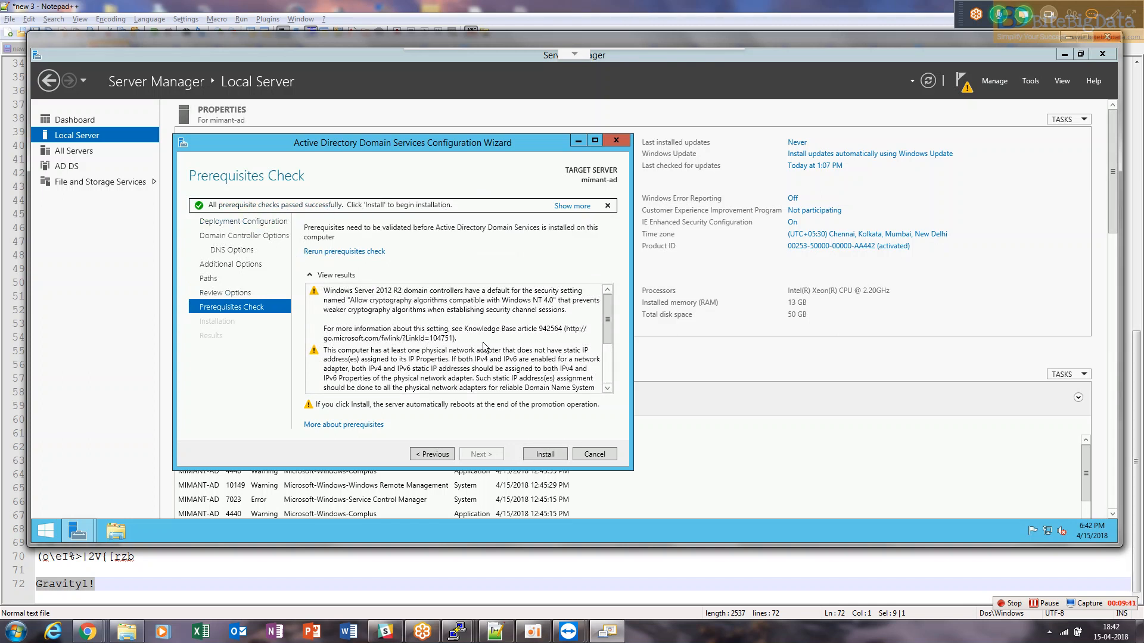
Step: Review the prerequisite results, install the domain controller configuration, and dismiss the sign-out notice for the restart
drag(607, 325, 605, 391)
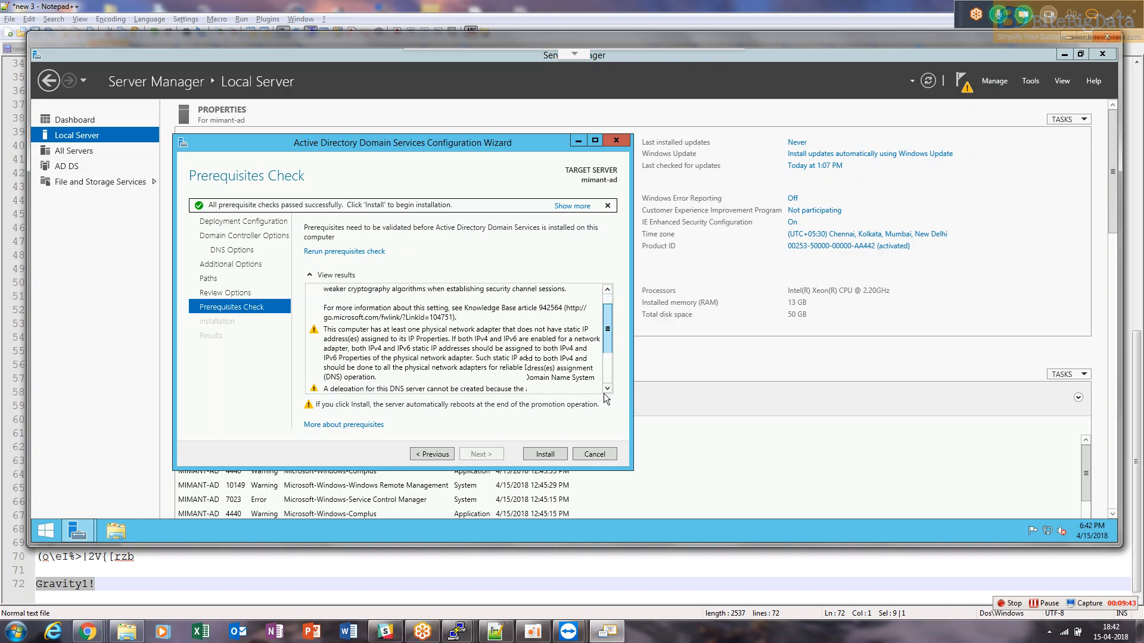
click(545, 454)
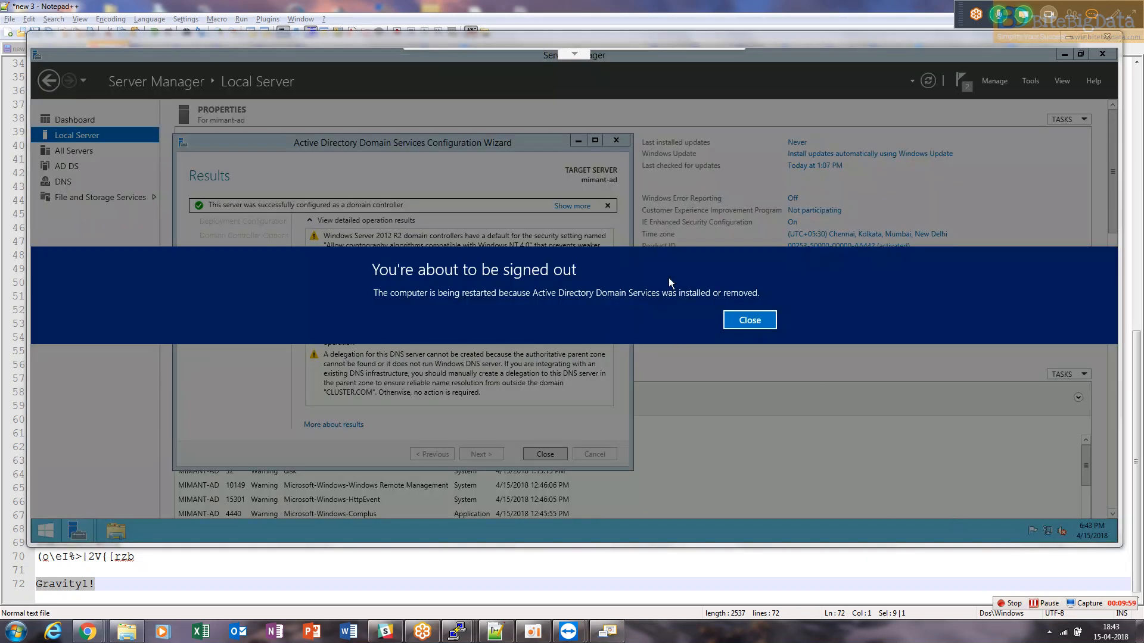
click(749, 321)
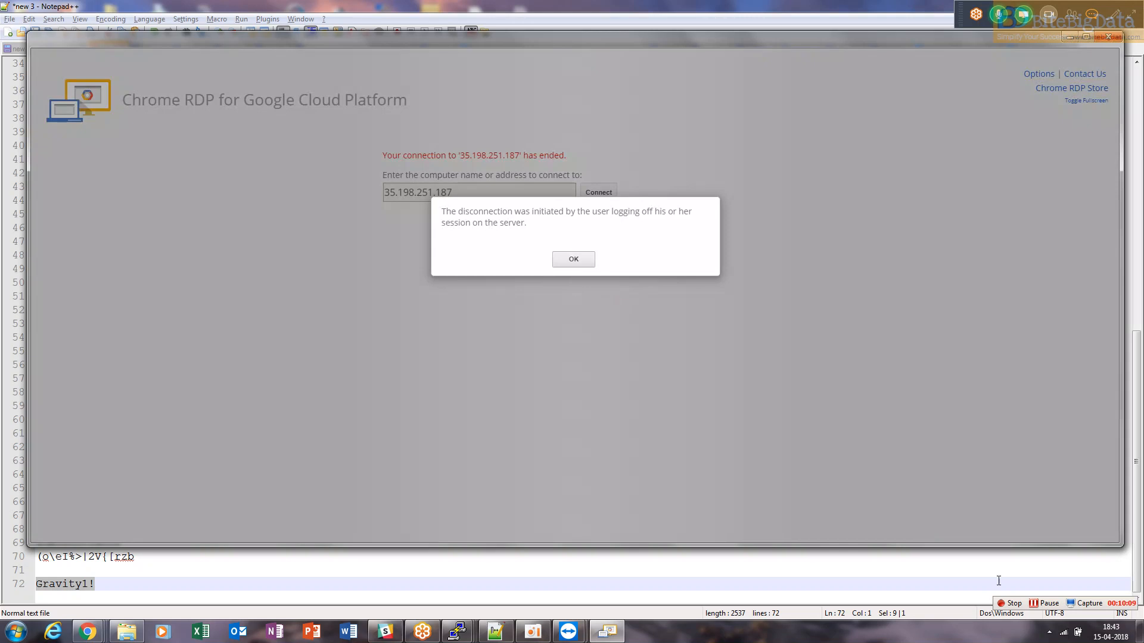
click(1044, 603)
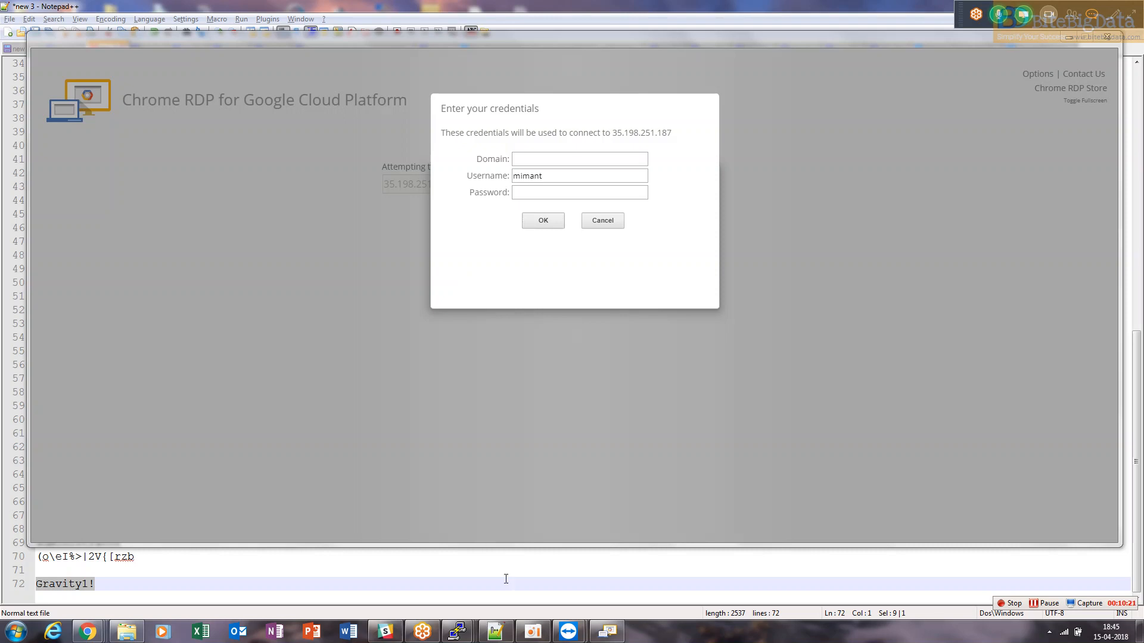
Step: Copy the administrator account name from the Notepad++ notes into the remote desktop Username field
click(496, 630)
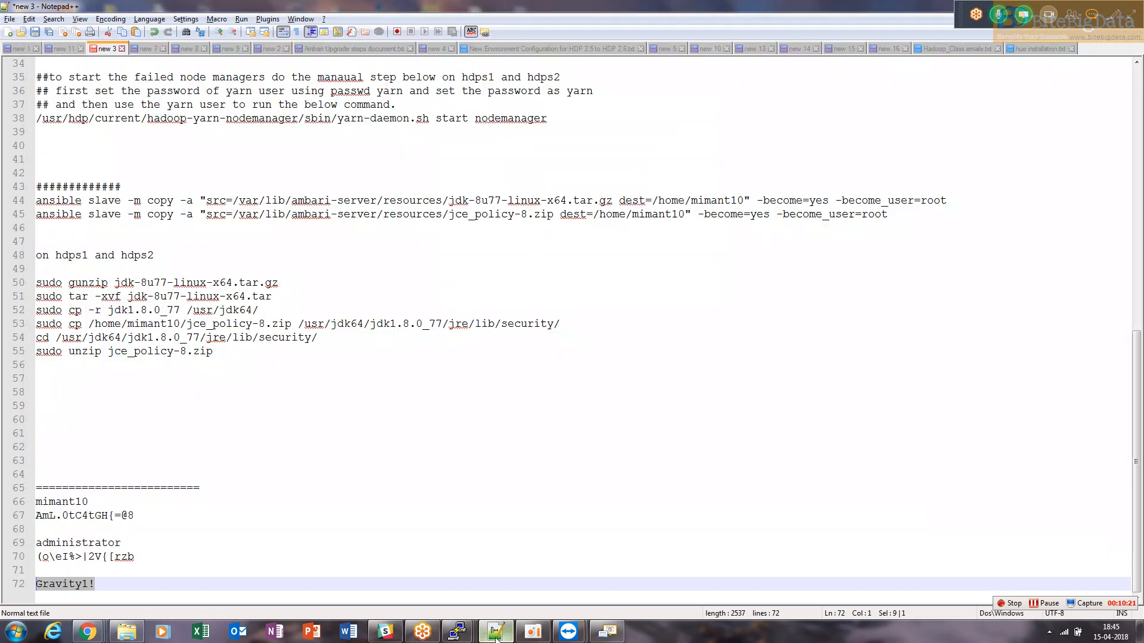
double_click(107, 544)
key(ctrl+c)
key(alt+Tab)
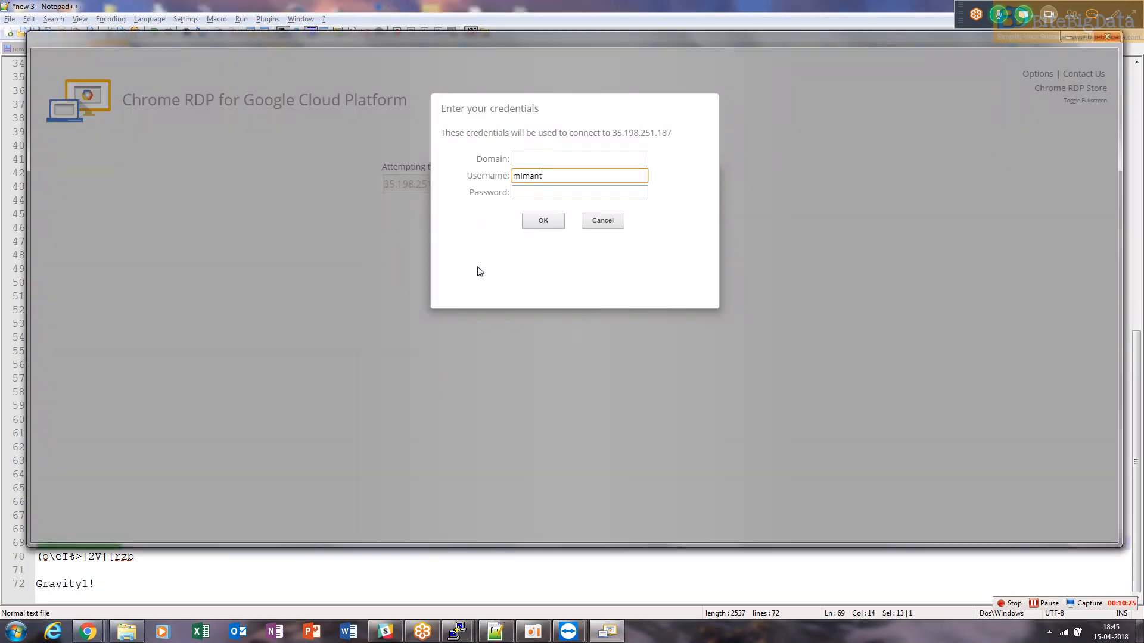
click(477, 187)
drag(556, 178, 500, 184)
key(ctrl+v)
key(Tab)
Step: Copy the administrator password from the notes into the Password field and try to connect to the server
key(alt+Tab)
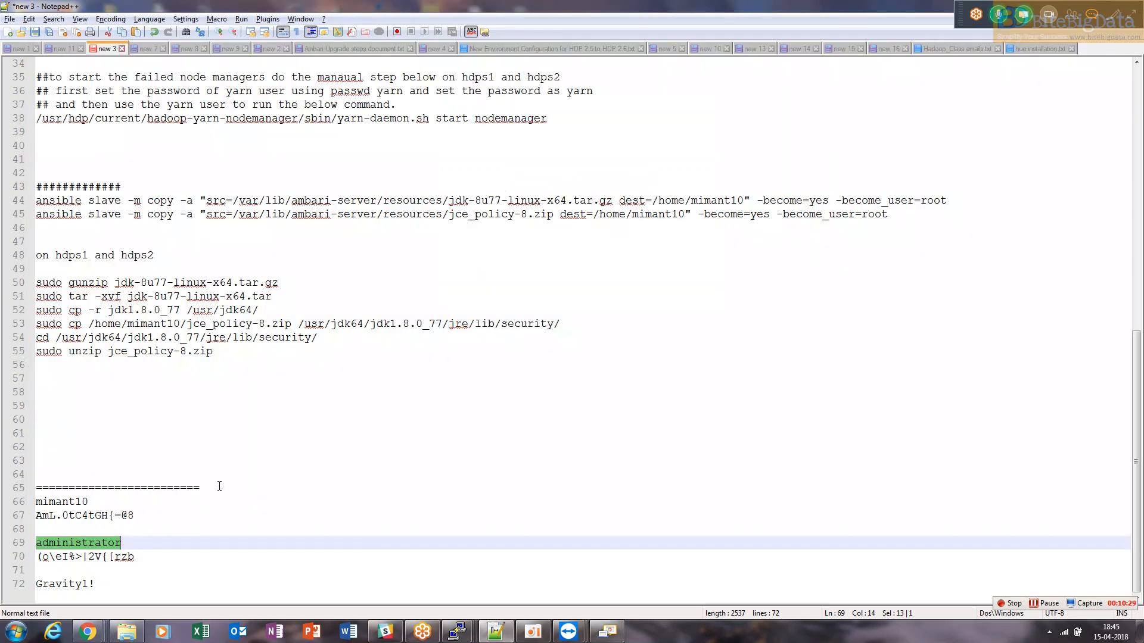
drag(145, 572, 27, 564)
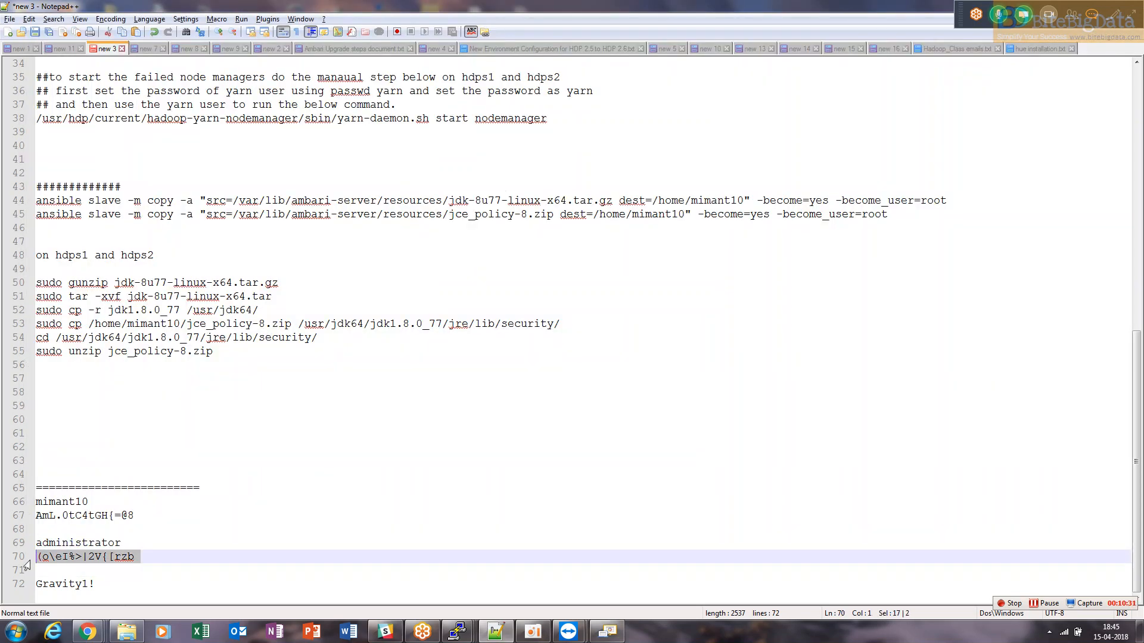
key(alt+Tab)
key(ctrl+v)
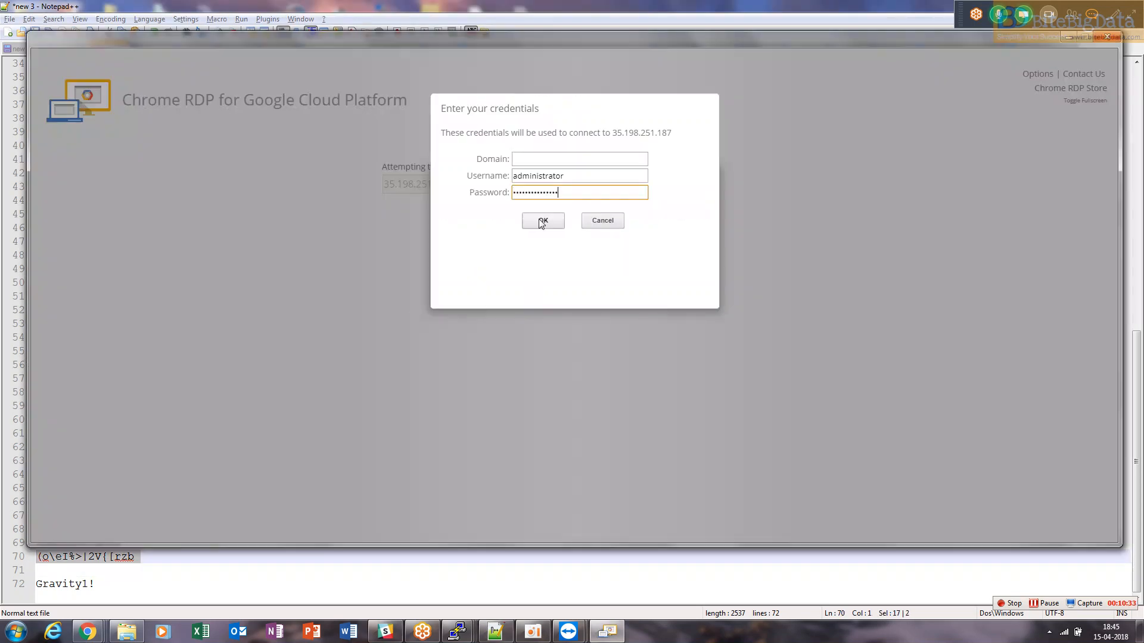
click(539, 220)
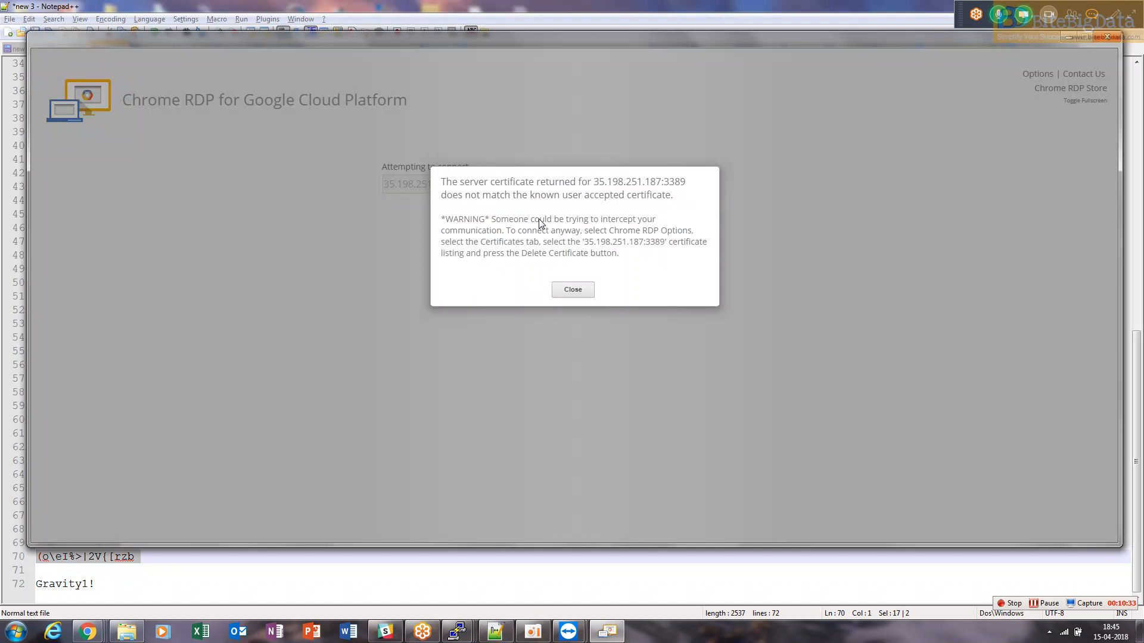
click(577, 293)
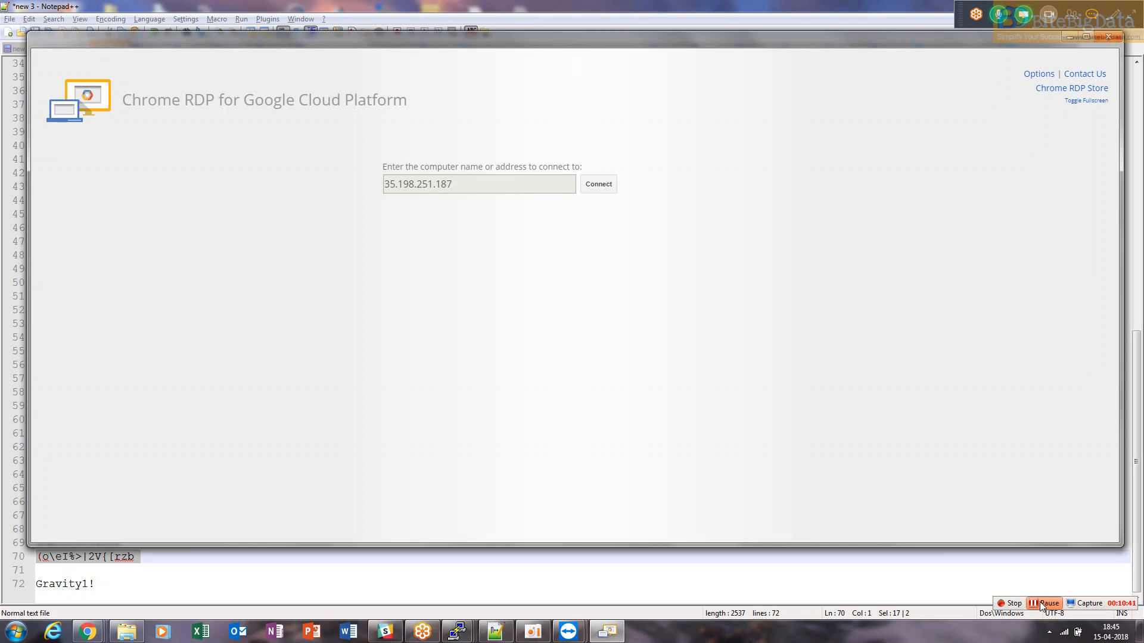
Step: Delete all saved server certificates in the Chrome RDP options and save the change
click(1039, 73)
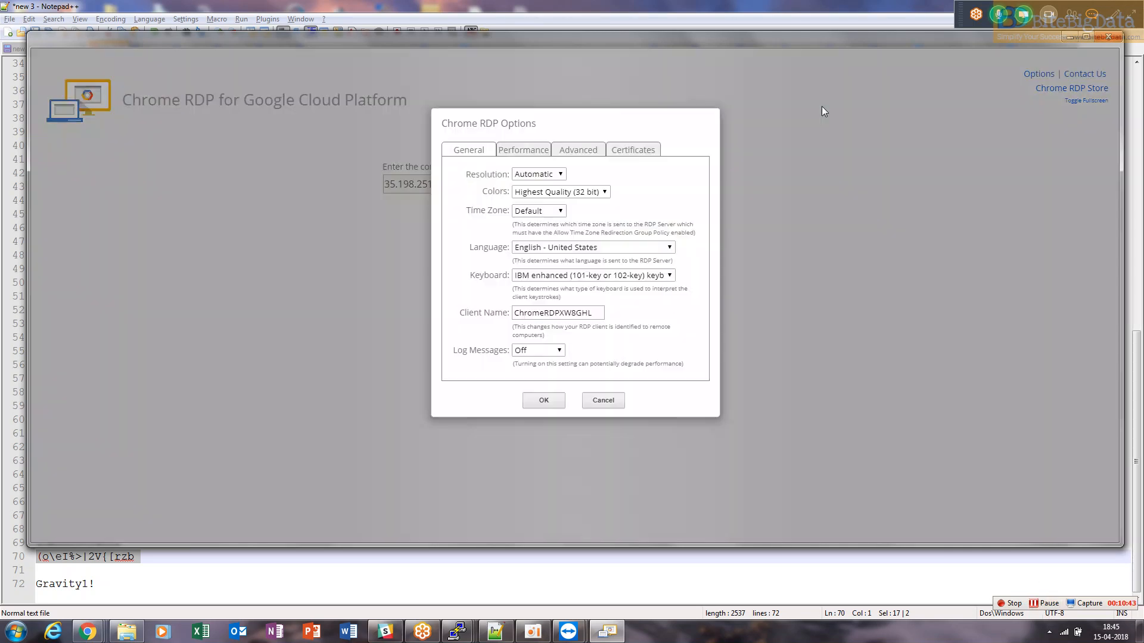
click(637, 149)
click(626, 293)
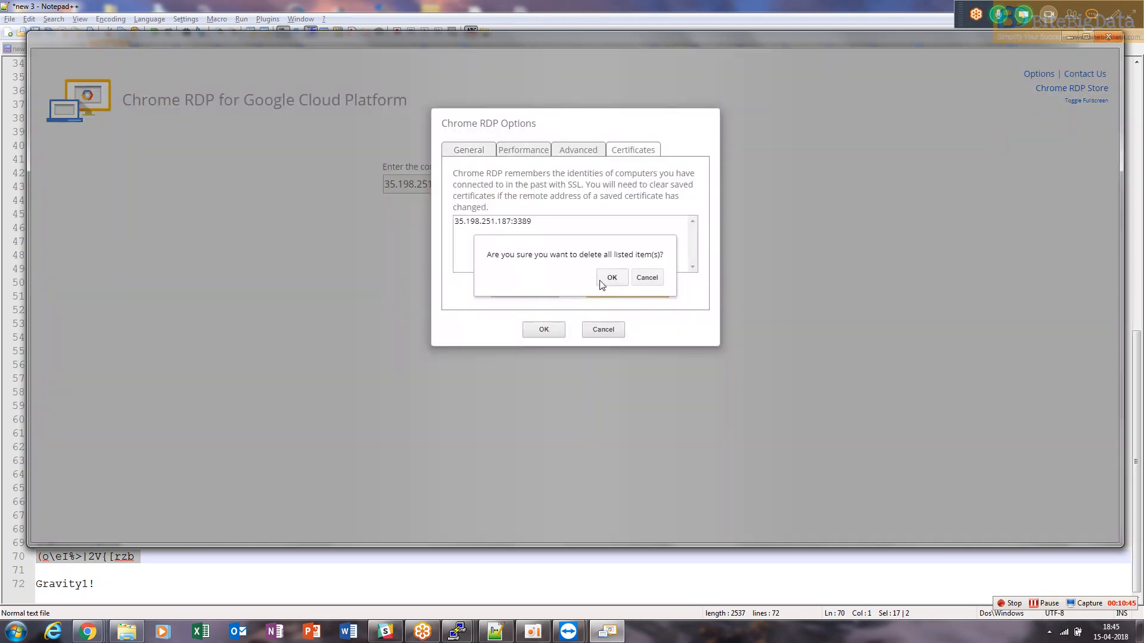
click(611, 278)
click(548, 332)
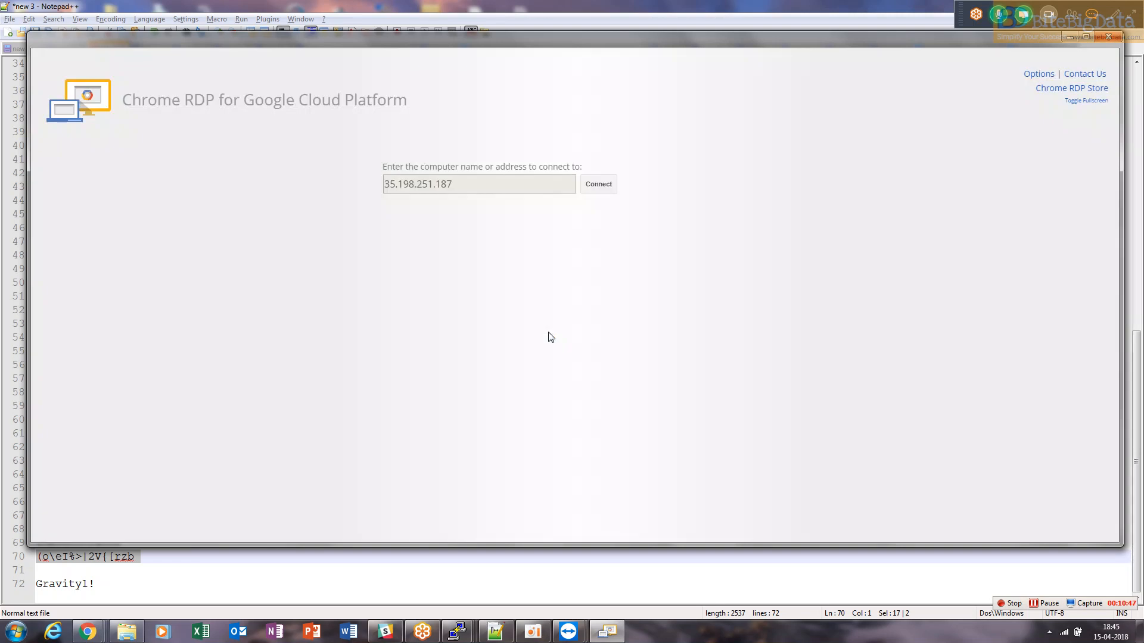
Step: Close the Chrome RDP window and start a new RDP connection to the mimant-ad instance from the Google Cloud console
click(1108, 37)
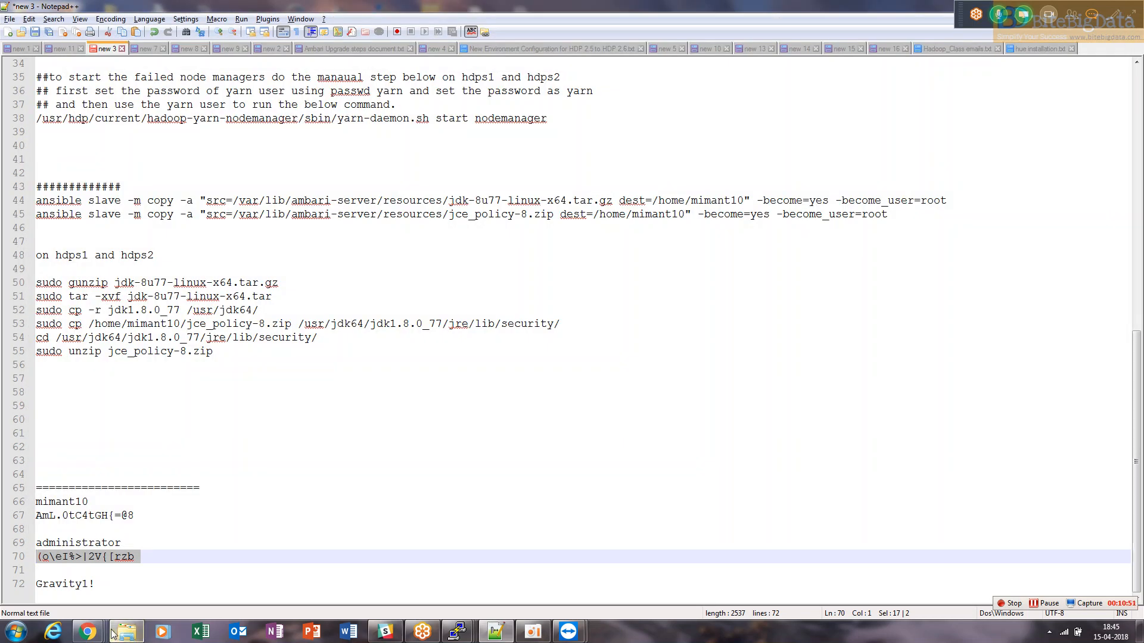
mouse_move(86, 632)
click(76, 575)
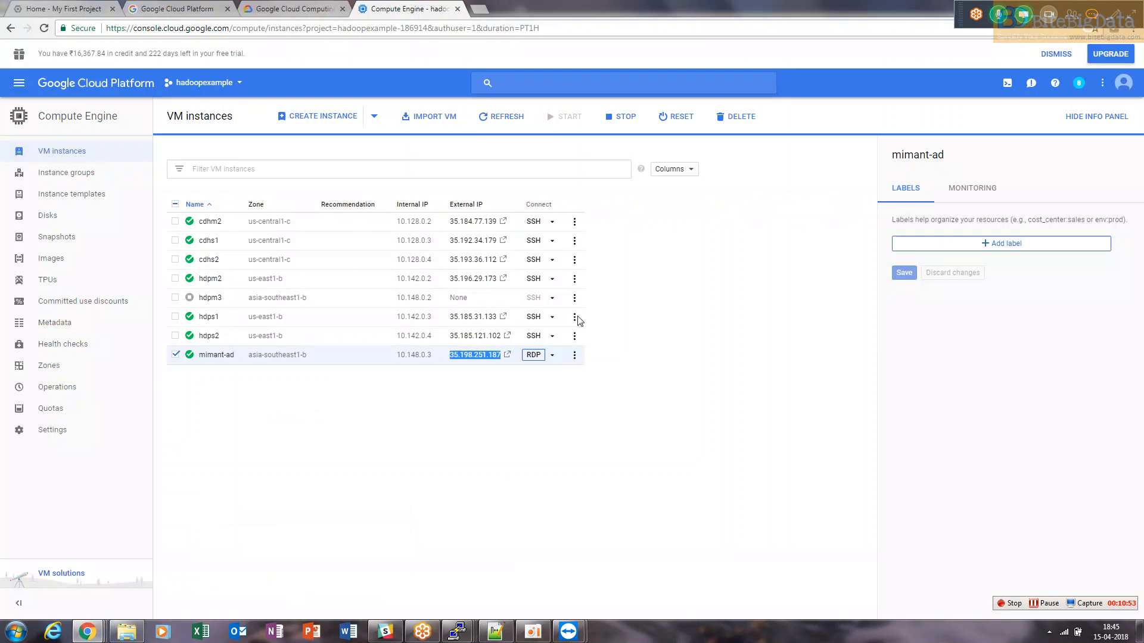
click(533, 355)
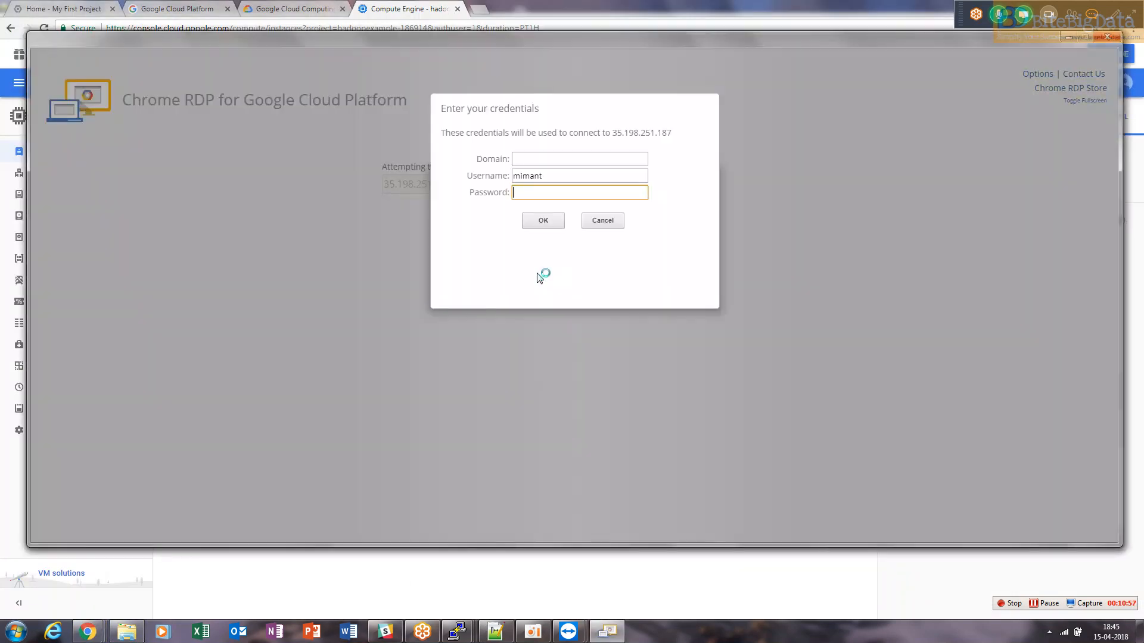
Step: Paste the administrator password into the Password field and select the Username field's content for replacement
click(475, 181)
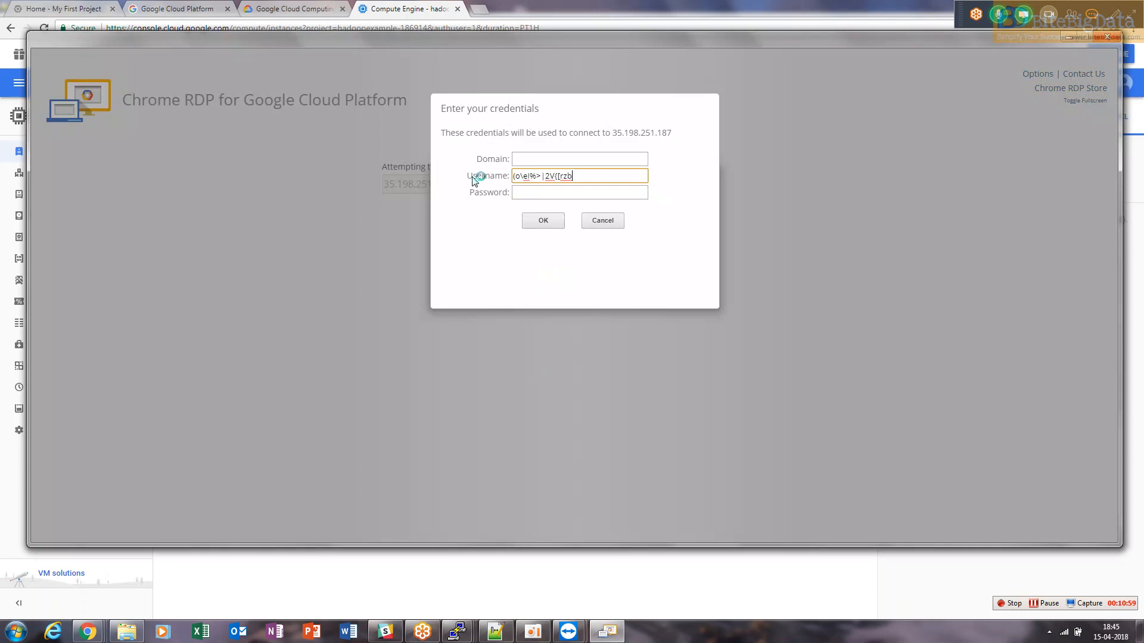
key(Tab)
key(ctrl+v)
click(475, 181)
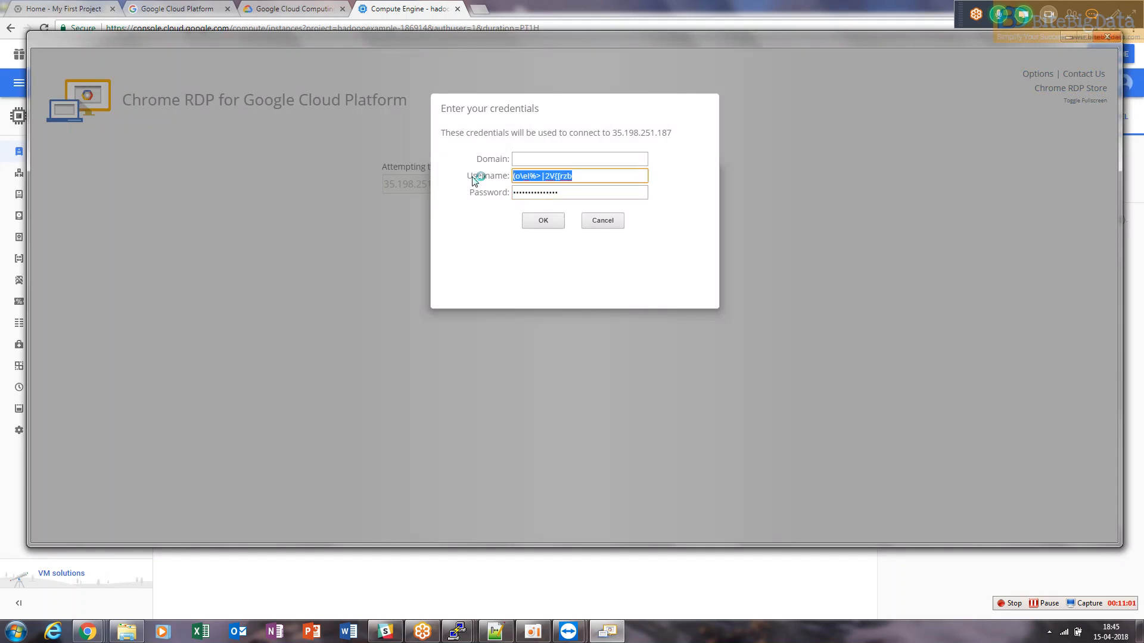
Step: Set the username to administrator by copying it from the Notepad++ notes
click(495, 631)
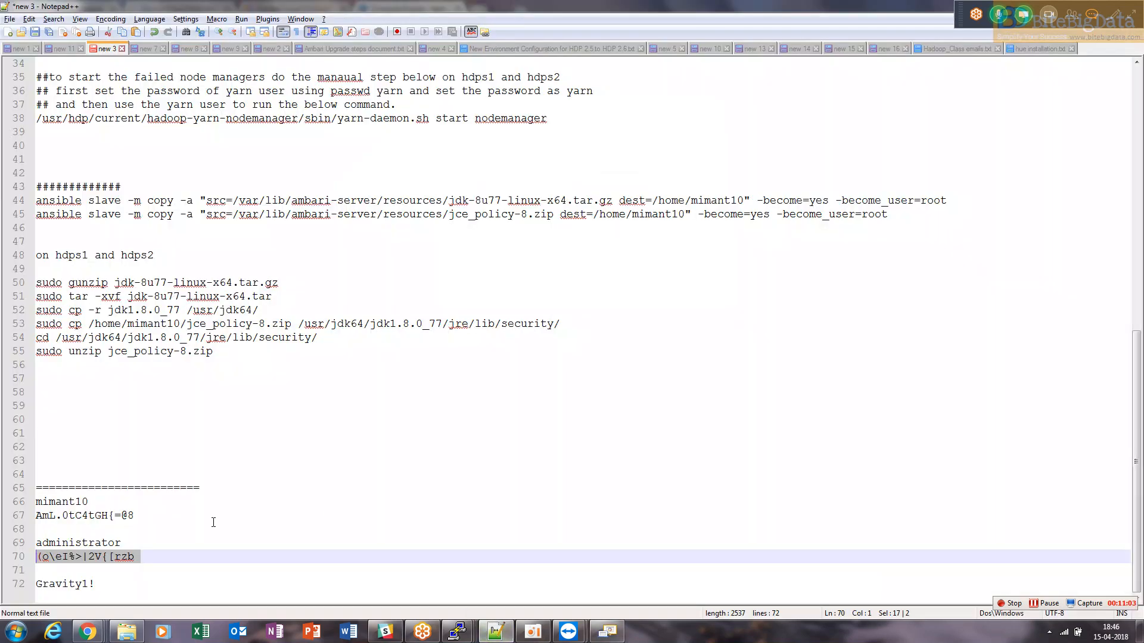
drag(124, 543, 25, 549)
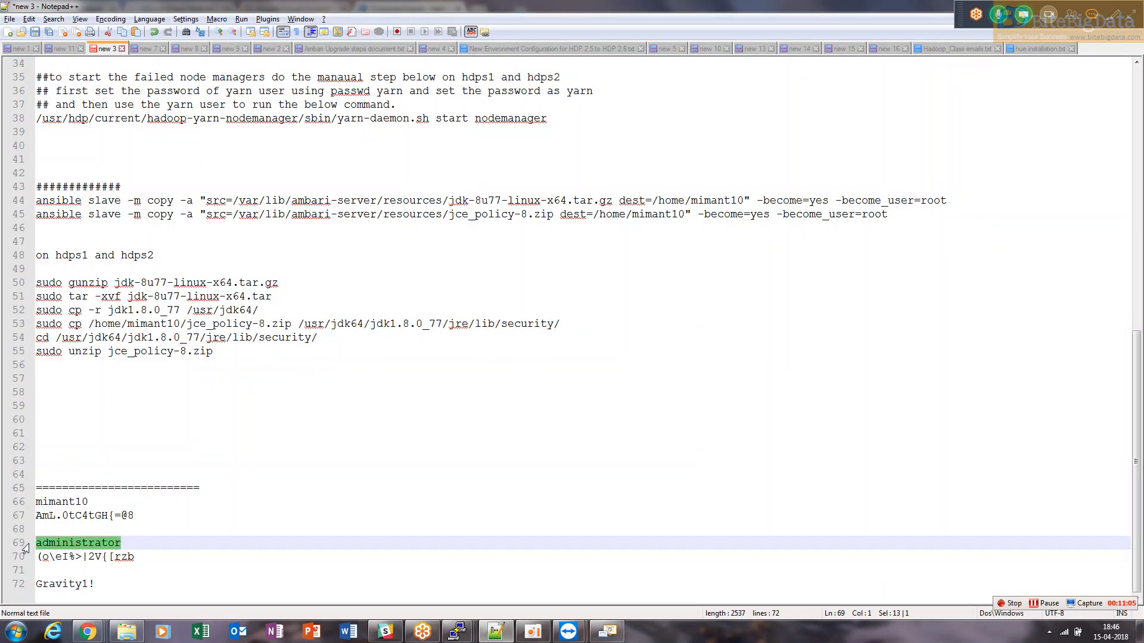
key(ctrl+c)
key(alt+Tab)
key(ctrl+v)
Step: Connect to the server despite its unverified certificate, and show the Local Server properties in Server Manager
click(542, 220)
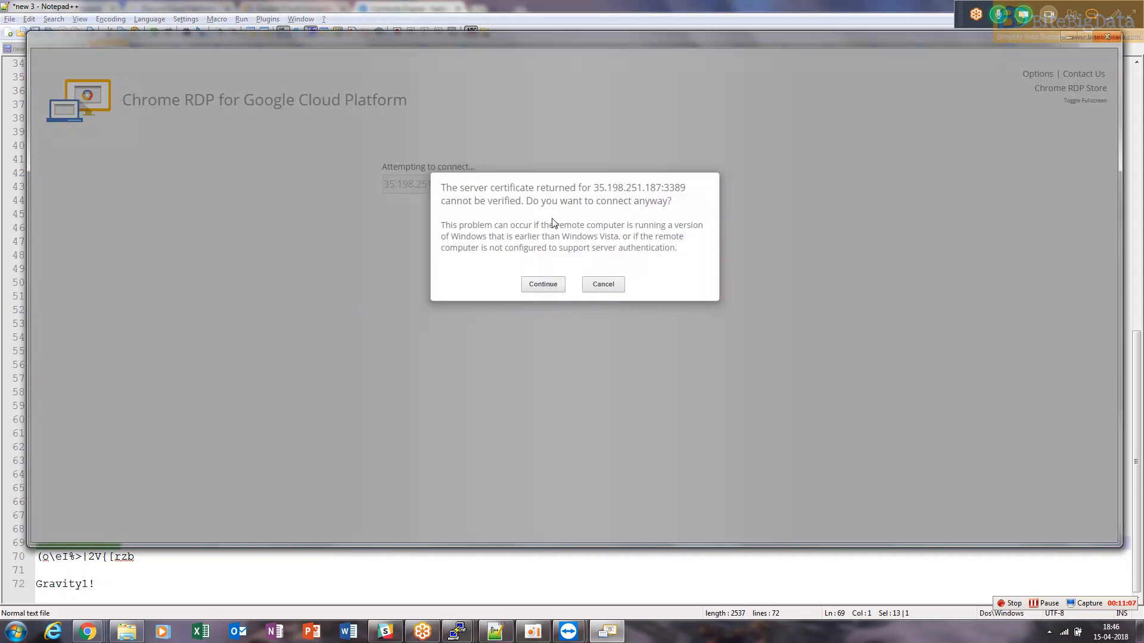
click(544, 284)
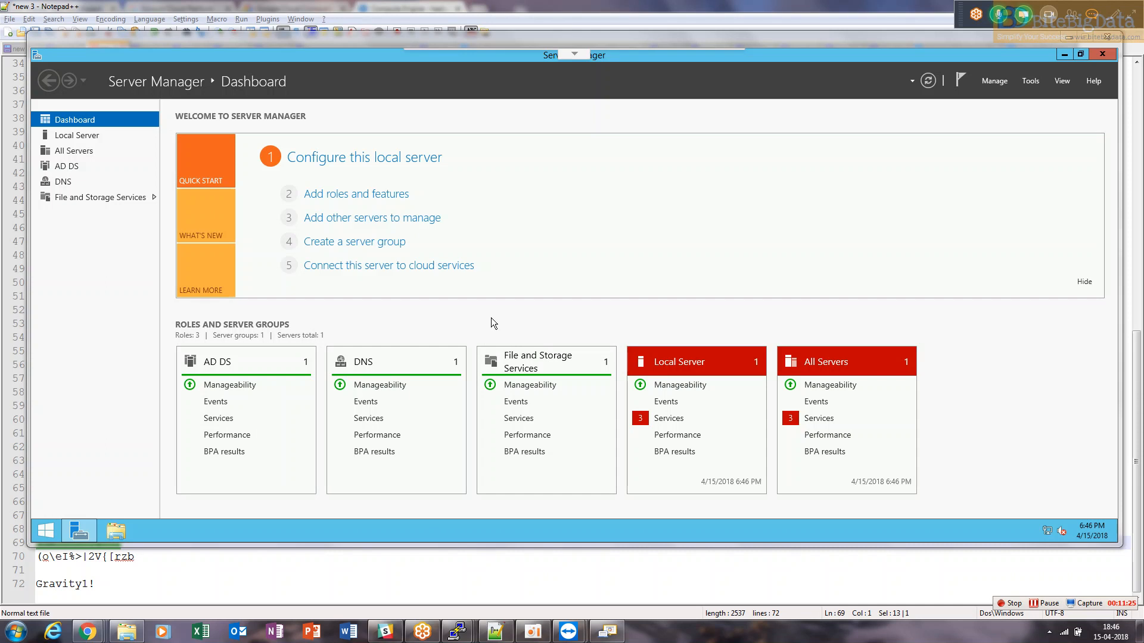
click(81, 137)
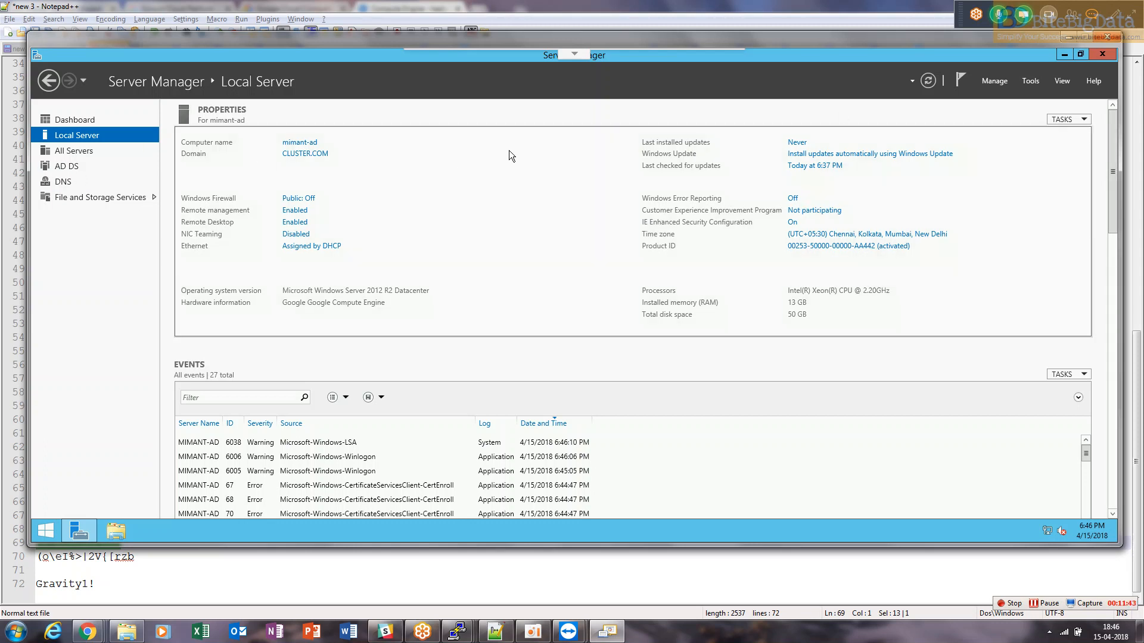
Step: Open Active Directory Users and Computers, expand the CLUSTER.COM domain, widen the view to examine its containers, and minimize the window
click(1035, 82)
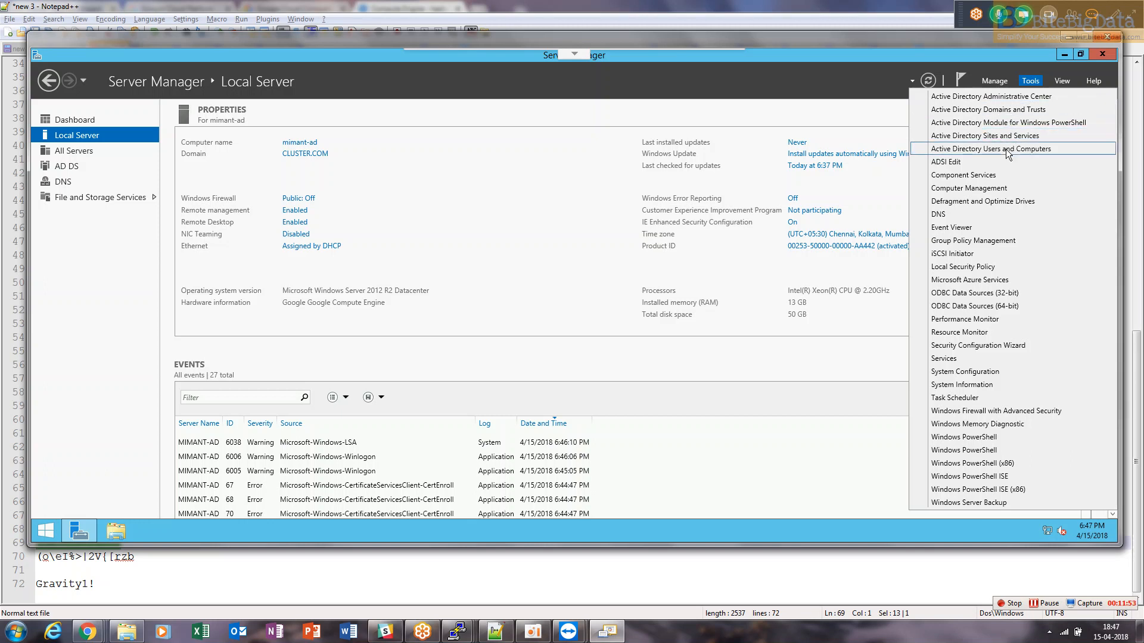
click(990, 150)
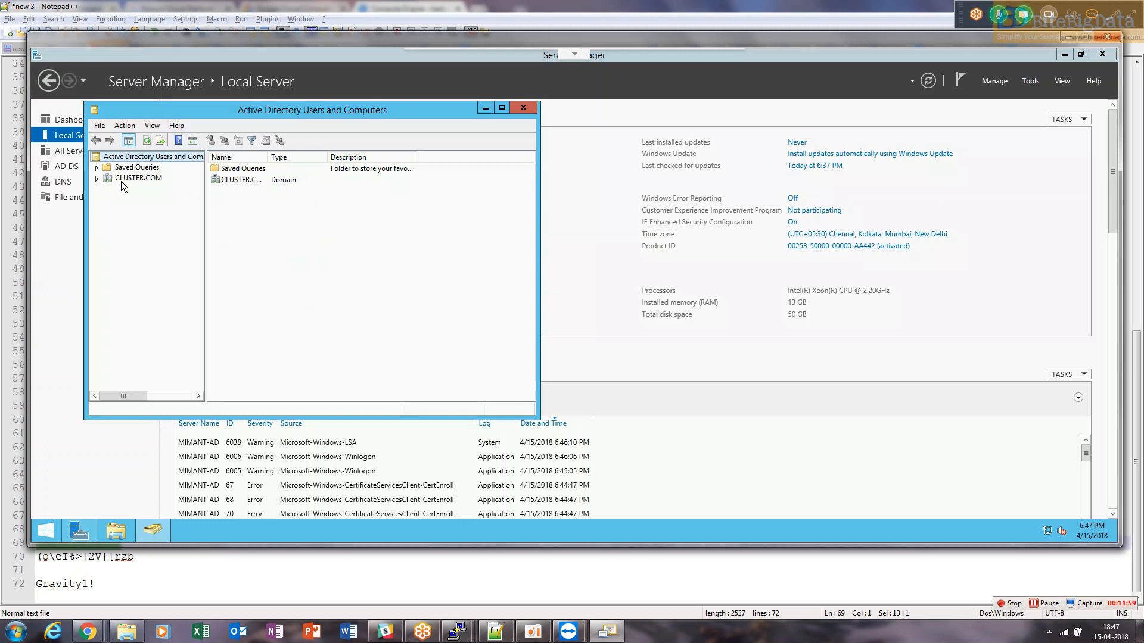
click(144, 180)
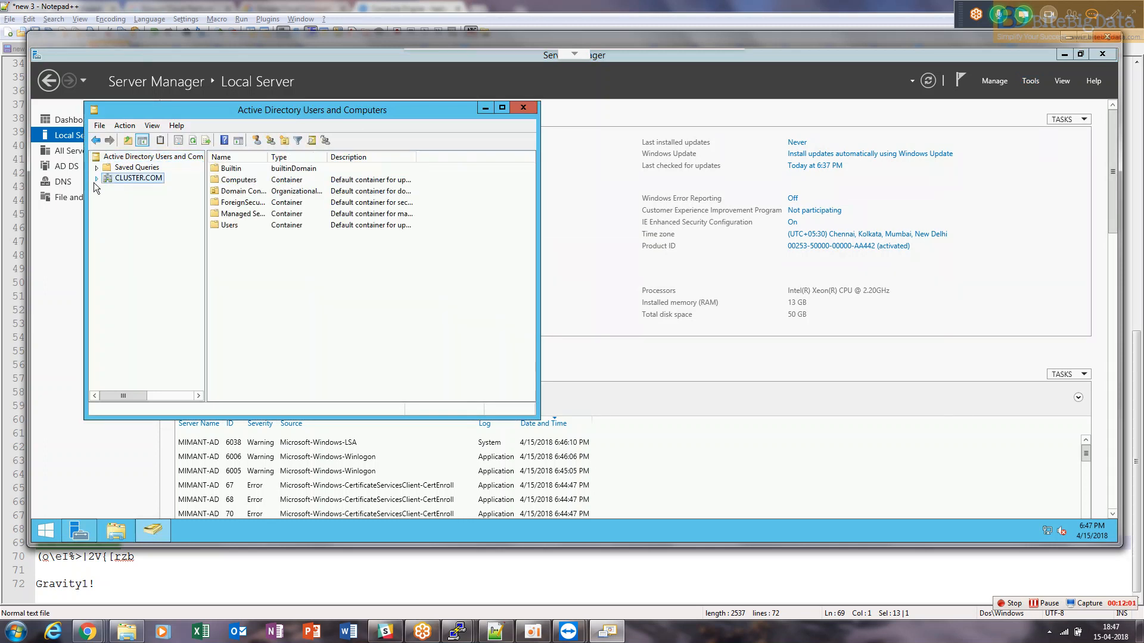
click(99, 180)
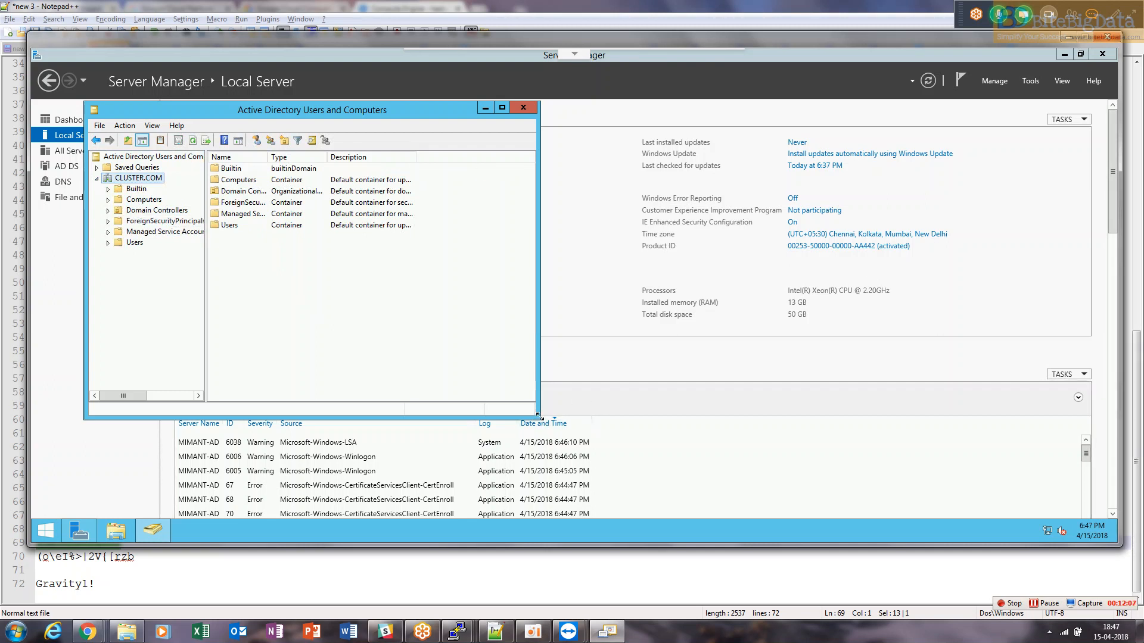
drag(537, 418, 742, 433)
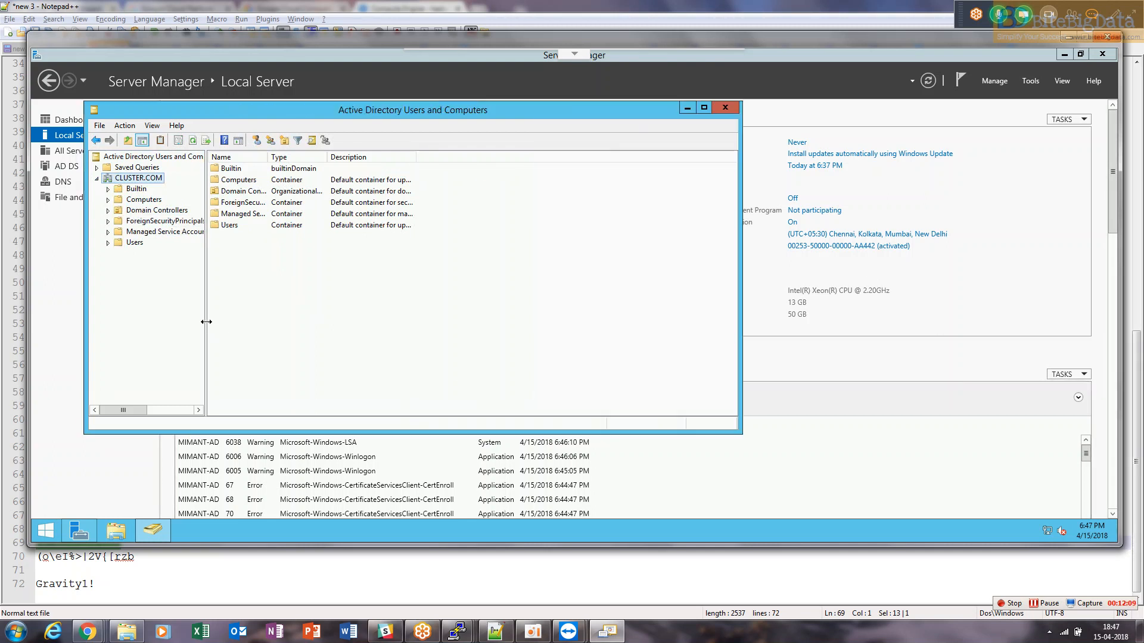
drag(206, 327, 270, 328)
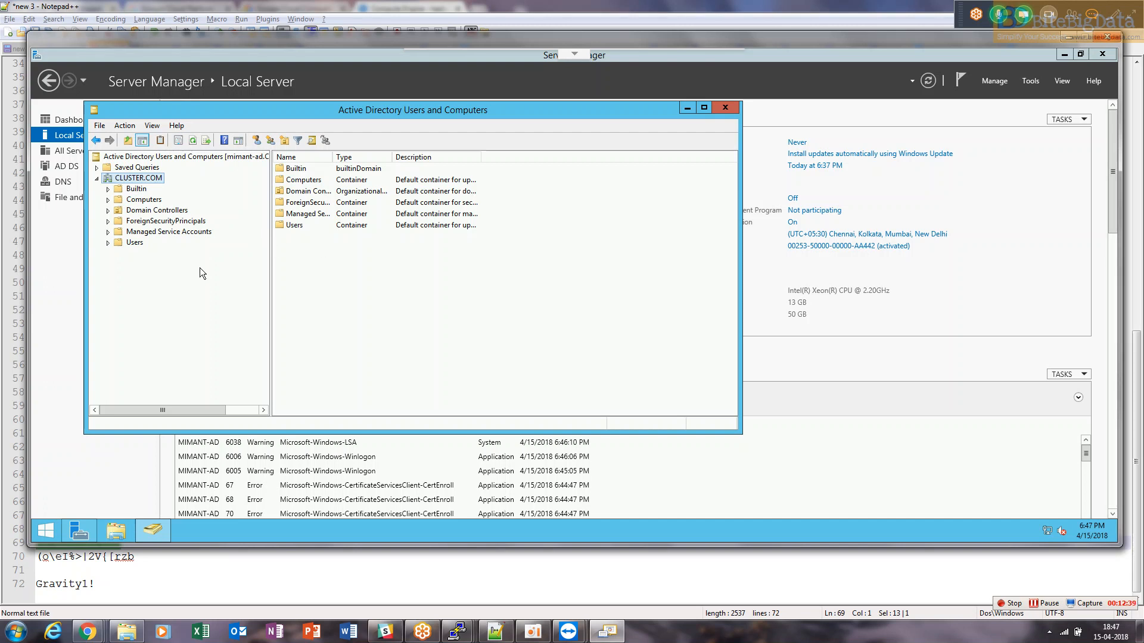
click(685, 109)
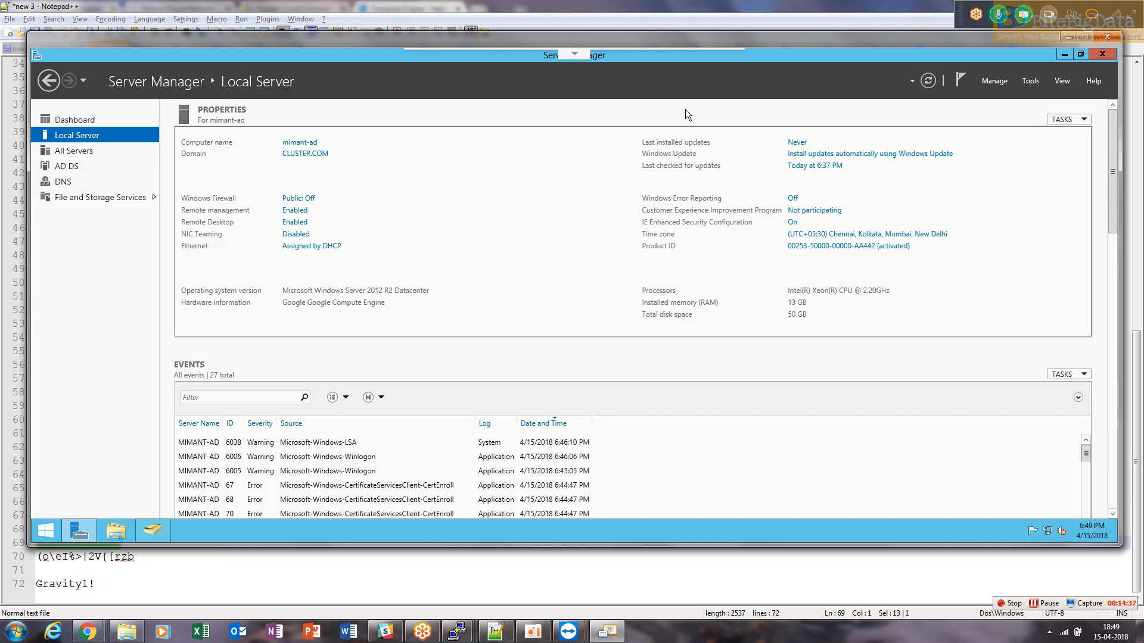
Step: Start adding roles and features with a role-based or feature-based installation on the mimant-ad.CLUSTER.COM server
click(1002, 79)
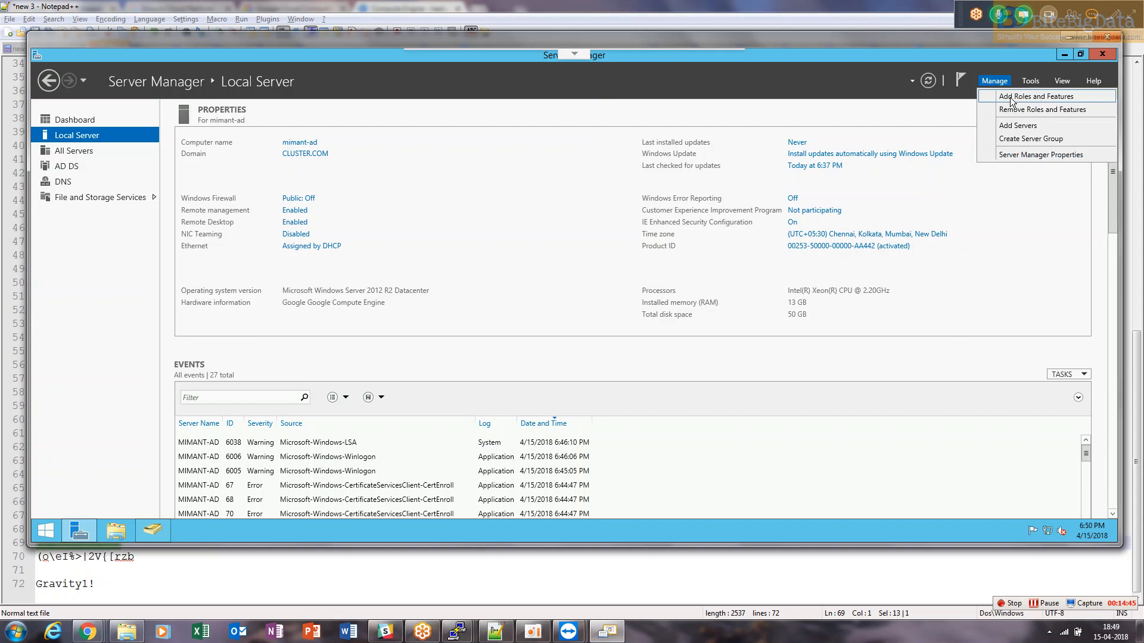
click(1011, 99)
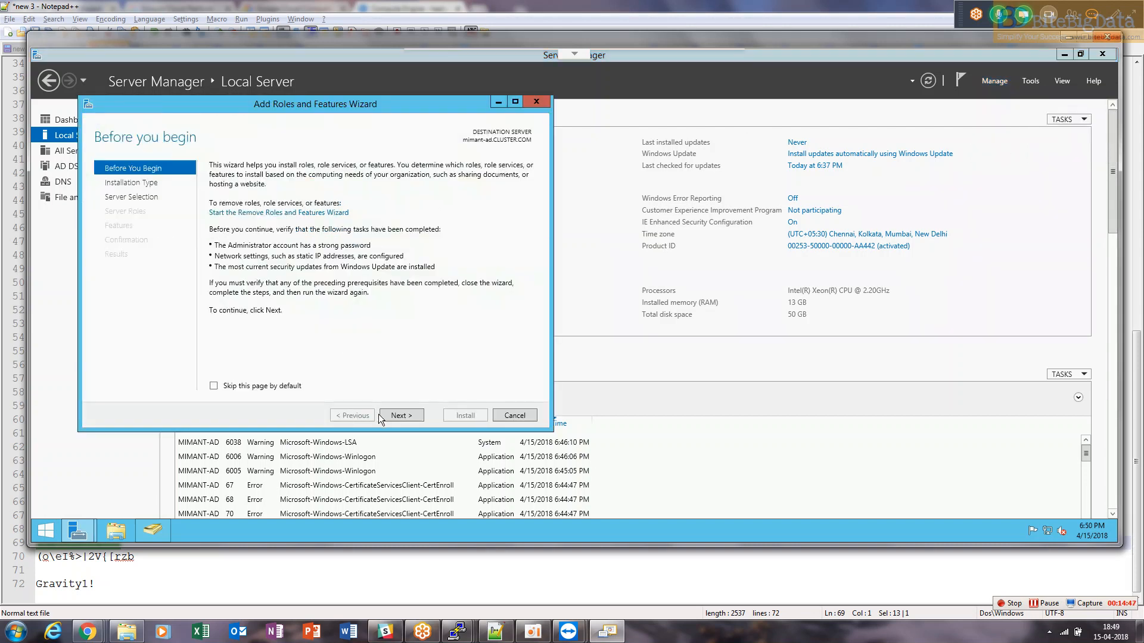
click(397, 415)
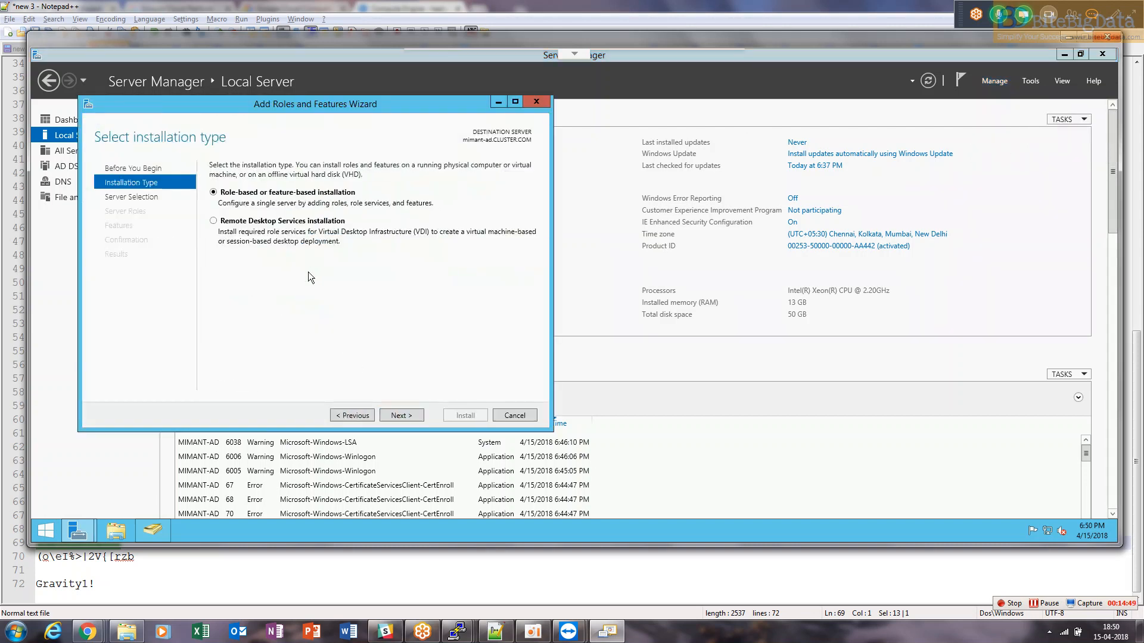
click(397, 418)
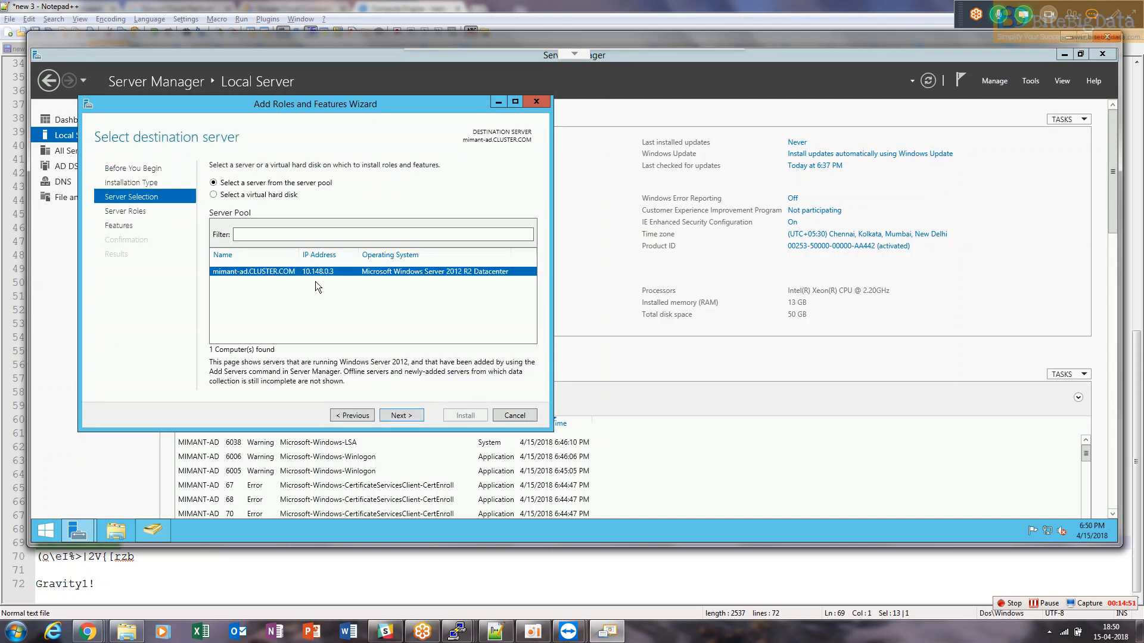
click(400, 415)
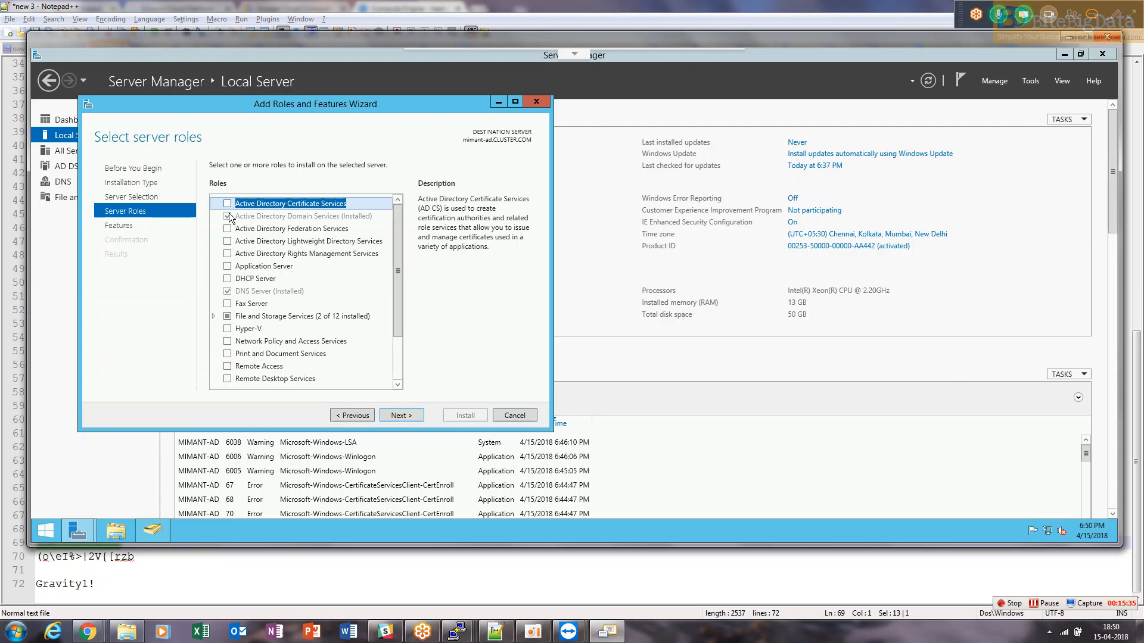
Step: Select the Active Directory Certificate Services role with its management tools and the Certification Authority role service, adding no extra features
click(230, 204)
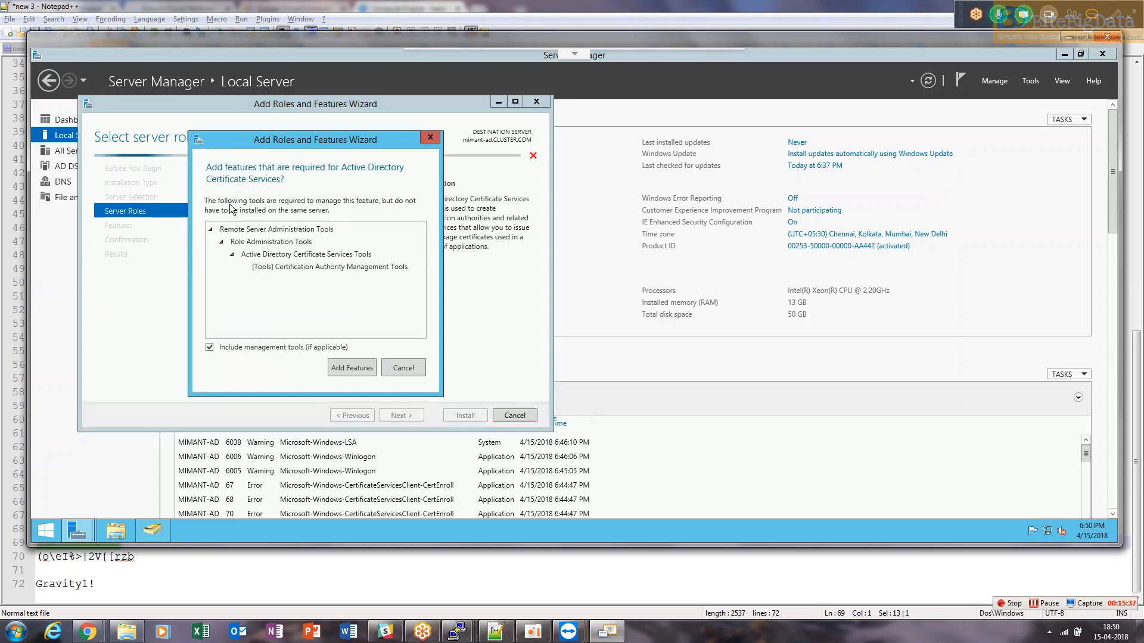
click(342, 367)
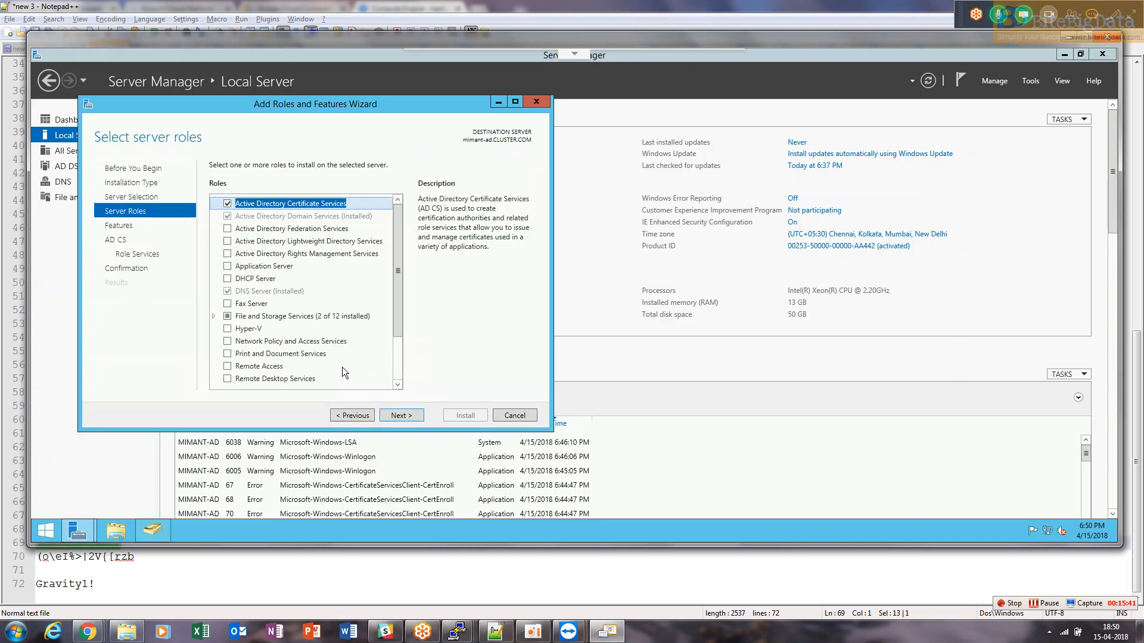
click(400, 417)
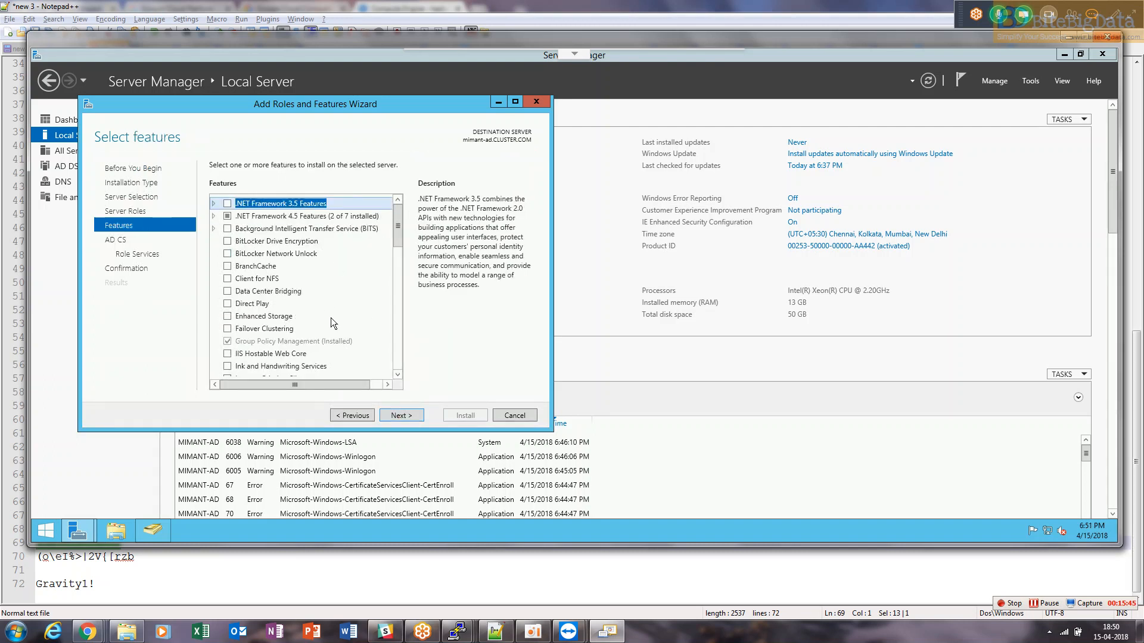
click(405, 415)
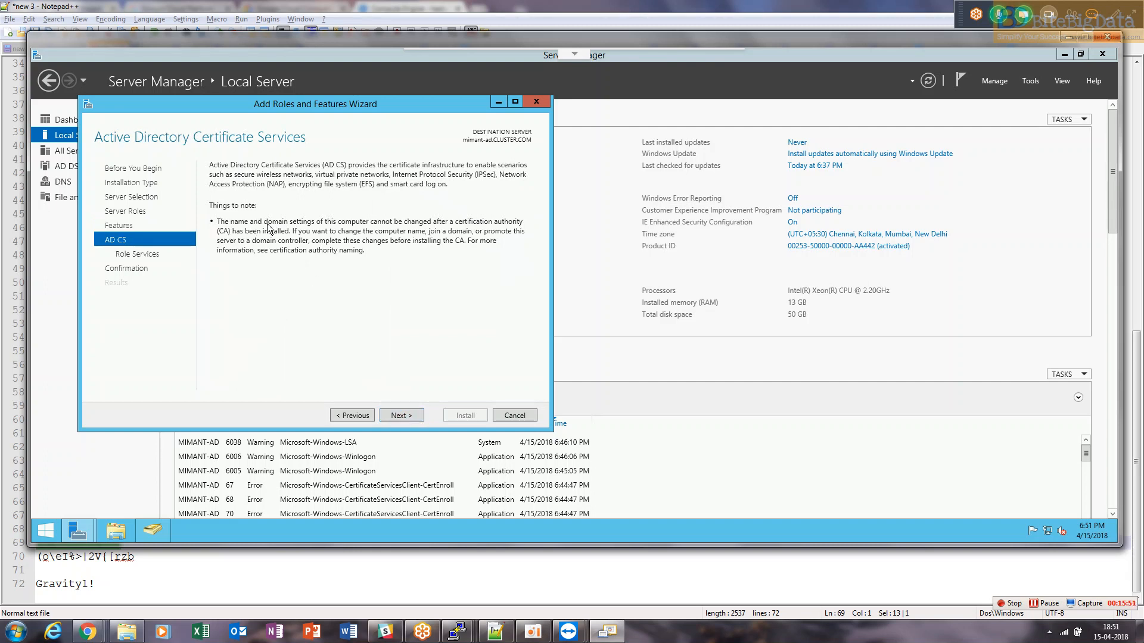
click(408, 415)
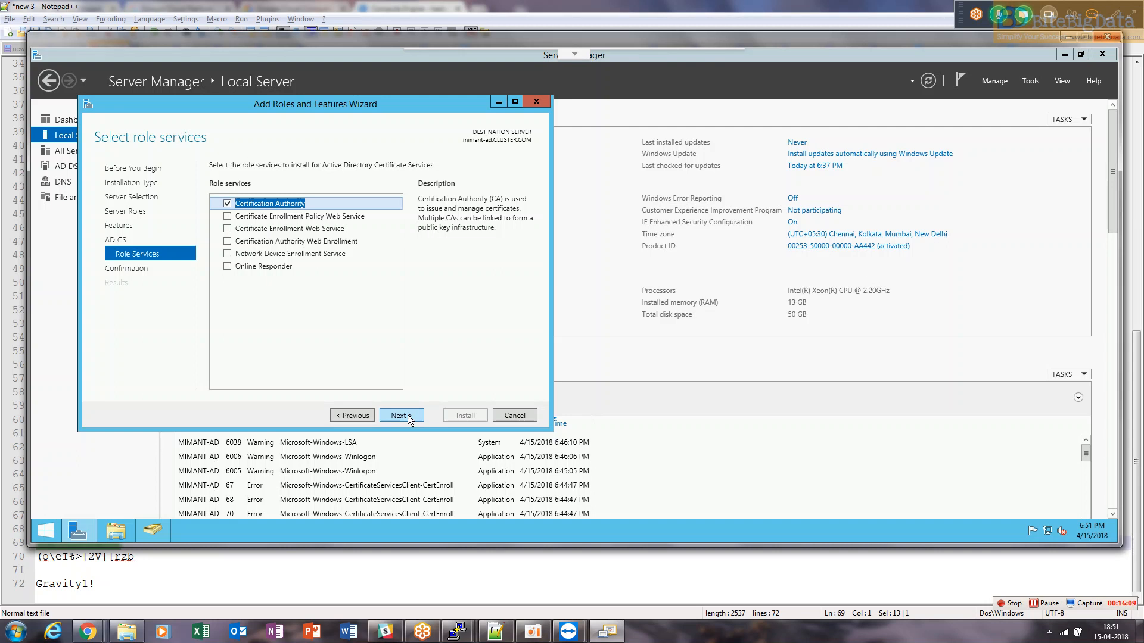
click(407, 414)
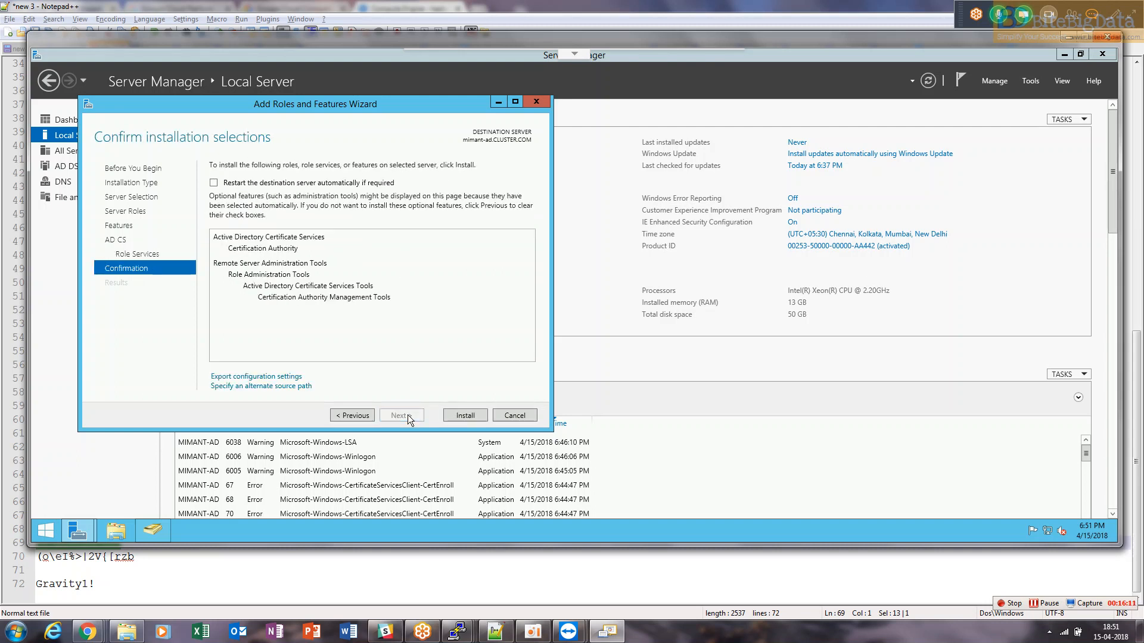
Step: Allow the destination server to restart automatically if required and start installing the certificate services role
click(213, 183)
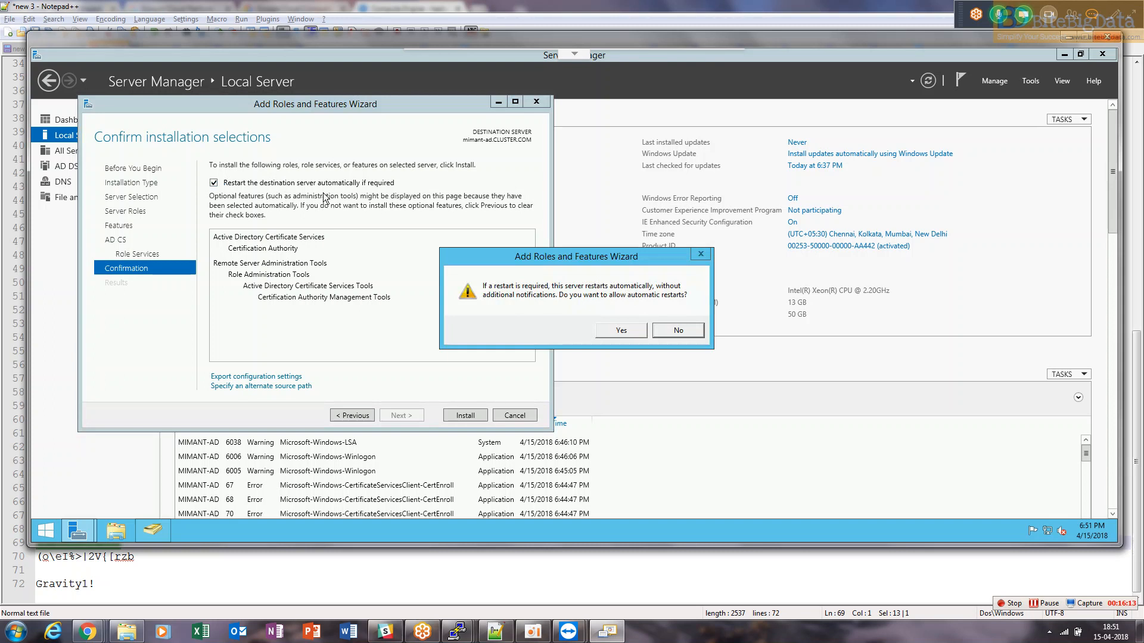
click(621, 328)
click(467, 416)
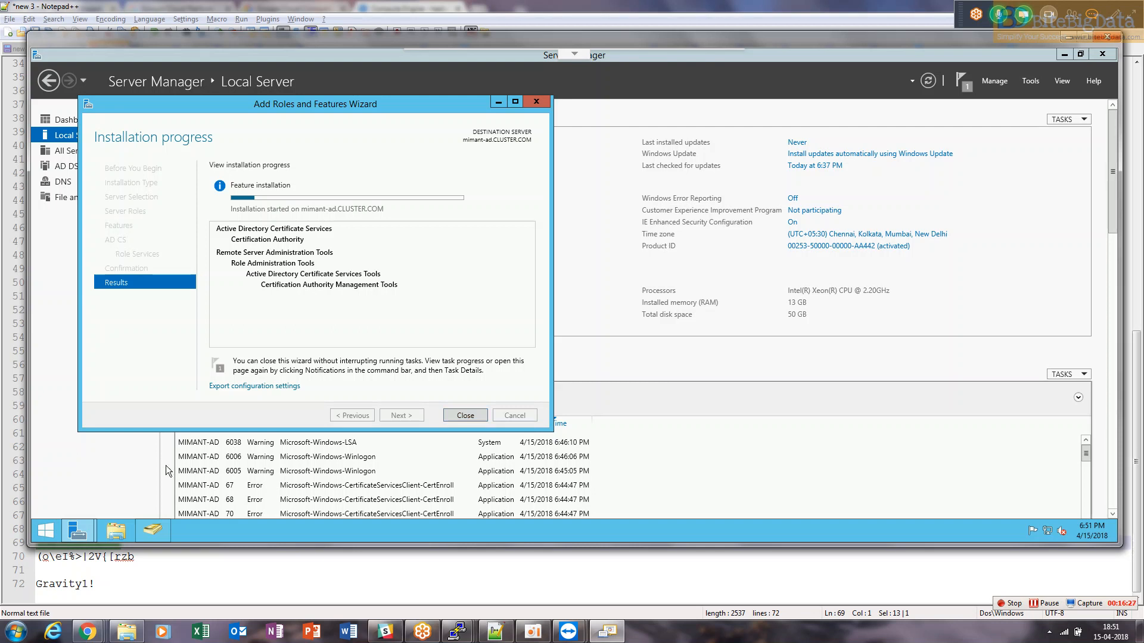
Step: Search for ldp on the server, launch the Ldp tool, and place its window beside the installation wizard
click(45, 532)
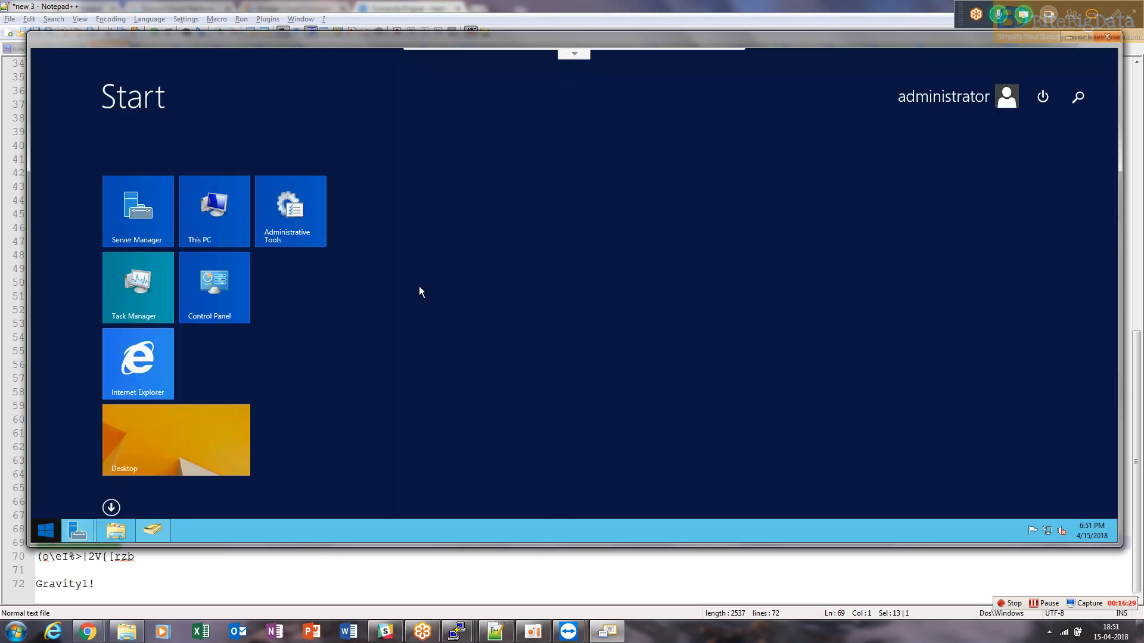
click(1083, 98)
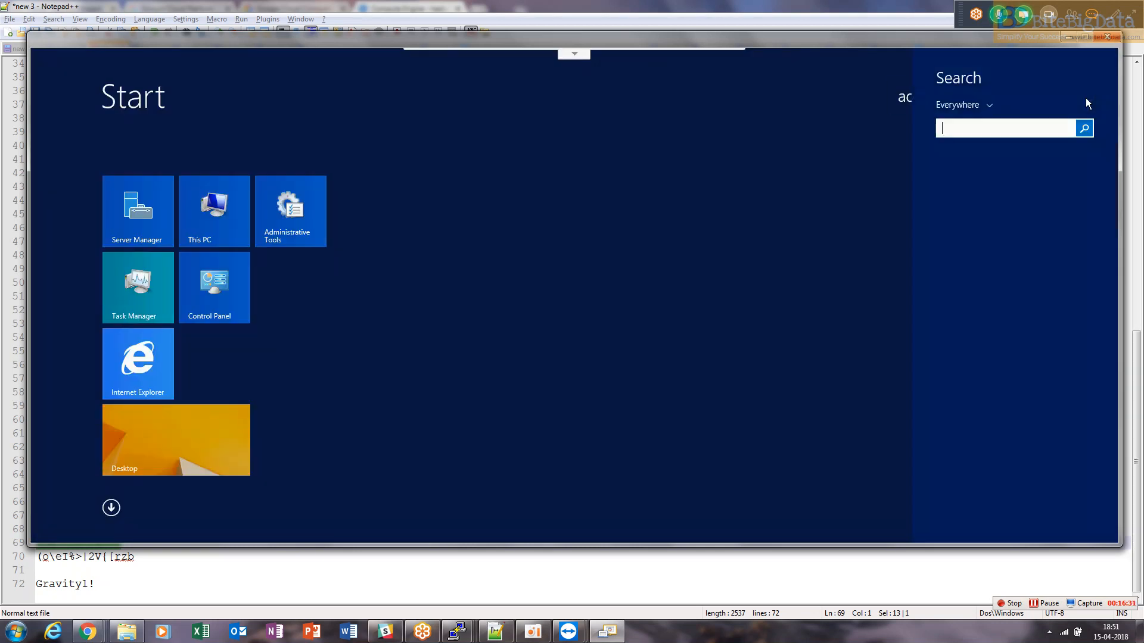
text(ldp)
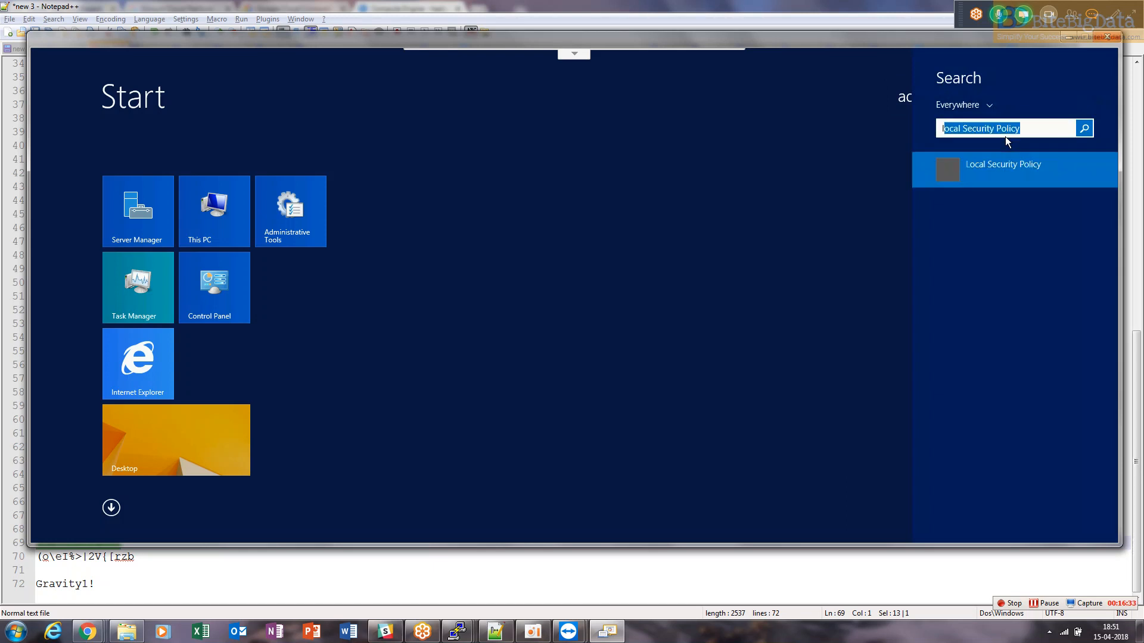
key(Return)
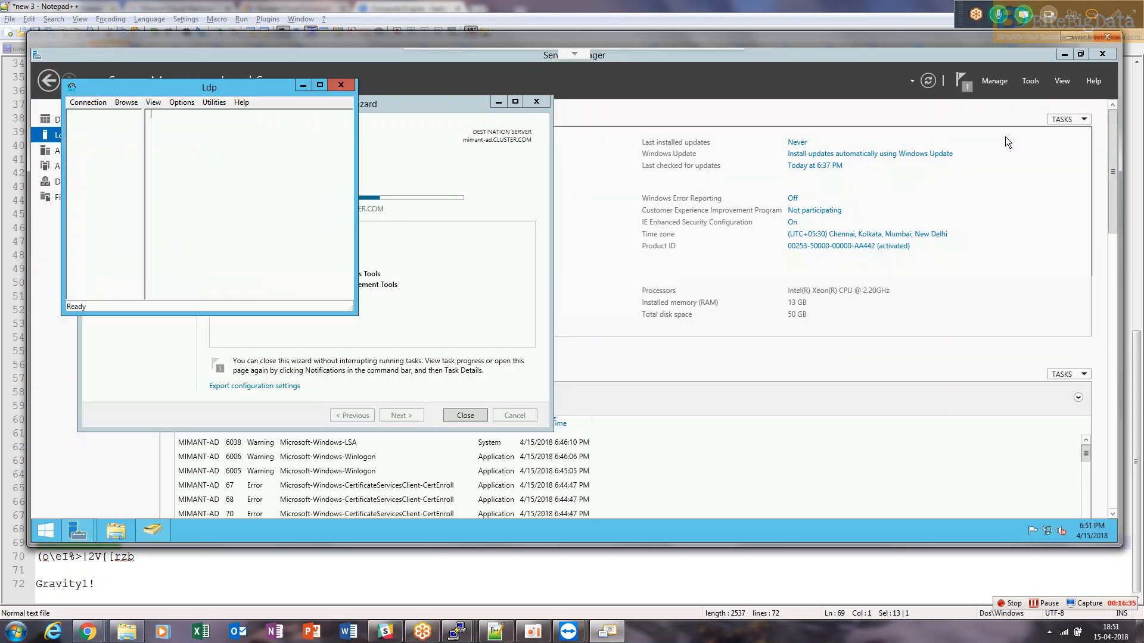
drag(204, 86, 791, 130)
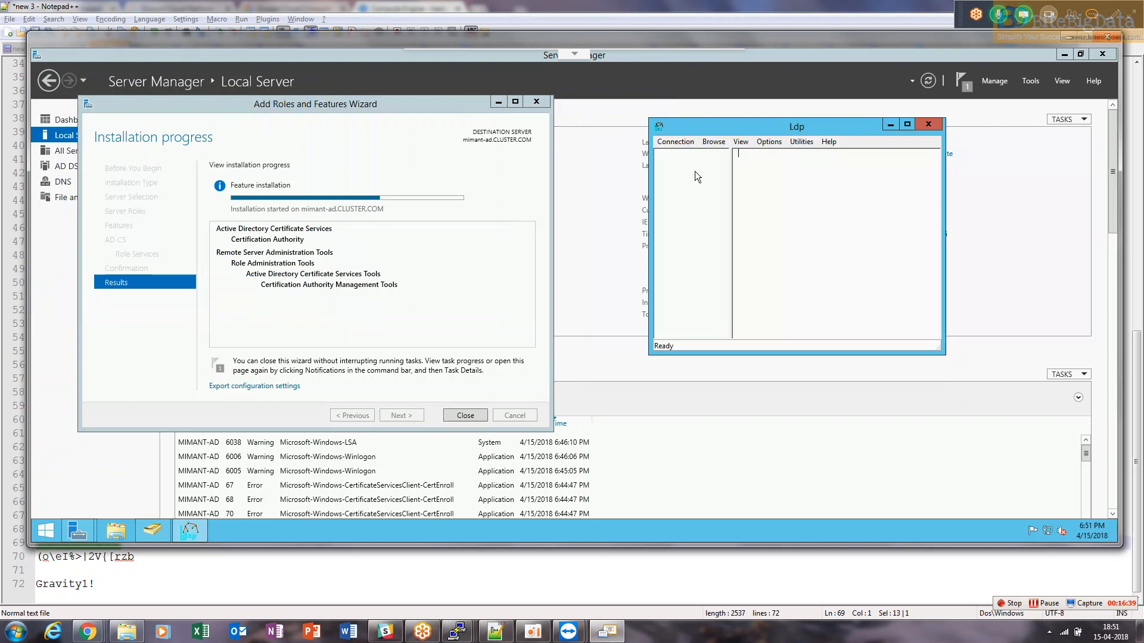
Step: Connect Ldp to the server mimant-ad on port 389 without SSL and review the connection output from its beginning
click(676, 142)
click(682, 156)
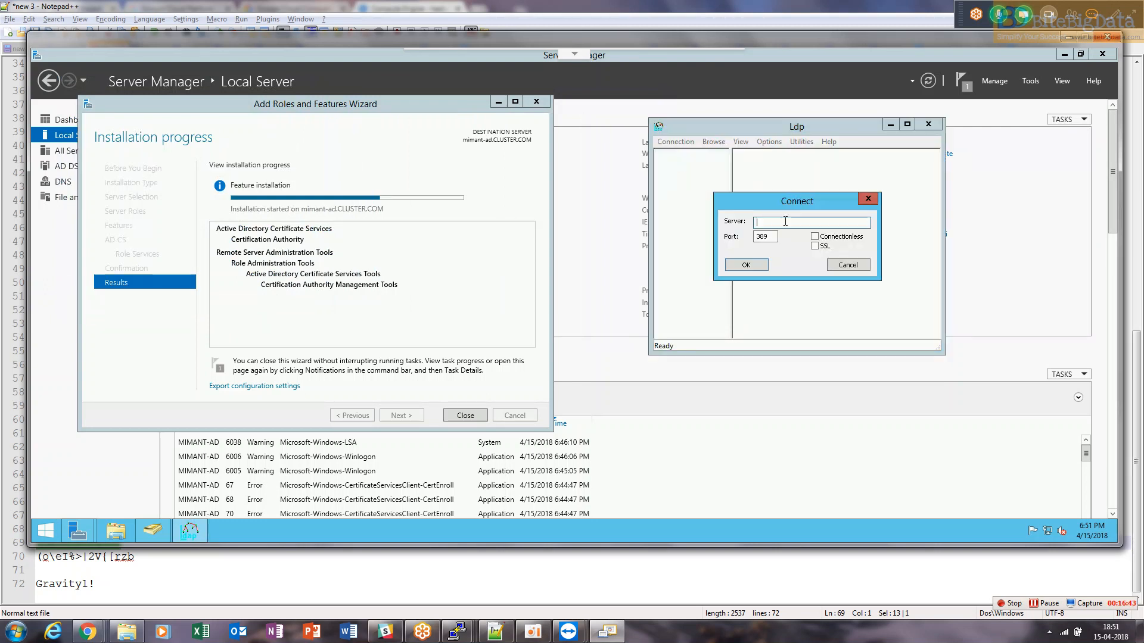
text(mi)
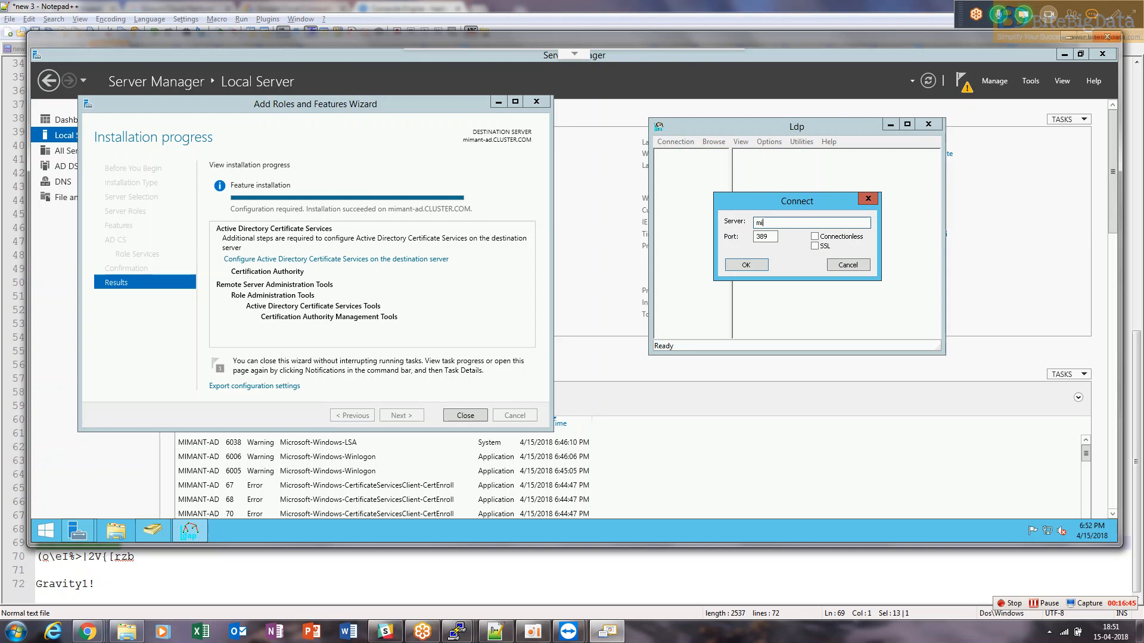
text(mant)
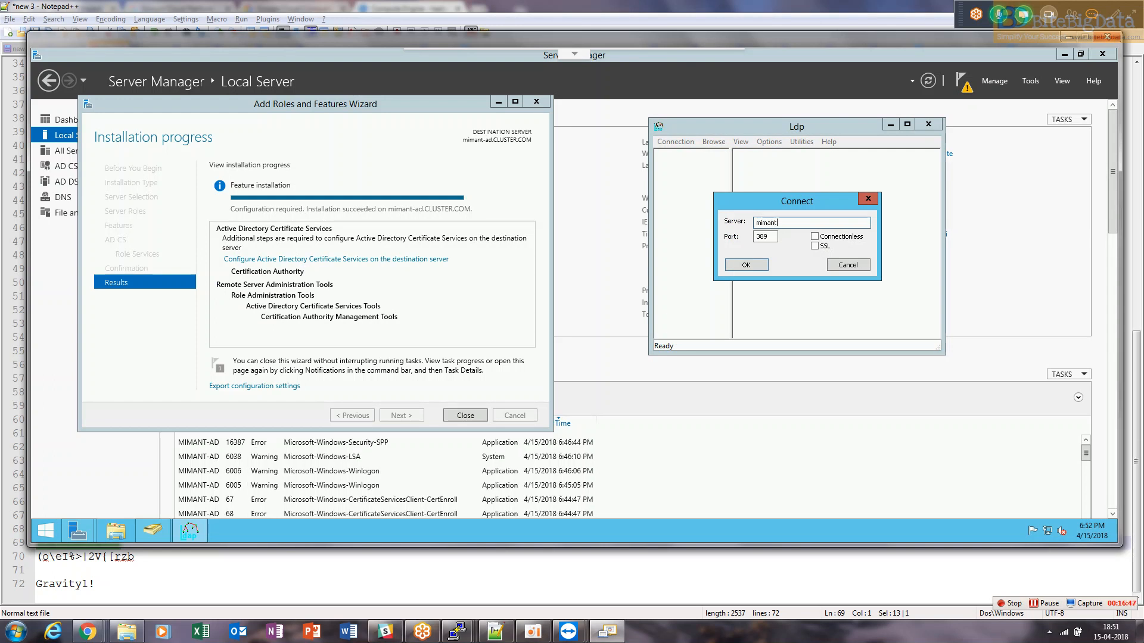
text(-ad)
double_click(754, 236)
click(746, 265)
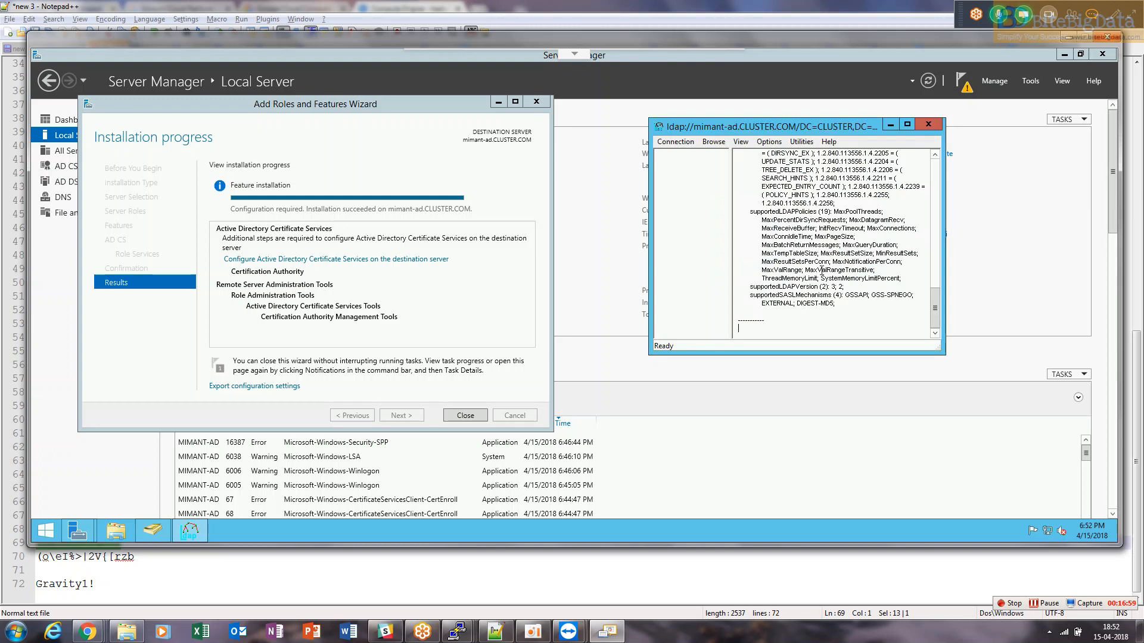
drag(934, 308, 934, 175)
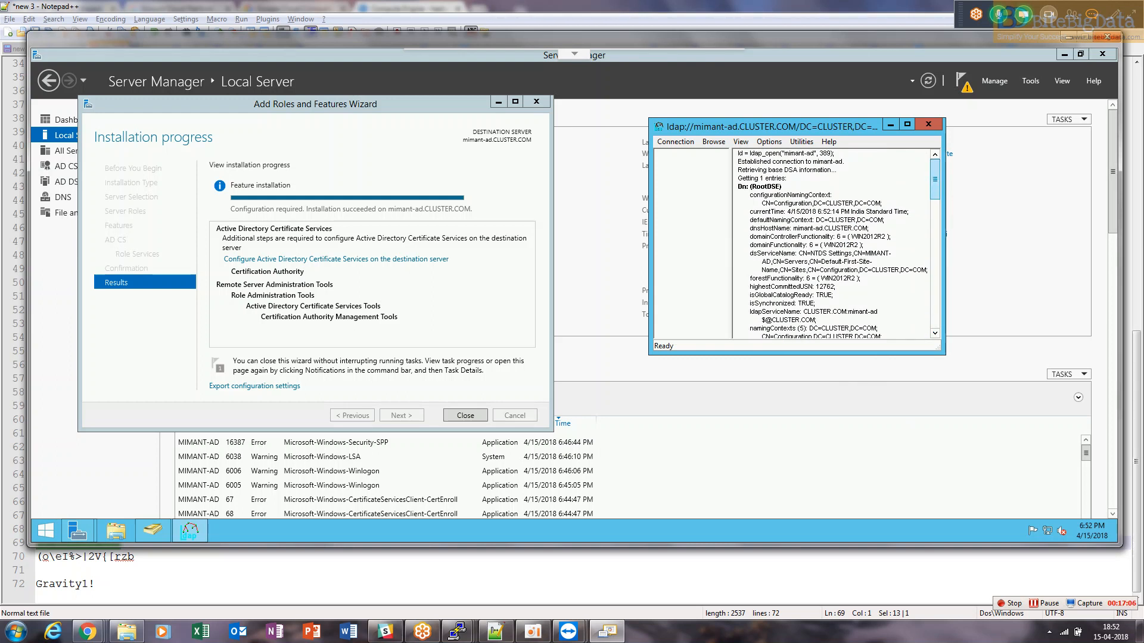
Step: Disconnect the Ldp session, try to connect to mimant-ad on port 636 with SSL enabled, and review the output
click(680, 144)
click(688, 181)
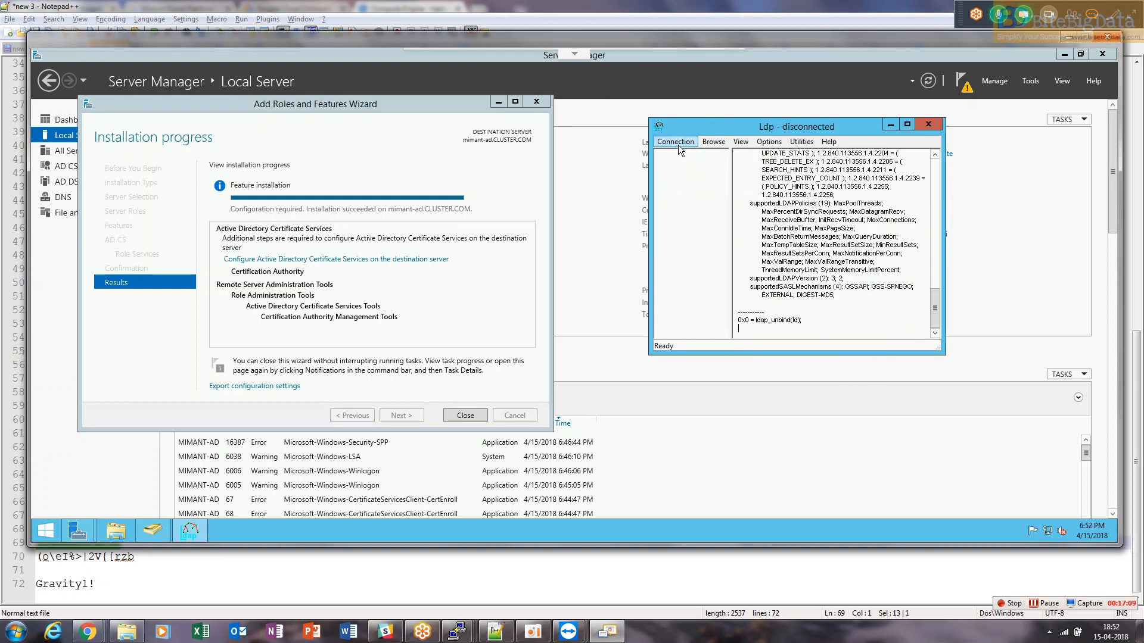
click(678, 144)
click(682, 153)
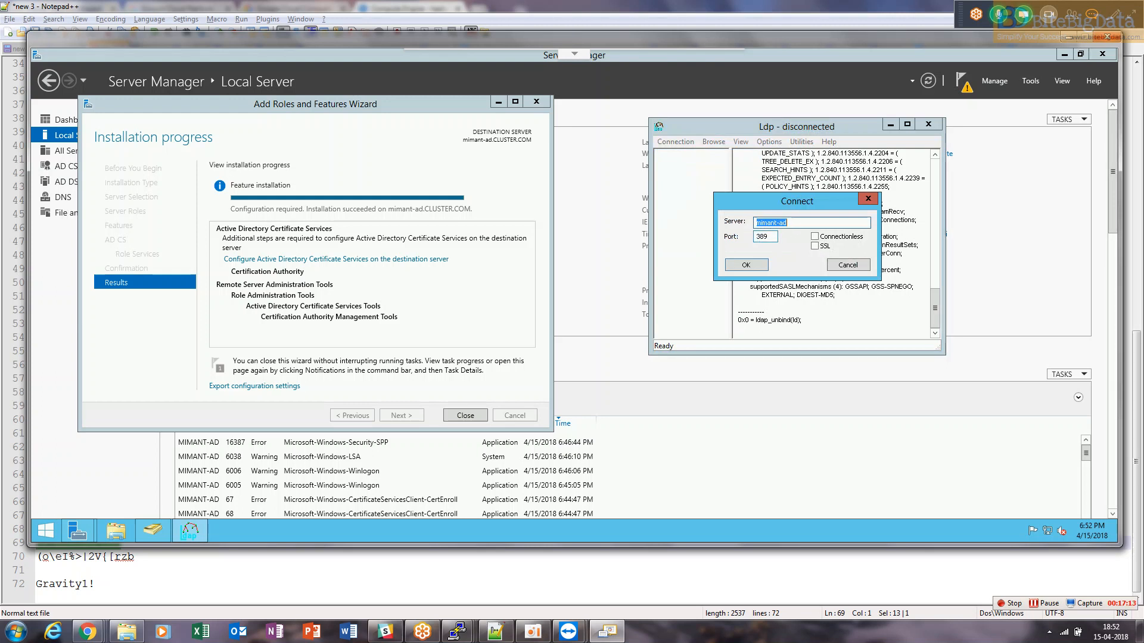
double_click(772, 235)
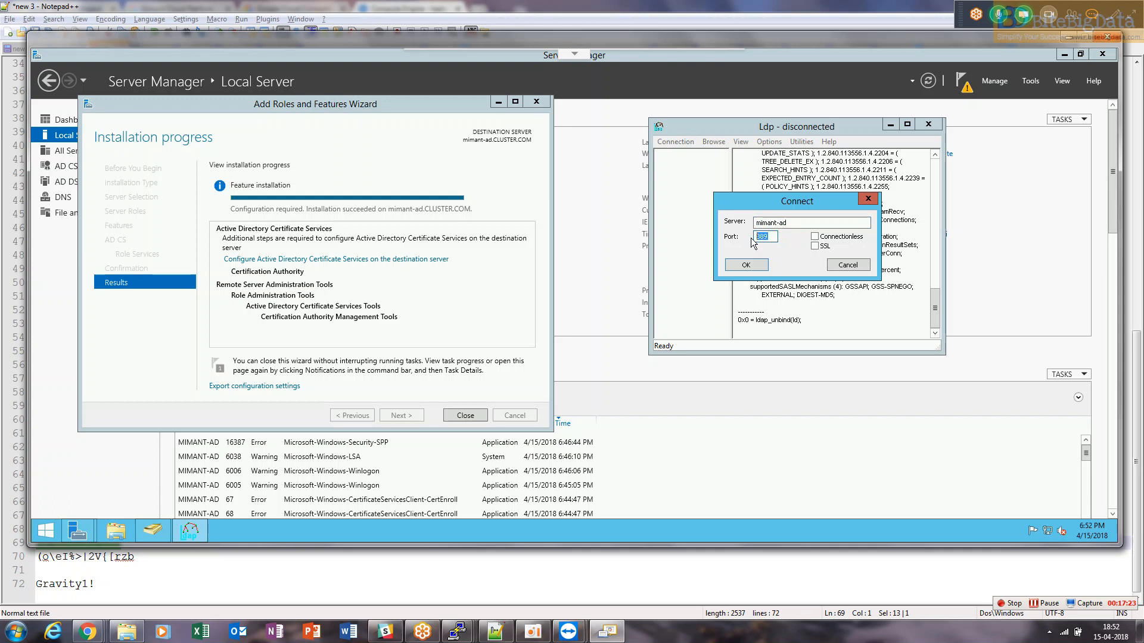
key(Right)
drag(769, 237, 755, 238)
text(636)
click(815, 246)
click(743, 265)
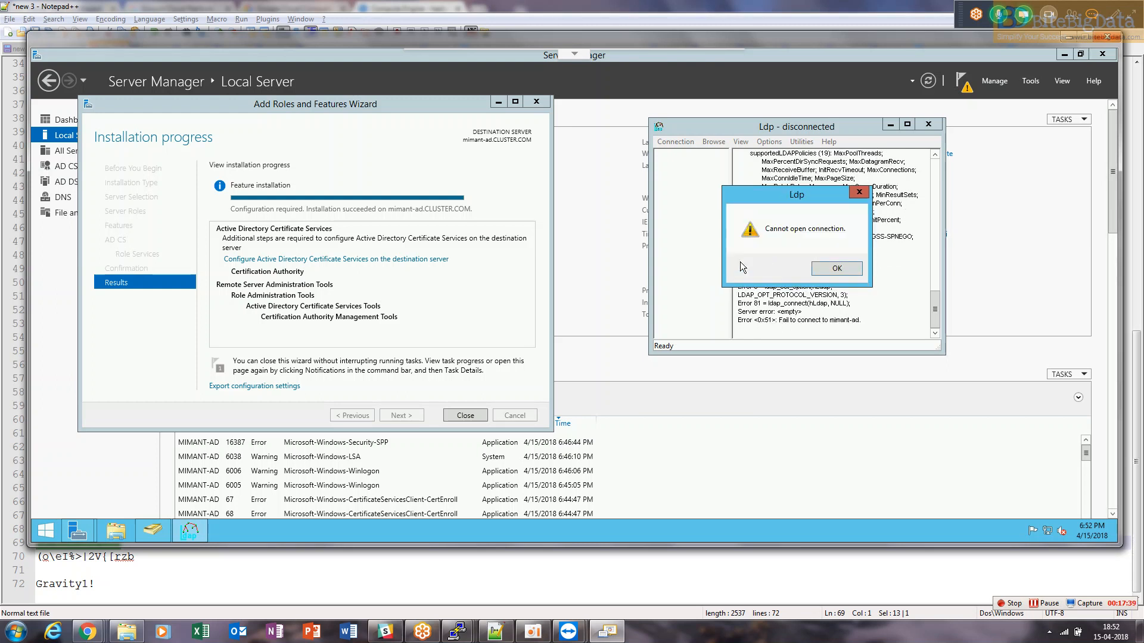
click(836, 268)
drag(935, 309, 931, 173)
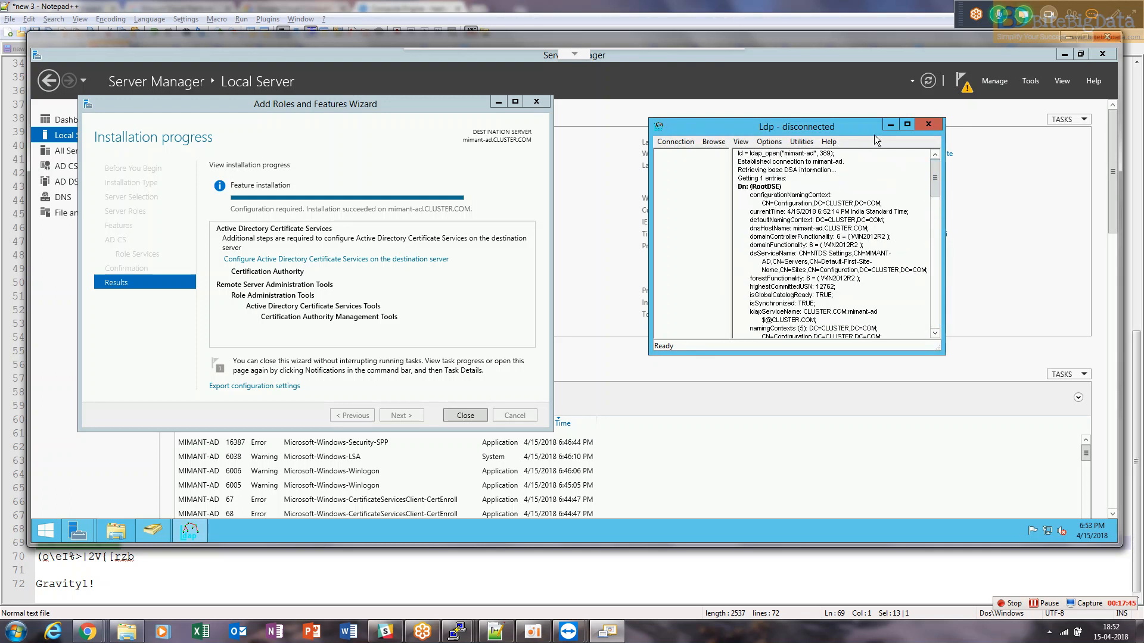
Step: Minimize Ldp, close the role installation wizard, and start the post-deployment configuration of Active Directory Certificate Services
click(891, 125)
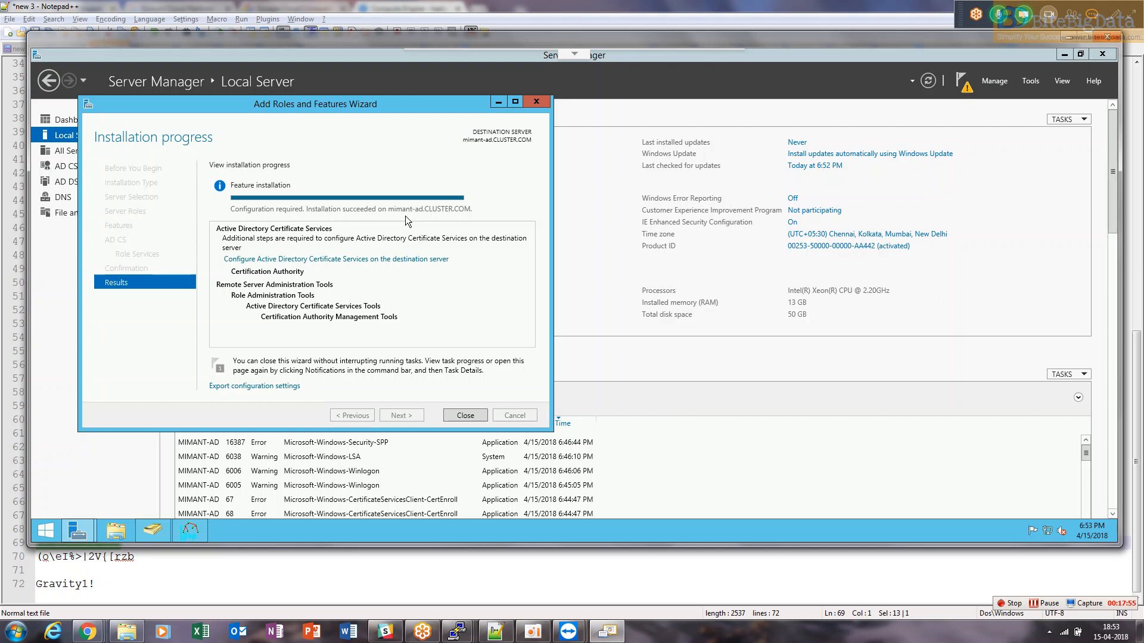
click(468, 419)
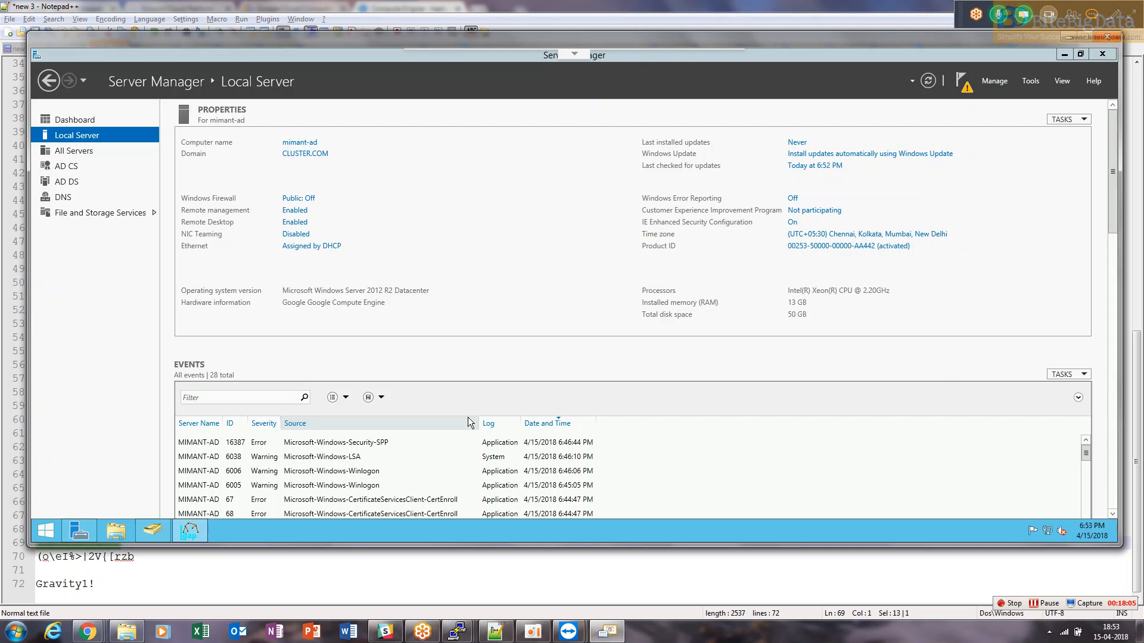
click(965, 90)
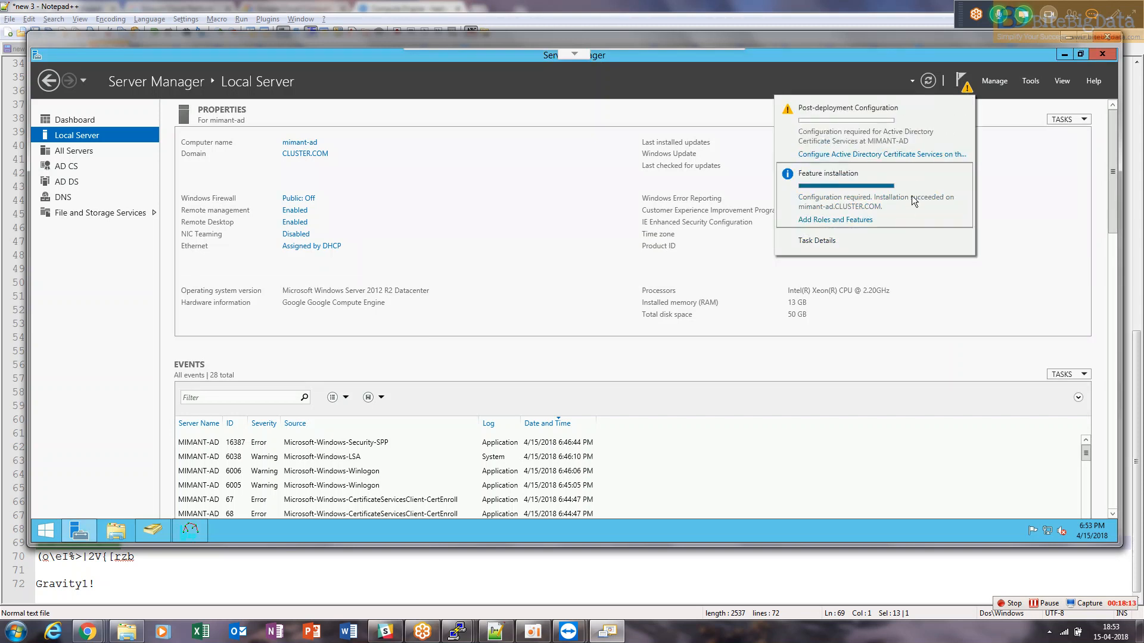
click(917, 155)
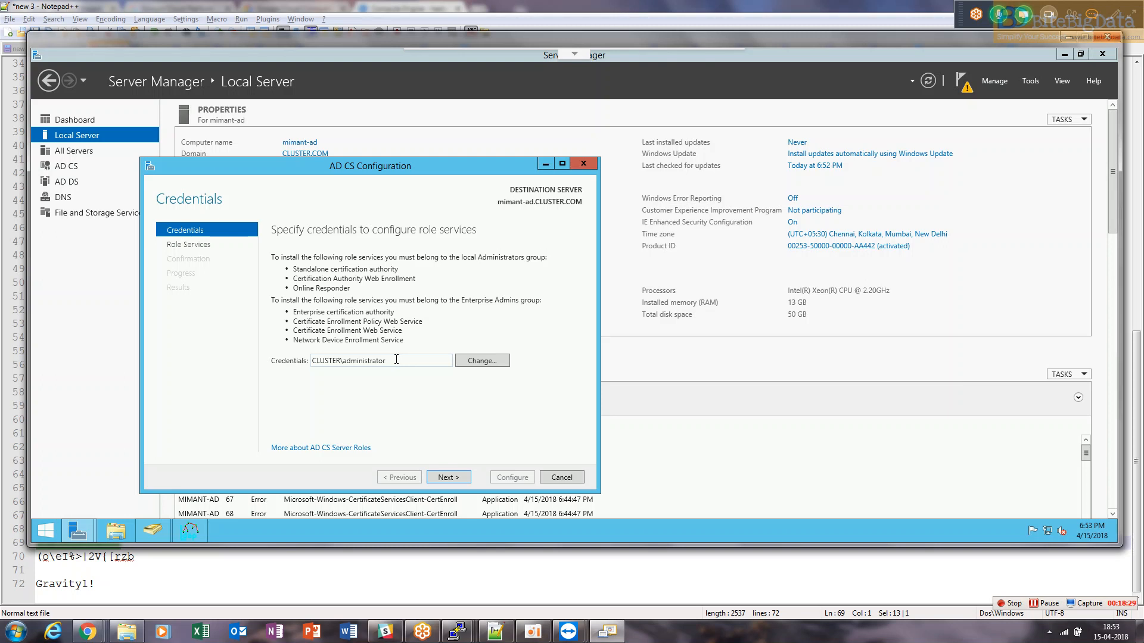
Step: Keep the CLUSTER\administrator credentials and choose Certification Authority as the role service to configure
click(450, 479)
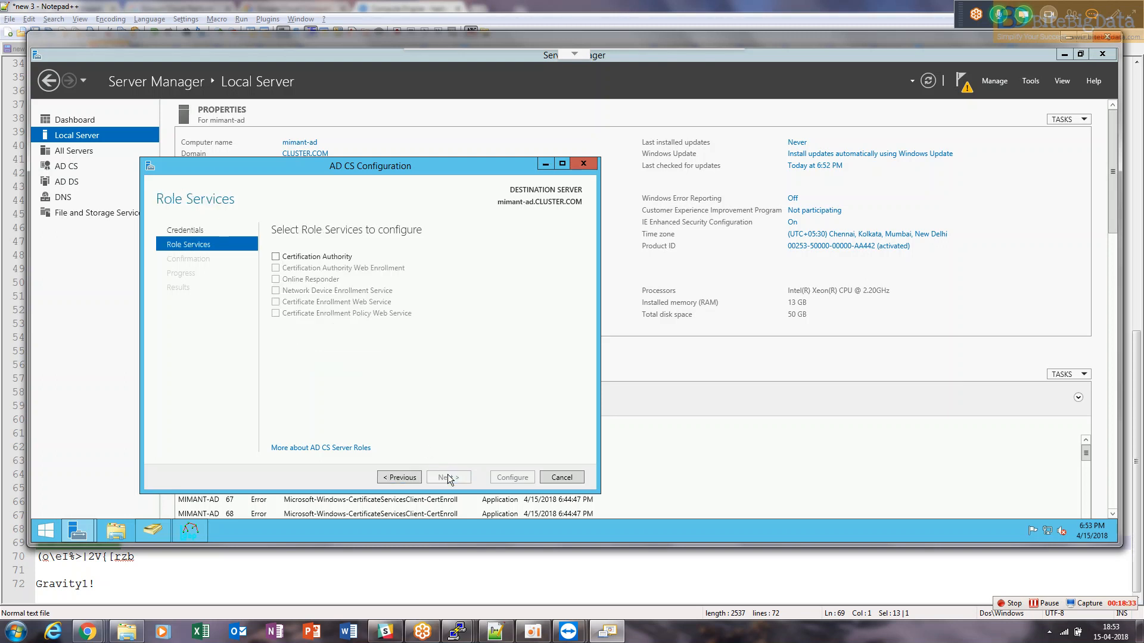
click(276, 257)
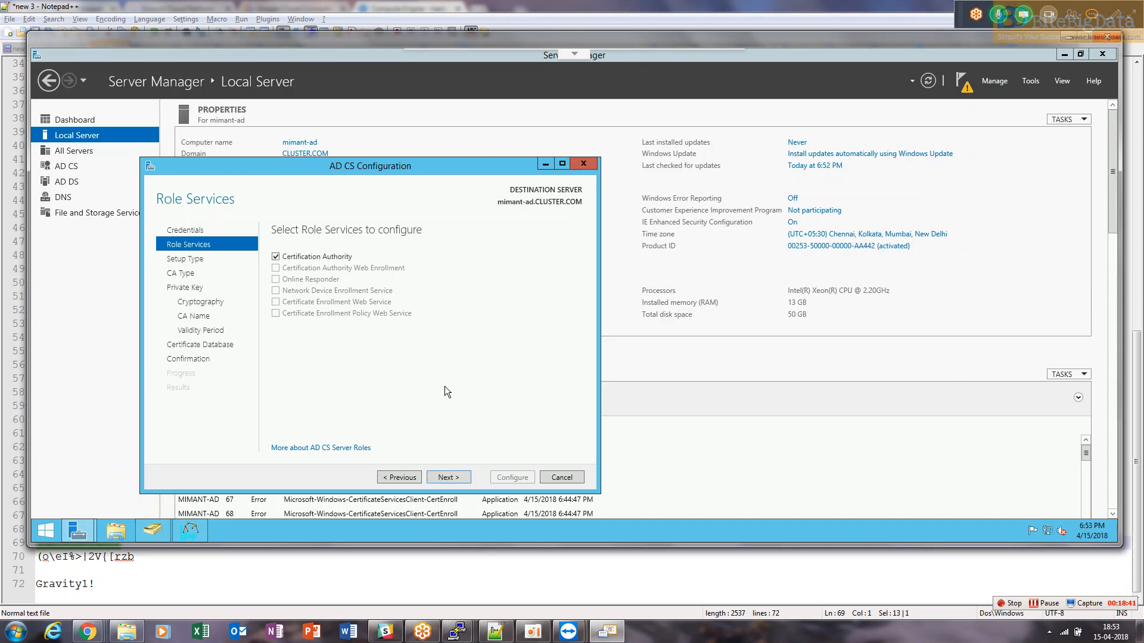
click(453, 477)
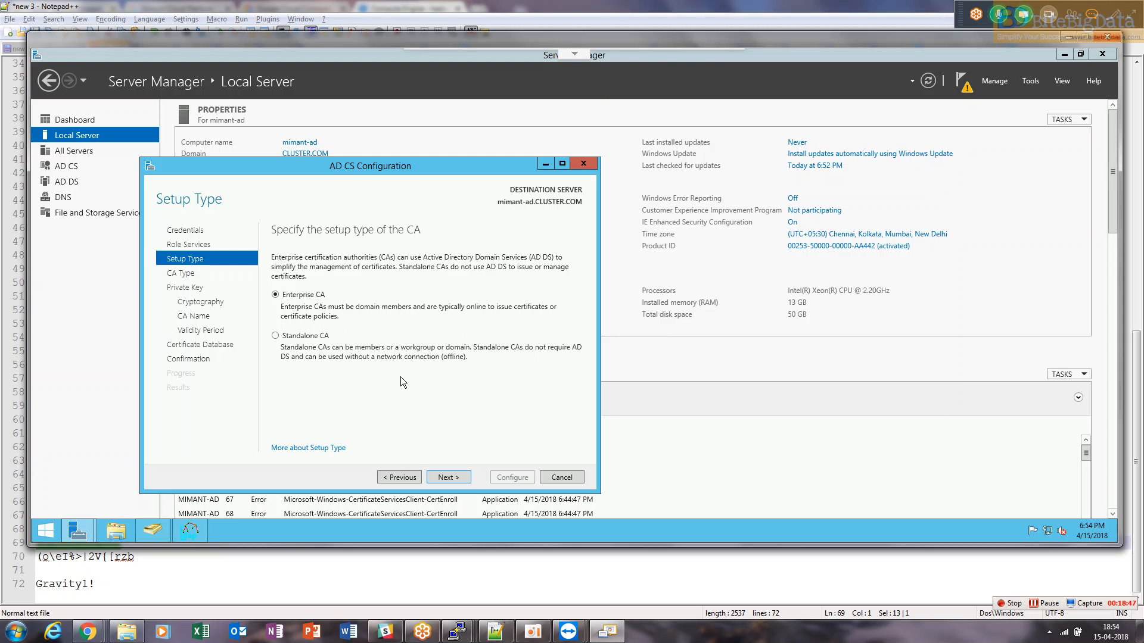
Step: Set the certification authority up as an Enterprise Root CA with a newly created private key
click(442, 477)
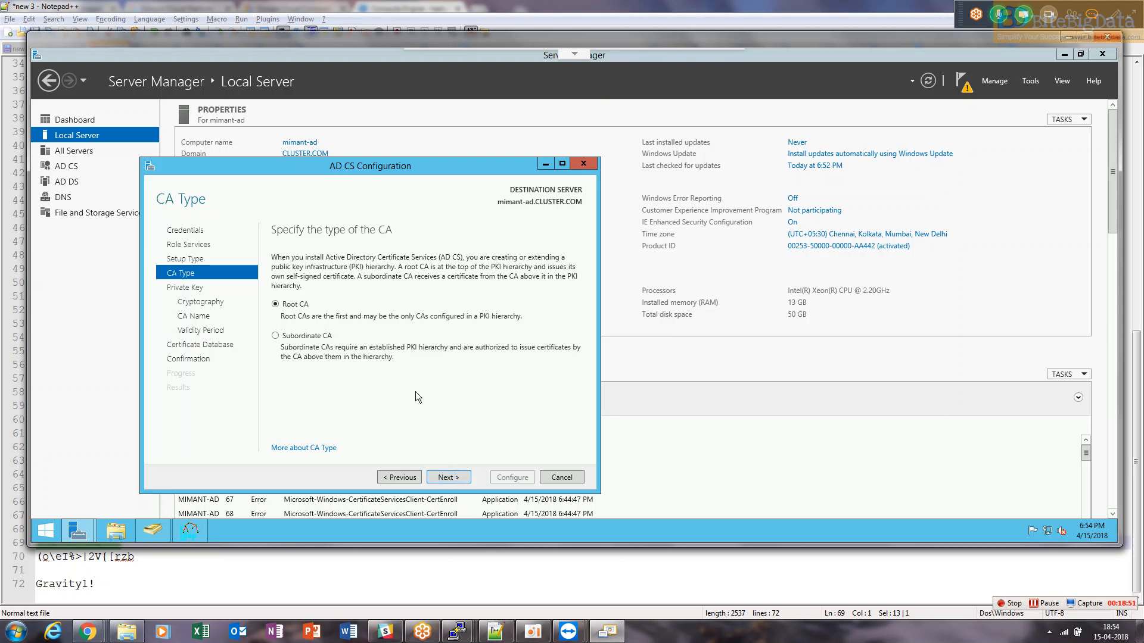
click(452, 477)
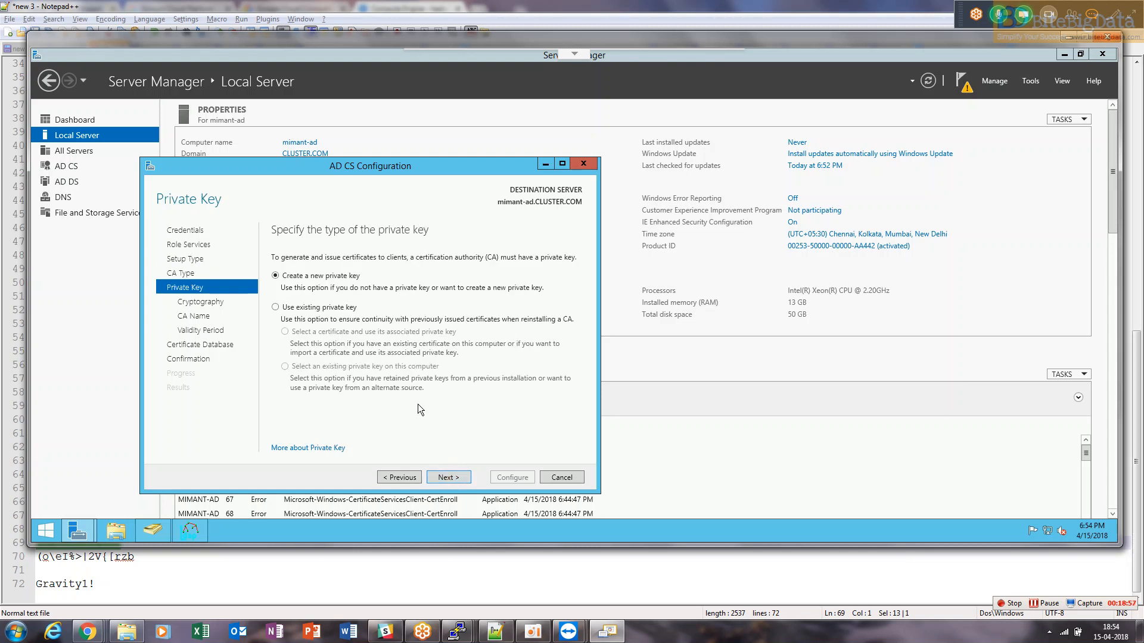
click(452, 478)
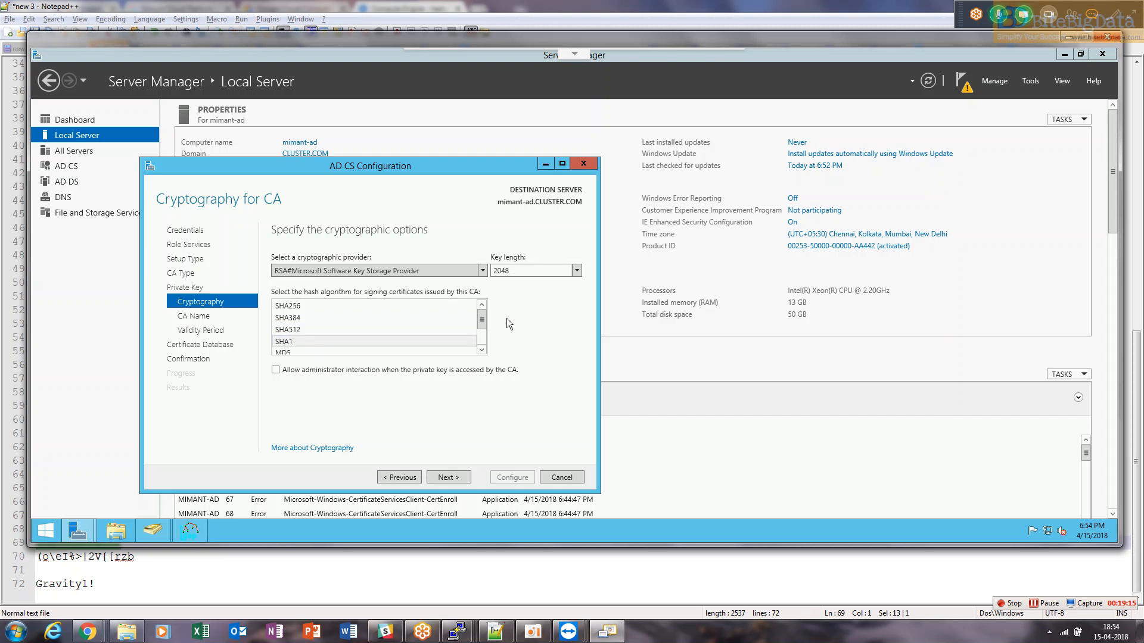
Step: Accept the default cryptographic options and CA name, and set the CA certificate's validity period to 99 years
click(452, 480)
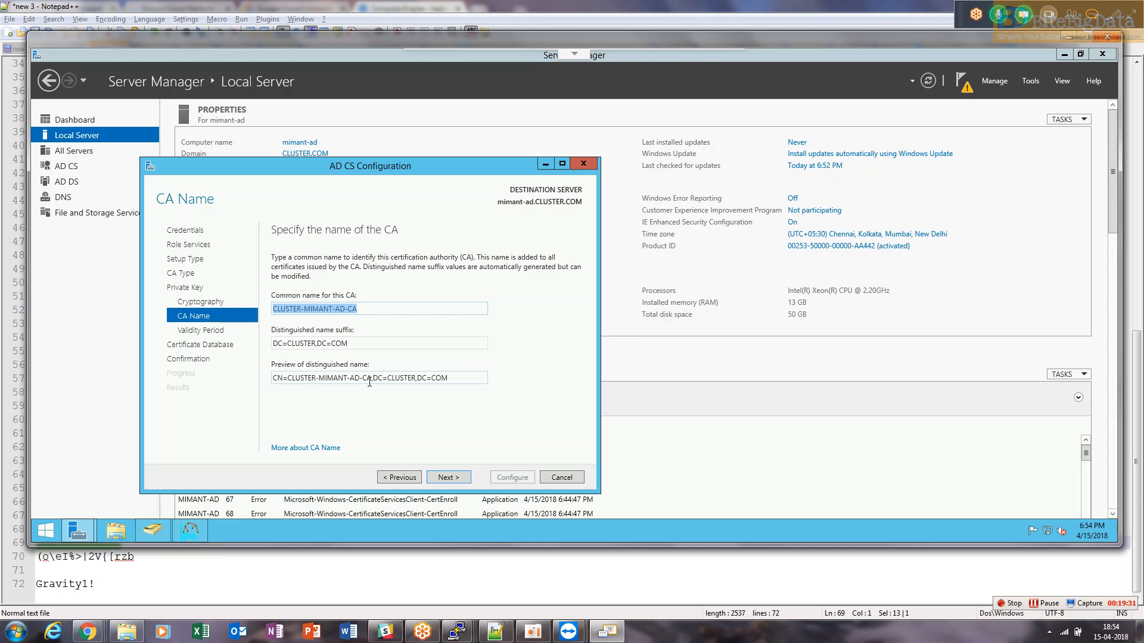
click(443, 478)
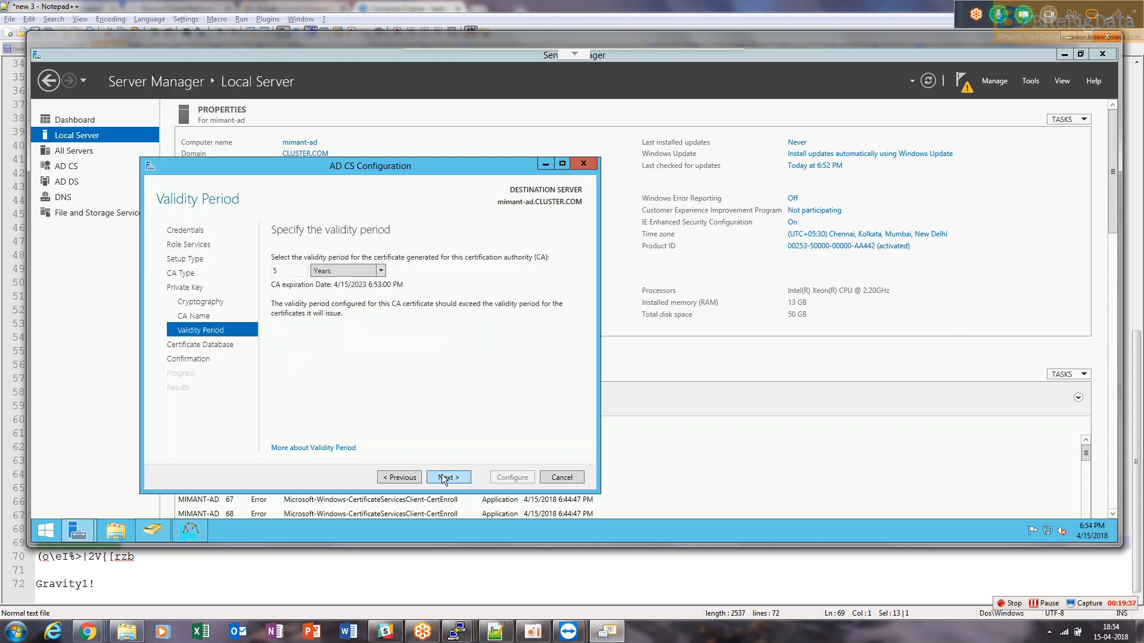
double_click(274, 271)
text(99)
click(449, 477)
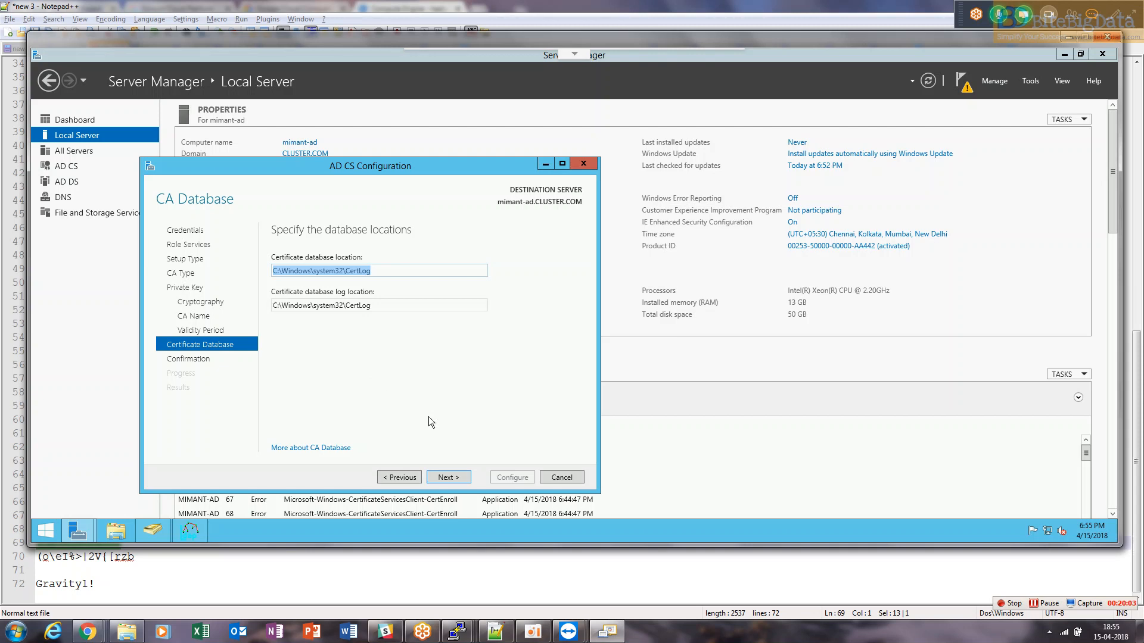
Step: Keep the default certificate database locations, apply the AD CS configuration, and close its wizard
click(448, 477)
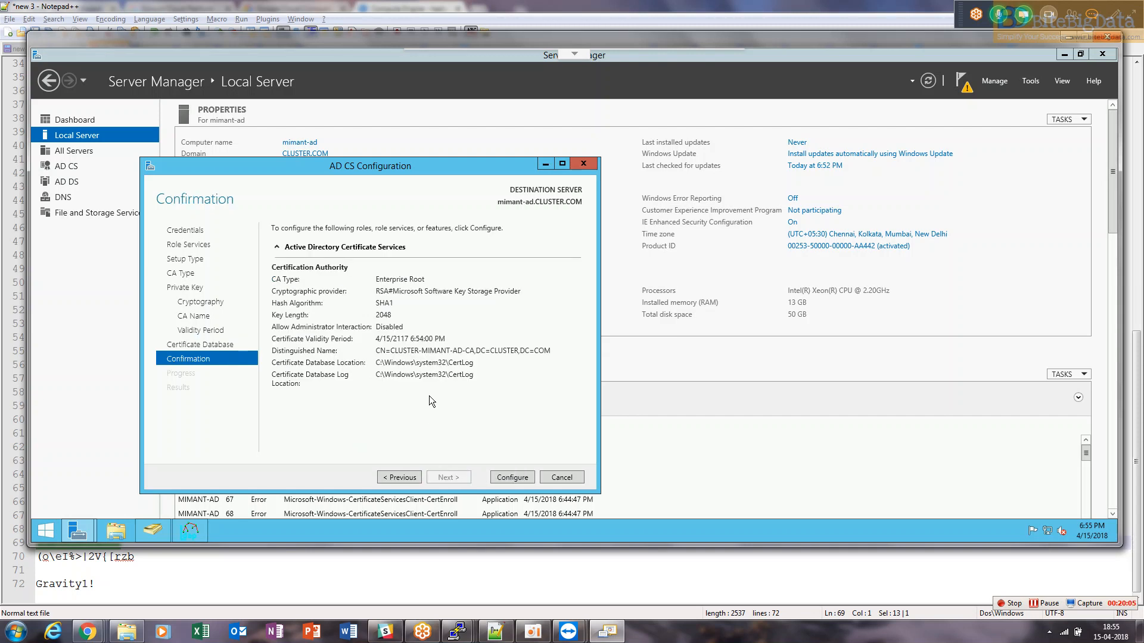
click(511, 477)
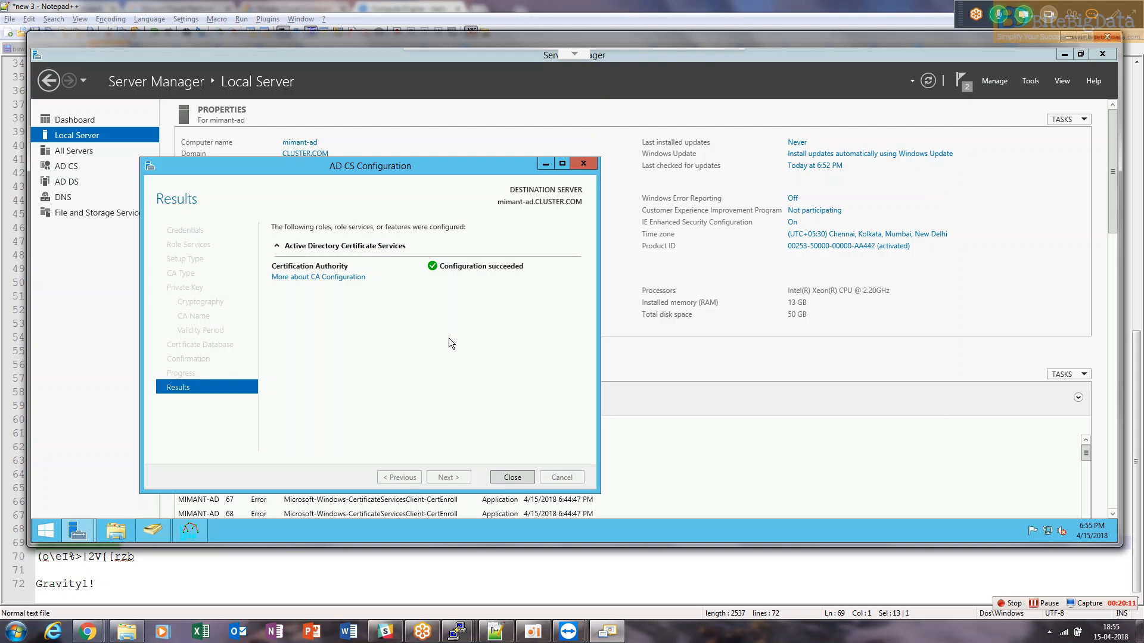
click(512, 477)
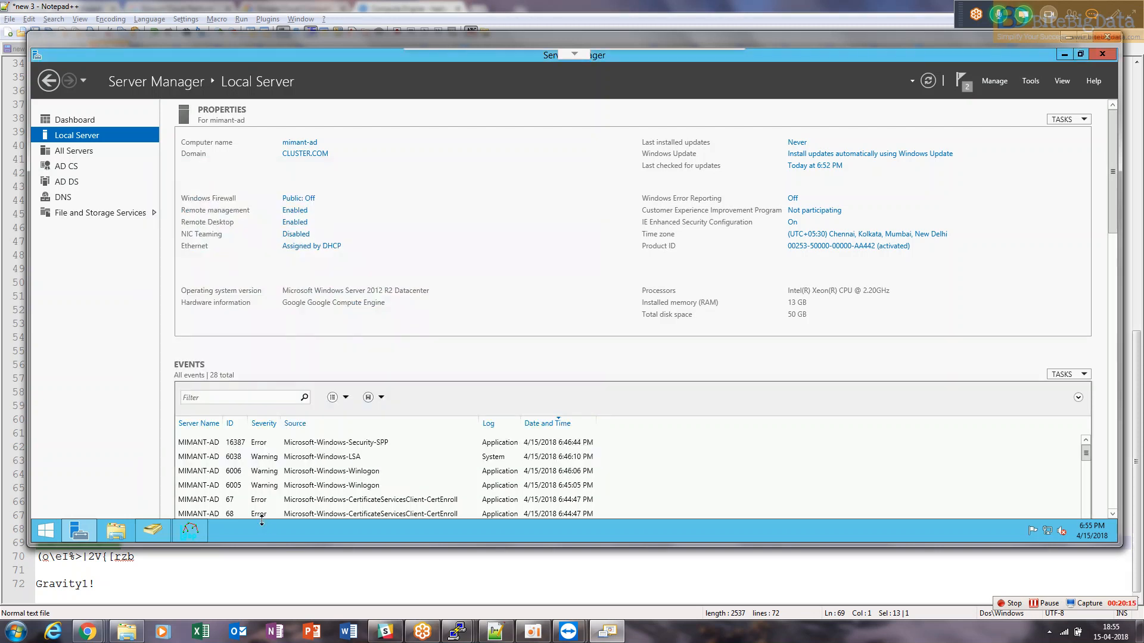
Step: Return to Ldp, try to connect to mimant-ad on port 636 with SSL, and review the output
click(190, 530)
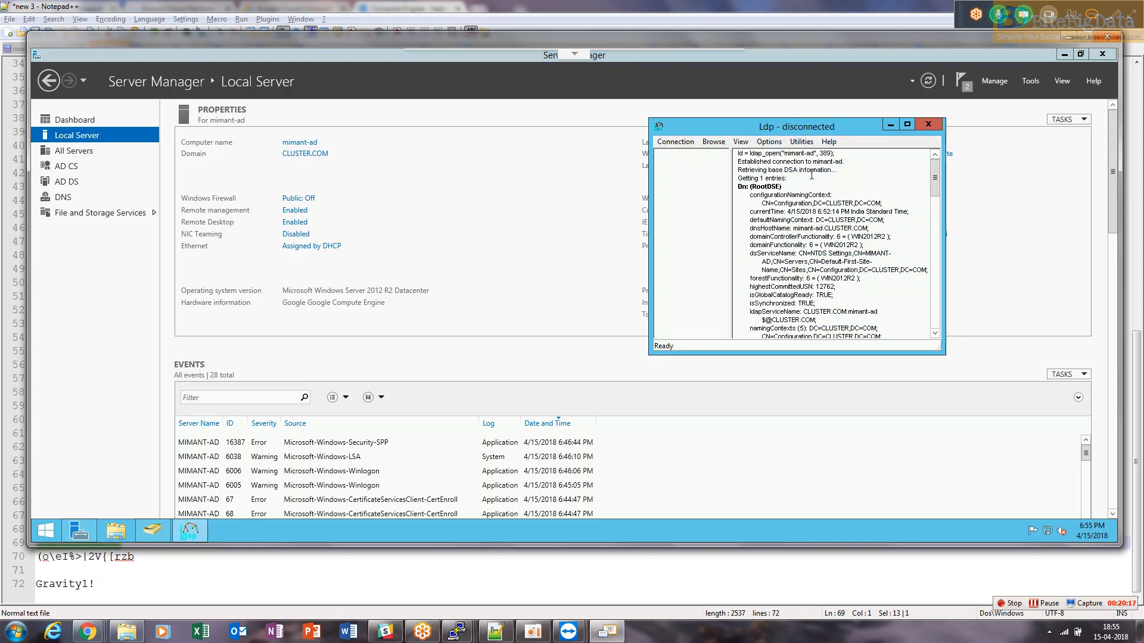
click(675, 142)
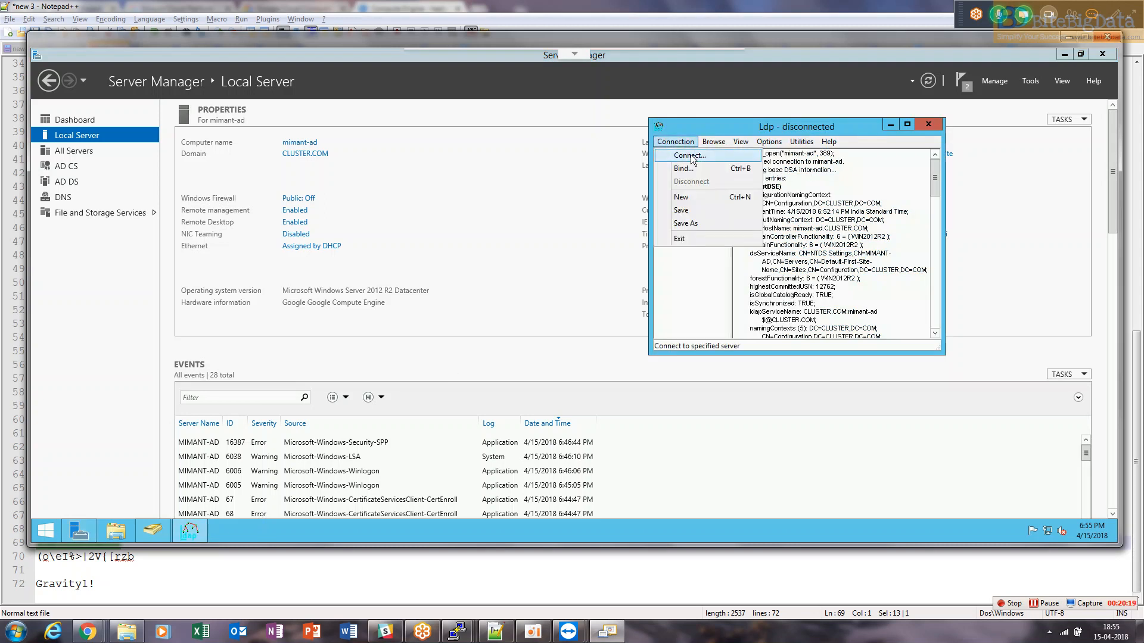
click(691, 155)
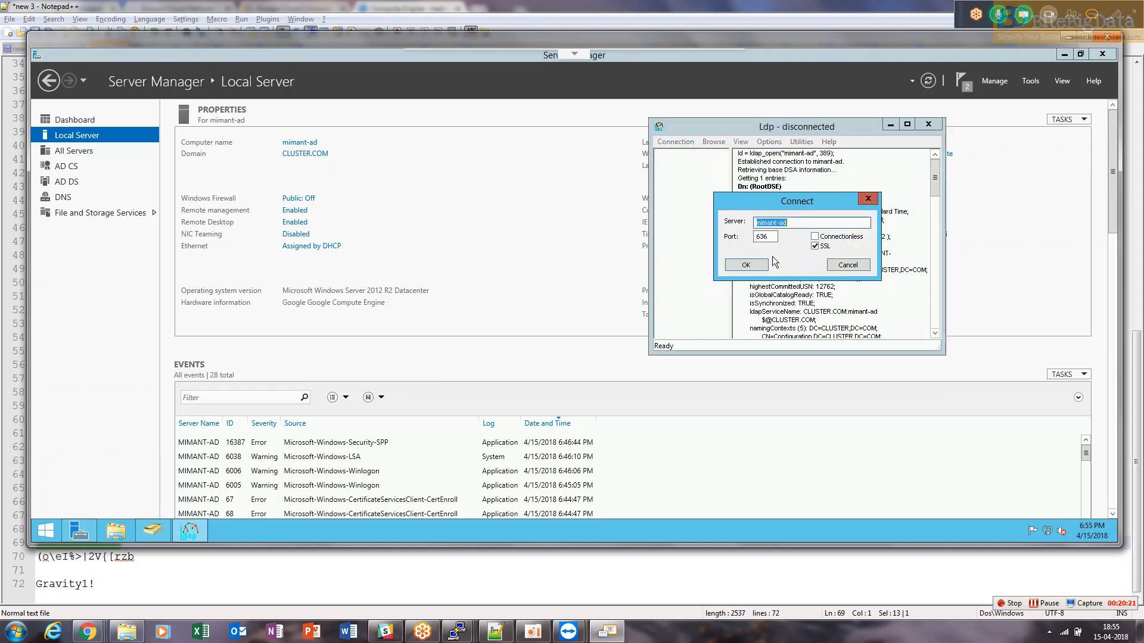
click(746, 265)
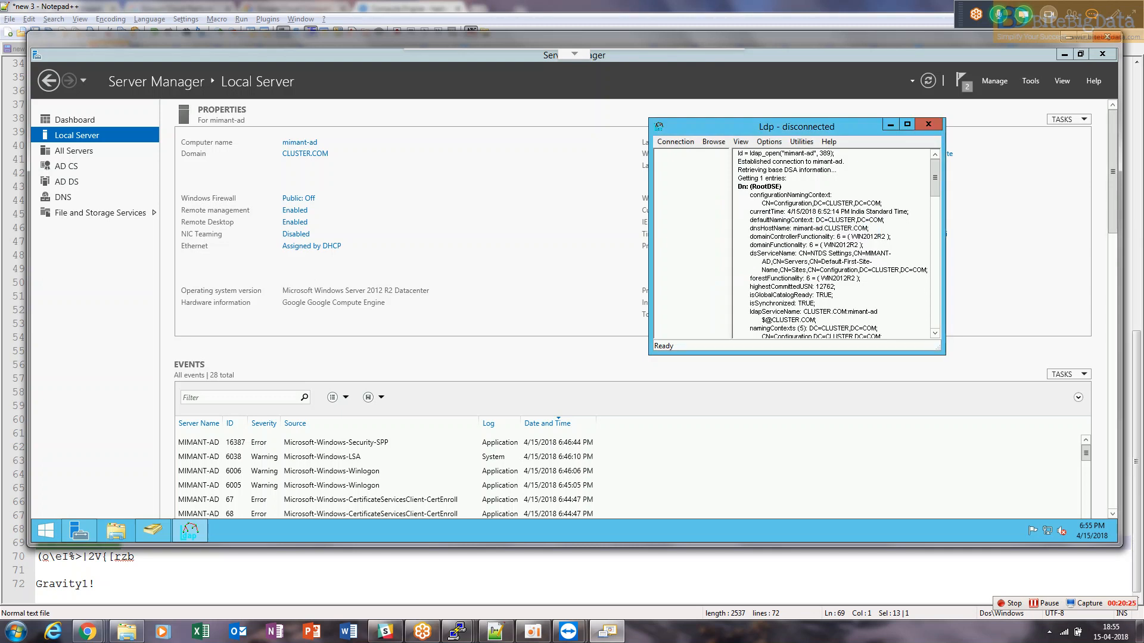
click(846, 269)
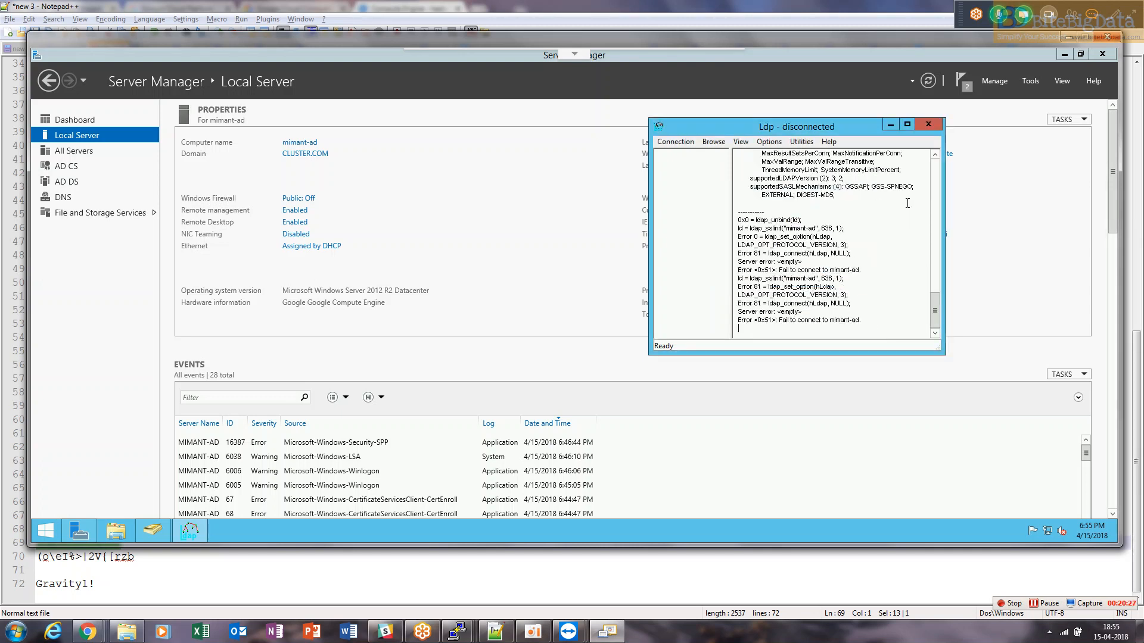
scroll(944, 225, up, 2)
scroll(944, 225, up, 20)
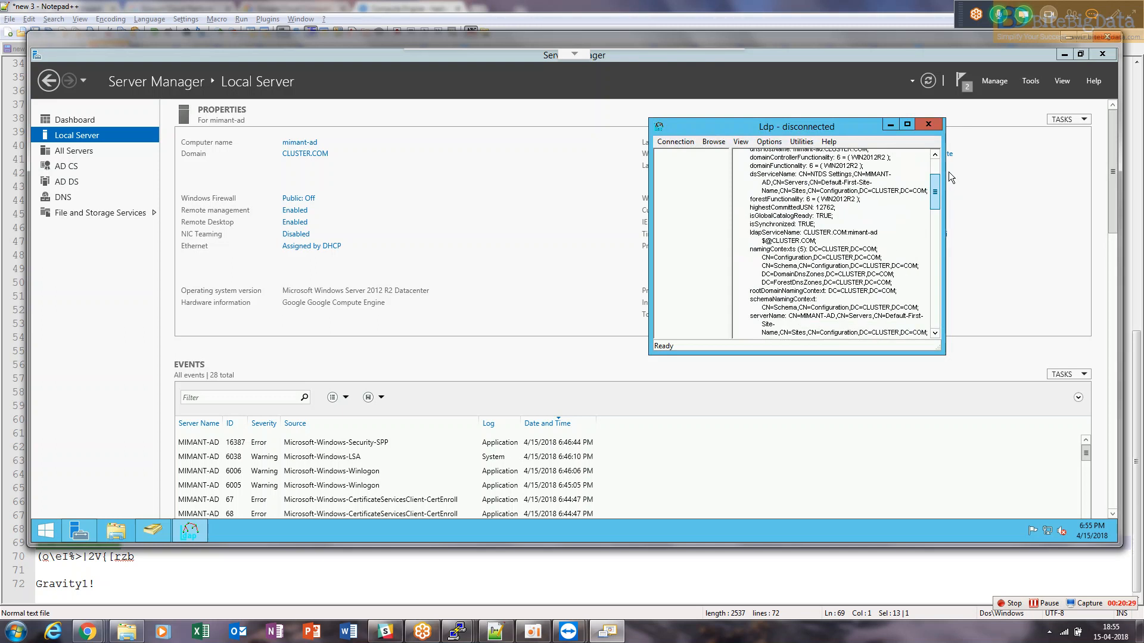
Step: Close Ldp and launch it afresh by searching the server for ldp
click(930, 125)
click(51, 538)
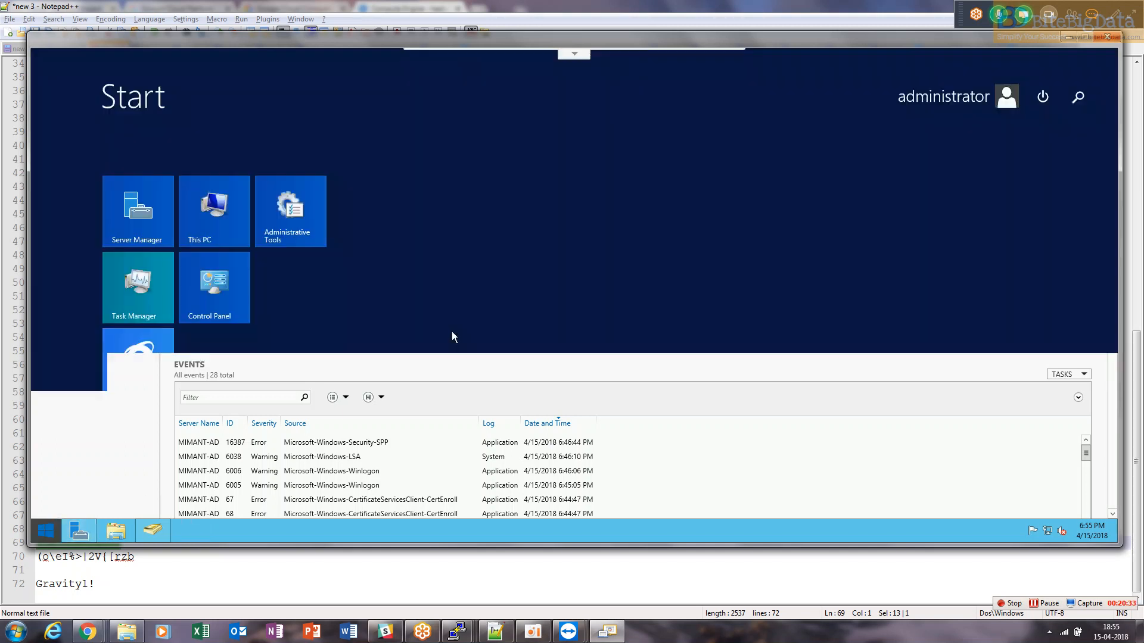
click(1079, 95)
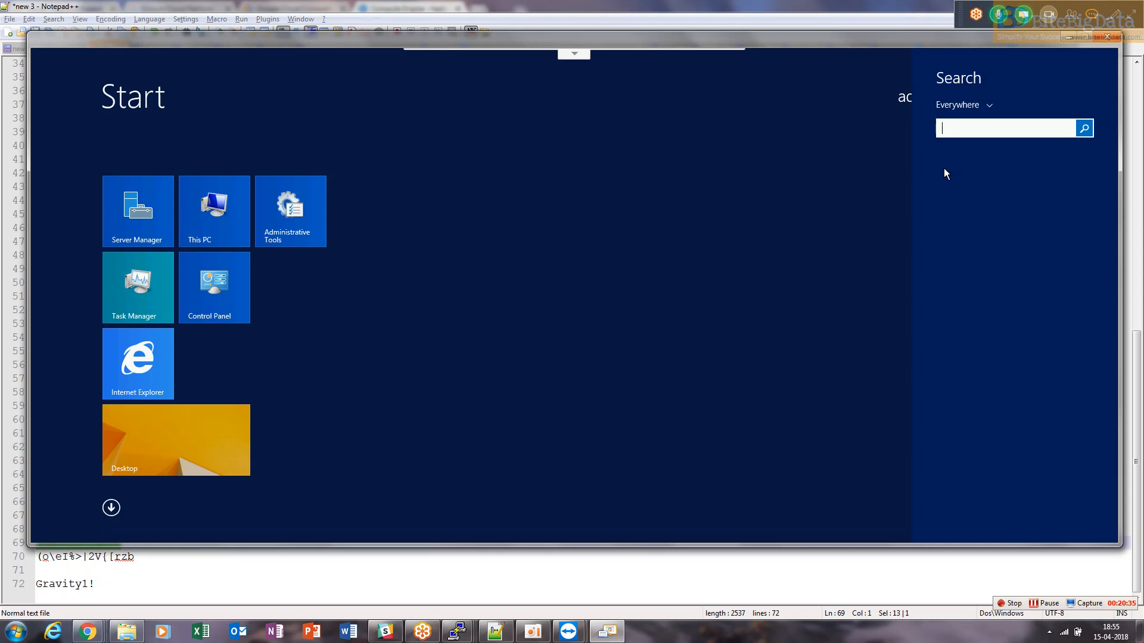
text(ldp)
key(Return)
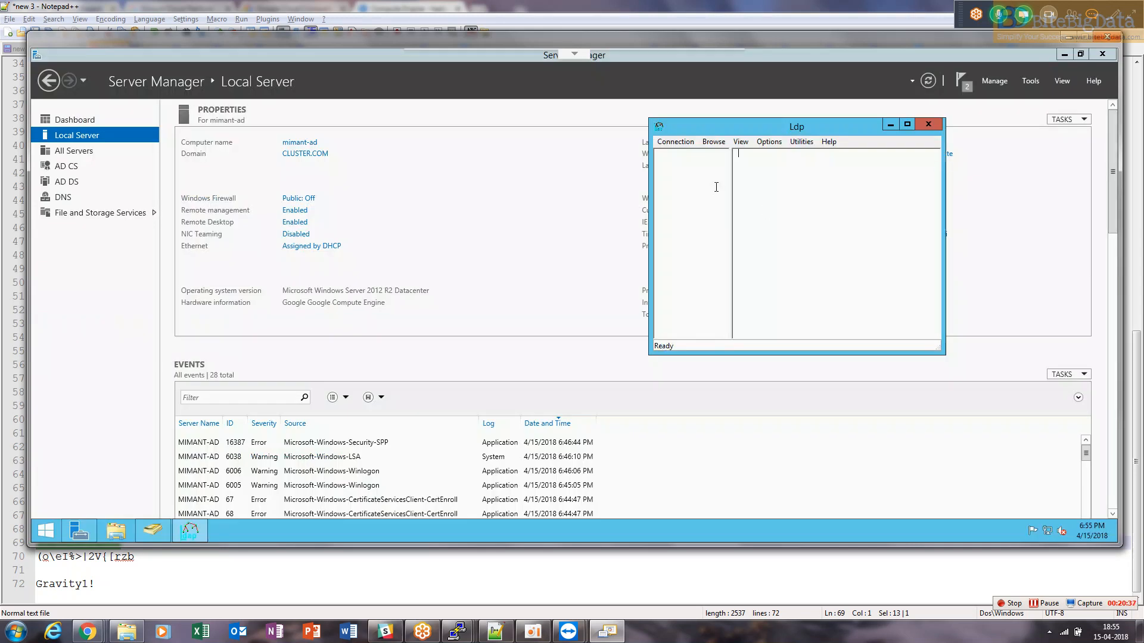
Step: Try the SSL connection to mimant-ad on port 636 from the fresh Ldp session and dismiss the message
click(676, 142)
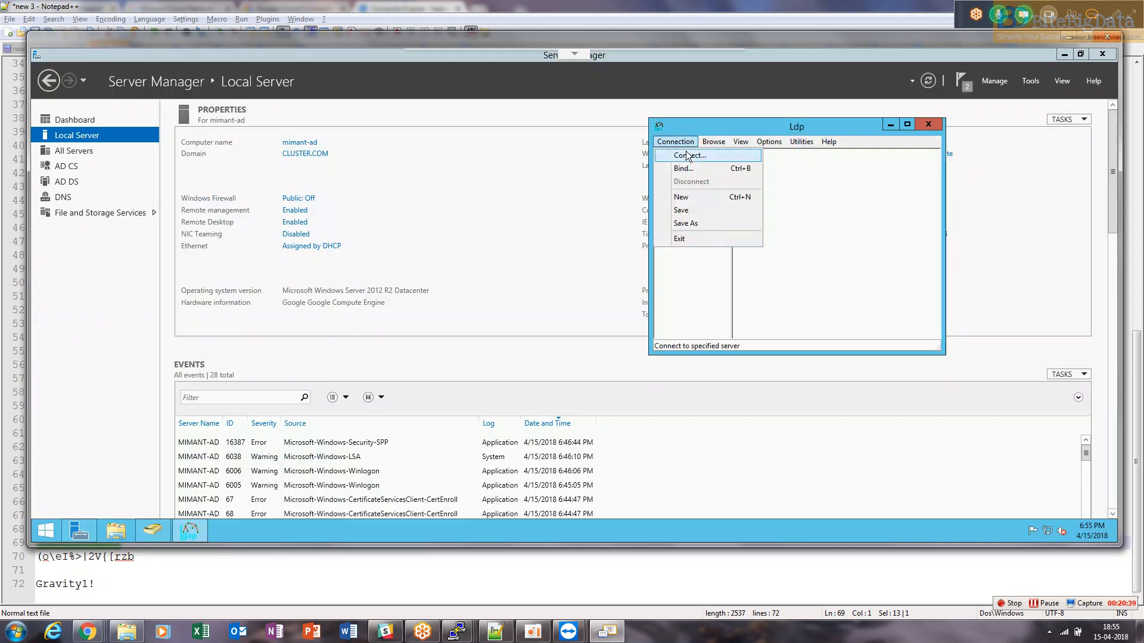
click(688, 155)
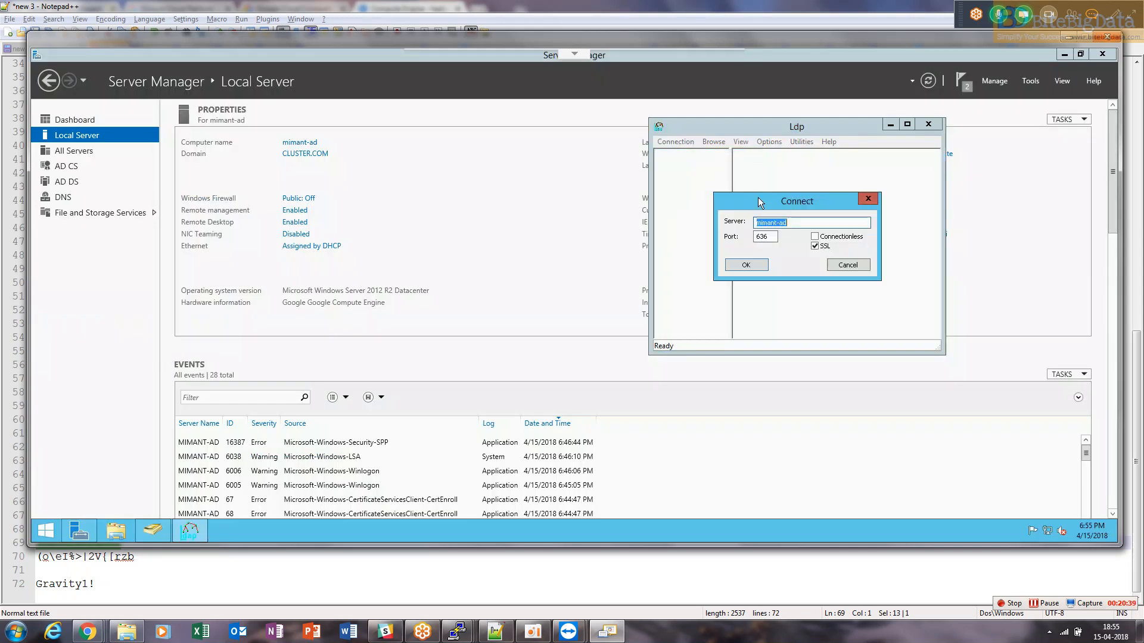
click(753, 266)
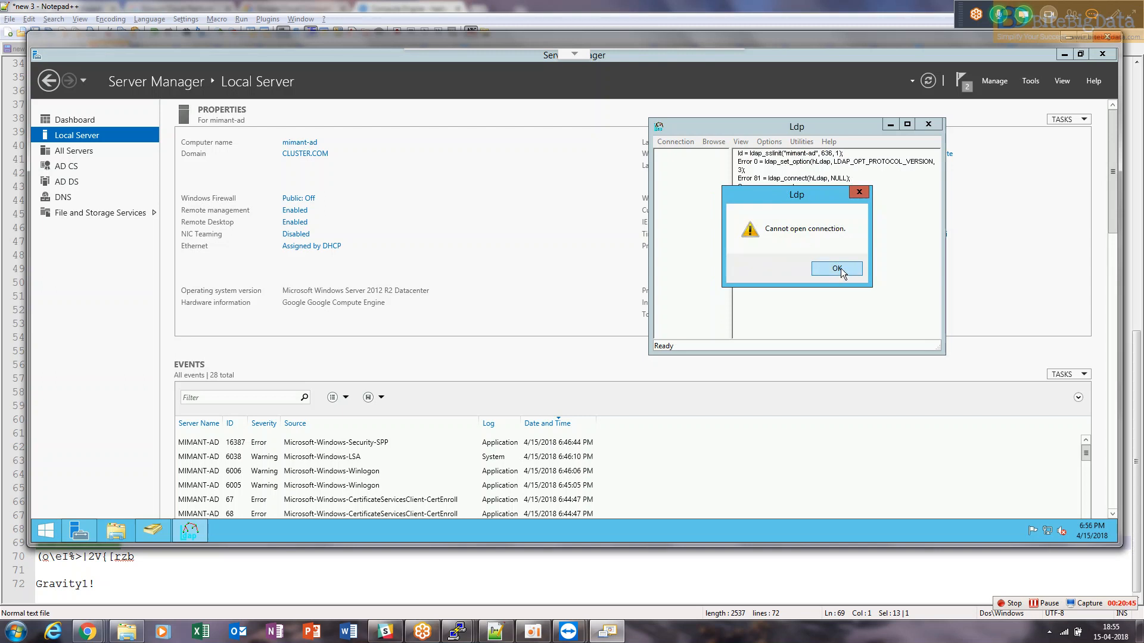
click(860, 194)
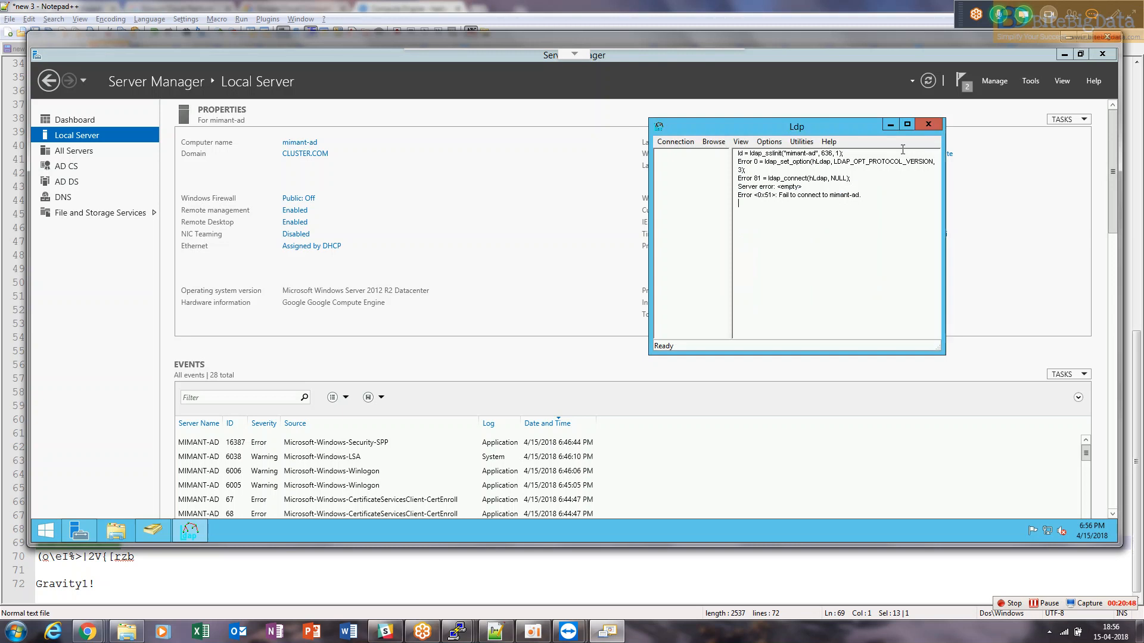
Step: Close Ldp and restart the server, giving Other (Planned) as the reason
click(927, 126)
click(43, 535)
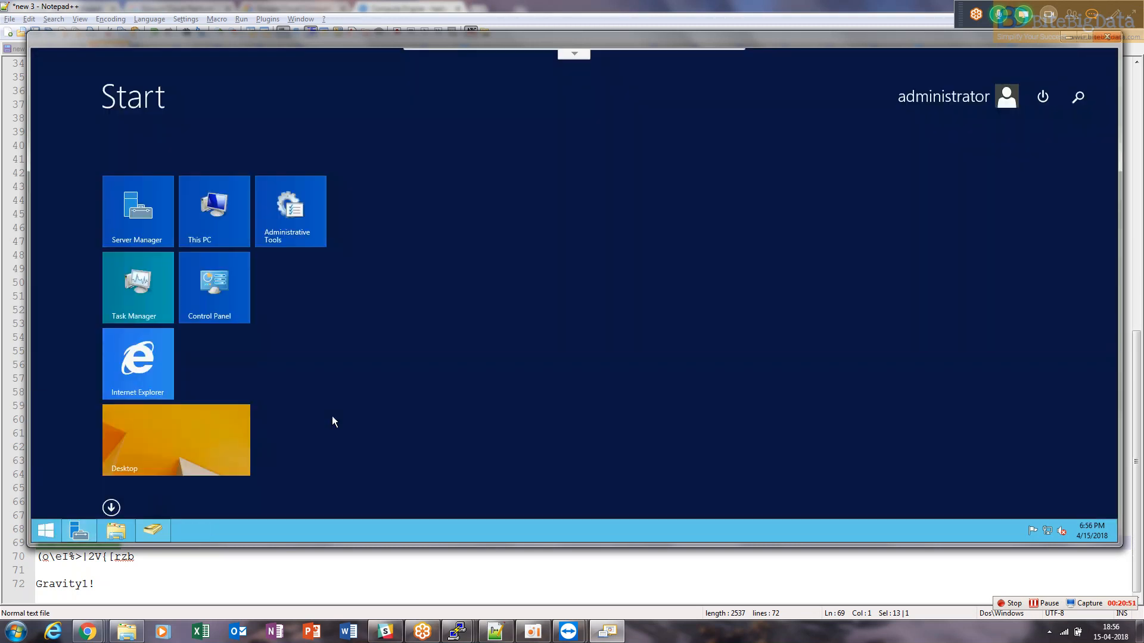
click(1043, 99)
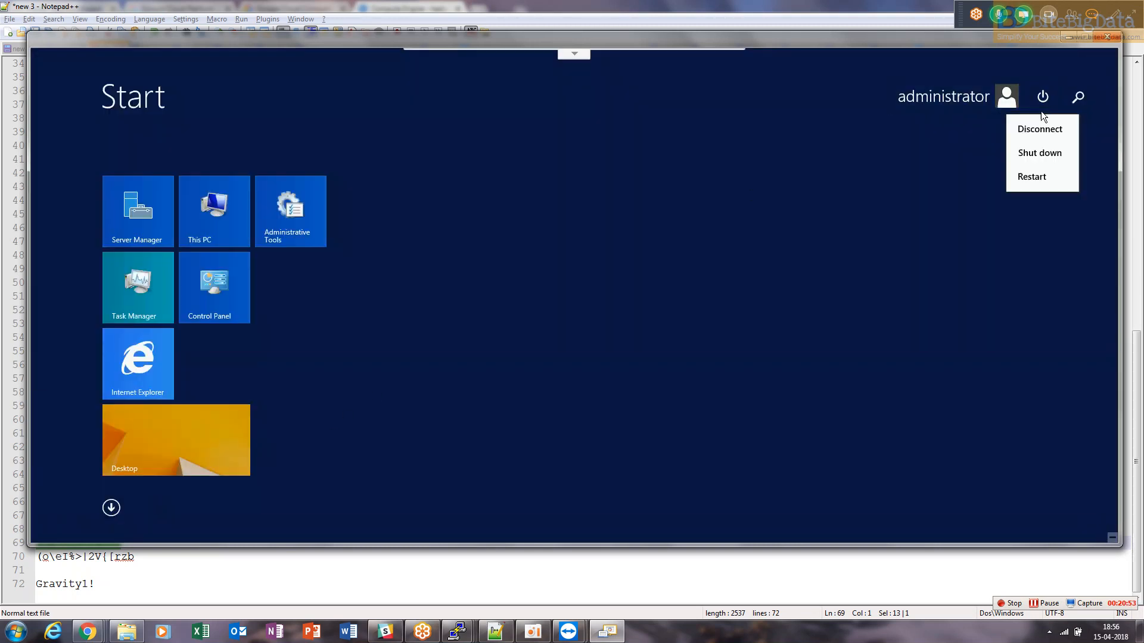
click(1034, 176)
click(948, 168)
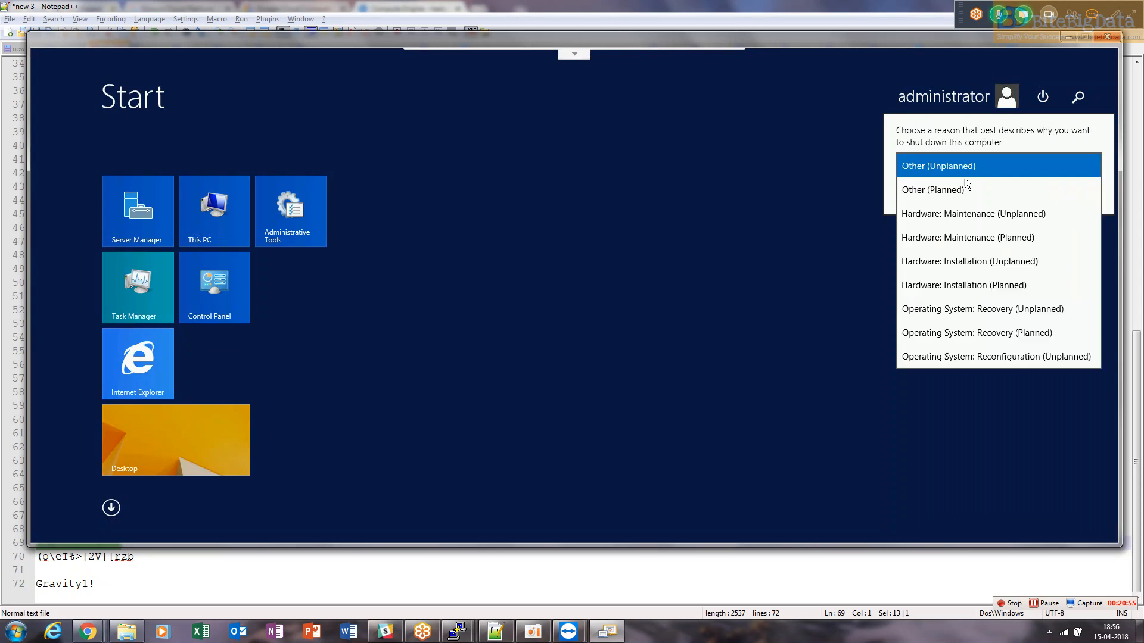
click(954, 193)
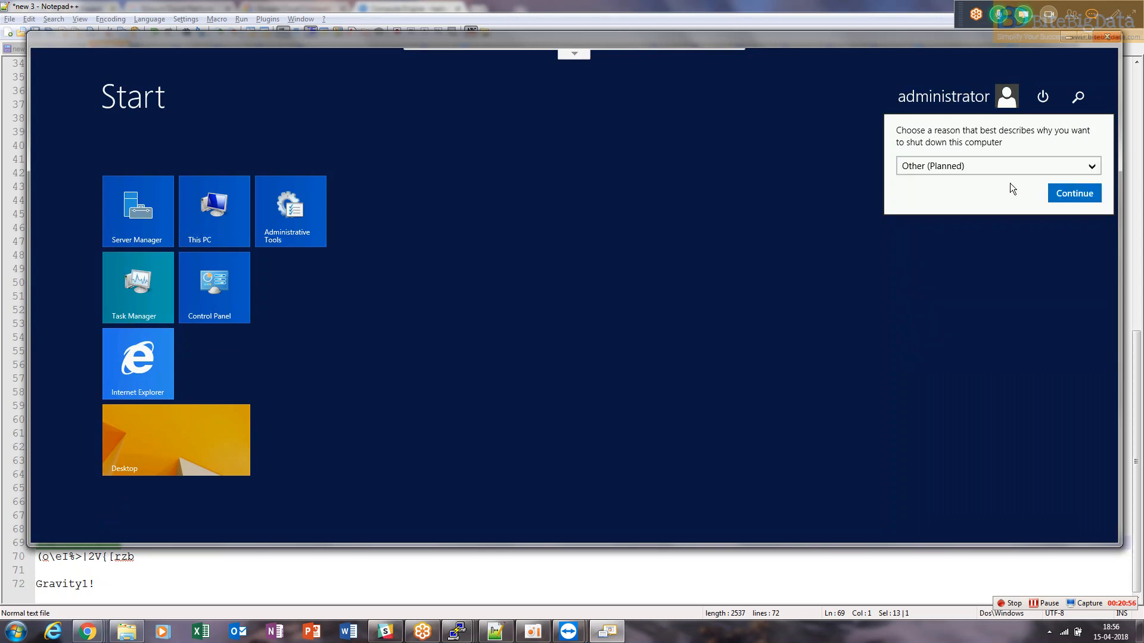
click(1072, 193)
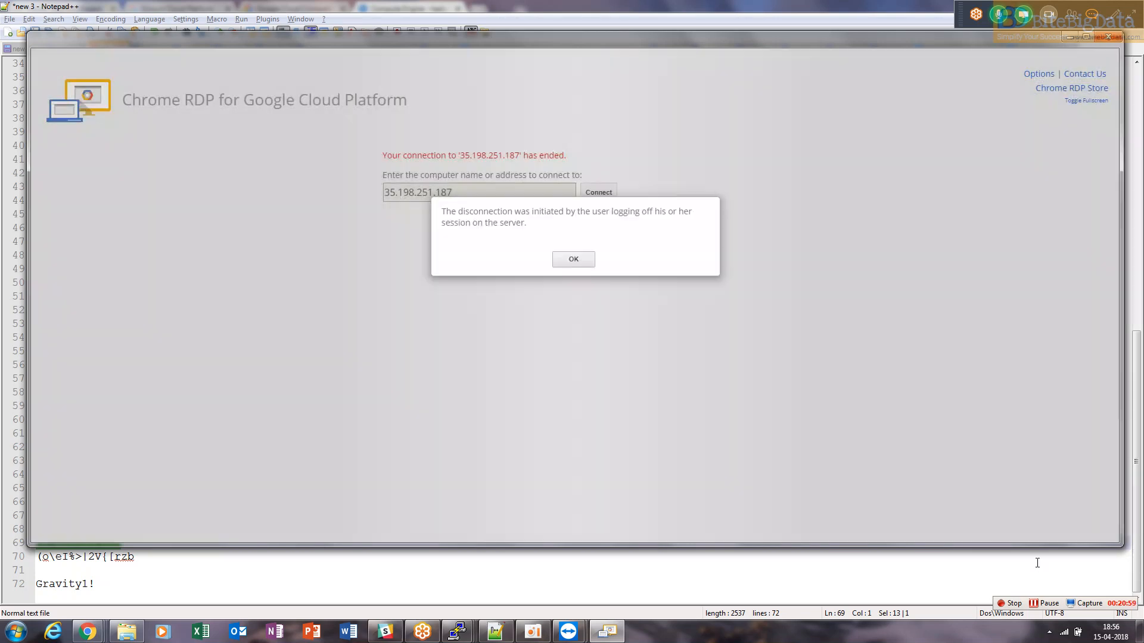
click(1045, 598)
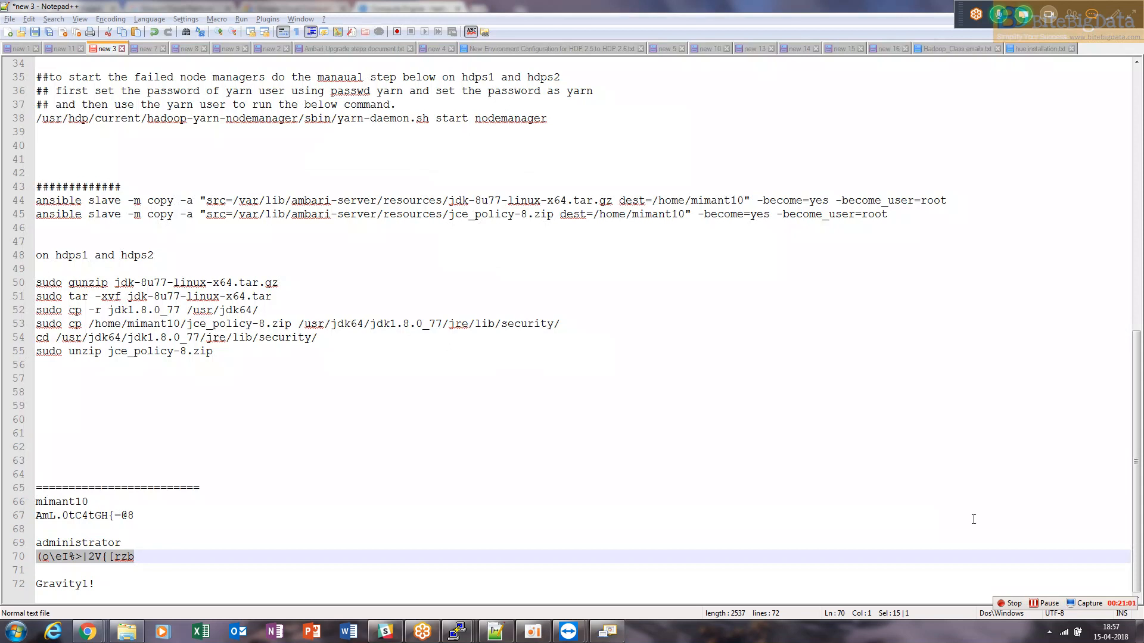
Step: Sign back in to the remote server with the administrator account password and minimize Server Manager to clear the desktop
key(alt+Tab)
key(ctrl+v)
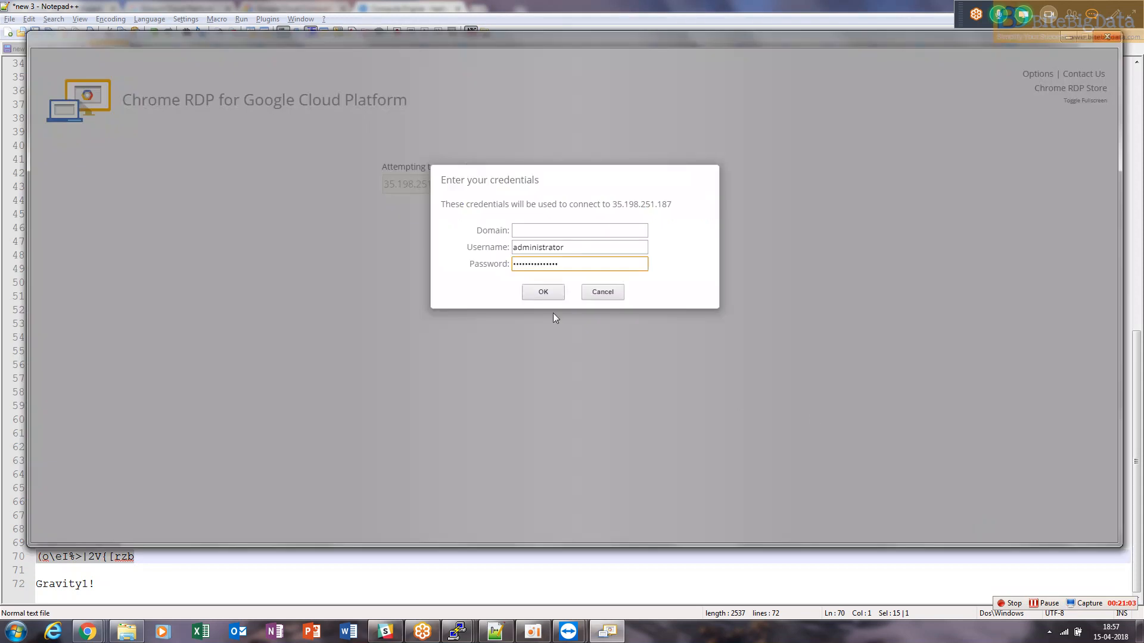
click(545, 296)
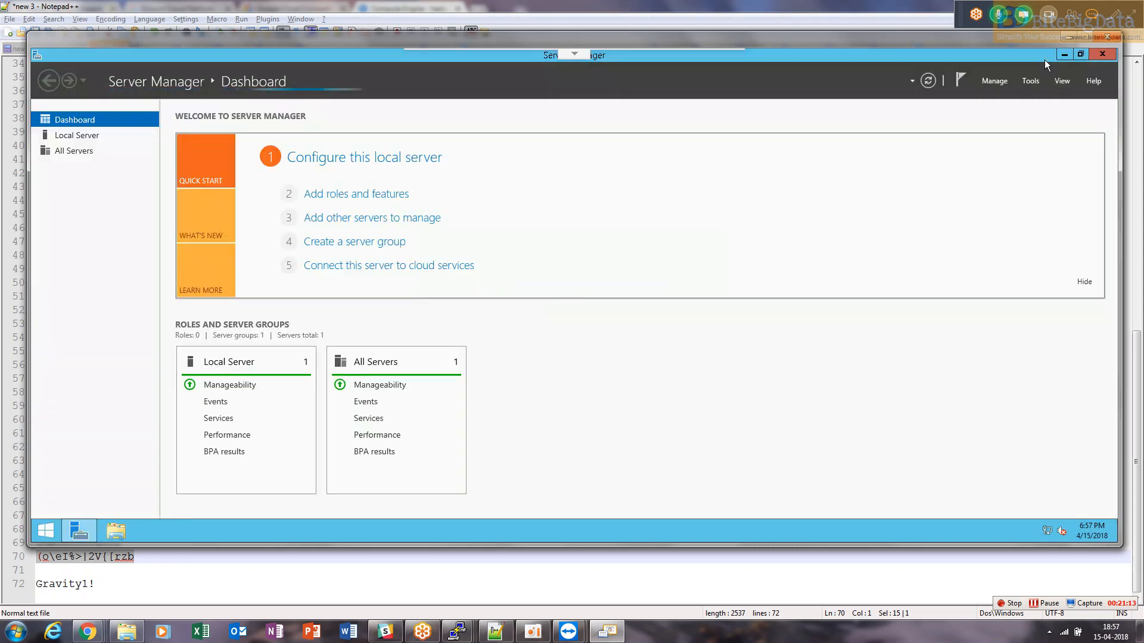
click(1065, 55)
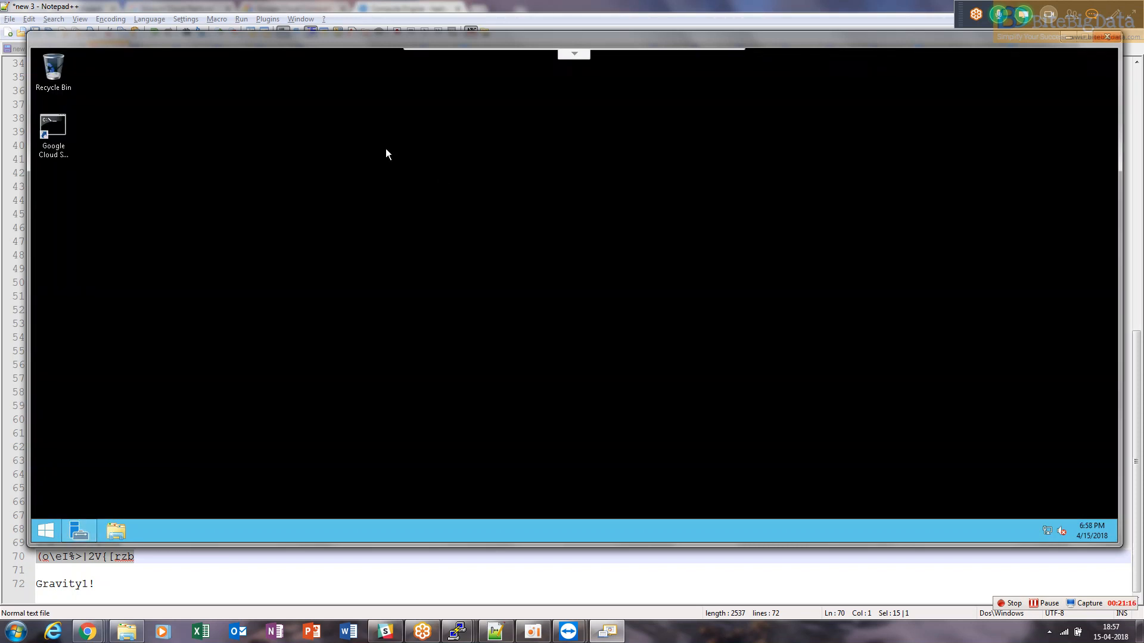
right_click(386, 153)
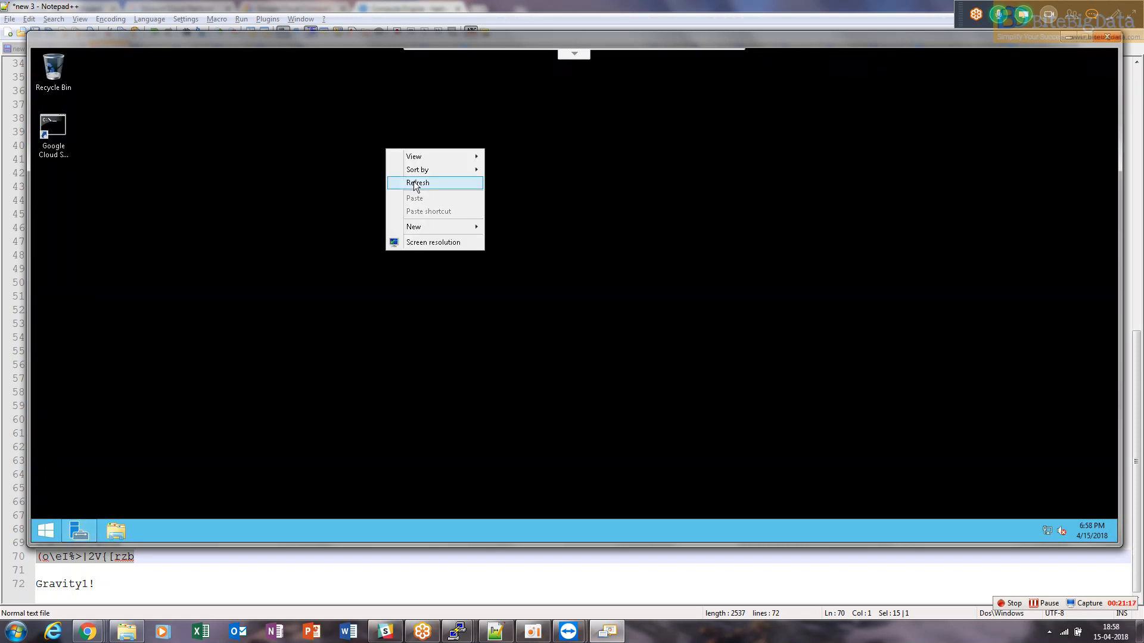
click(415, 182)
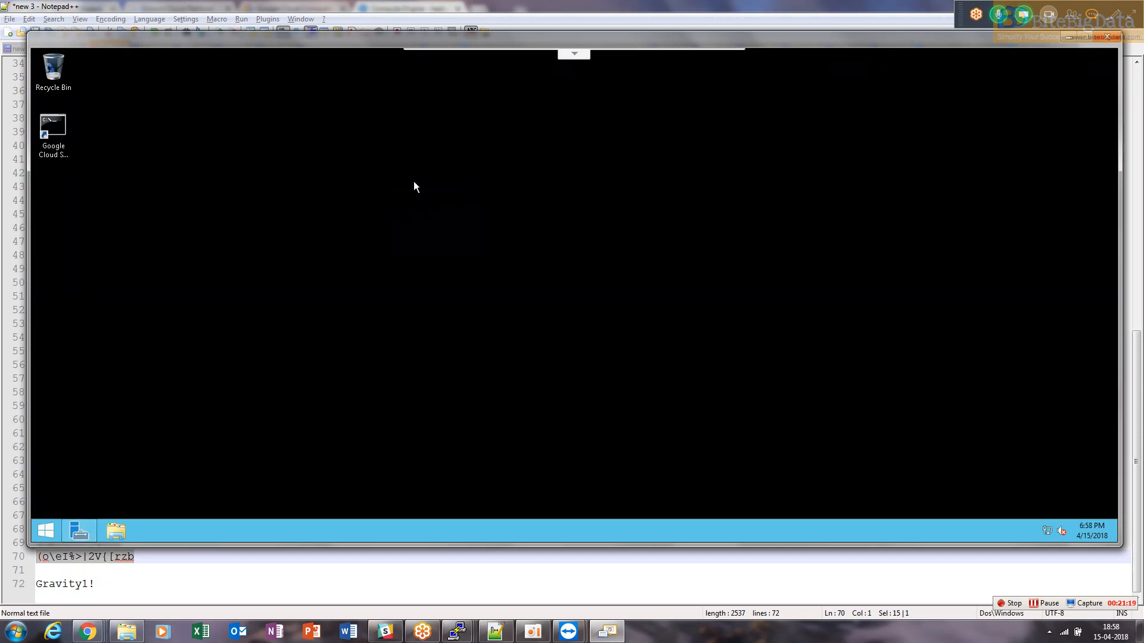
Step: Search the server for ldp and launch Ldp
click(49, 531)
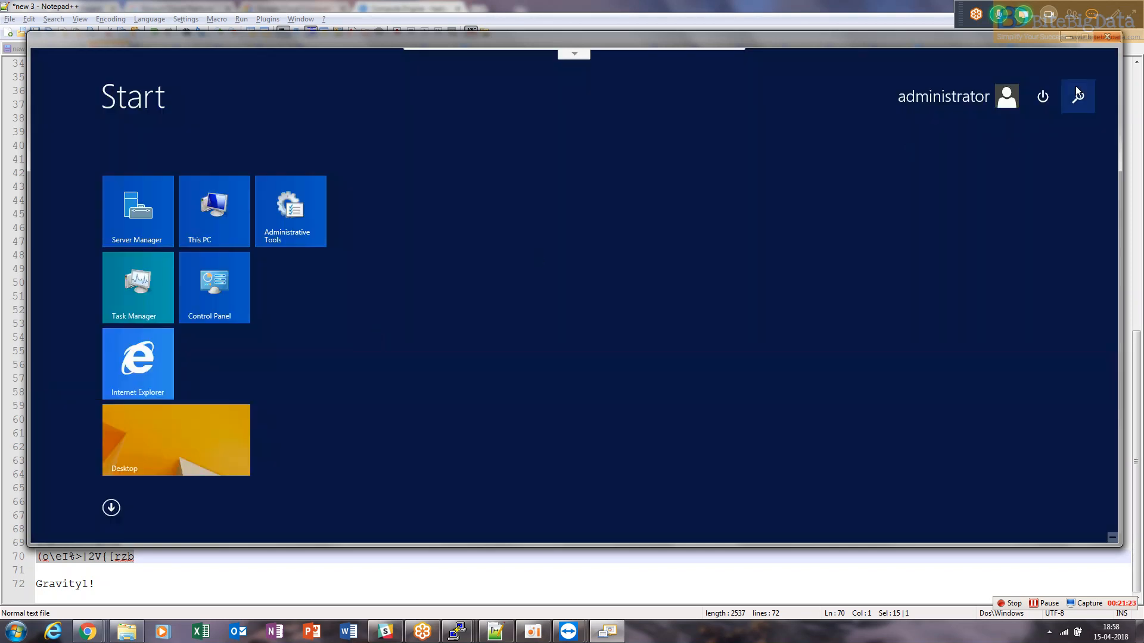
click(1077, 97)
text(ldp)
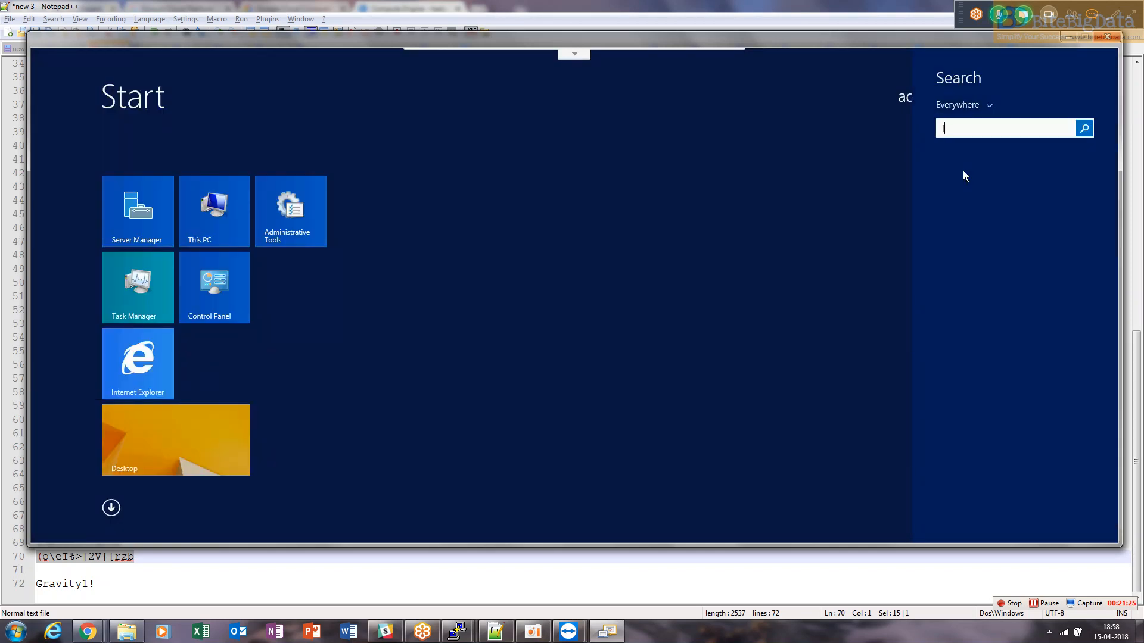
key(Return)
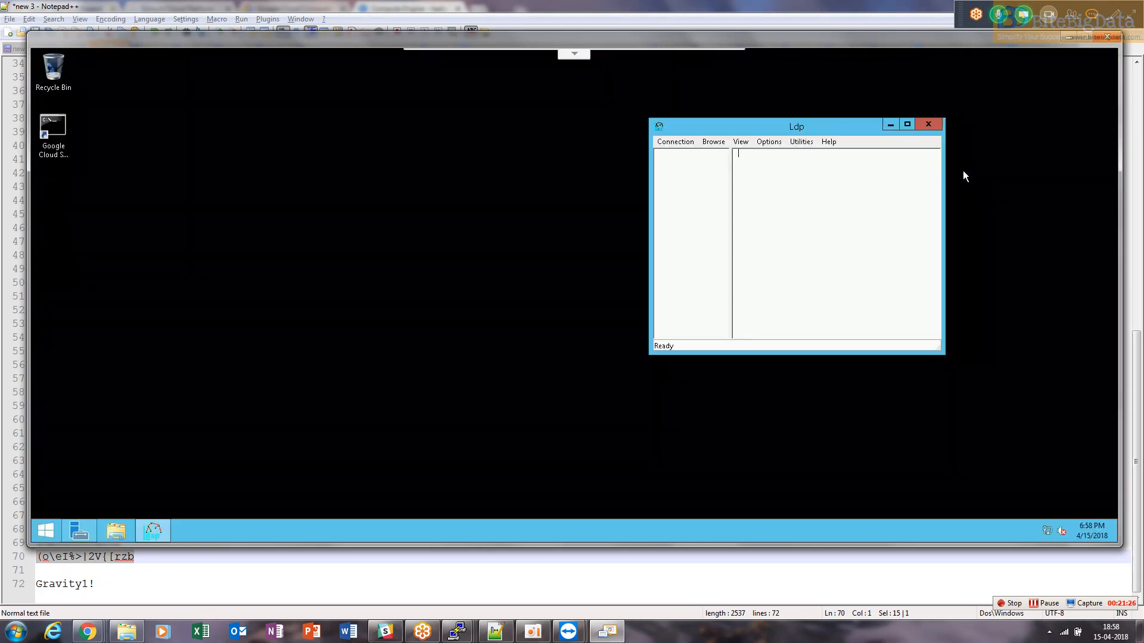
Step: Connect Ldp to mimant-ad on port 636 with SSL and review the connection output from its beginning
click(673, 142)
click(685, 155)
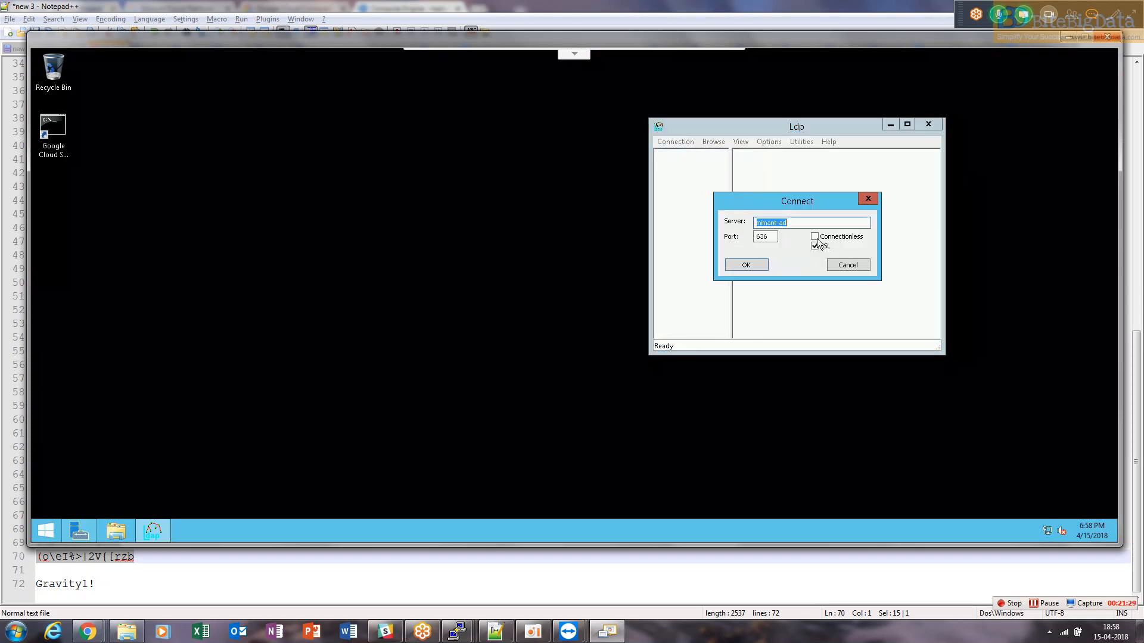
click(753, 264)
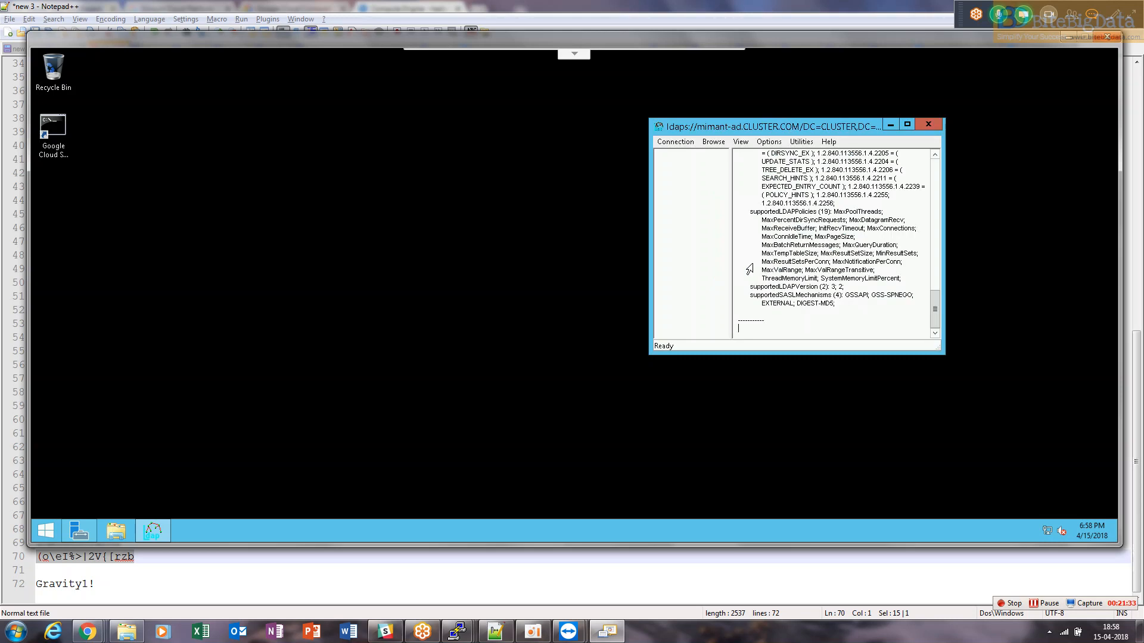
drag(934, 310, 924, 173)
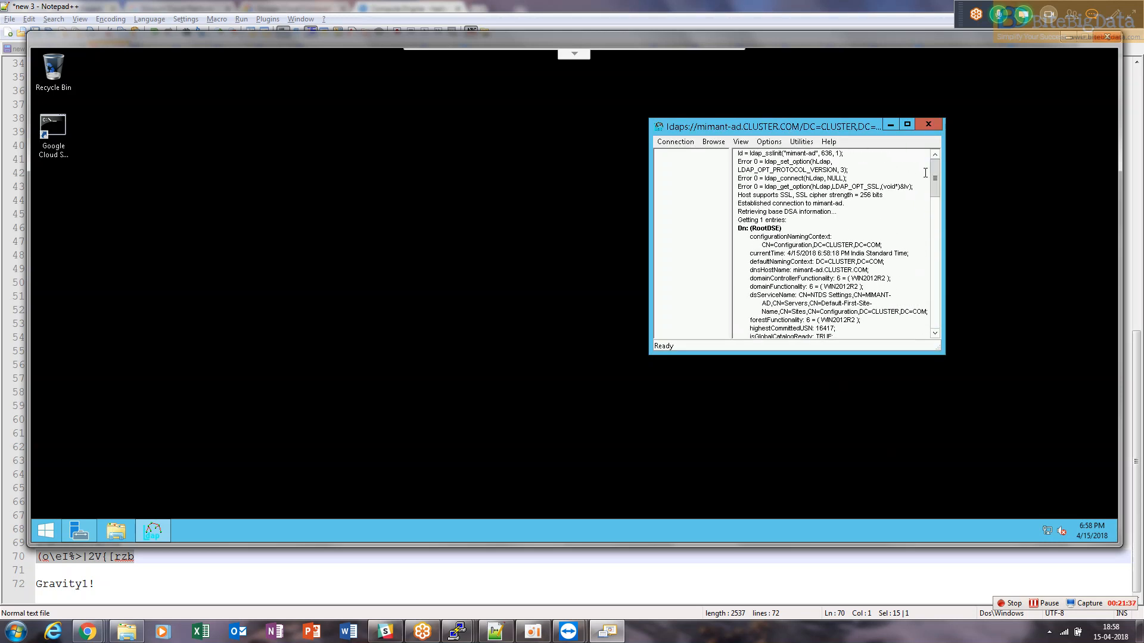
Step: Disconnect Ldp from mimant-ad and minimize it without making a new connection
click(675, 142)
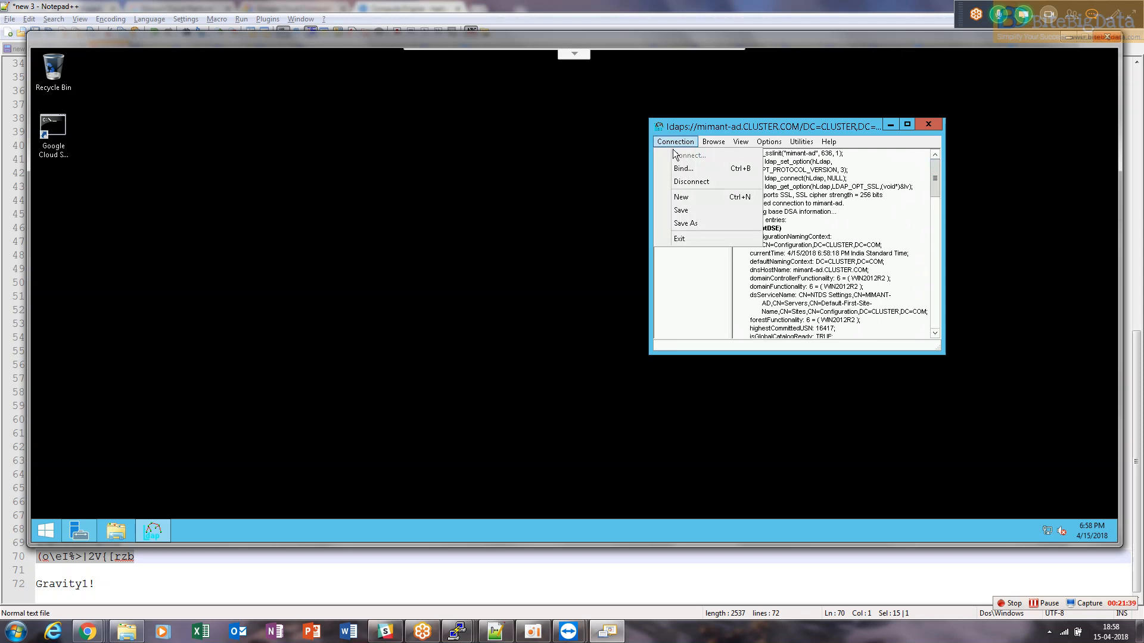
click(685, 182)
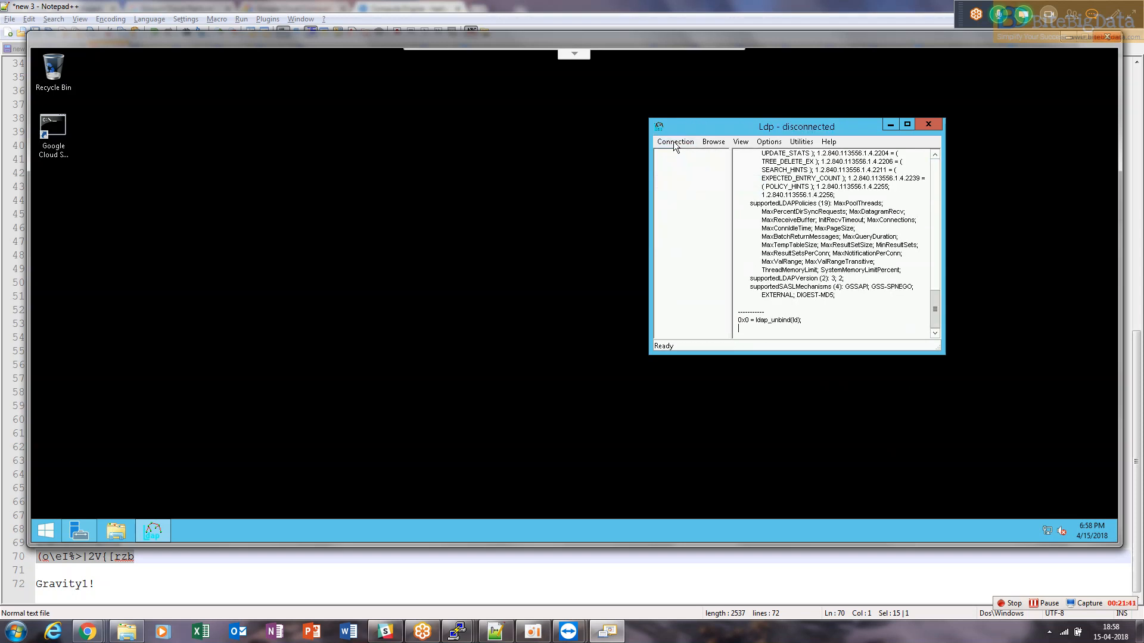
click(673, 141)
click(685, 156)
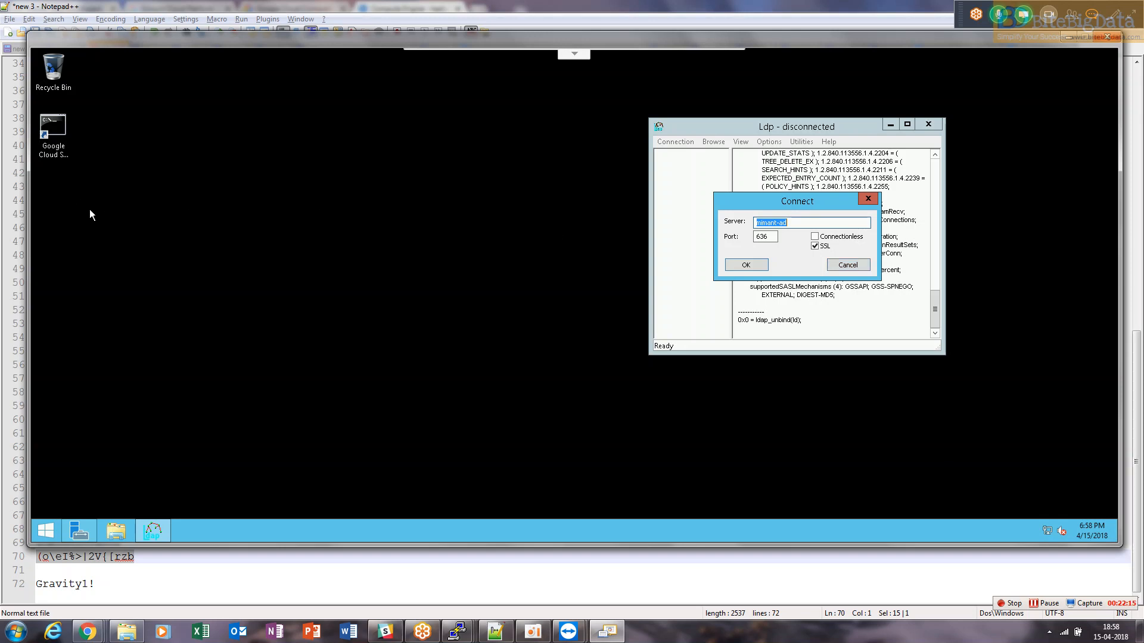
click(854, 265)
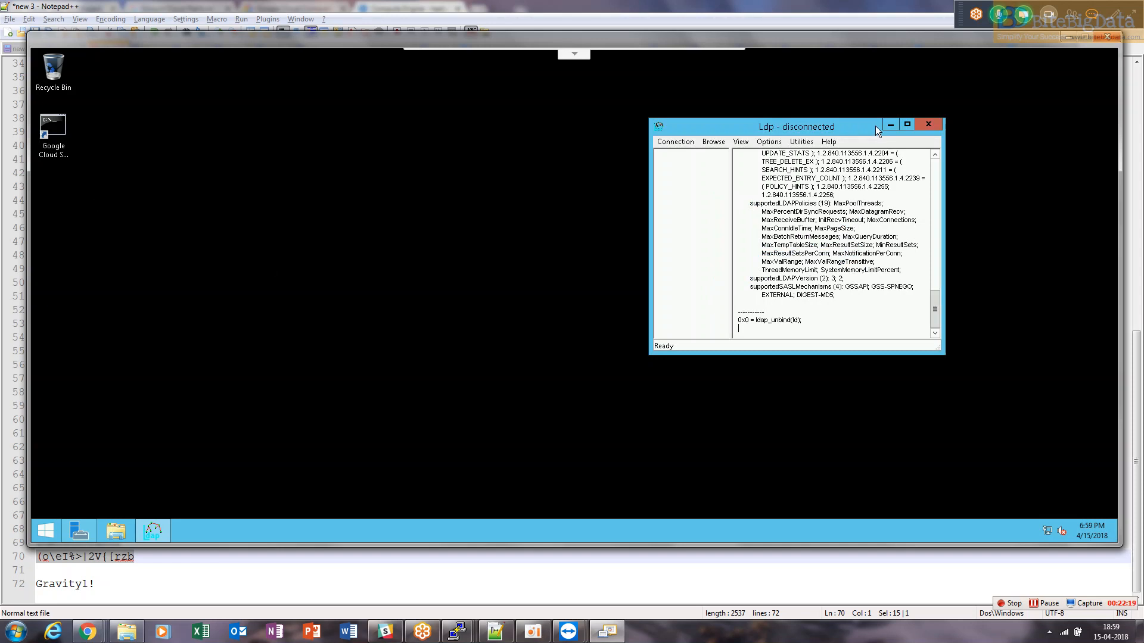
click(890, 124)
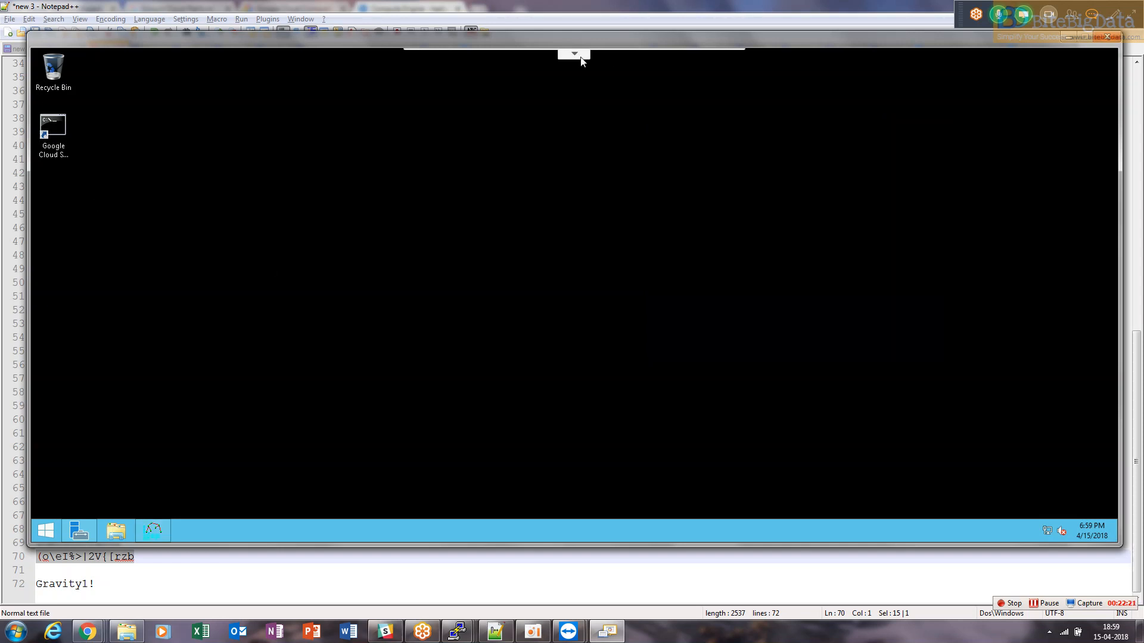
Step: Open the Certification Authority console from Server Manager and reposition its window over the dashboard
click(80, 530)
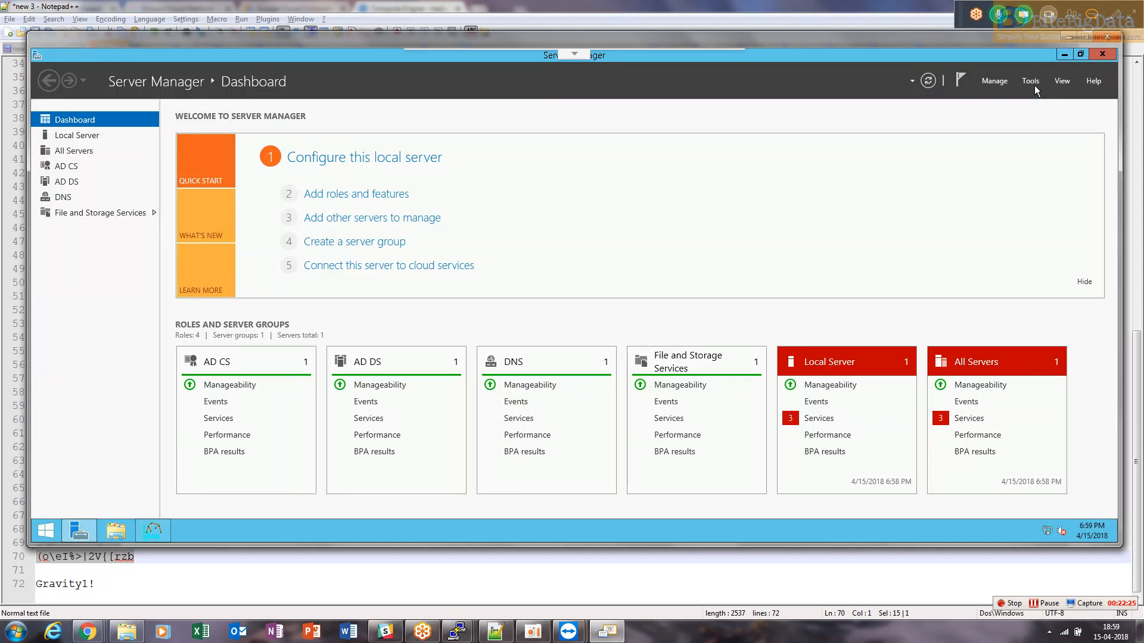
click(1031, 81)
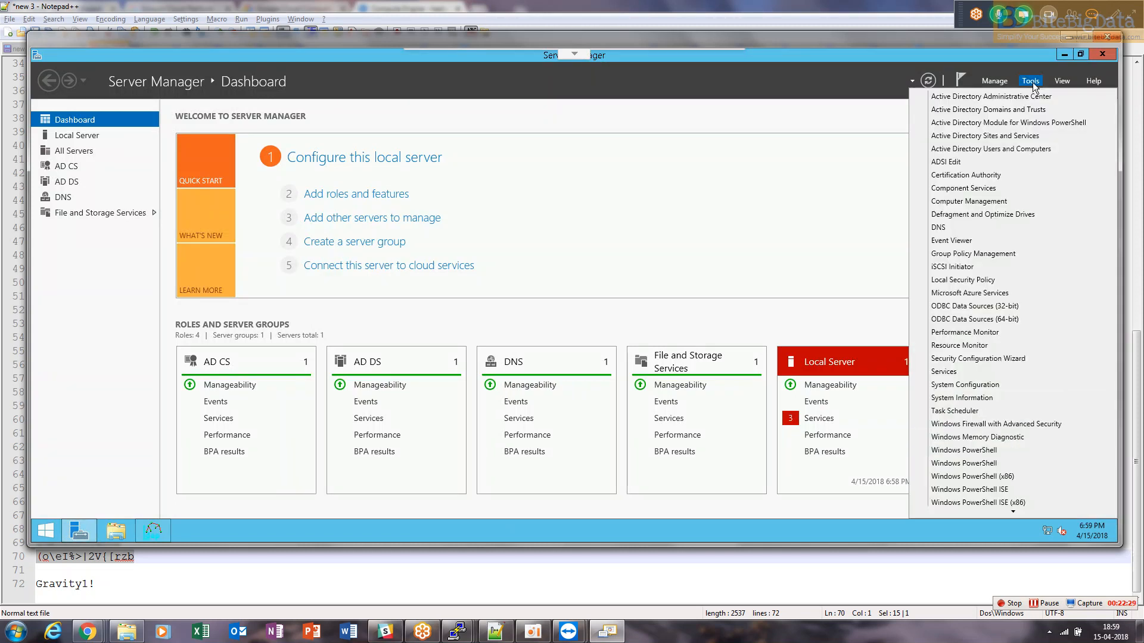
click(985, 174)
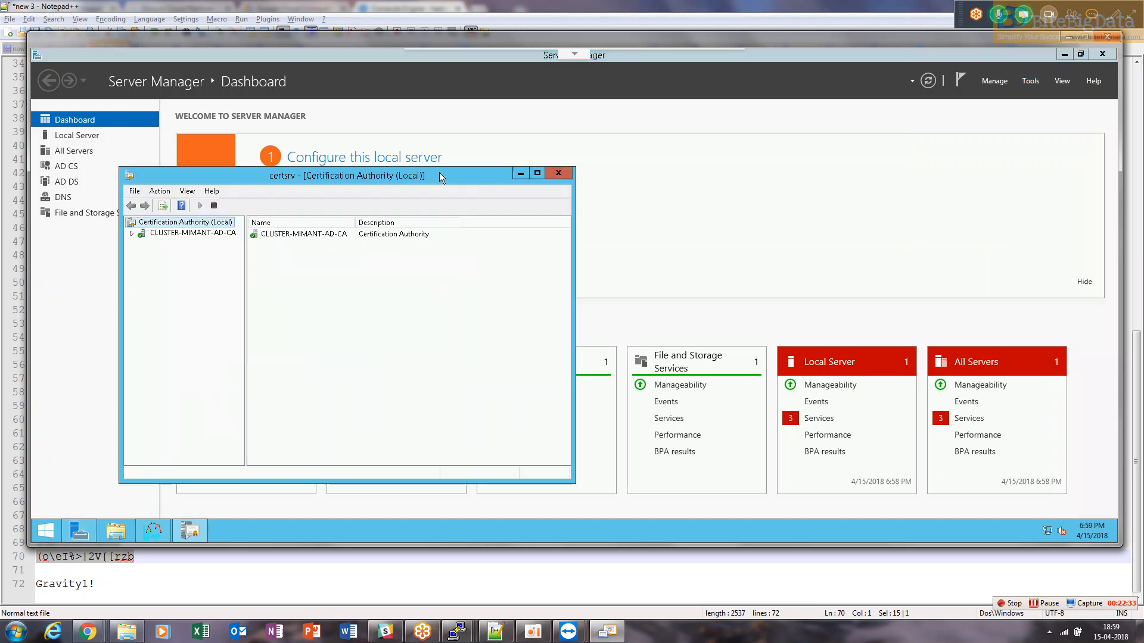
drag(438, 172, 629, 119)
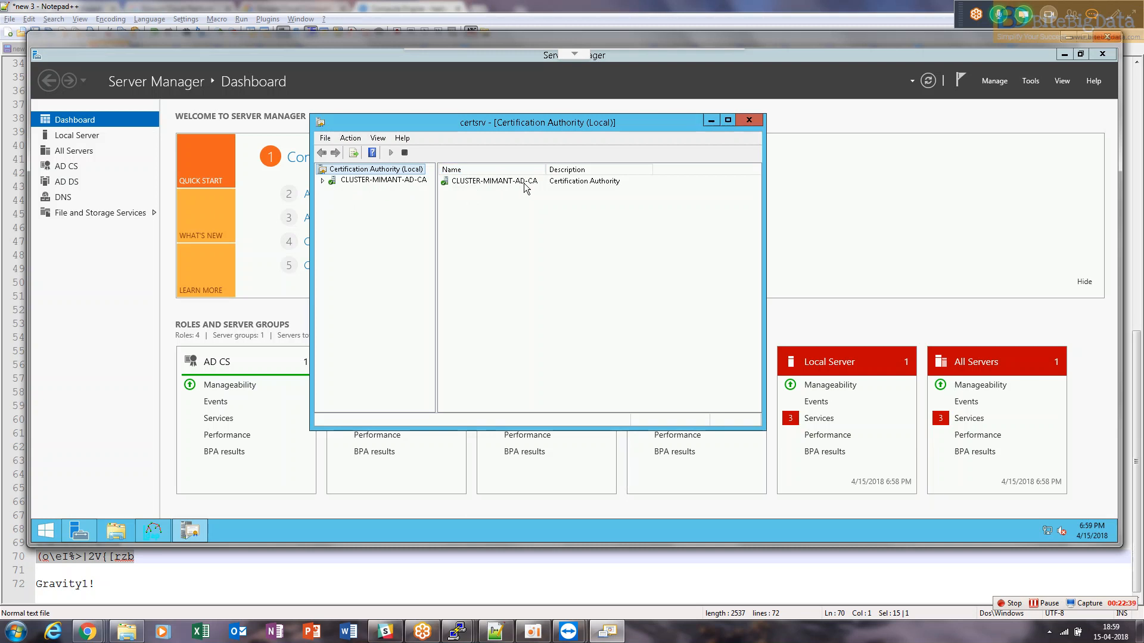
Step: Open the properties of CLUSTER-MIMANT-AD-CA, view Certificate #0 and look through its detail fields
click(322, 180)
click(486, 182)
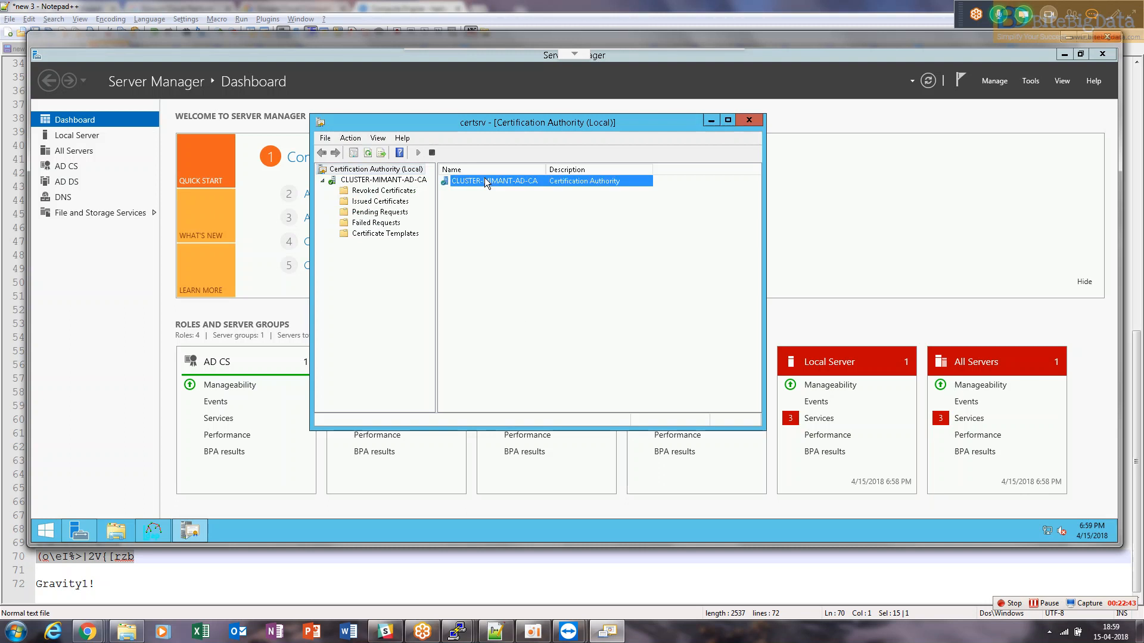
right_click(486, 181)
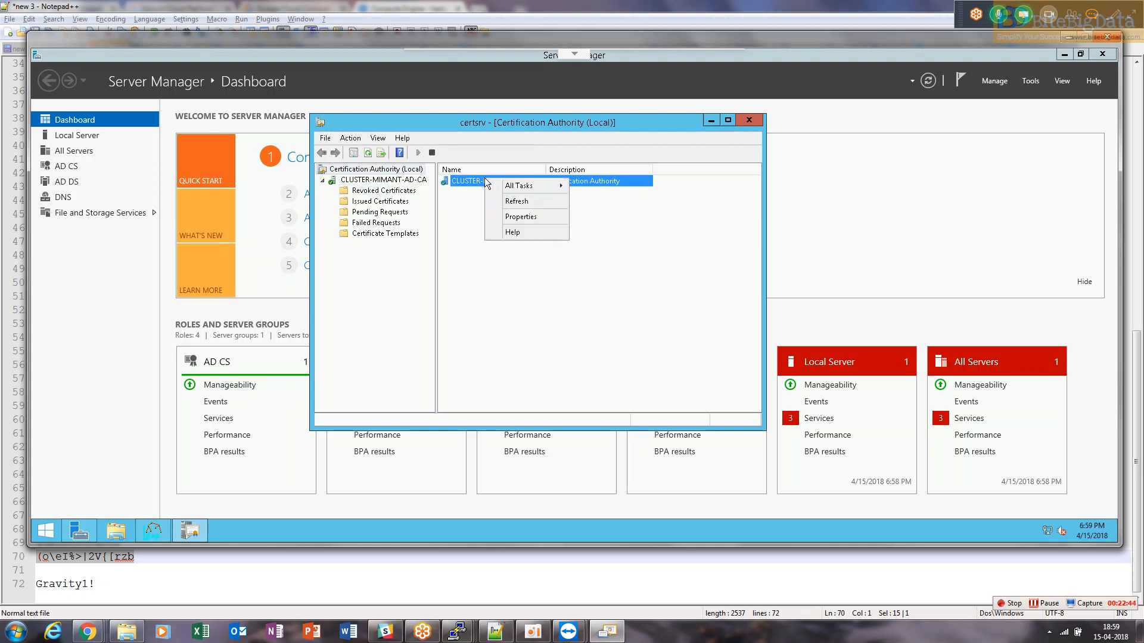
click(506, 220)
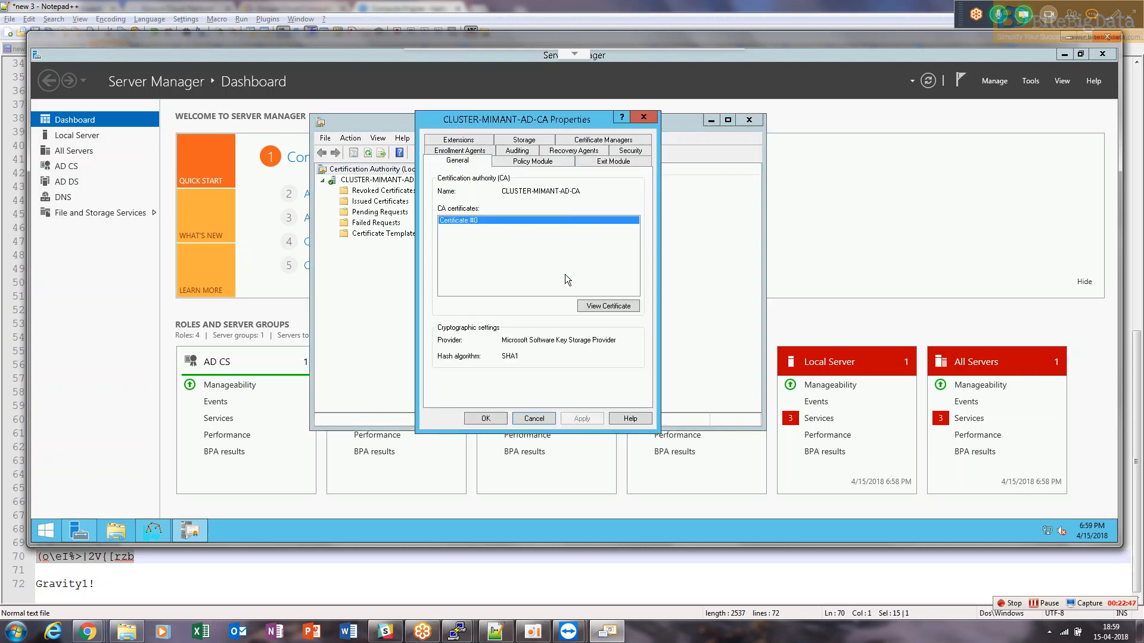
click(602, 306)
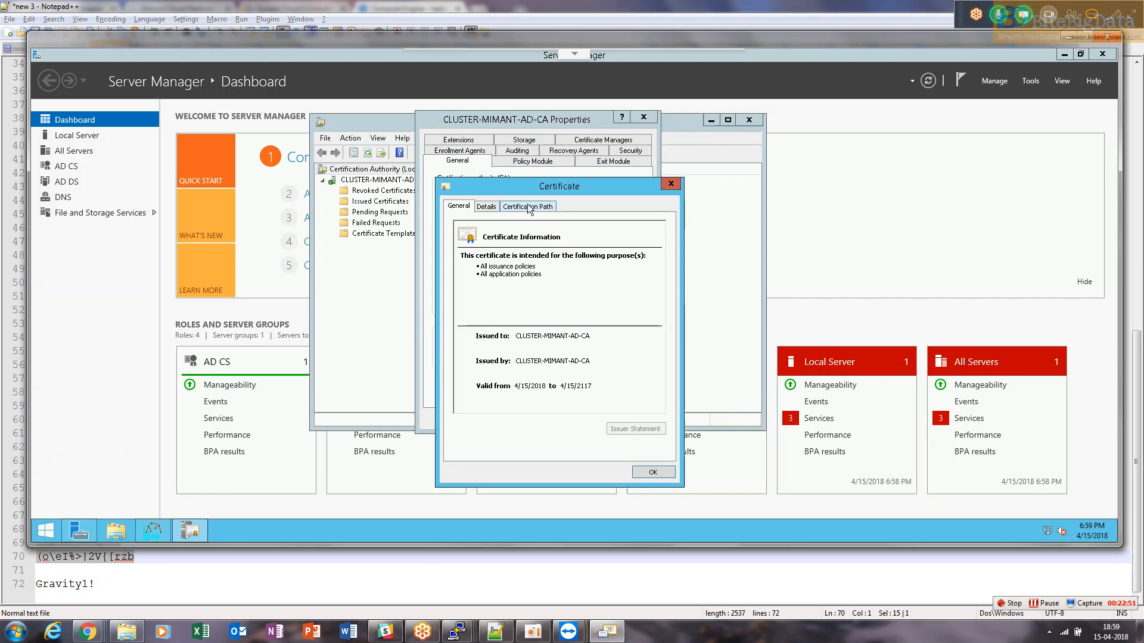
click(490, 206)
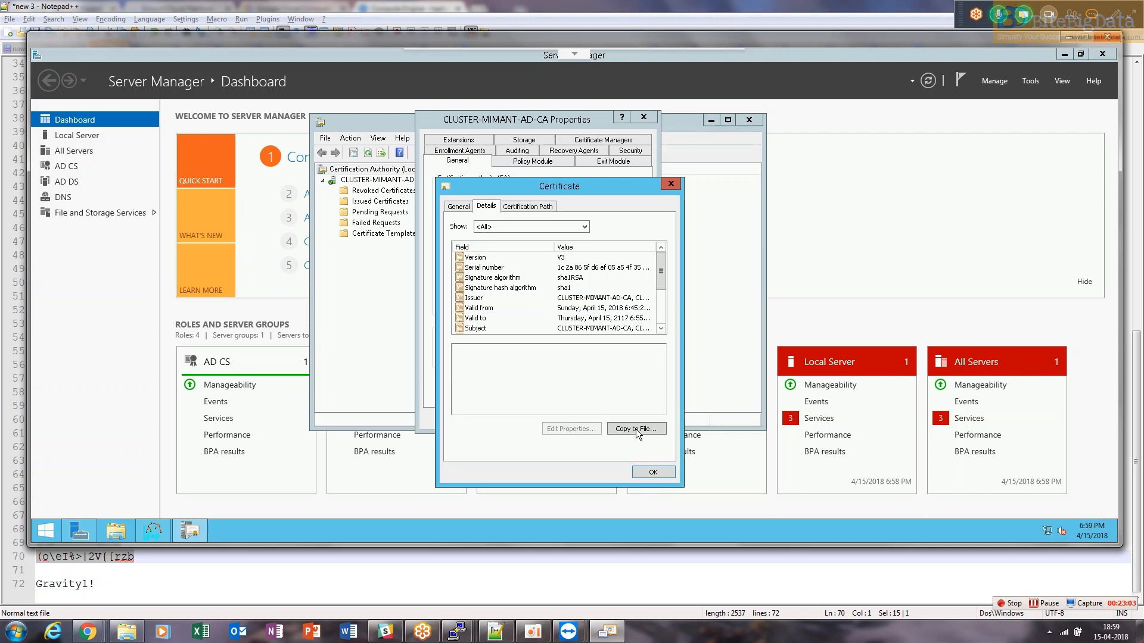
drag(661, 285, 652, 255)
drag(662, 278, 661, 311)
Step: Start exporting the CA certificate to a file in Base-64 encoded X.509 (.CER) format
click(644, 430)
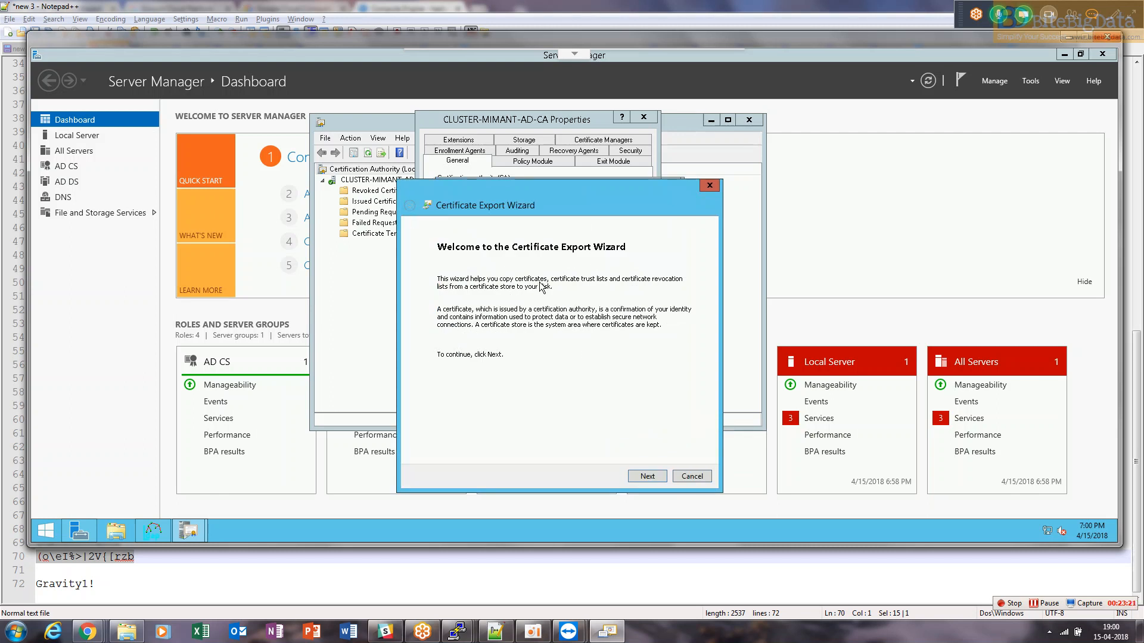
click(647, 477)
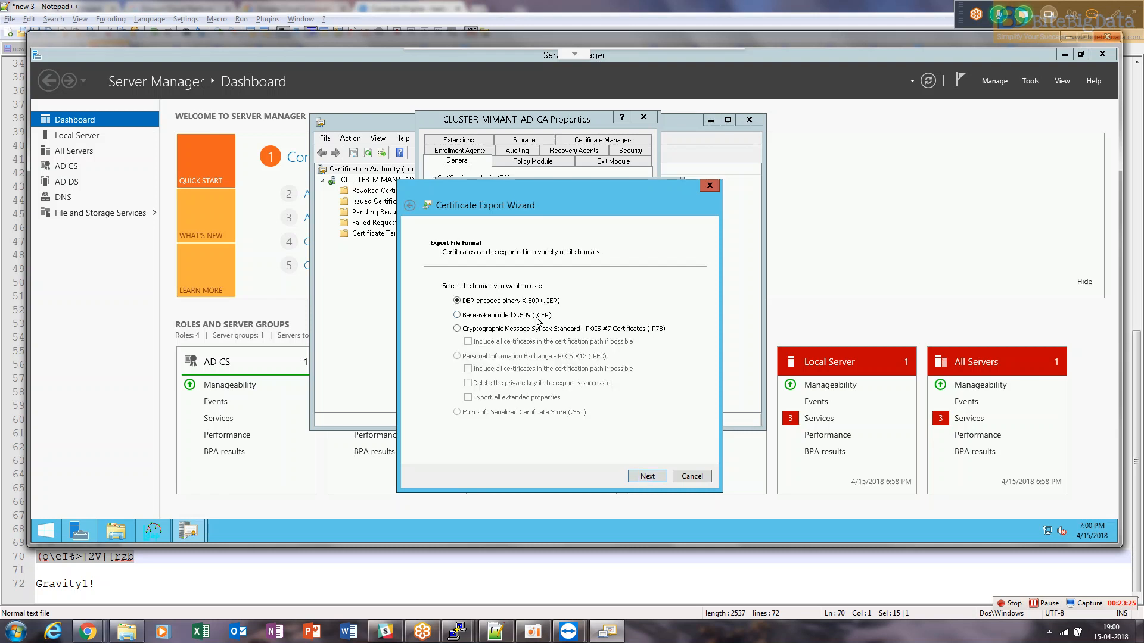
click(463, 316)
click(643, 477)
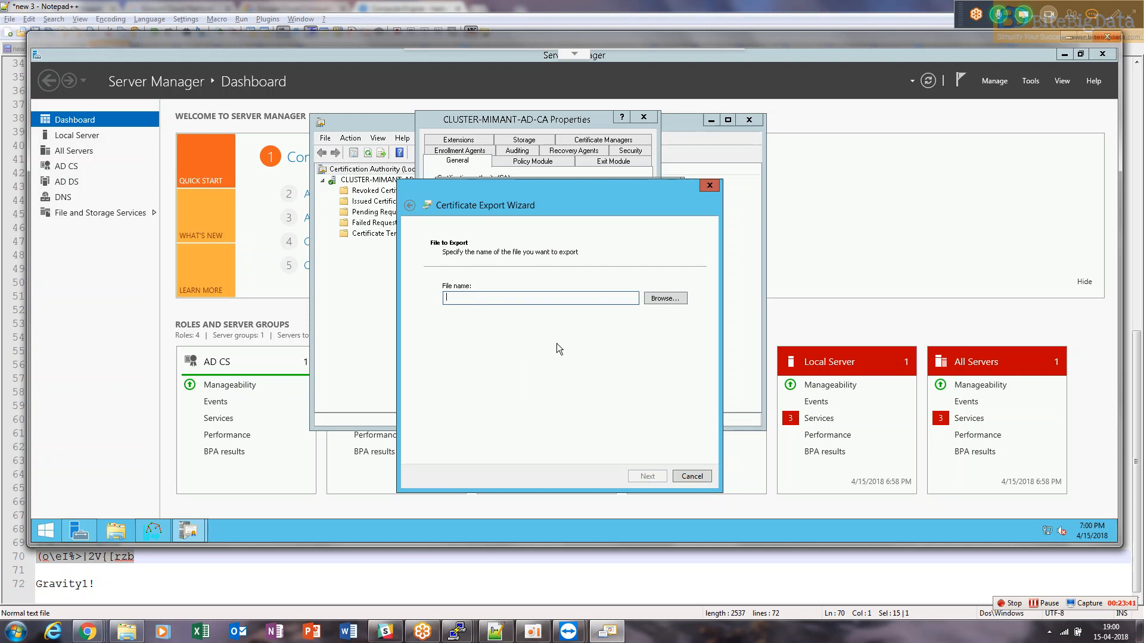
text(actvie)
key(BackSpace)
key(BackSpace)
text(ivedire)
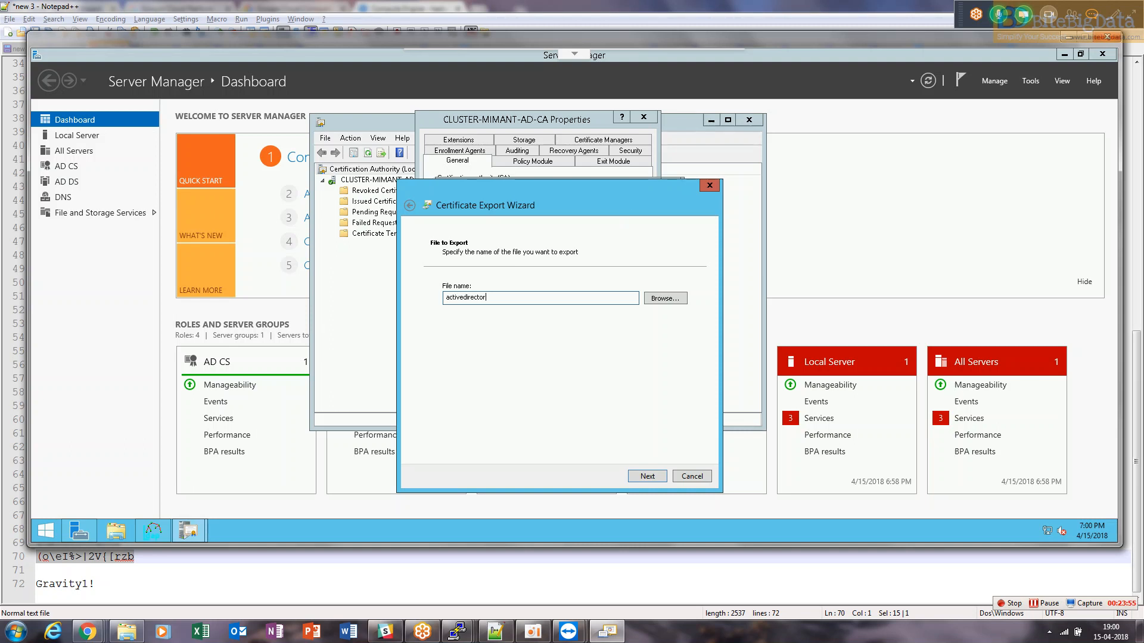
text(ctor)
Step: Set the export file to activedirectory.cer on the Desktop and finish the certificate export
click(672, 299)
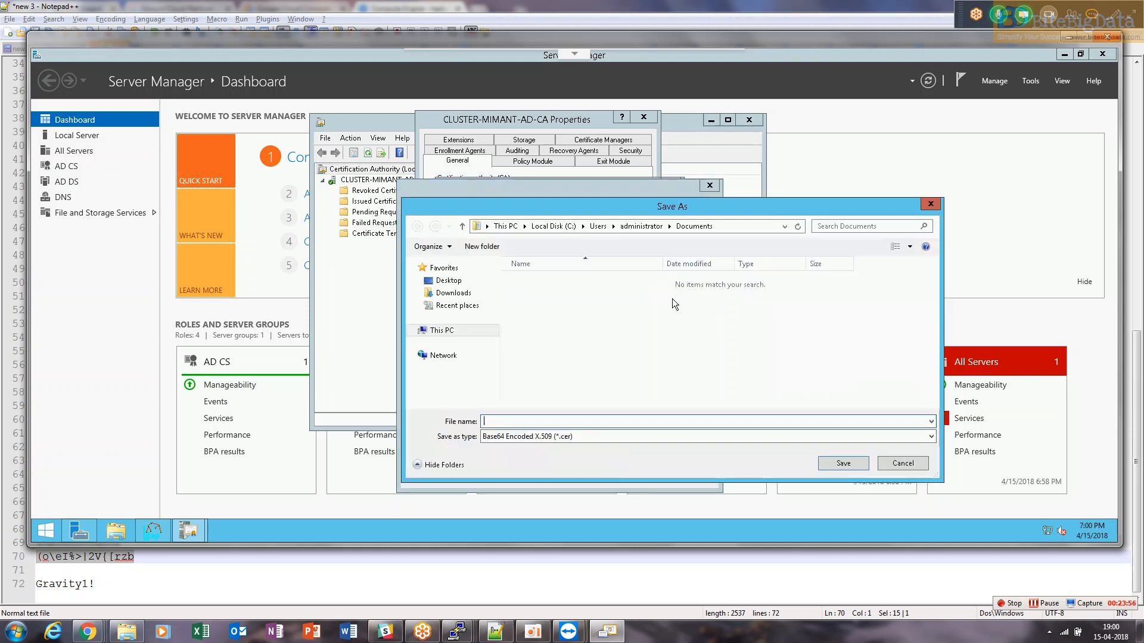
click(440, 281)
click(554, 422)
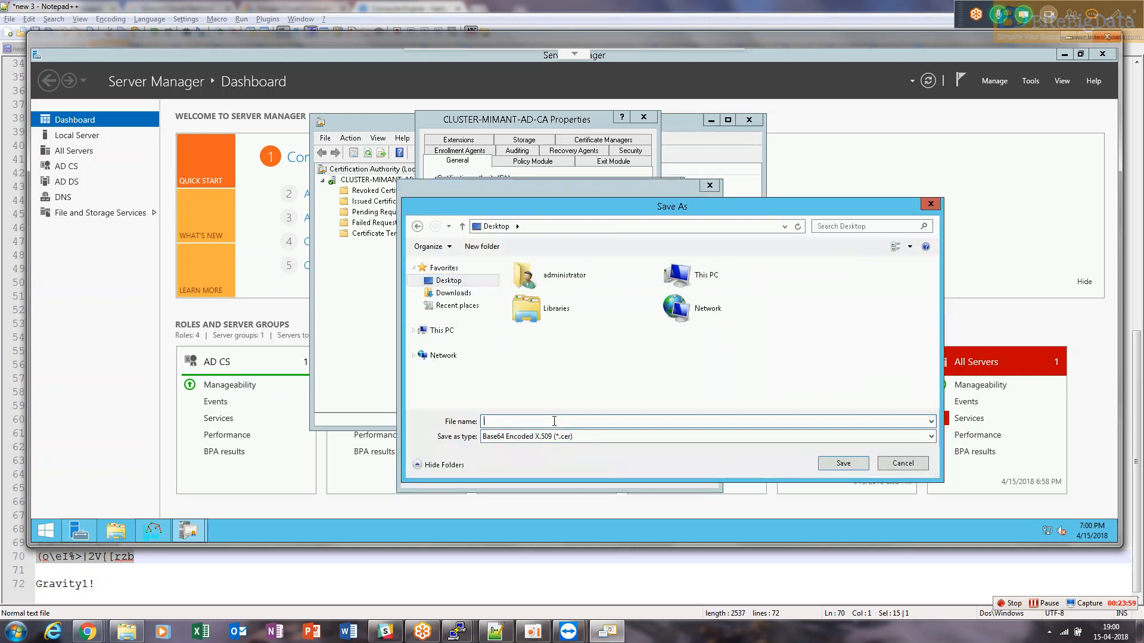
text(acr)
key(BackSpace)
text(tiv)
text(edirectory)
text(.pem)
key(BackSpace)
key(BackSpace)
key(BackSpace)
text(cer)
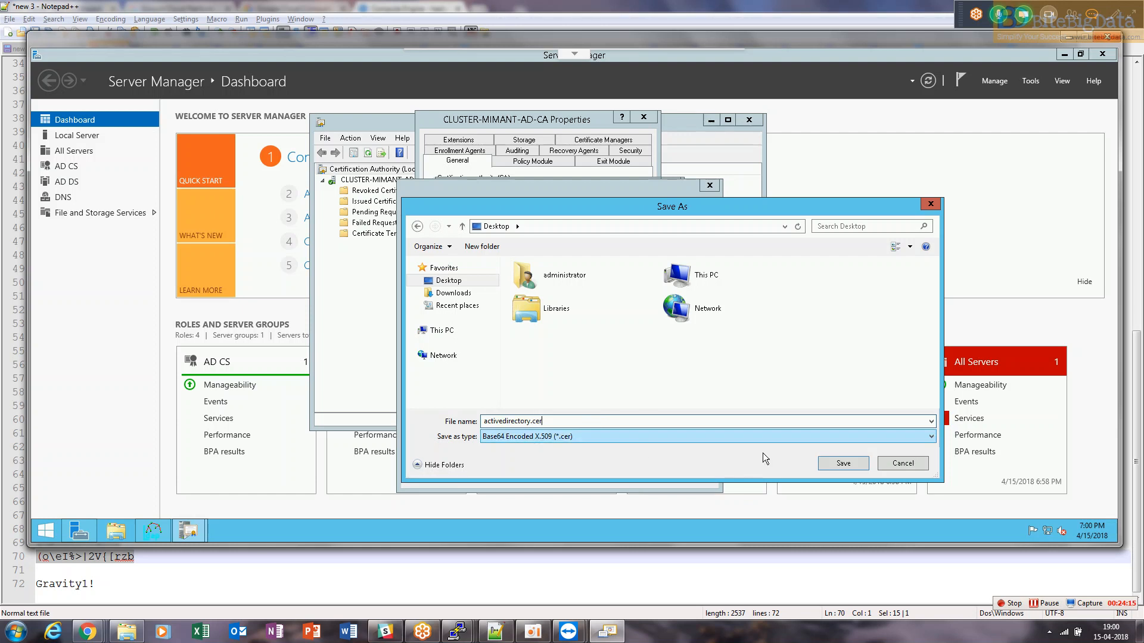
click(845, 463)
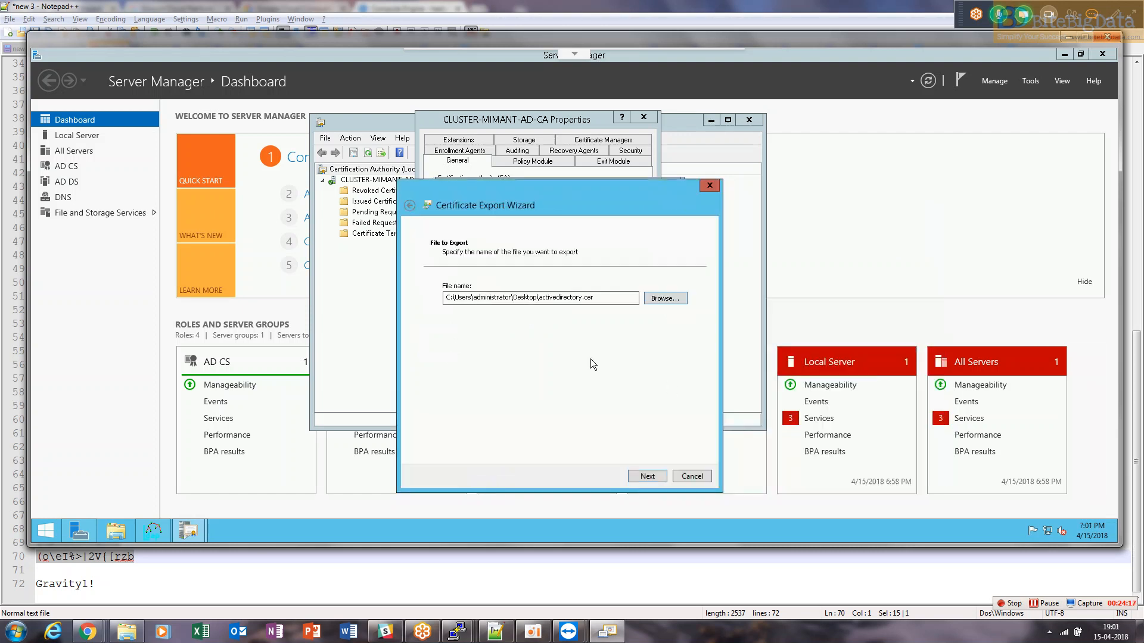
click(647, 476)
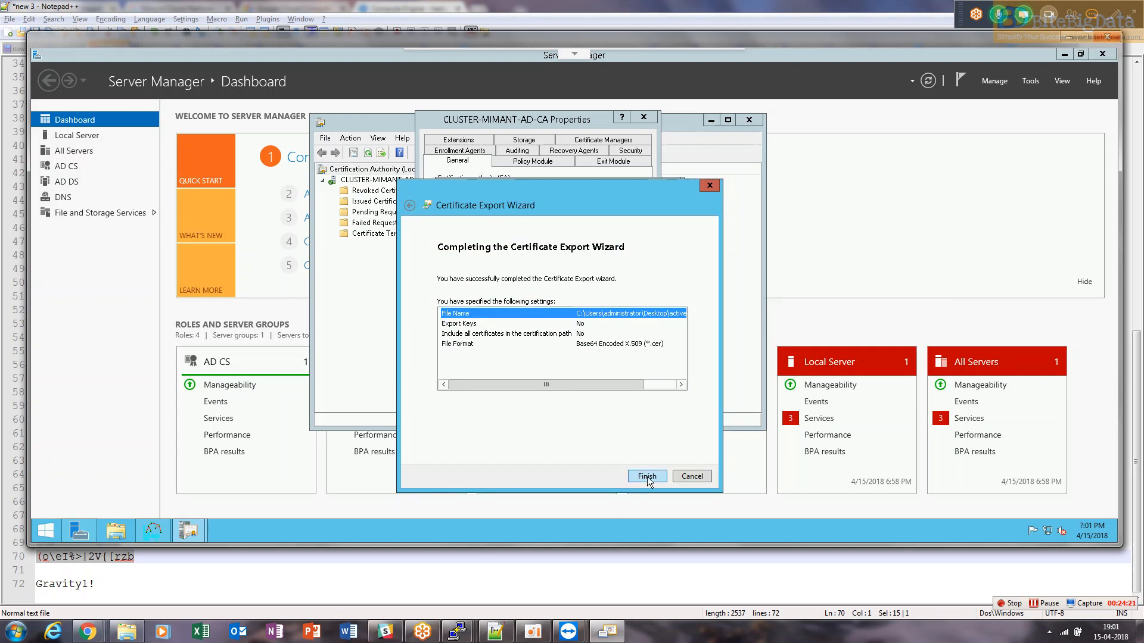
click(647, 476)
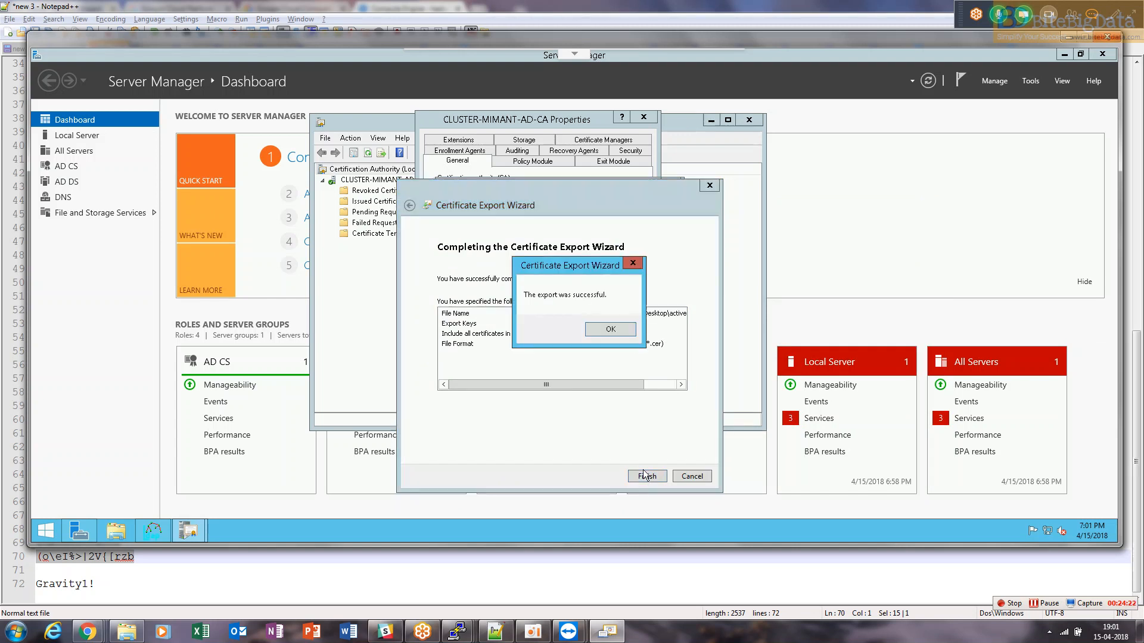
Step: Dismiss the export confirmation and close the certificate, the CA properties and the Certification Authority console
click(604, 328)
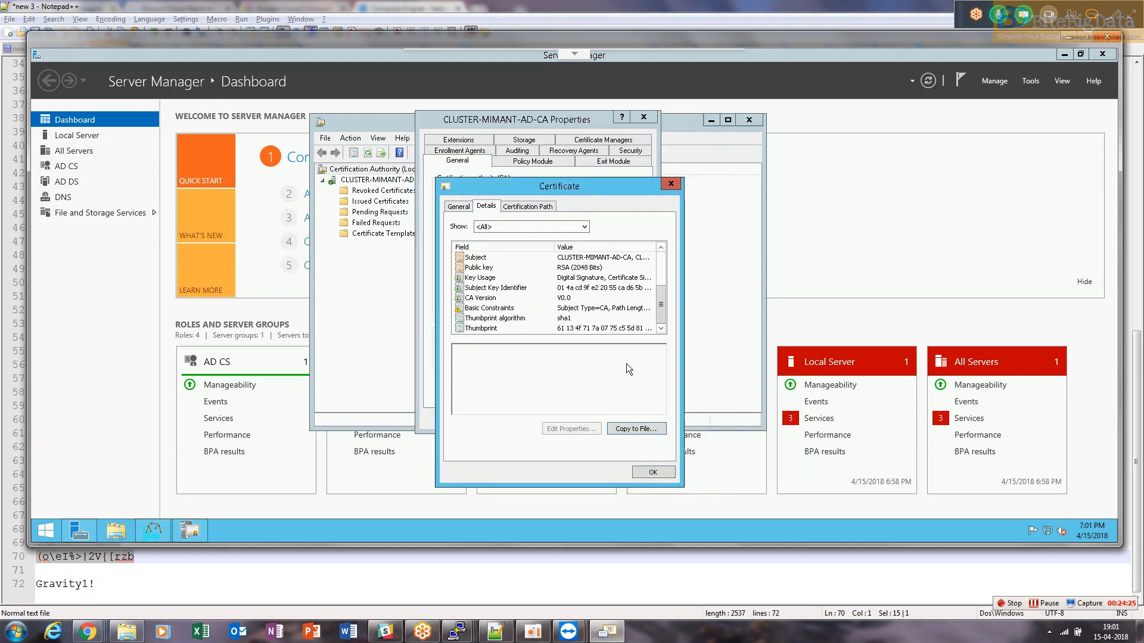
click(671, 184)
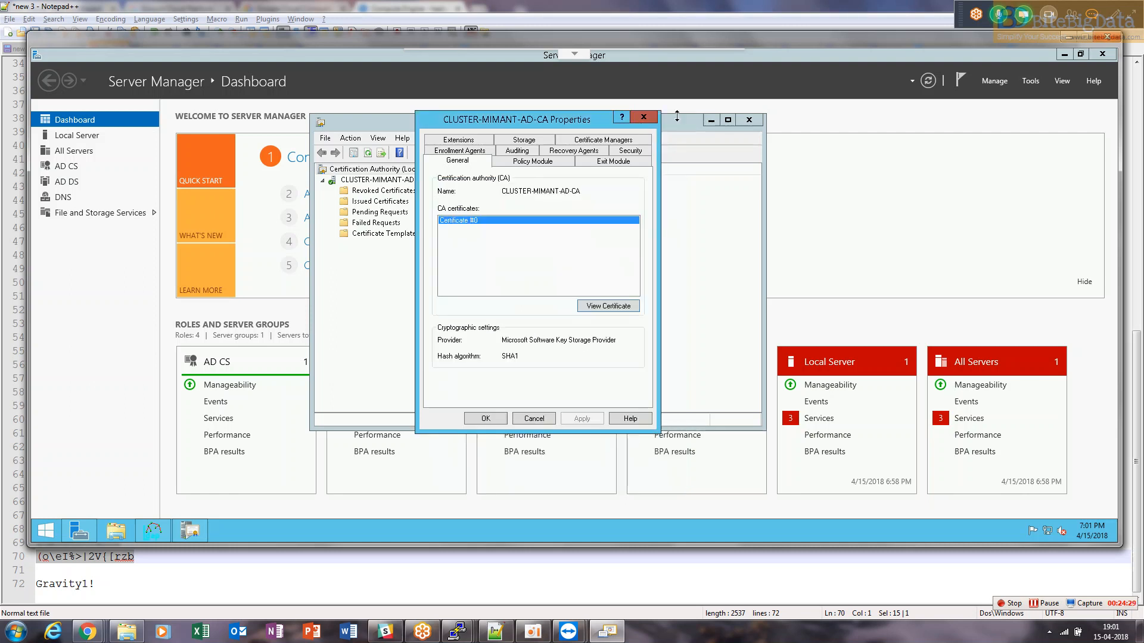
click(643, 117)
click(749, 120)
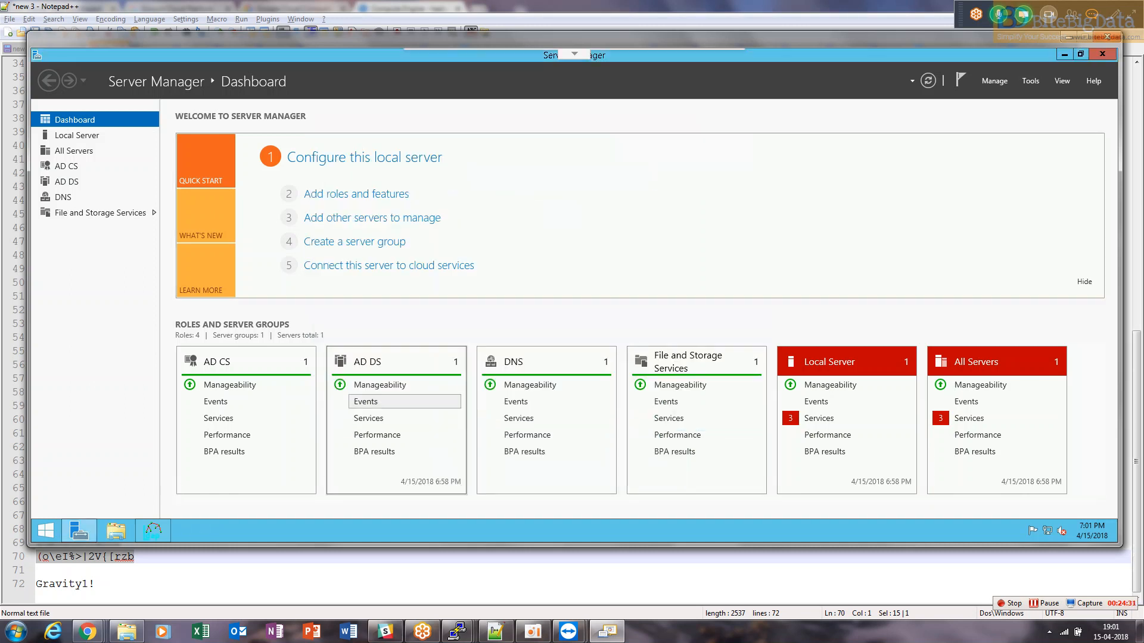
Step: Open the exported activedirectory certificate from the desktop in Notepad, highlight its entire Base-64 text, and close the file
right_click(196, 531)
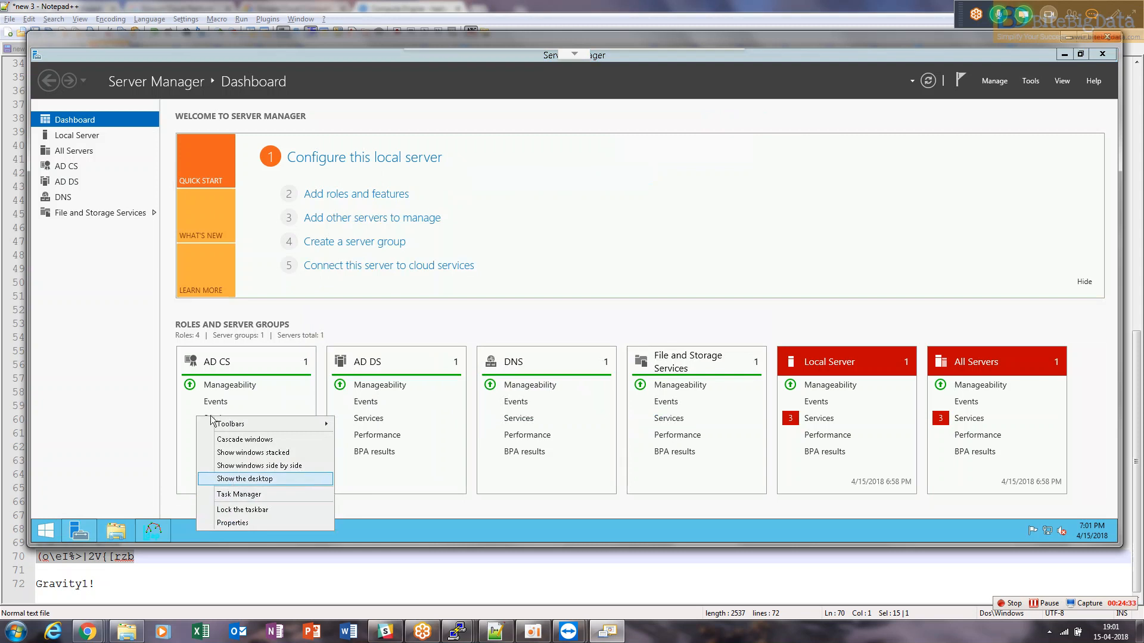
click(225, 479)
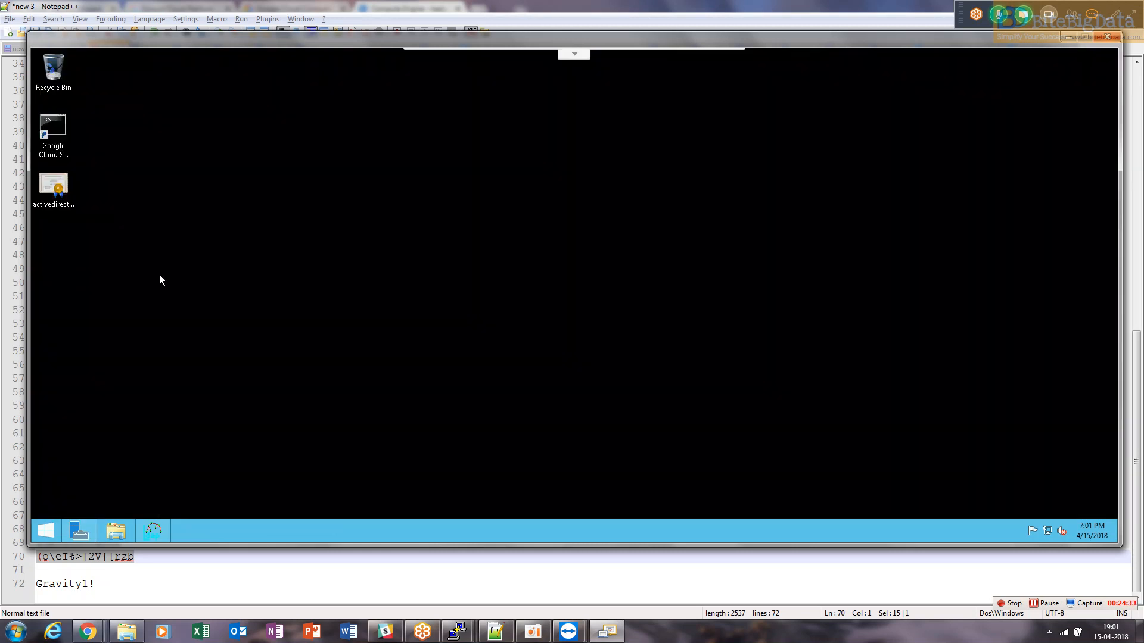
right_click(59, 196)
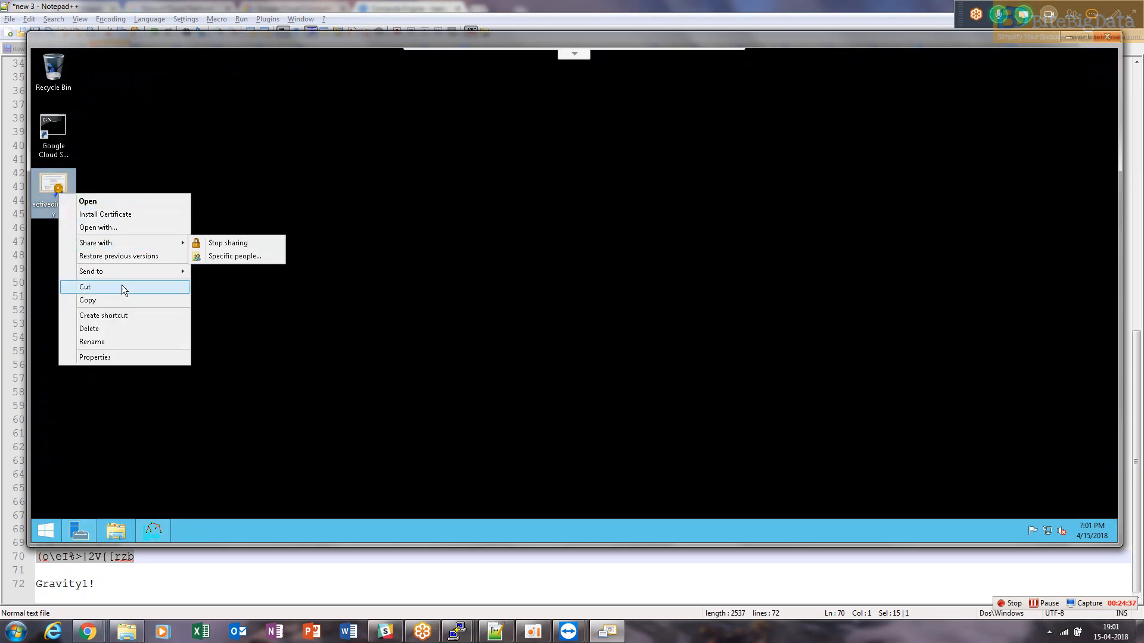
click(163, 227)
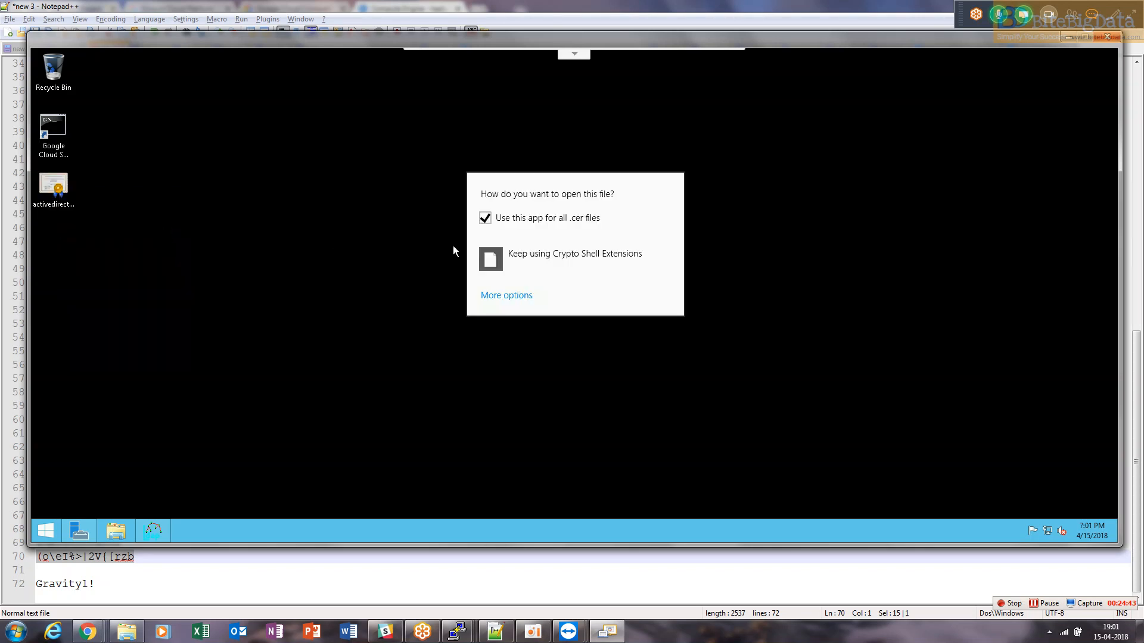
click(519, 295)
click(517, 324)
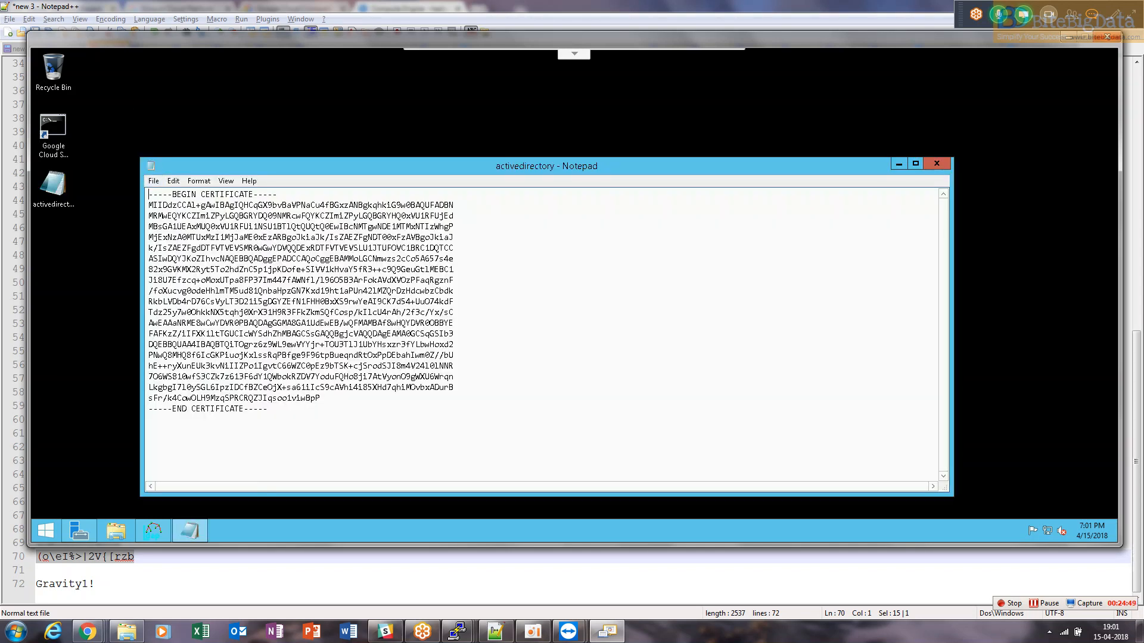
drag(267, 409, 149, 194)
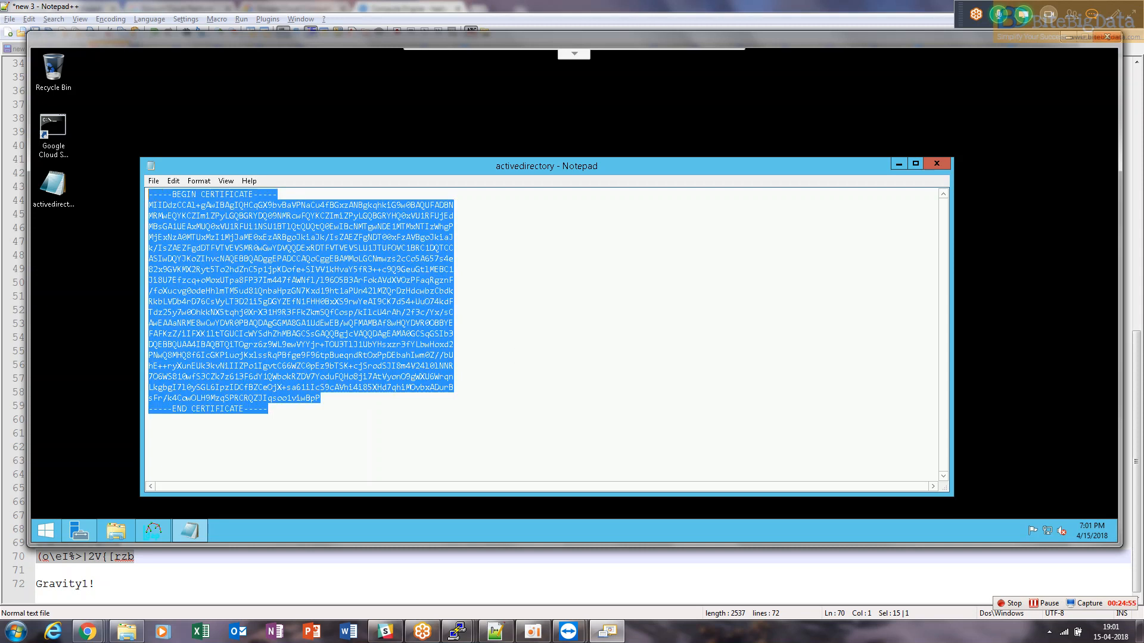
click(938, 159)
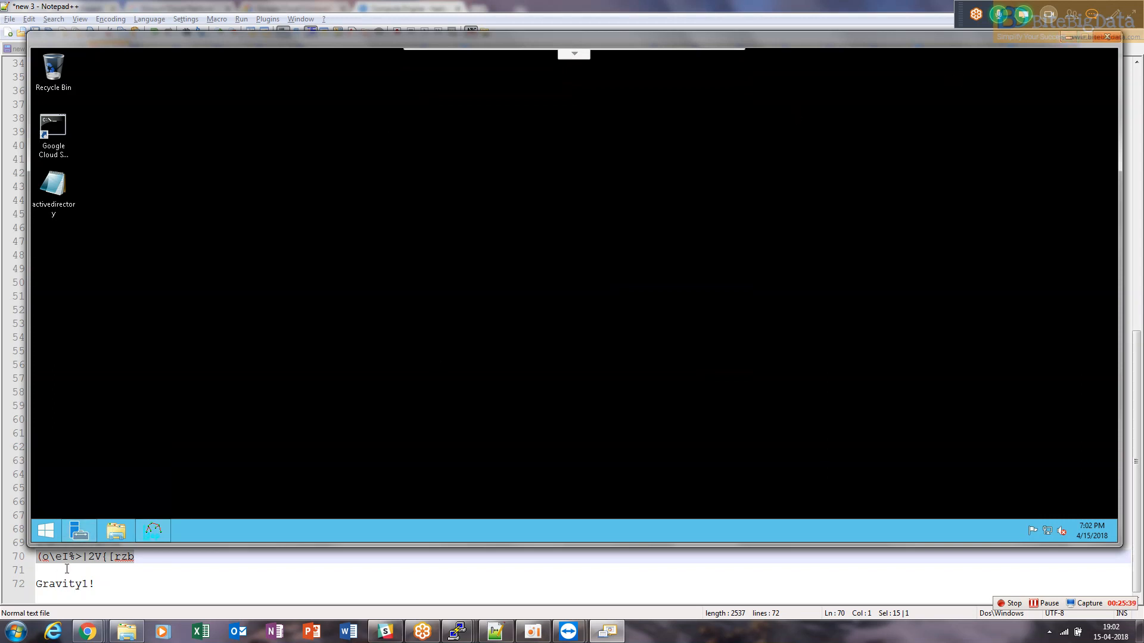
Step: Open Active Directory Users and Computers from Server Manager, maximize it and expand the CLUSTER.COM domain
click(79, 530)
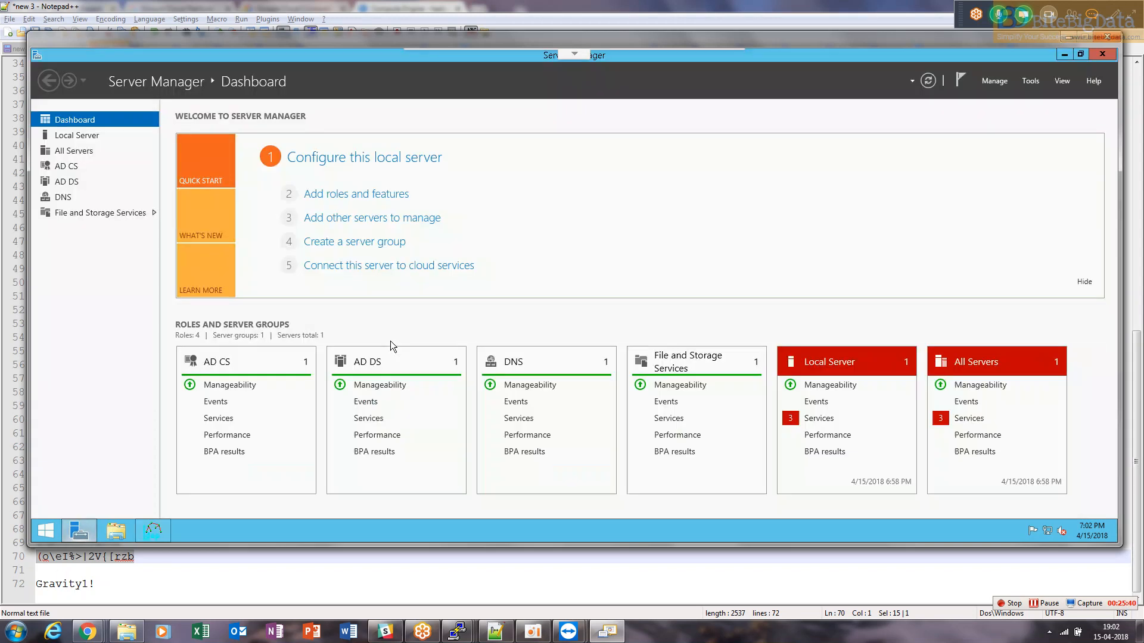
click(1030, 81)
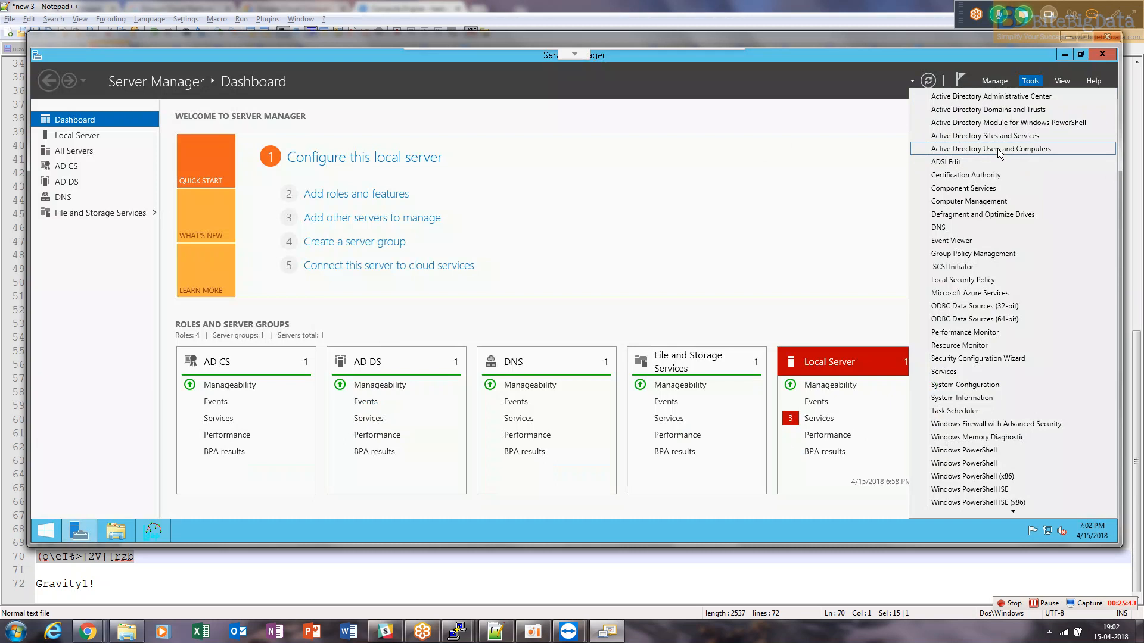
click(1016, 147)
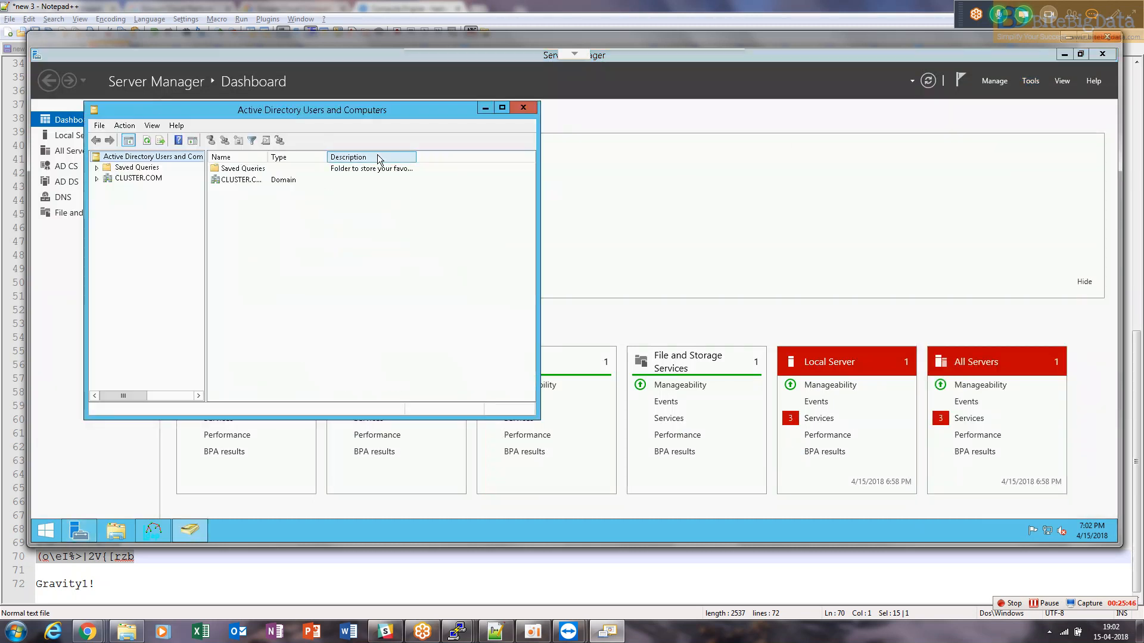
double_click(402, 109)
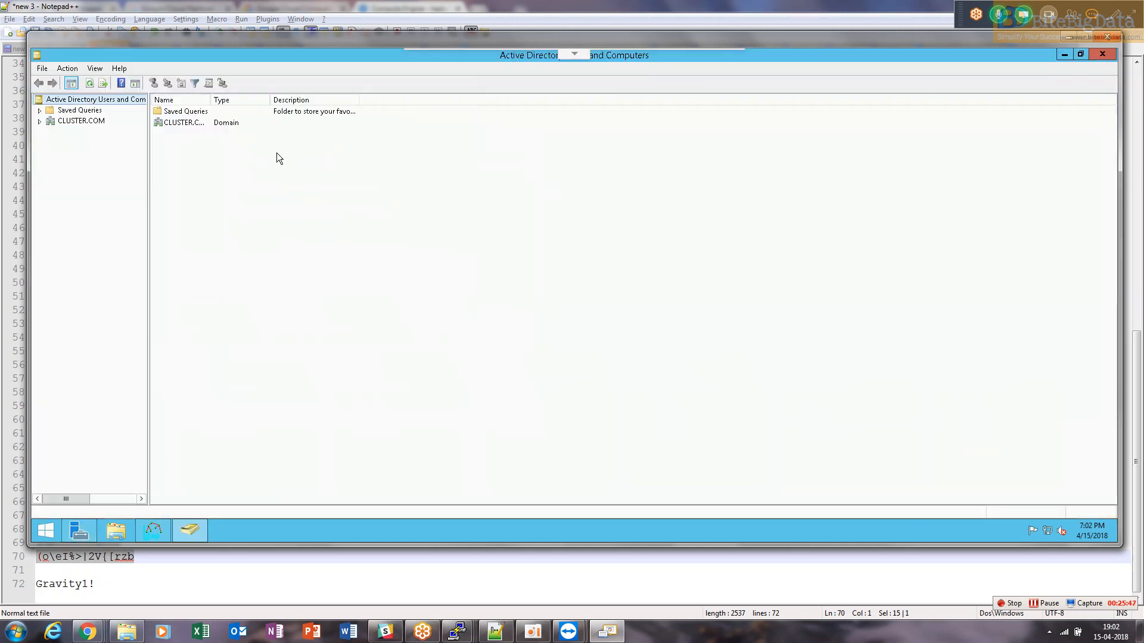
click(39, 121)
Step: Create an organizational unit named hdpusers directly under CLUSTER.COM
click(71, 123)
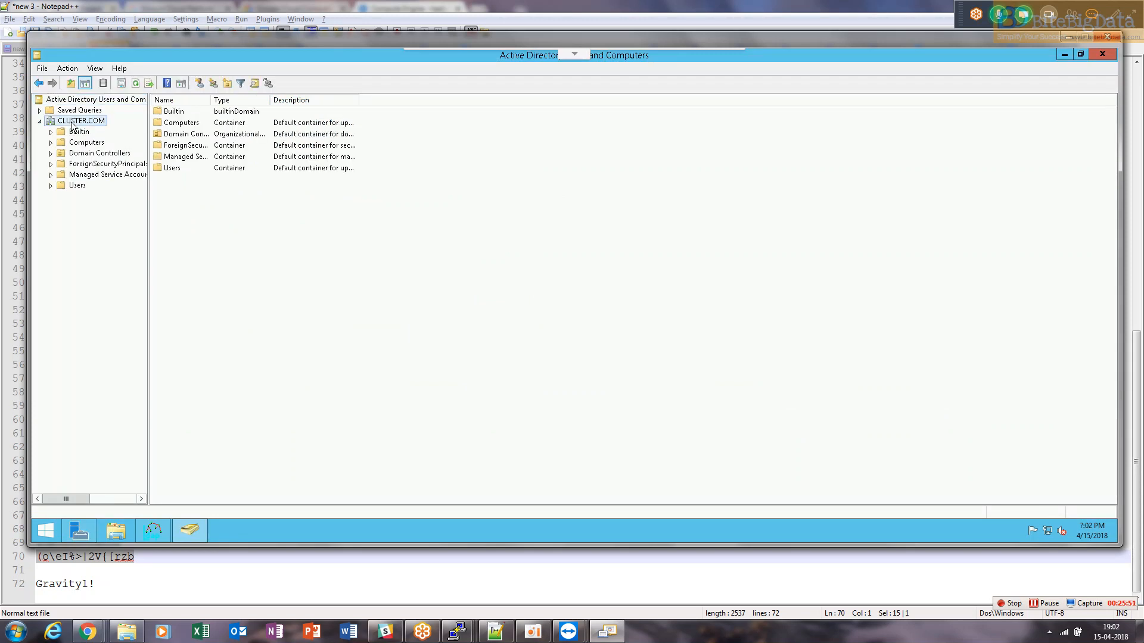
right_click(71, 123)
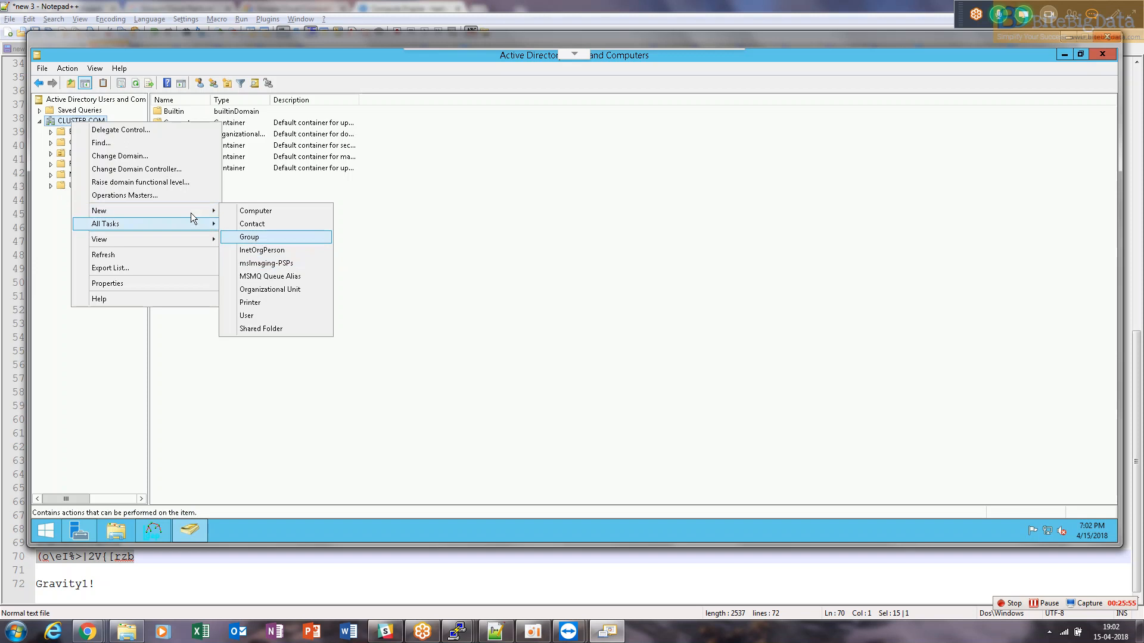
mouse_move(189, 210)
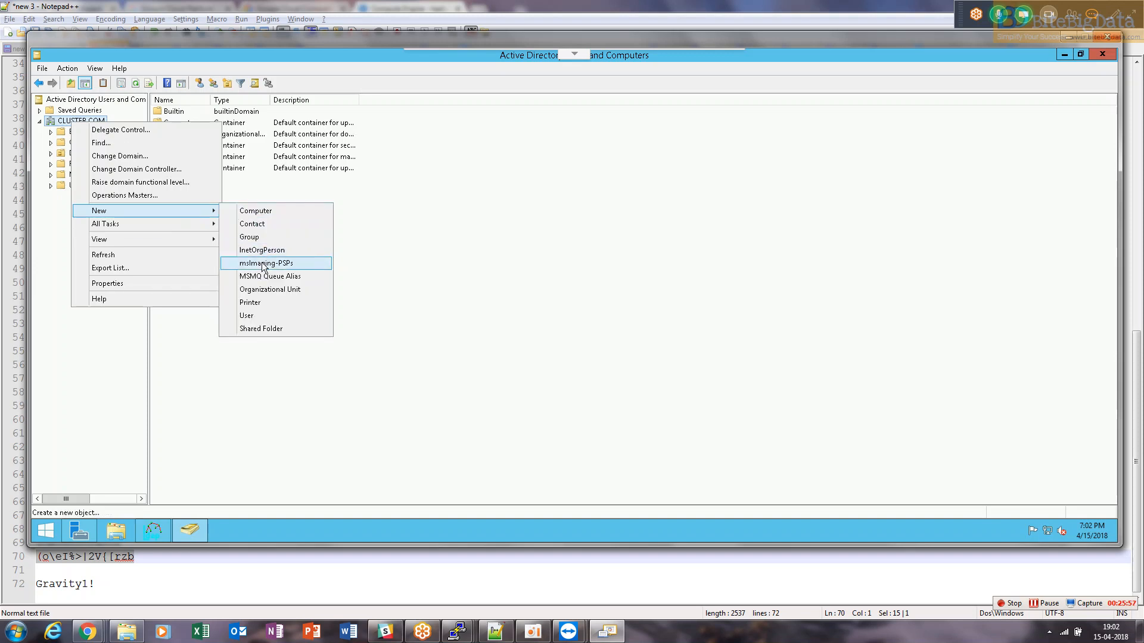
click(260, 290)
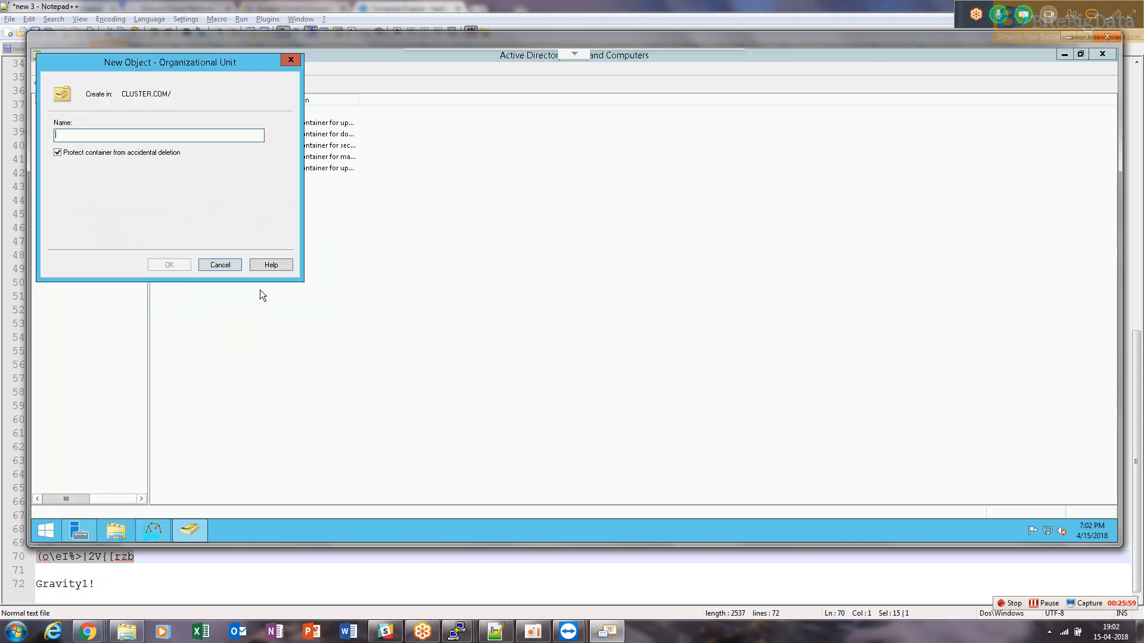
text(hdp)
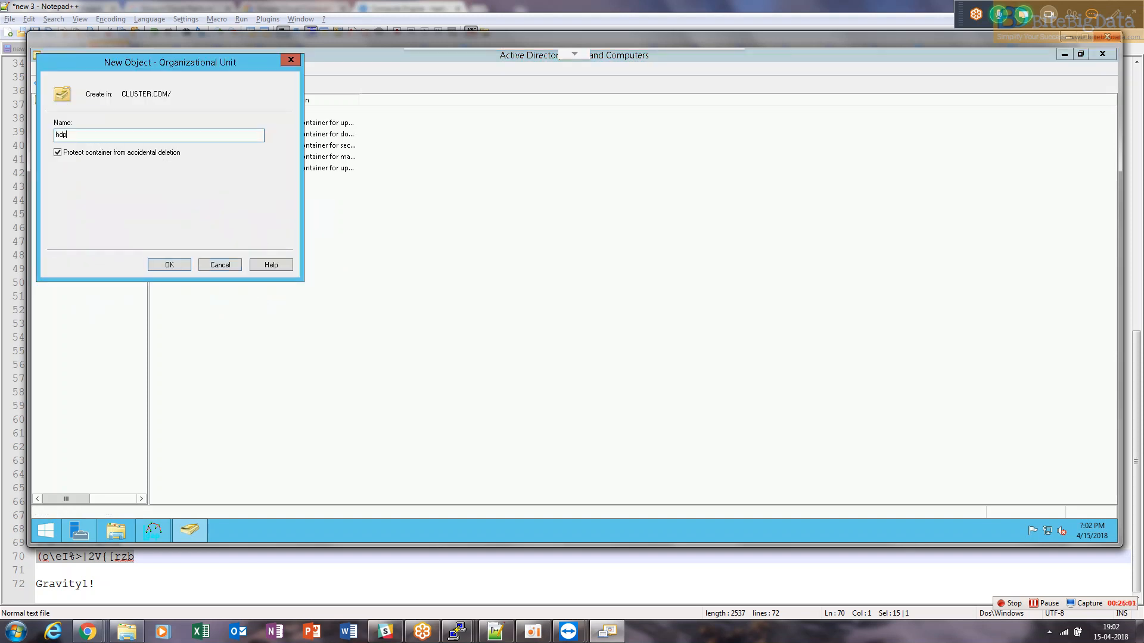
text(users)
click(168, 266)
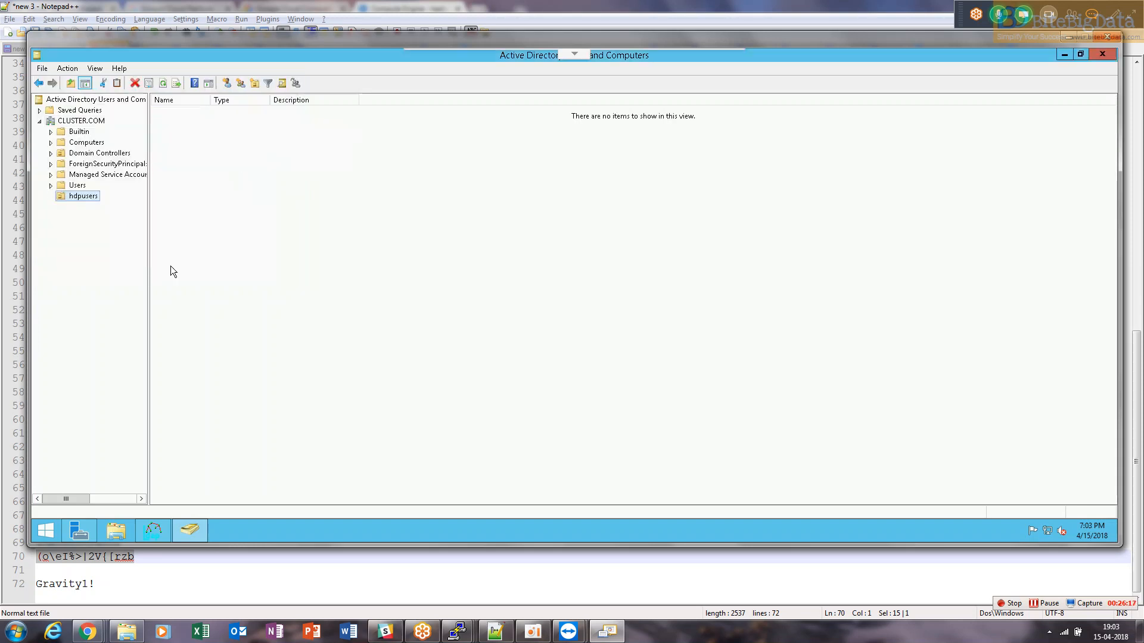
Step: Start a new user in the hdpusers unit with hdpsuperadmin as both first name and logon name, and proceed to the password settings
right_click(76, 200)
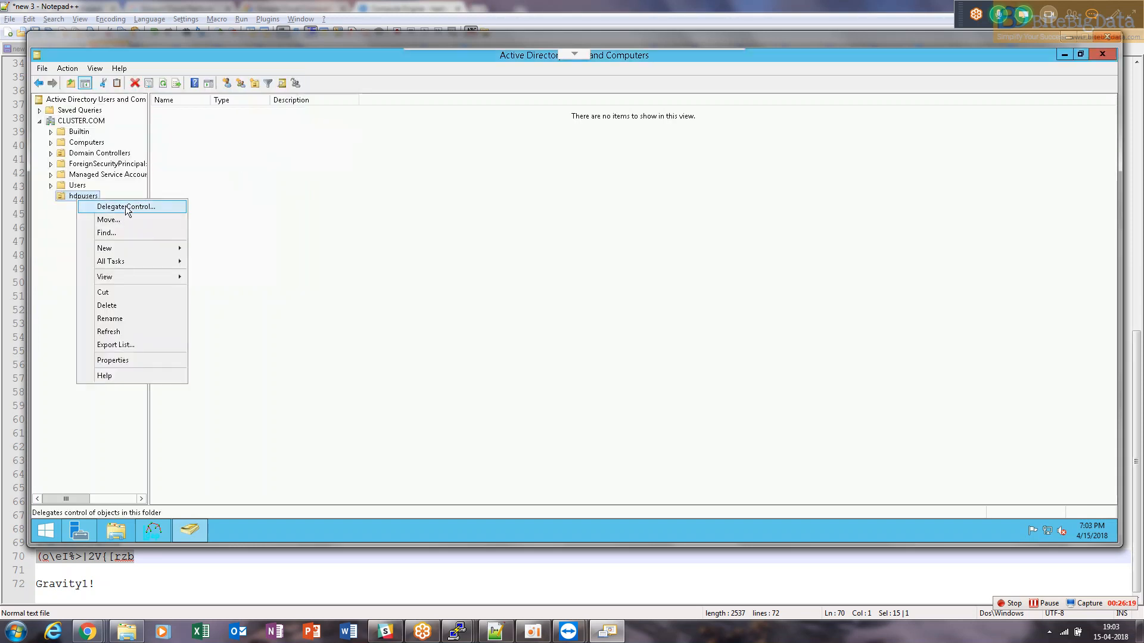
mouse_move(135, 247)
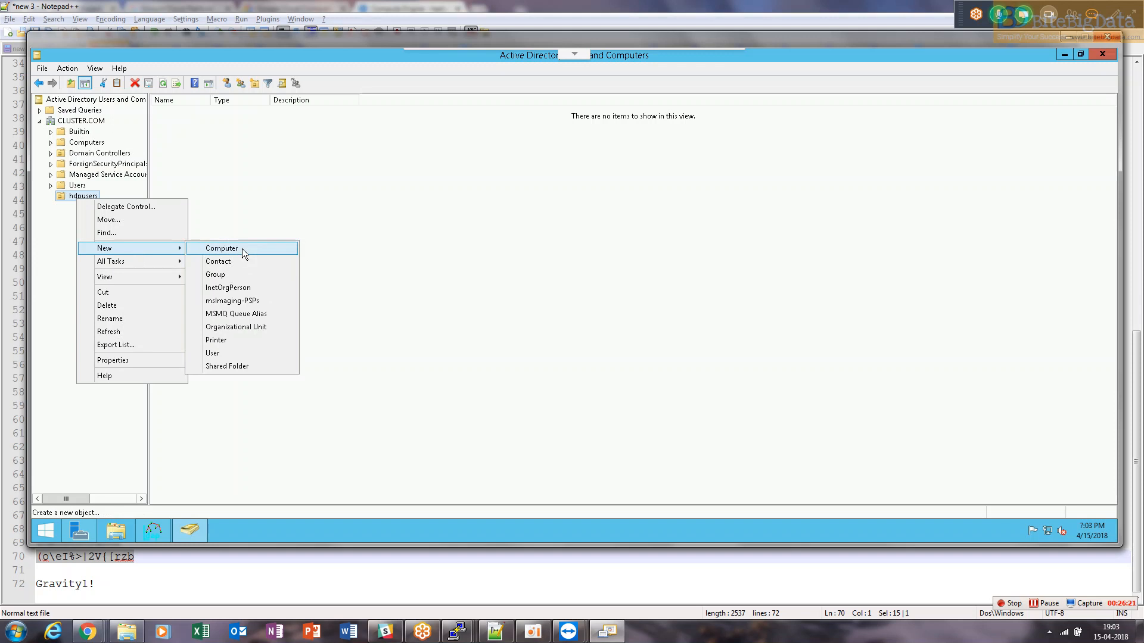
click(228, 353)
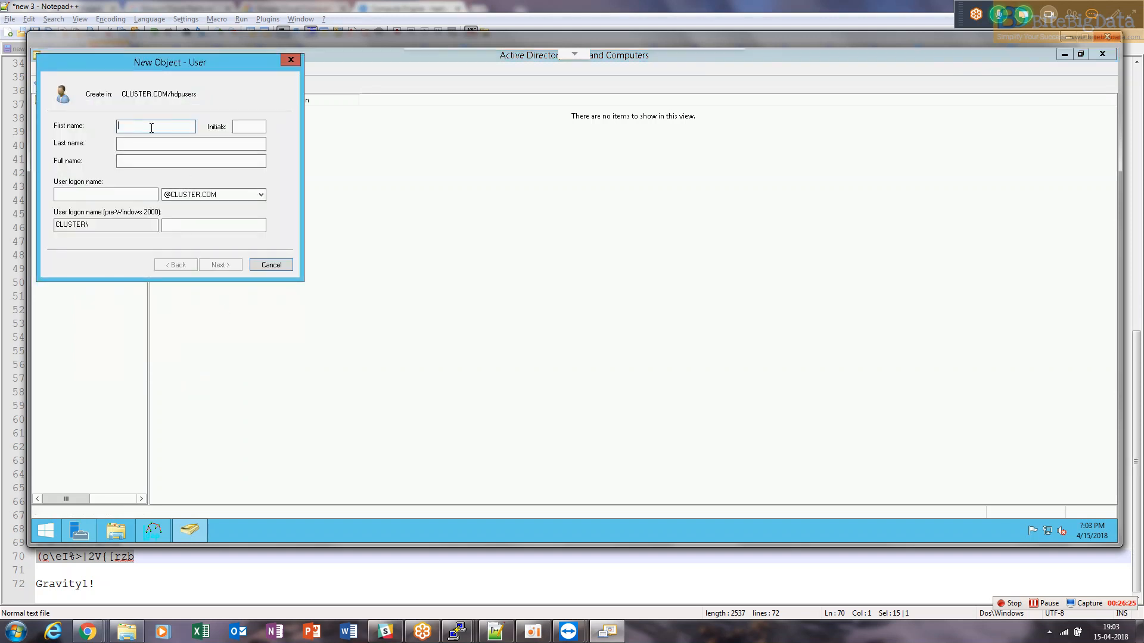
text(hdpsuperadmin)
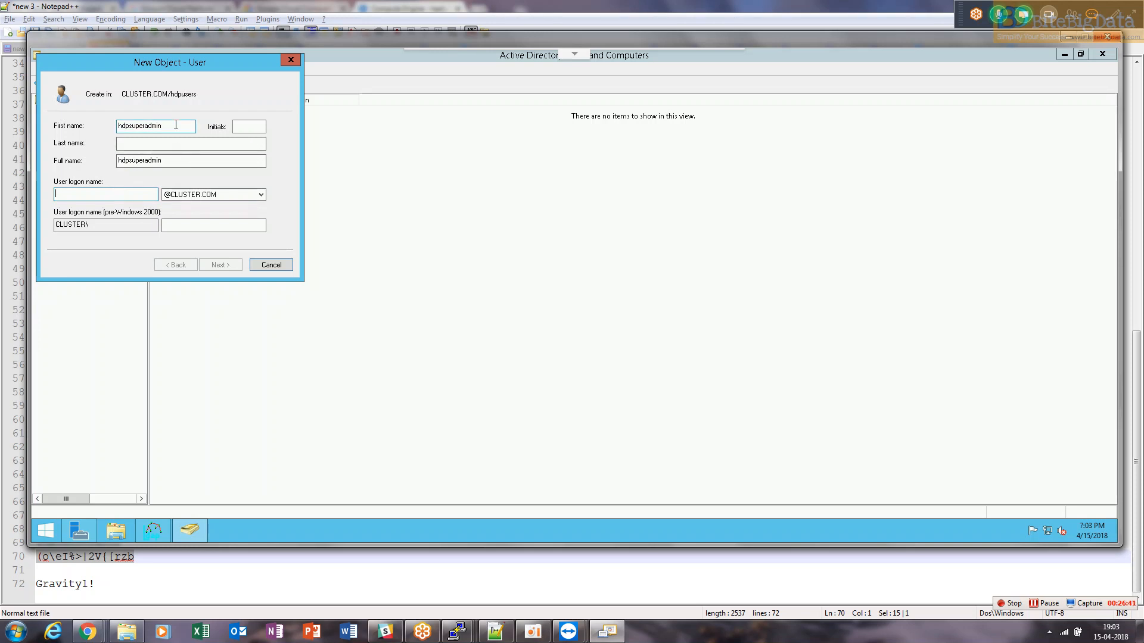
drag(162, 126, 98, 125)
key(ctrl+c)
click(113, 193)
key(ctrl+v)
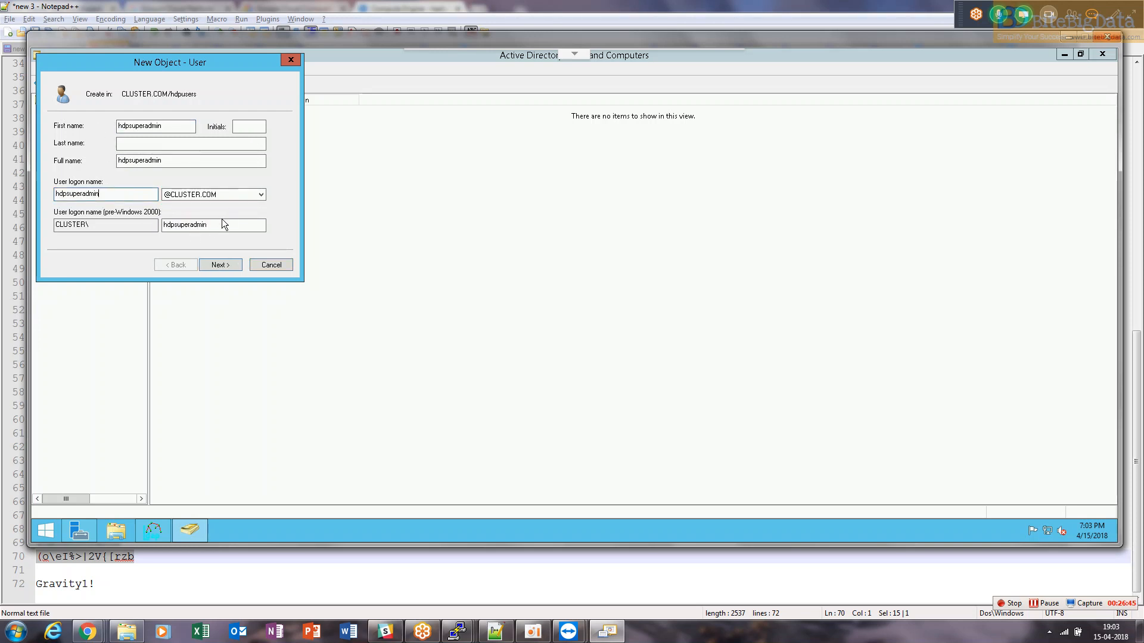
click(221, 265)
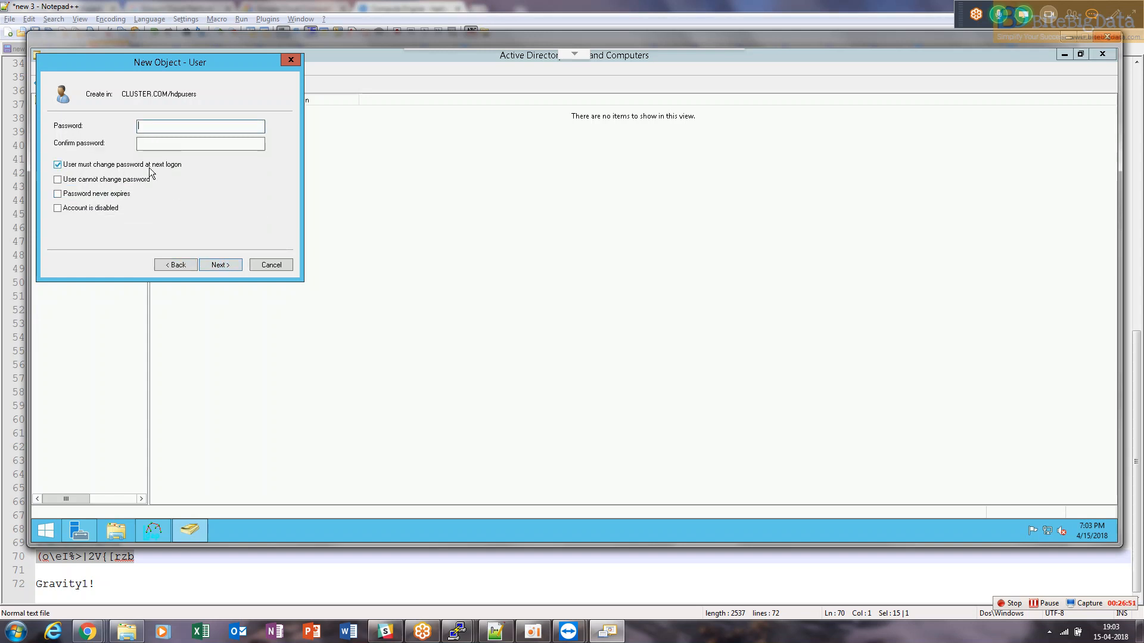
Step: Drop the forced password change, make the password never expire, enter and confirm the account password from the Notepad++ notes, and finish creating hdpsuperadmin
click(58, 165)
click(60, 194)
click(490, 632)
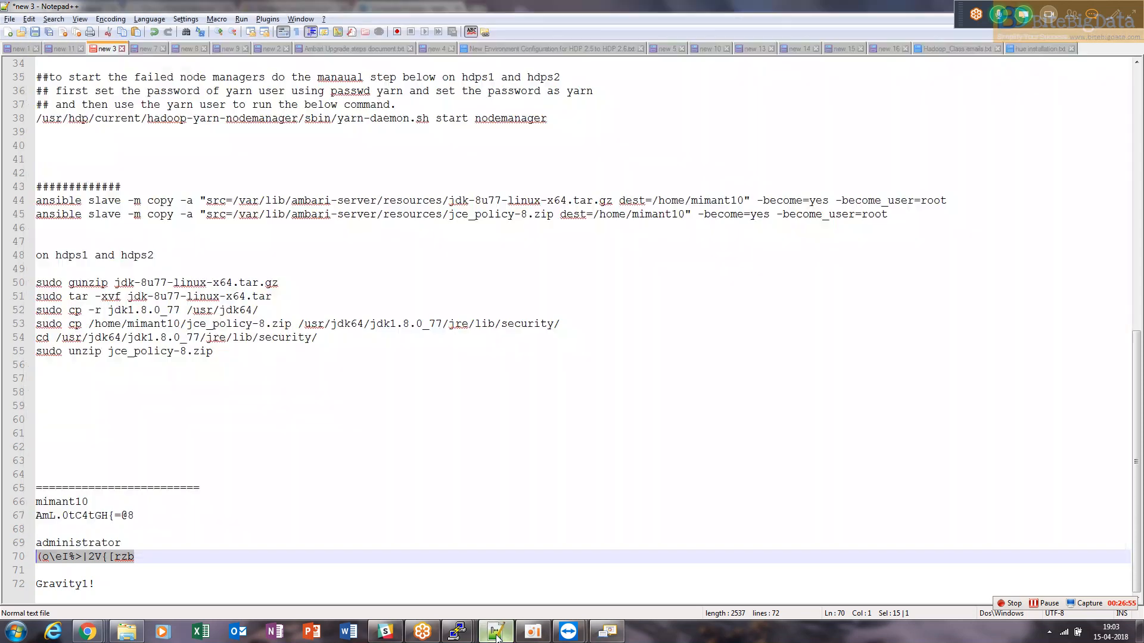
drag(95, 584, 37, 584)
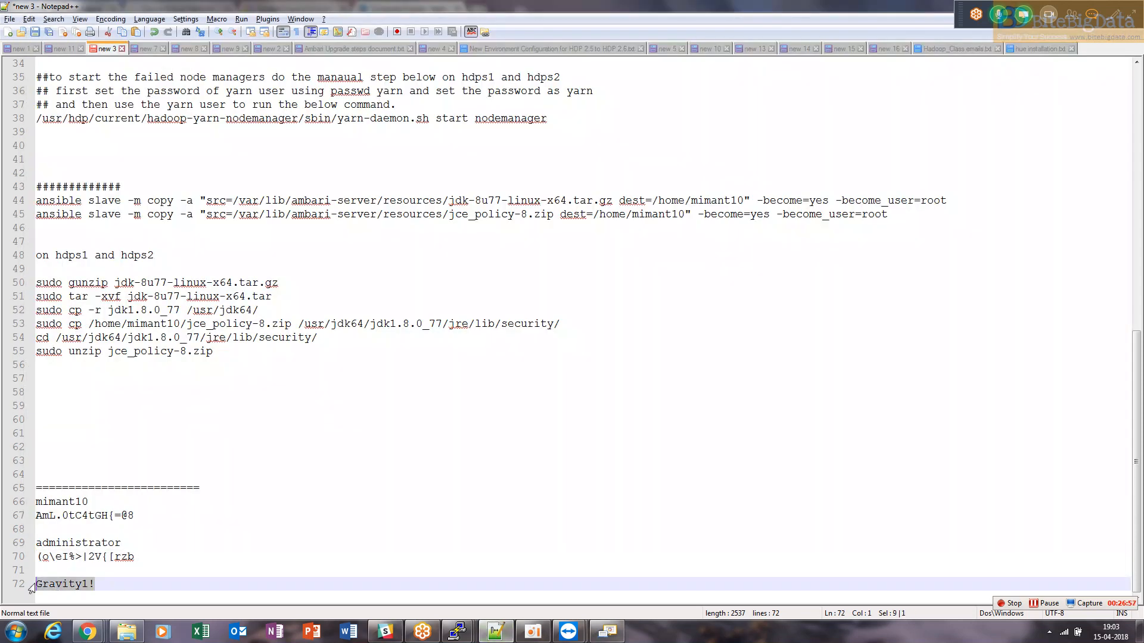
key(alt+Tab)
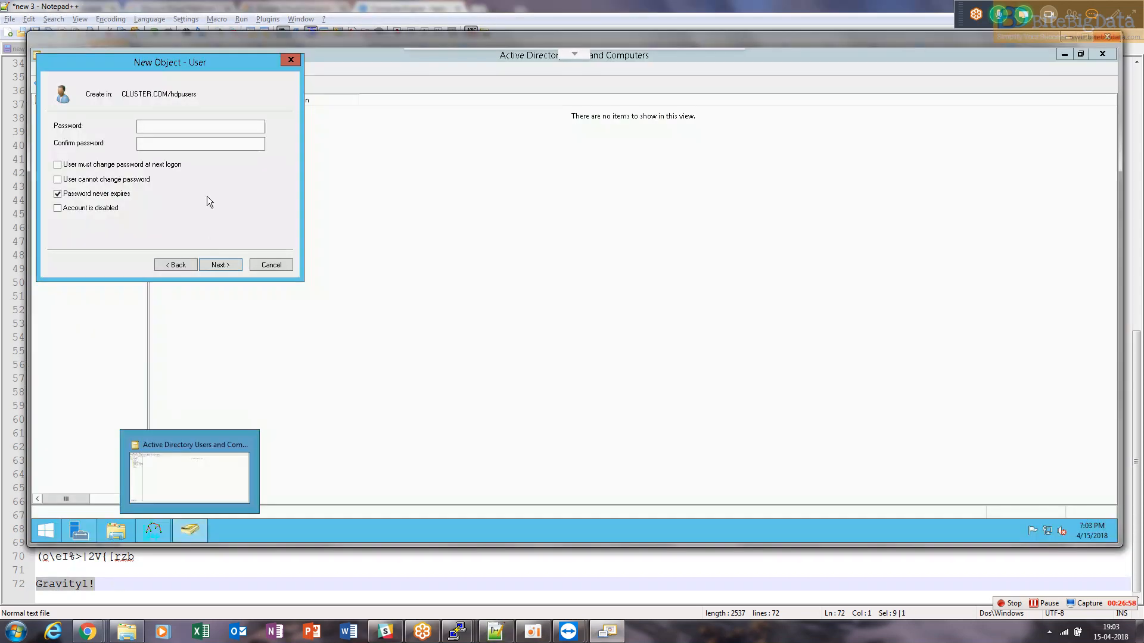
click(178, 126)
key(ctrl+v)
key(Tab)
key(ctrl+v)
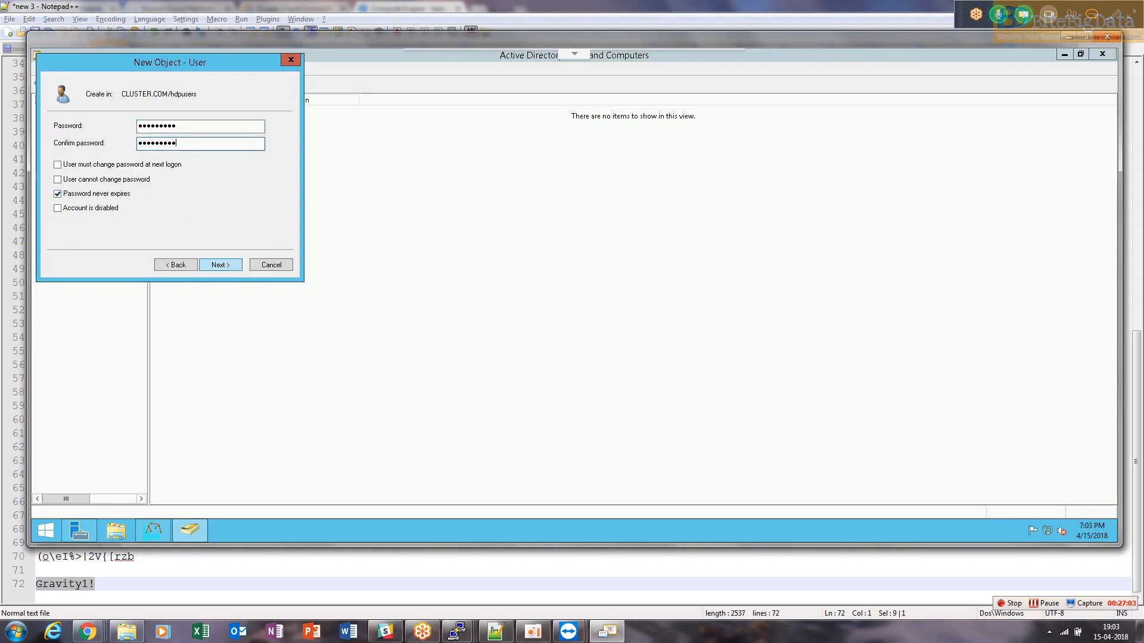
click(237, 266)
click(235, 266)
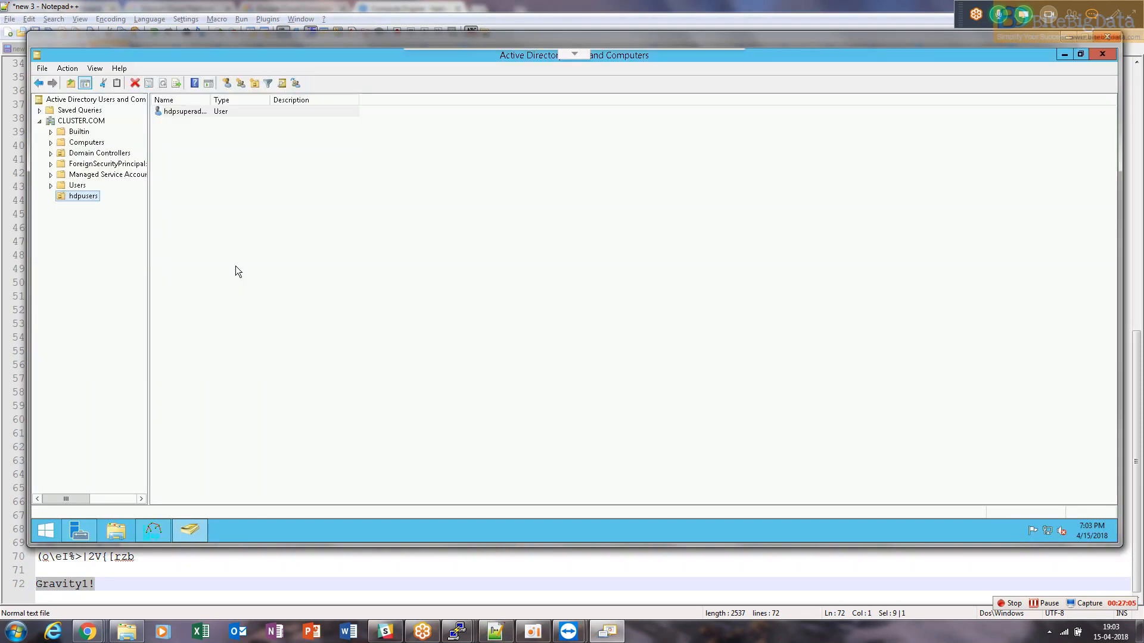
Step: Start another user in the hdpusers unit with hdpuser1 as first name and logon name, and proceed to the password settings
right_click(87, 197)
mouse_move(153, 248)
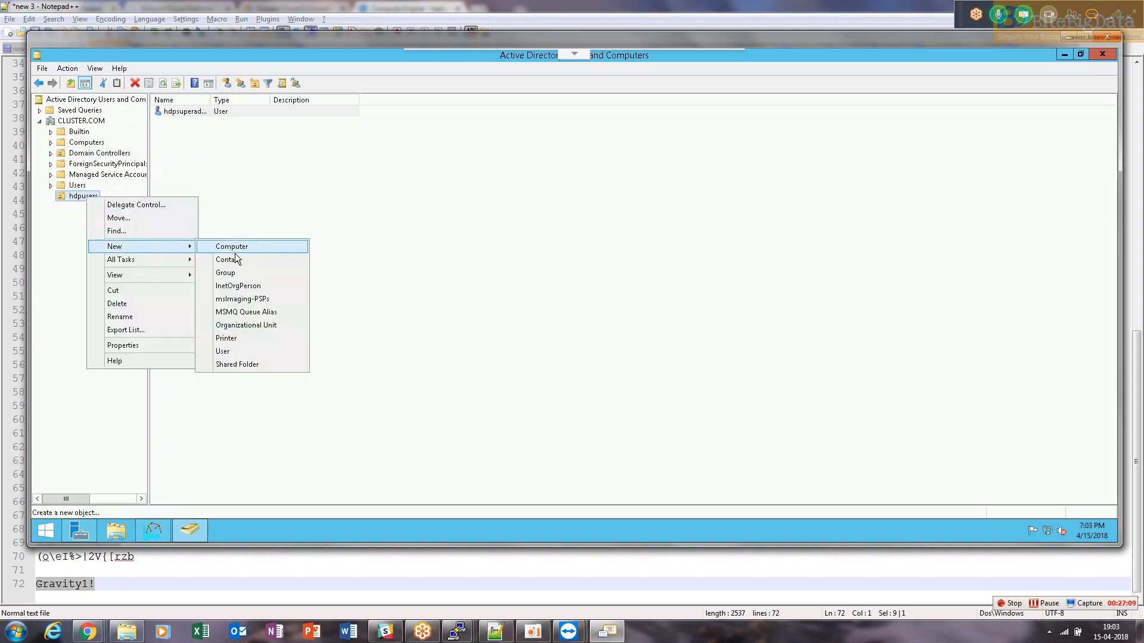
click(235, 351)
text(hdp)
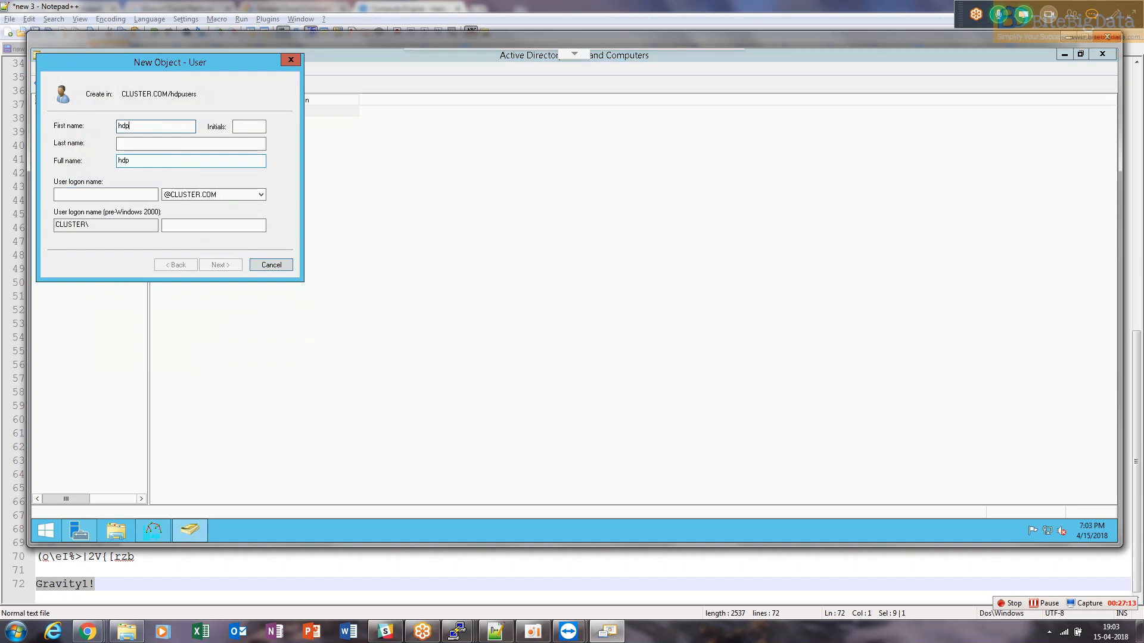
text(user1)
click(106, 194)
text(hdpuser1)
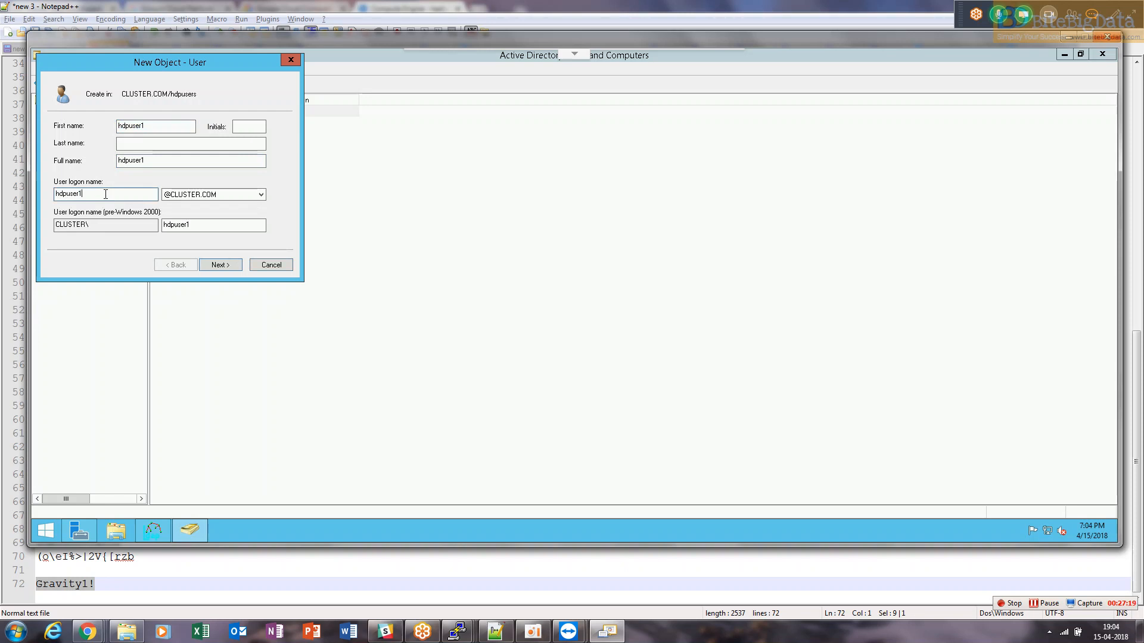
click(214, 262)
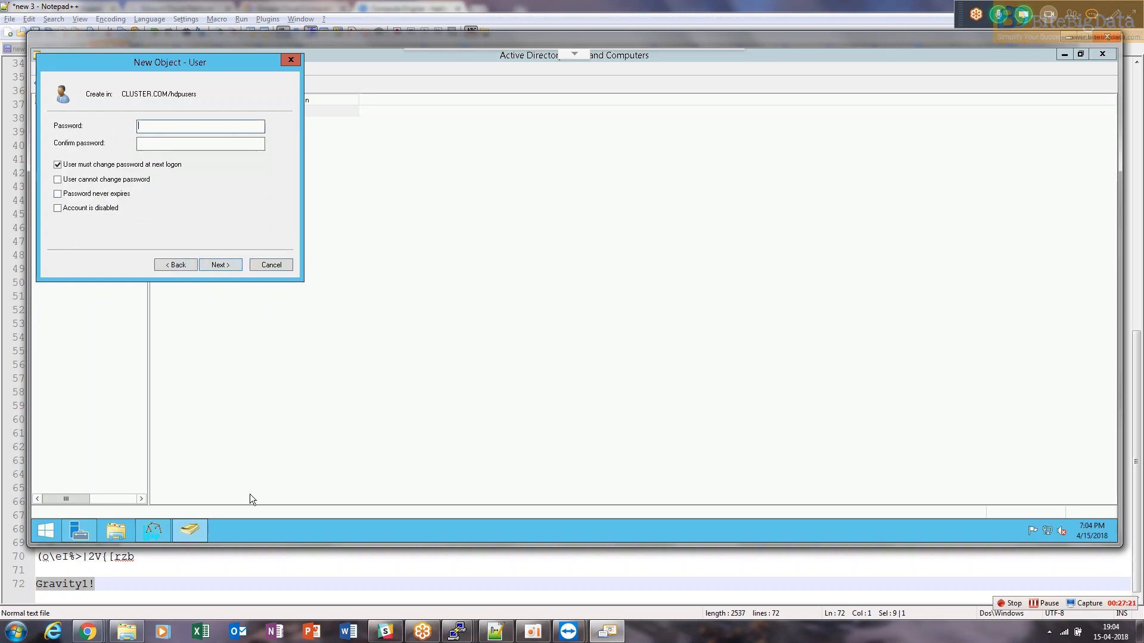
Step: Make hdpuser1's password never expire without a forced change, enter and confirm the account password copied from the Notepad++ notes, and finish creating the user
click(58, 193)
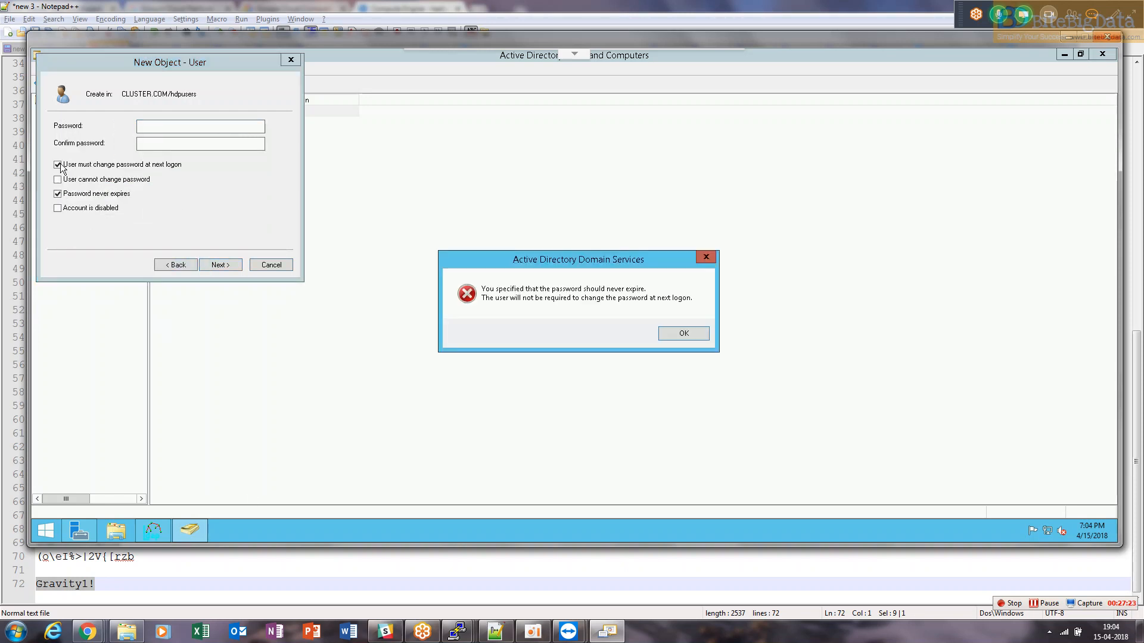
click(683, 334)
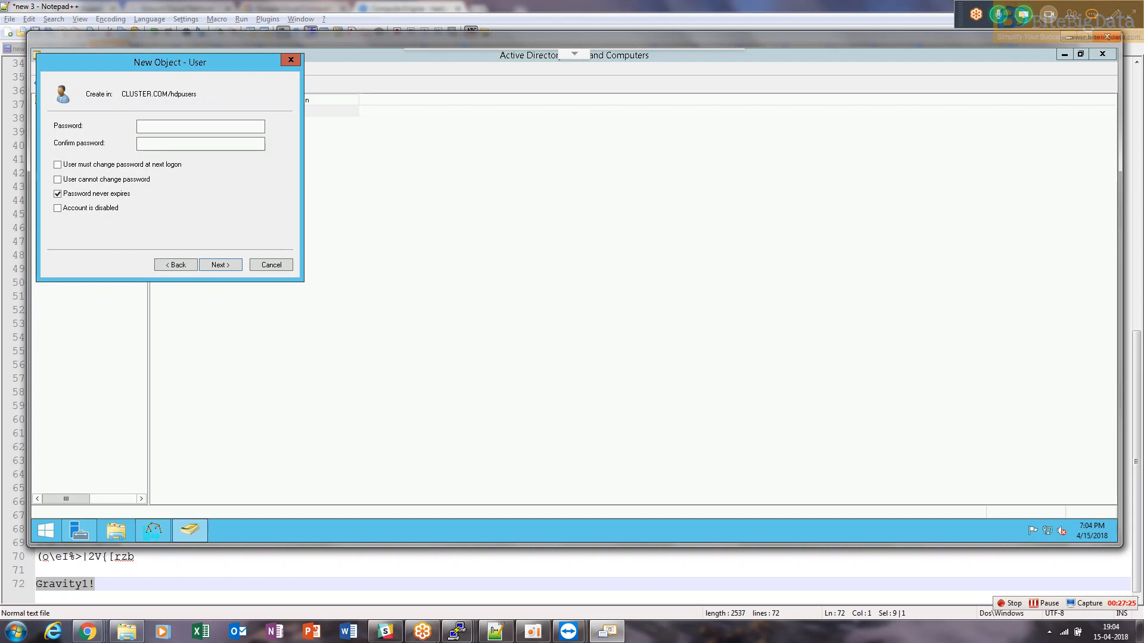
click(495, 631)
click(128, 525)
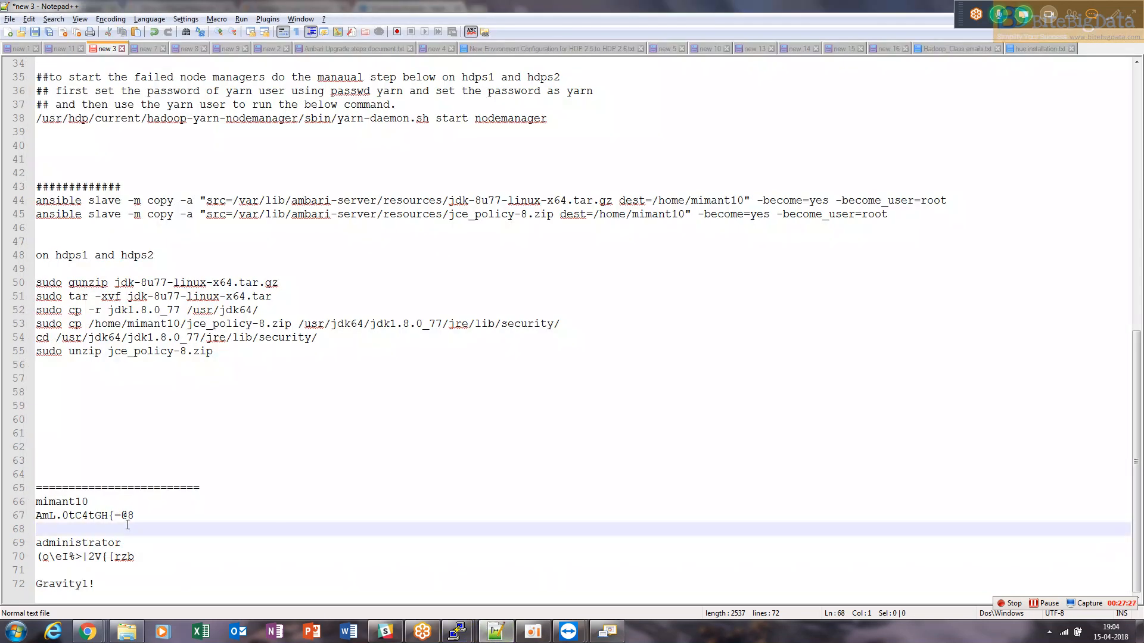
drag(109, 583, 34, 583)
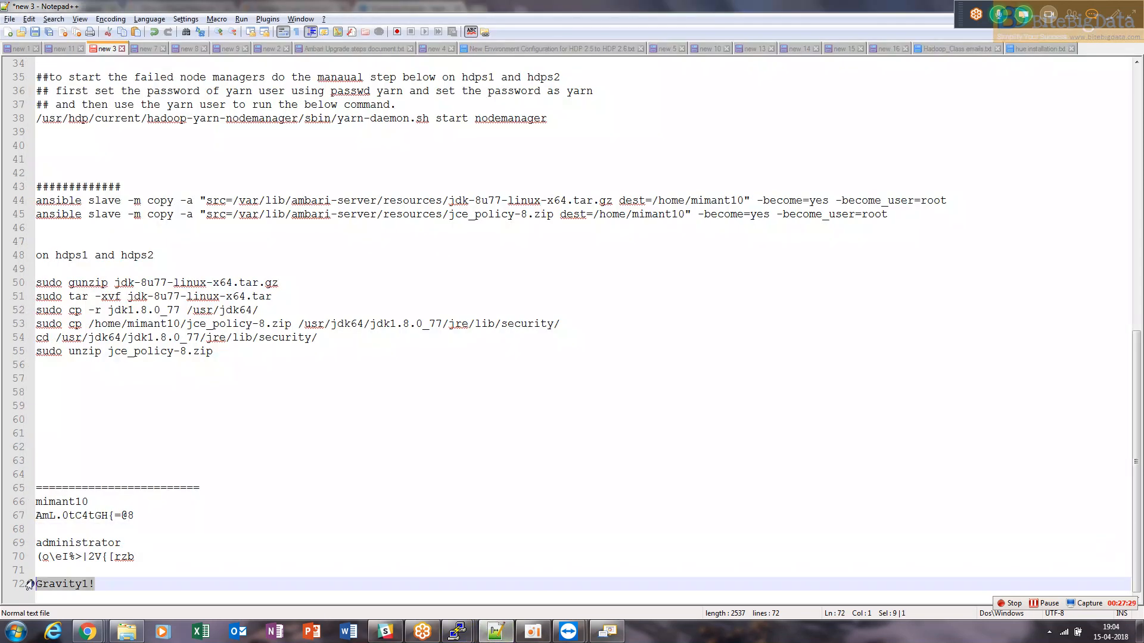
key(alt+Tab)
click(218, 131)
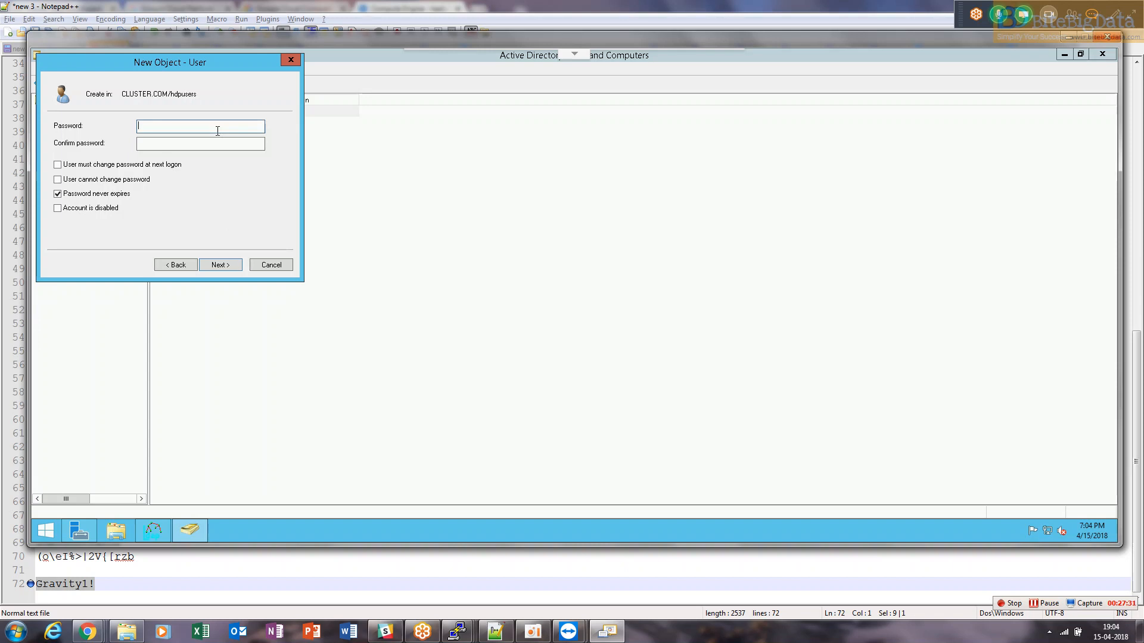
key(ctrl+v)
key(Tab)
key(ctrl+v)
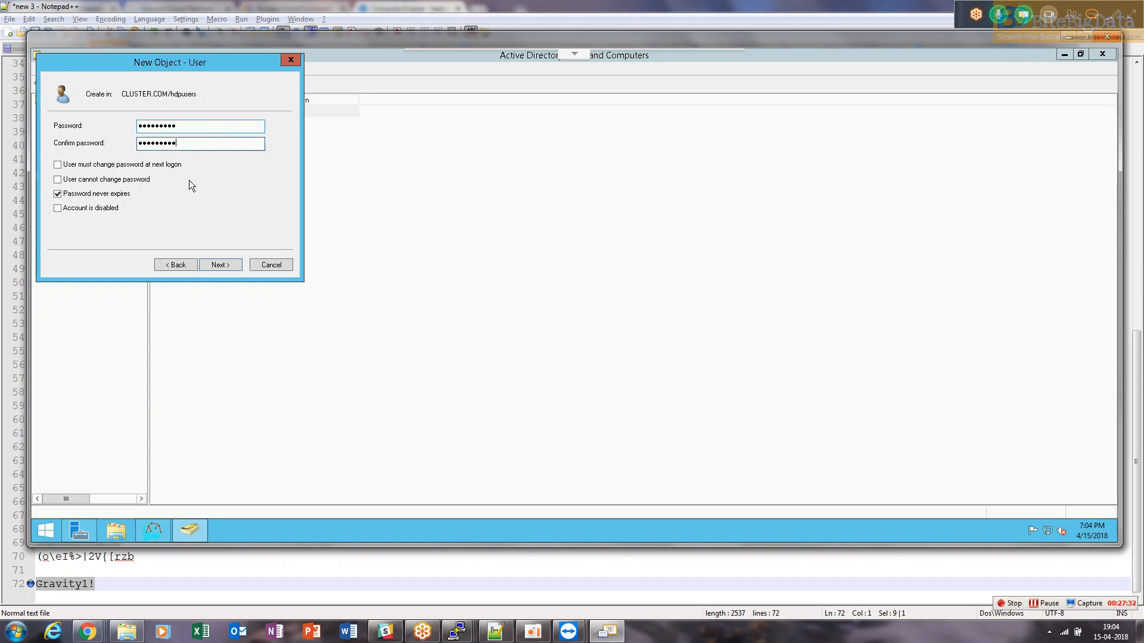
click(216, 263)
click(220, 264)
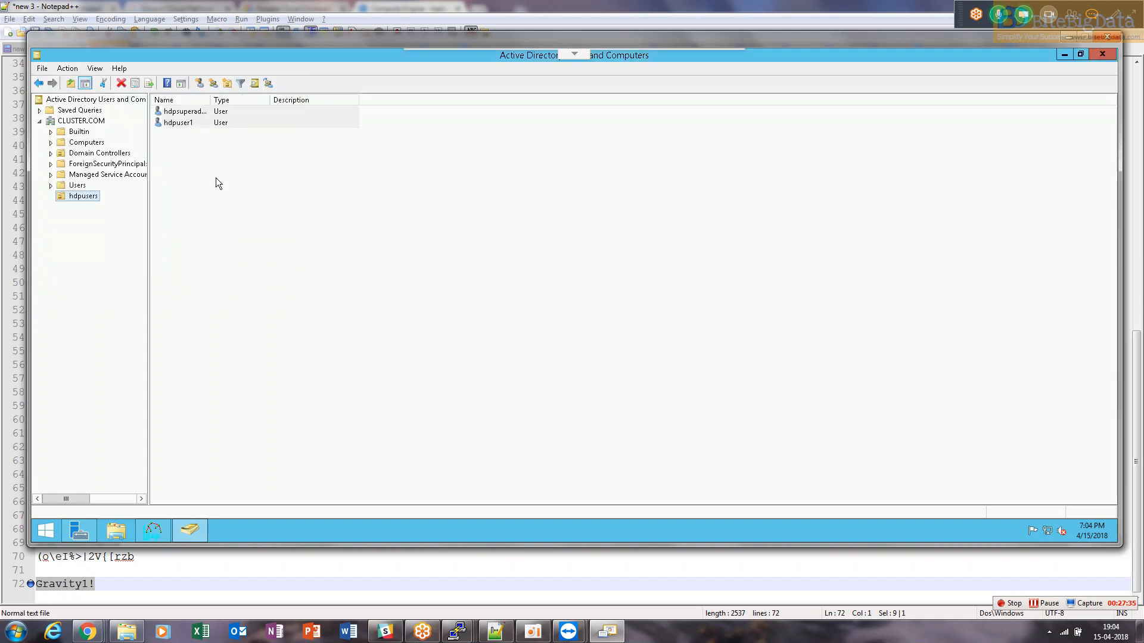
Step: Start another new user in the hdpusers unit and enter a first name beginning with hdpuser
right_click(82, 197)
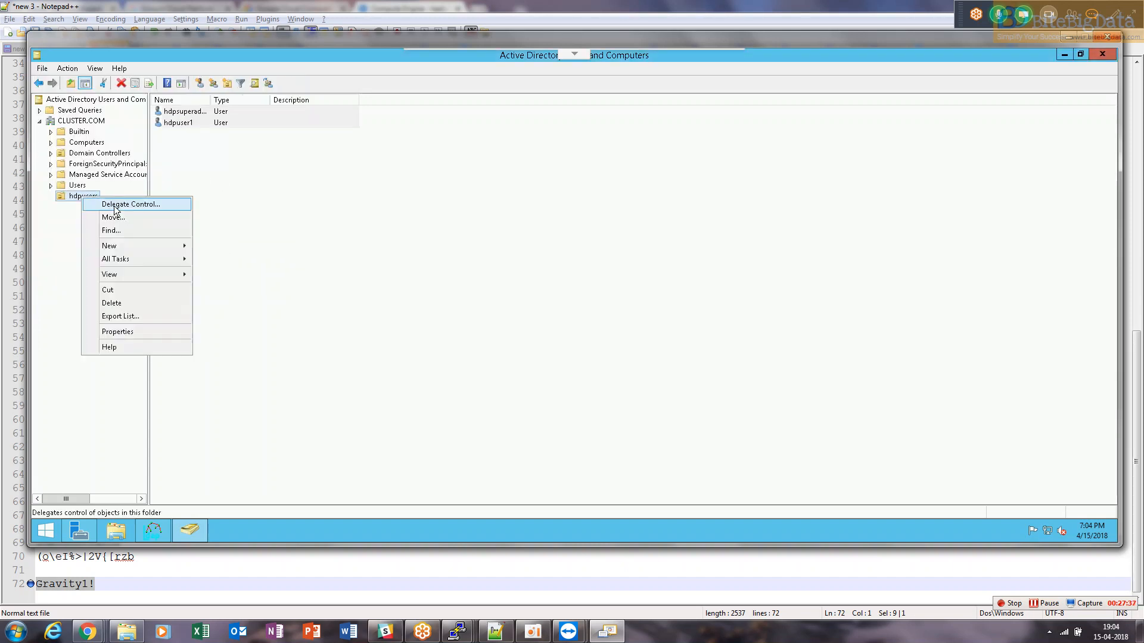
mouse_move(159, 246)
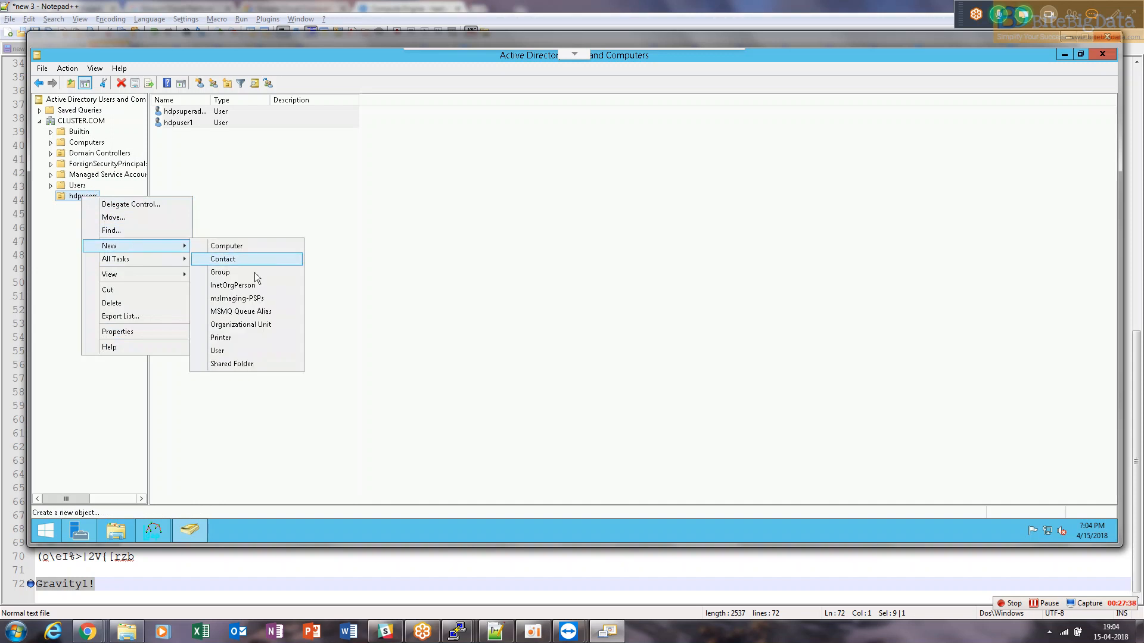
click(245, 350)
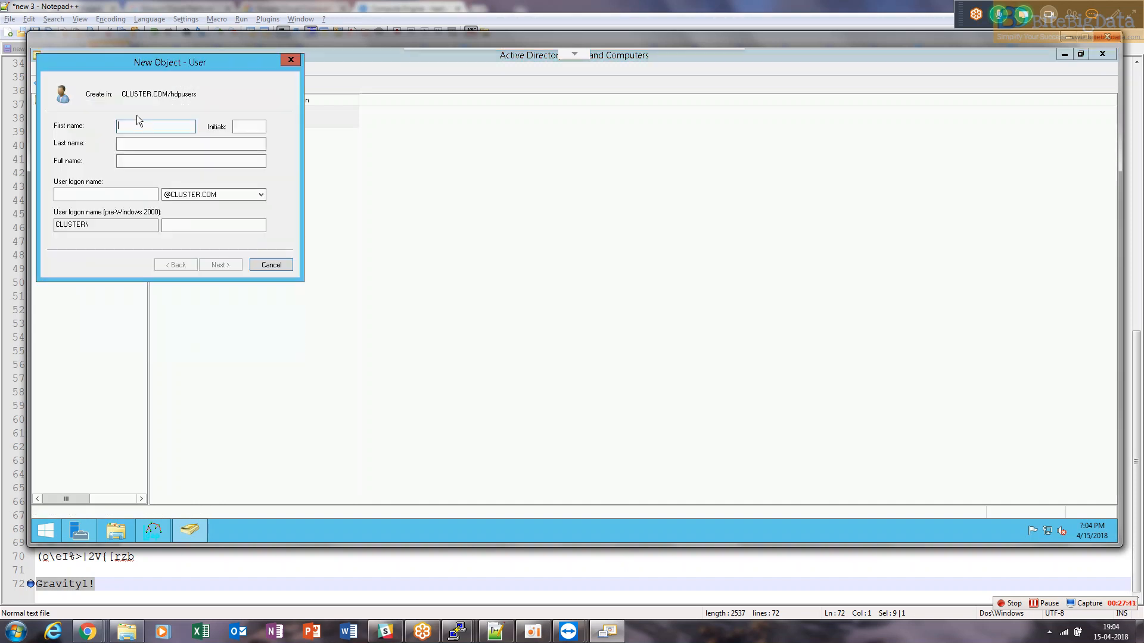
text(hdpuser2)
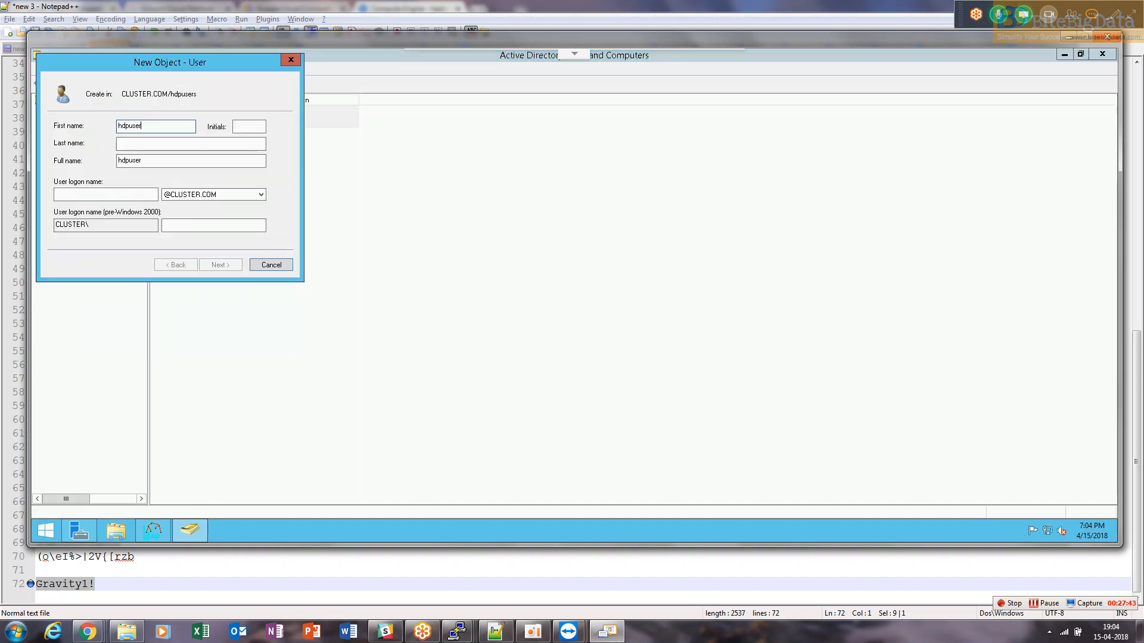
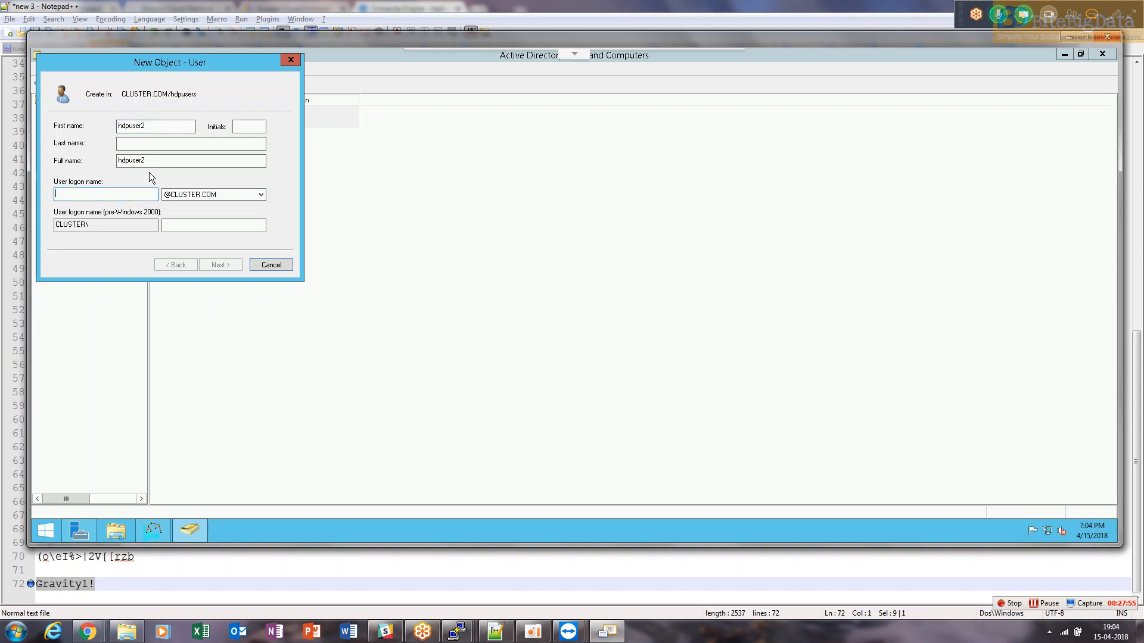
Step: Give the new user hdpuser2 the matching logon name hdpuser2 and proceed to the password settings
drag(145, 160, 107, 160)
key(ctrl+c)
key(Tab)
key(ctrl+v)
click(220, 266)
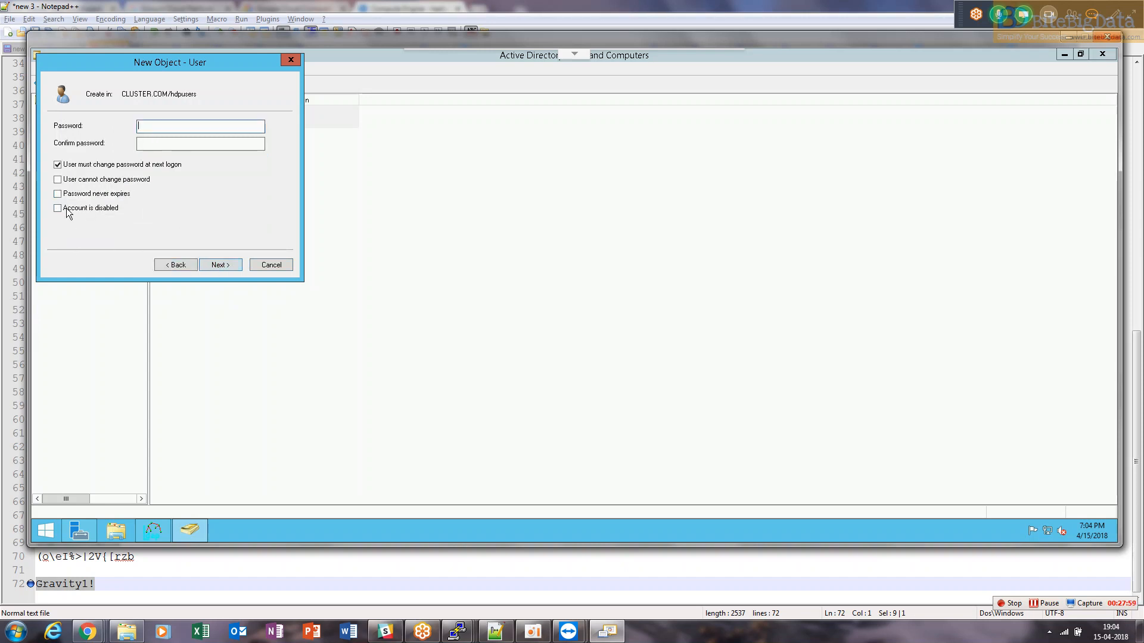
Step: Make hdpuser2's password never expire without a forced change, enter and confirm the account password from the notes, and finish creating the user
click(58, 165)
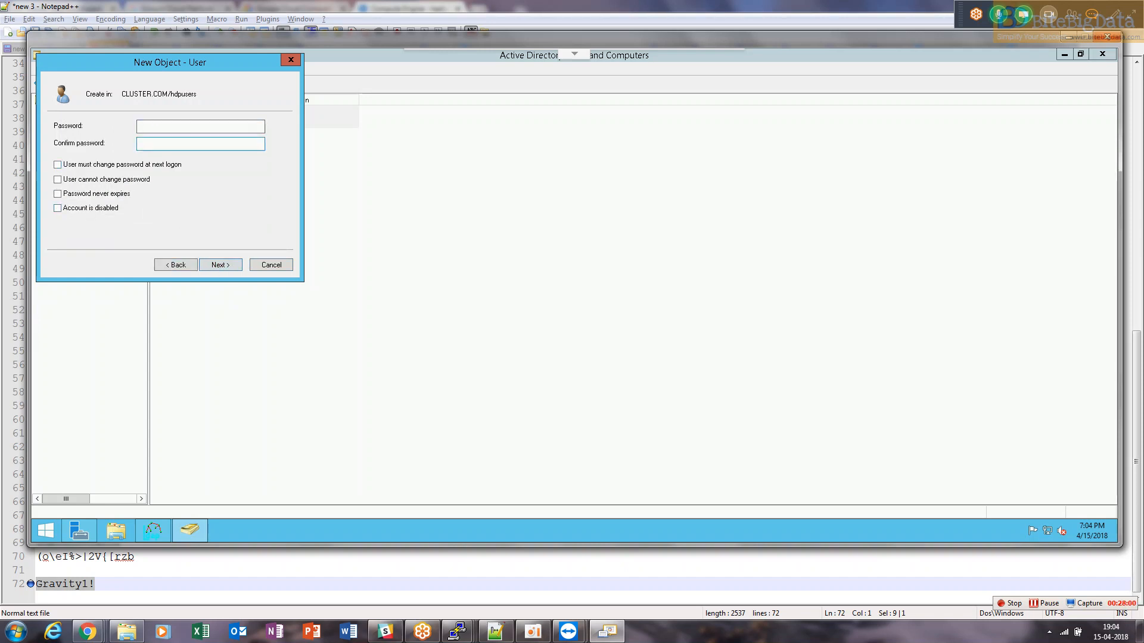
click(58, 194)
click(200, 126)
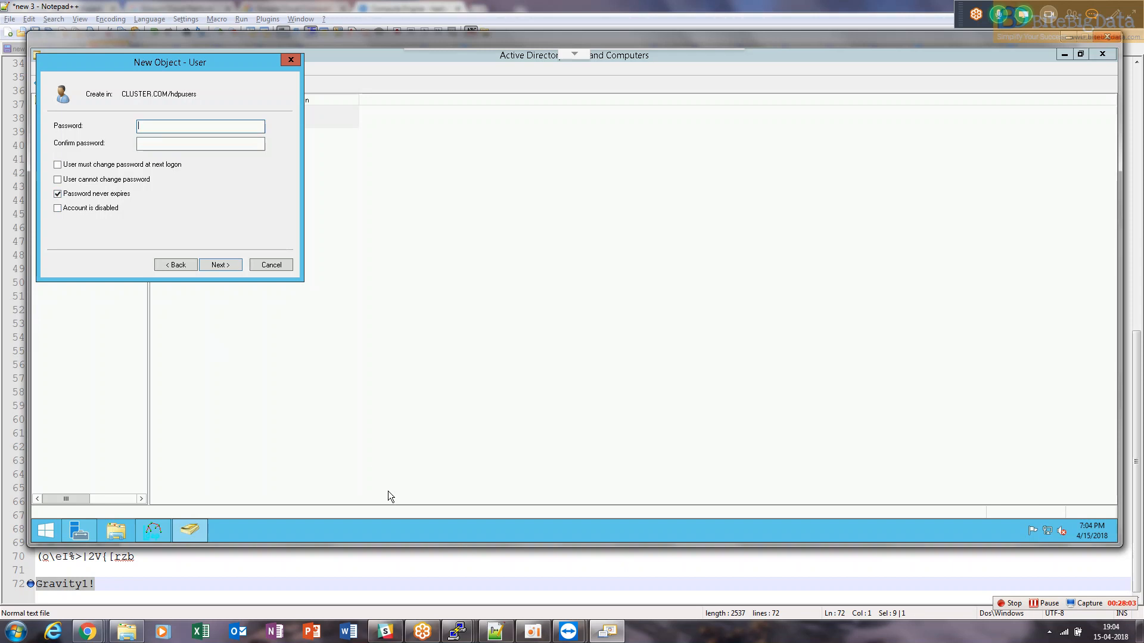
click(495, 630)
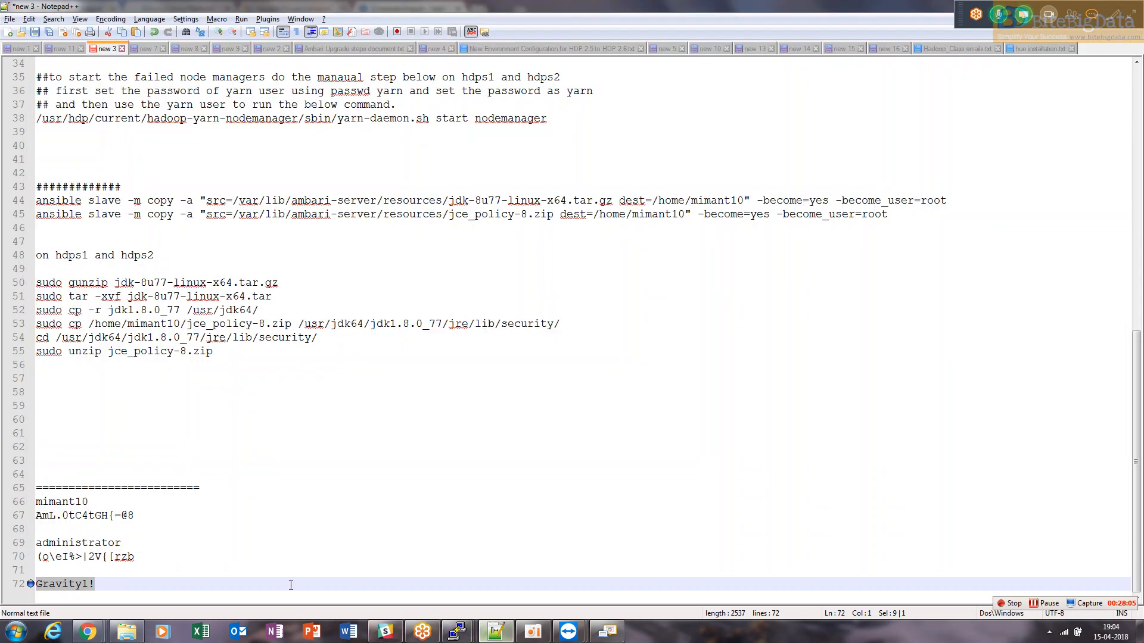
key(alt+Tab)
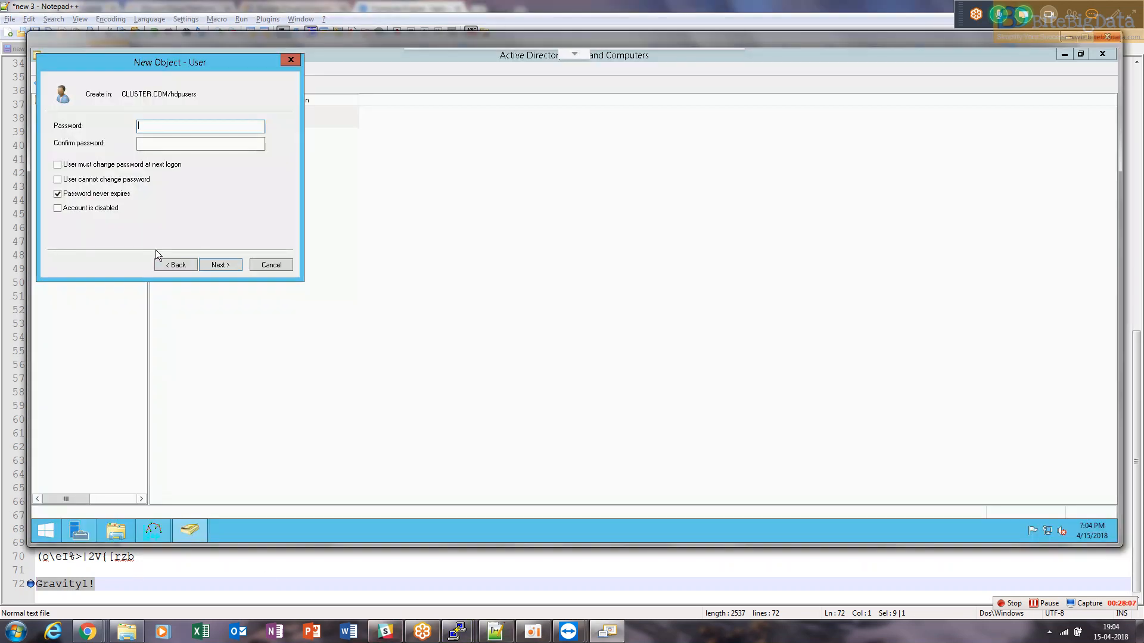
key(ctrl+v)
key(Tab)
key(ctrl+v)
click(207, 265)
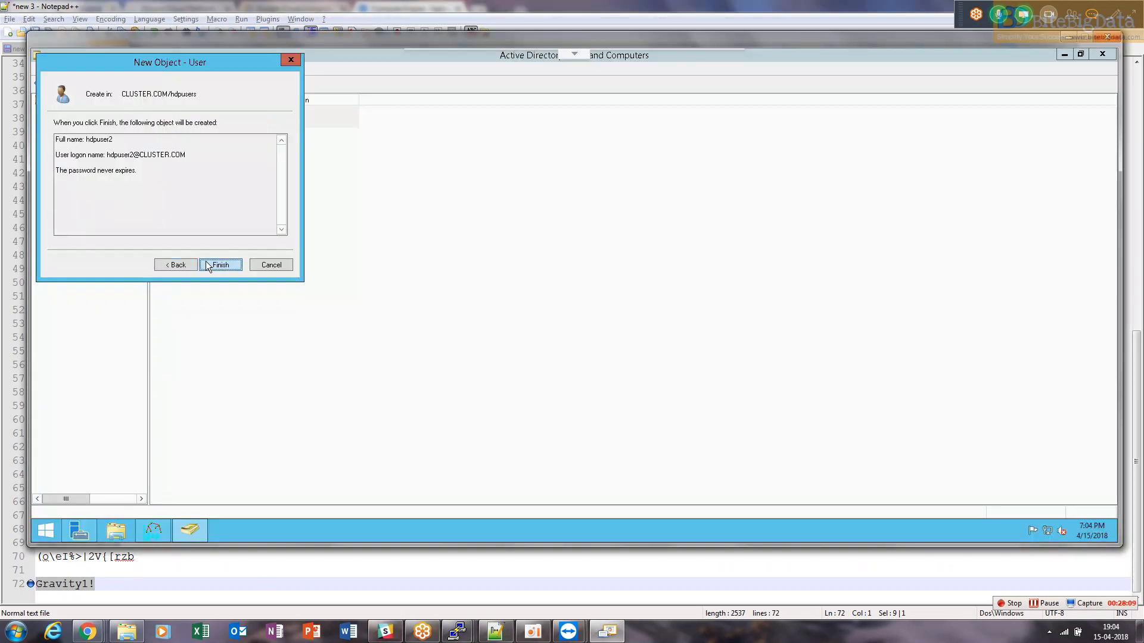
click(227, 263)
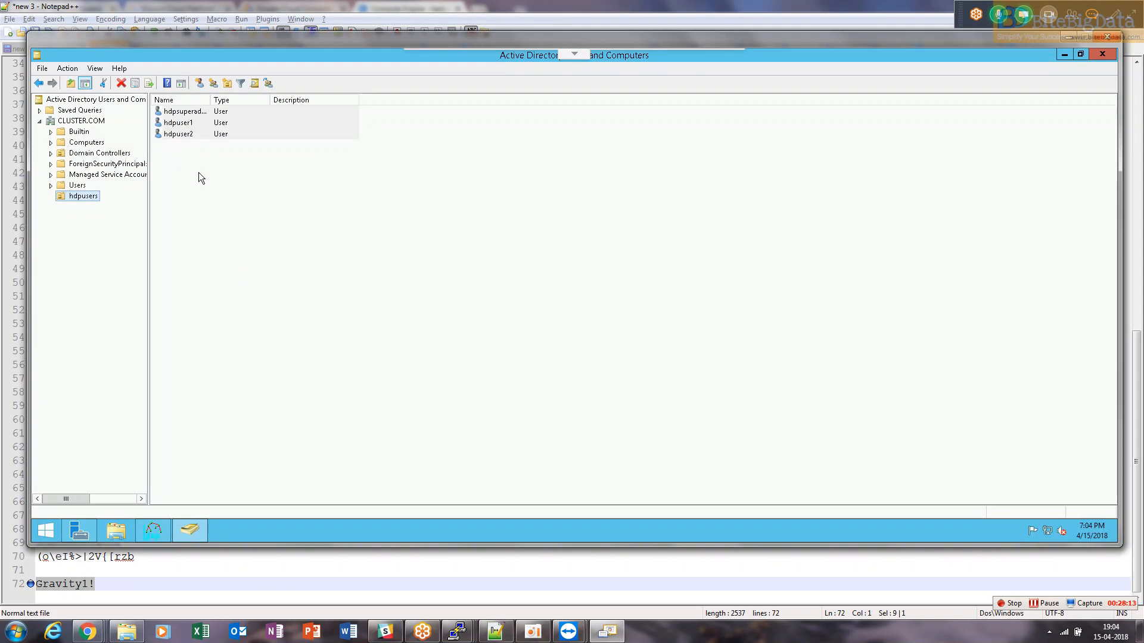
Step: Start another user in the hdpusers unit with hdpadmin1 as first name and logon name, and proceed to the password settings
right_click(83, 199)
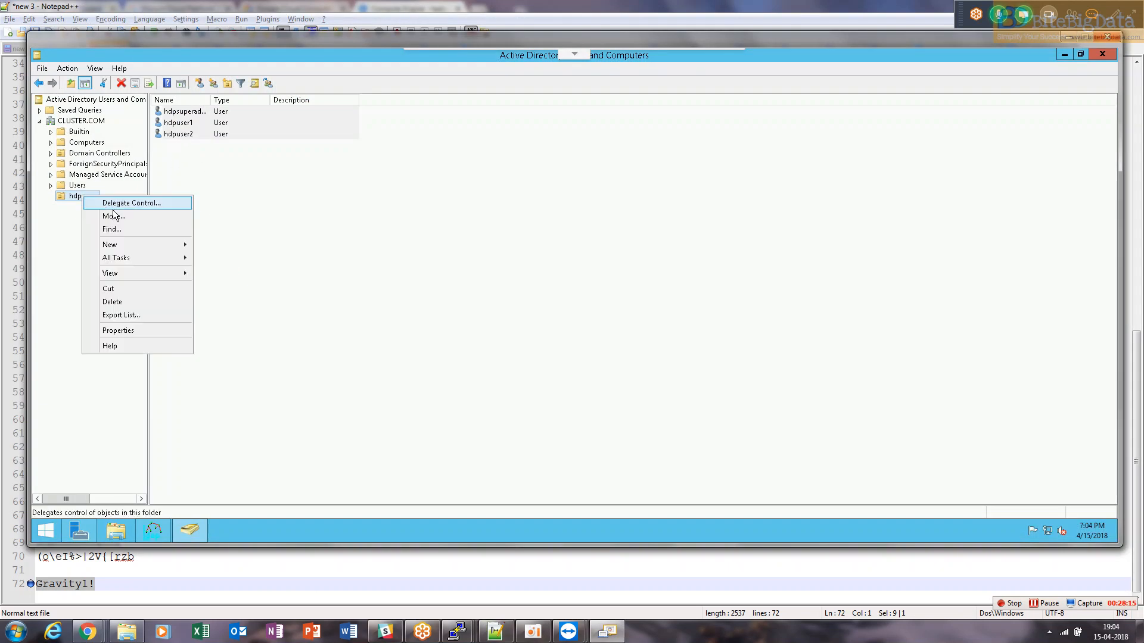
mouse_move(160, 245)
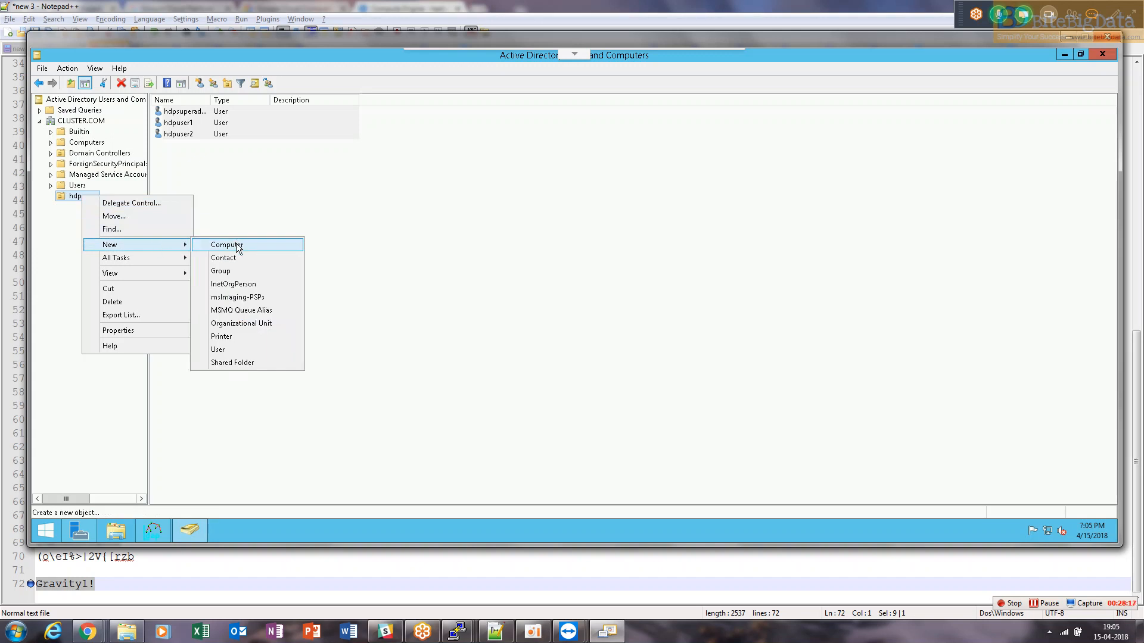
click(230, 348)
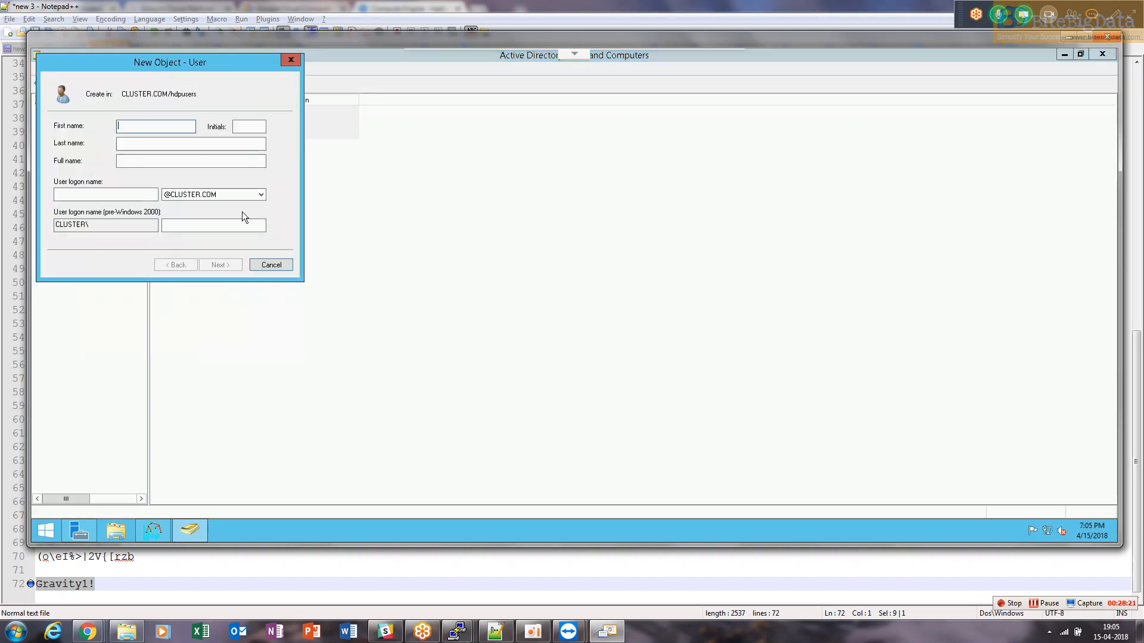
text(hdpadm)
key(Tab)
key(shift+Home)
key(ctrl+c)
click(122, 196)
key(ctrl+v)
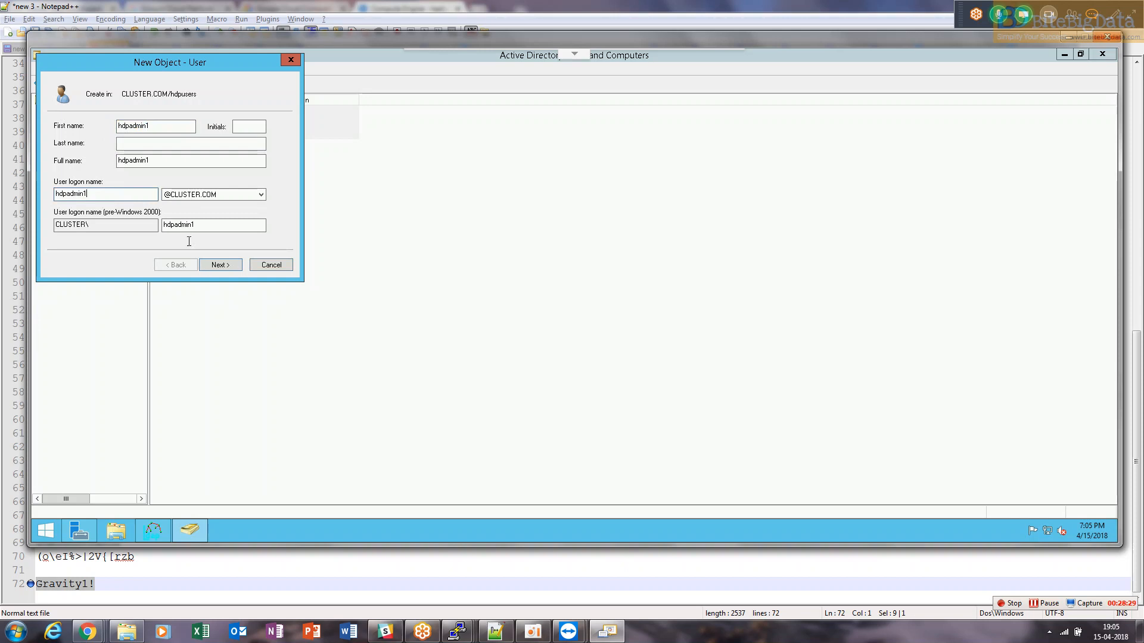
click(221, 266)
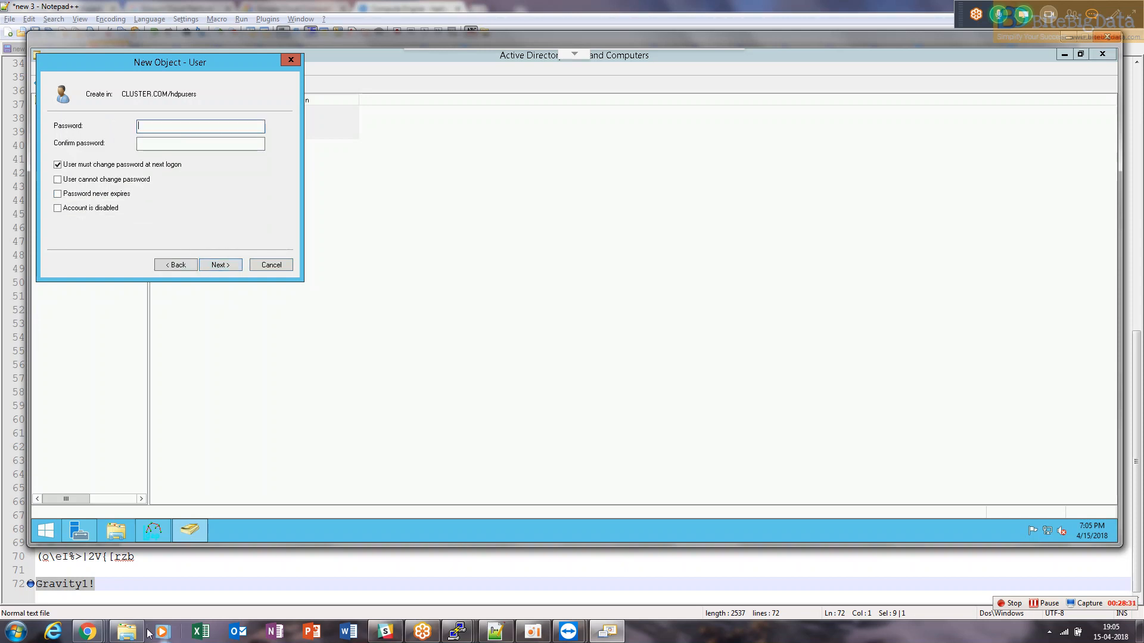
Step: Enter and confirm hdpadmin1's account password from the notes, drop the forced password change, and finish creating the user
click(457, 631)
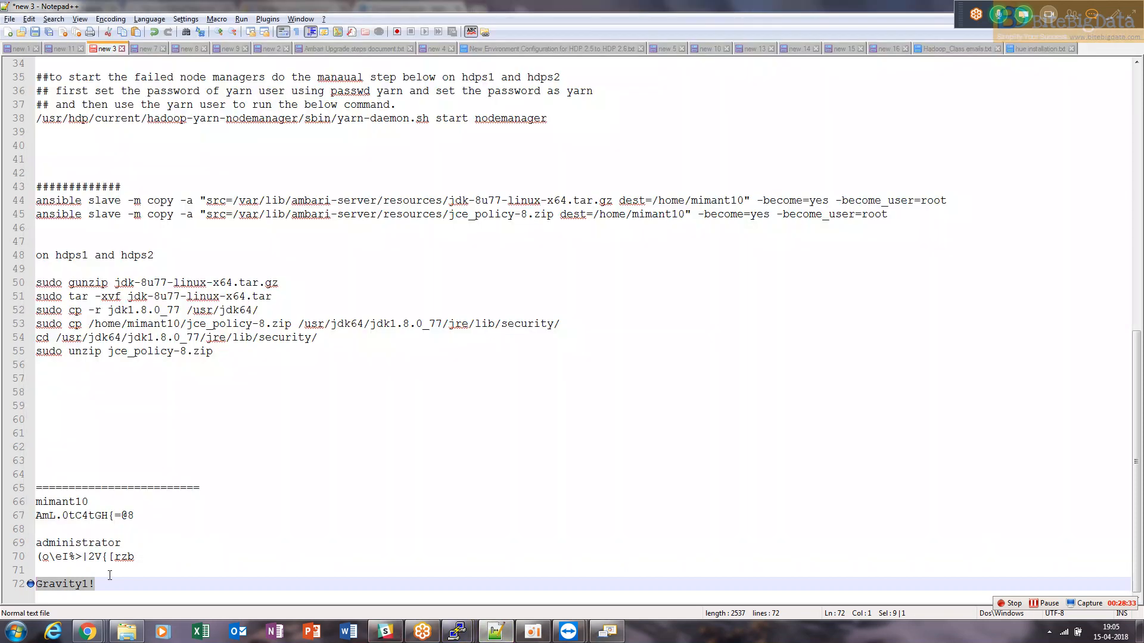
key(alt+Tab)
key(ctrl+v)
key(Tab)
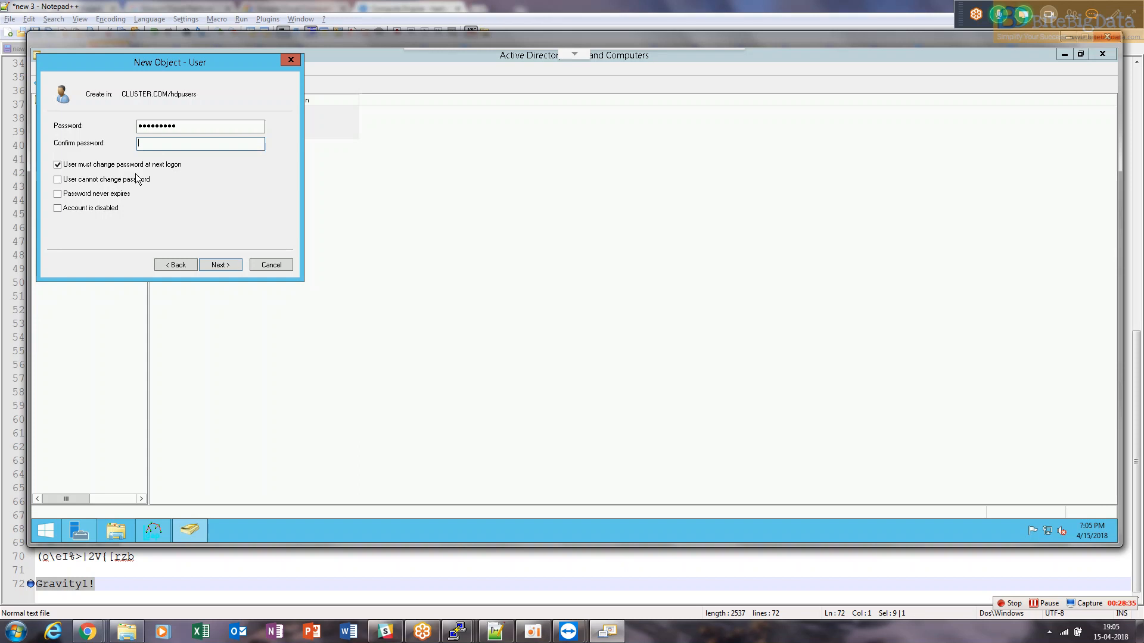
key(ctrl+v)
click(58, 165)
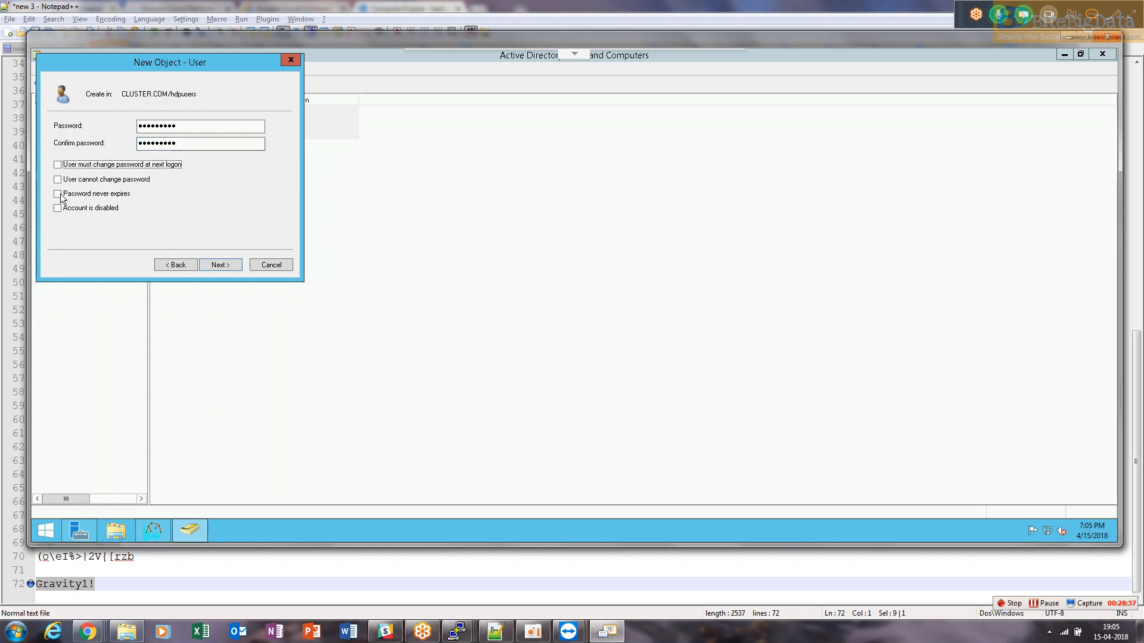
click(61, 195)
click(143, 198)
click(219, 265)
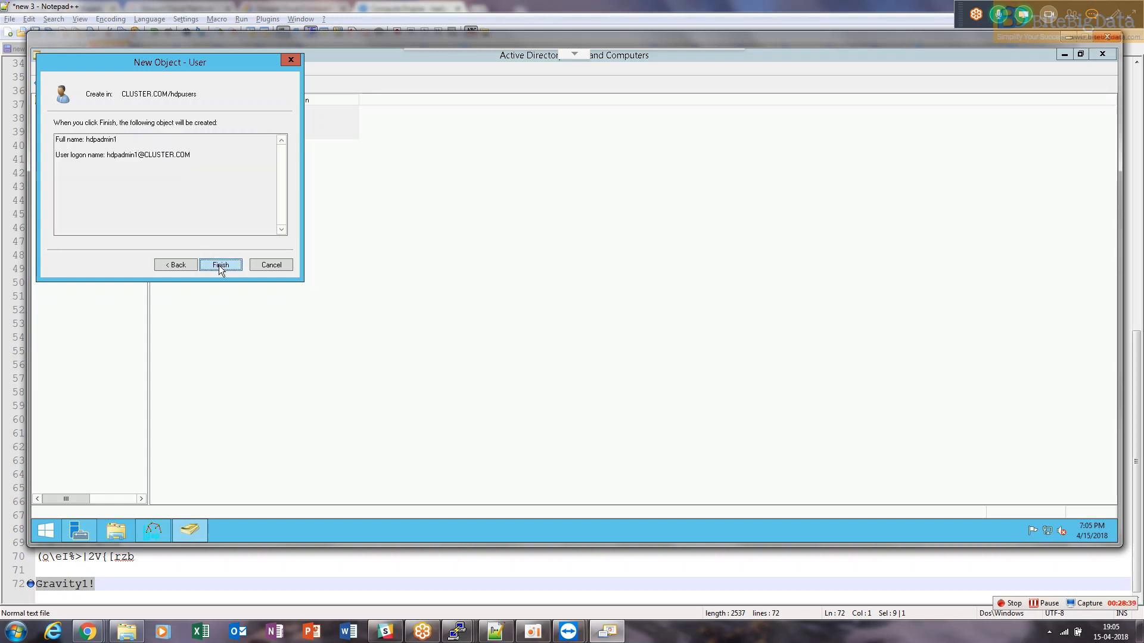
click(219, 265)
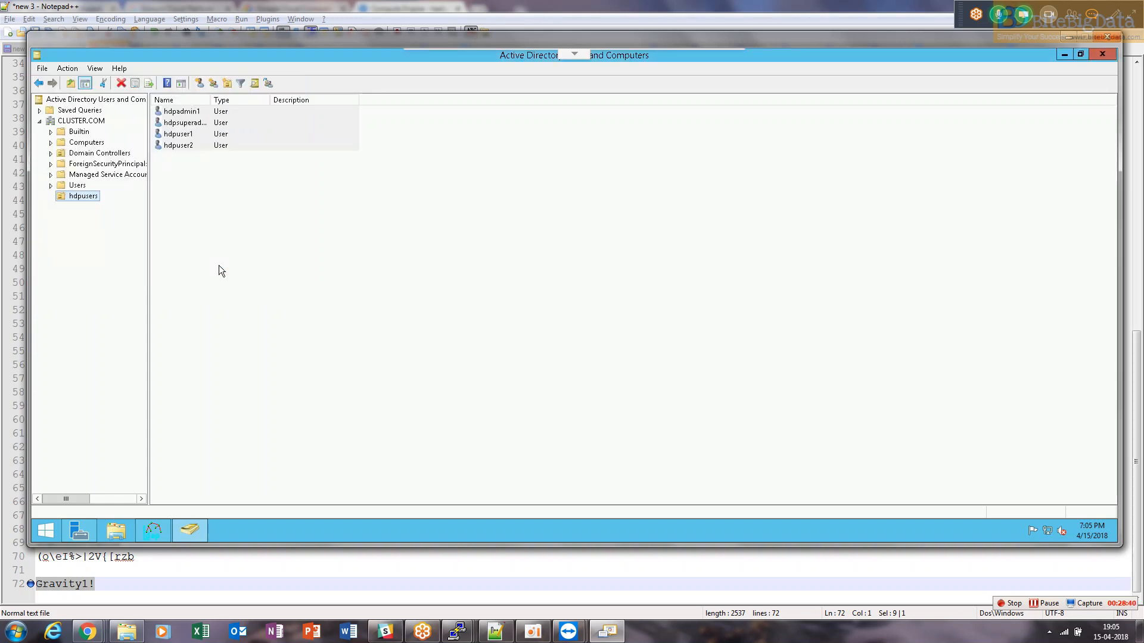
Step: Start a new user in the hdpusers unit with first name and logon name hdpadmin2, and continue to its password settings
right_click(77, 198)
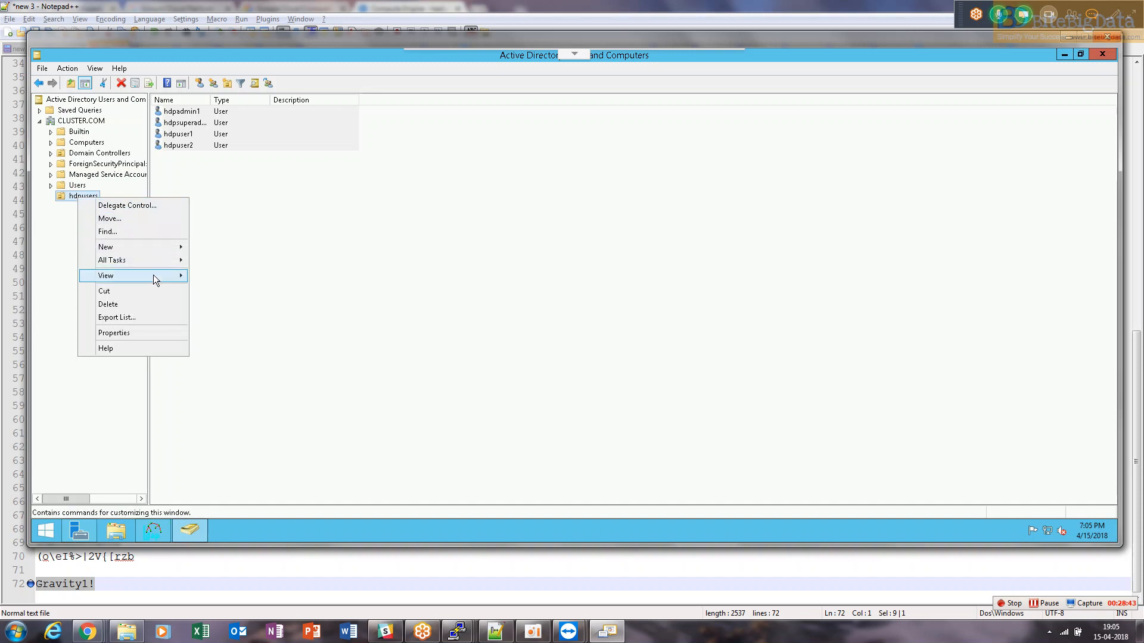
mouse_move(174, 250)
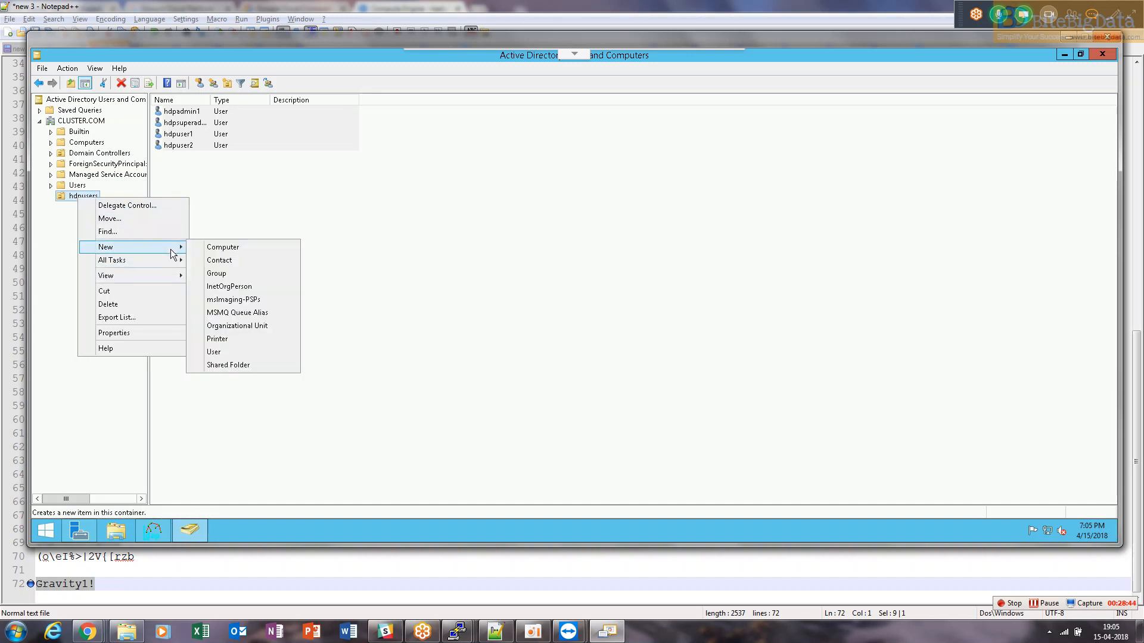
click(234, 350)
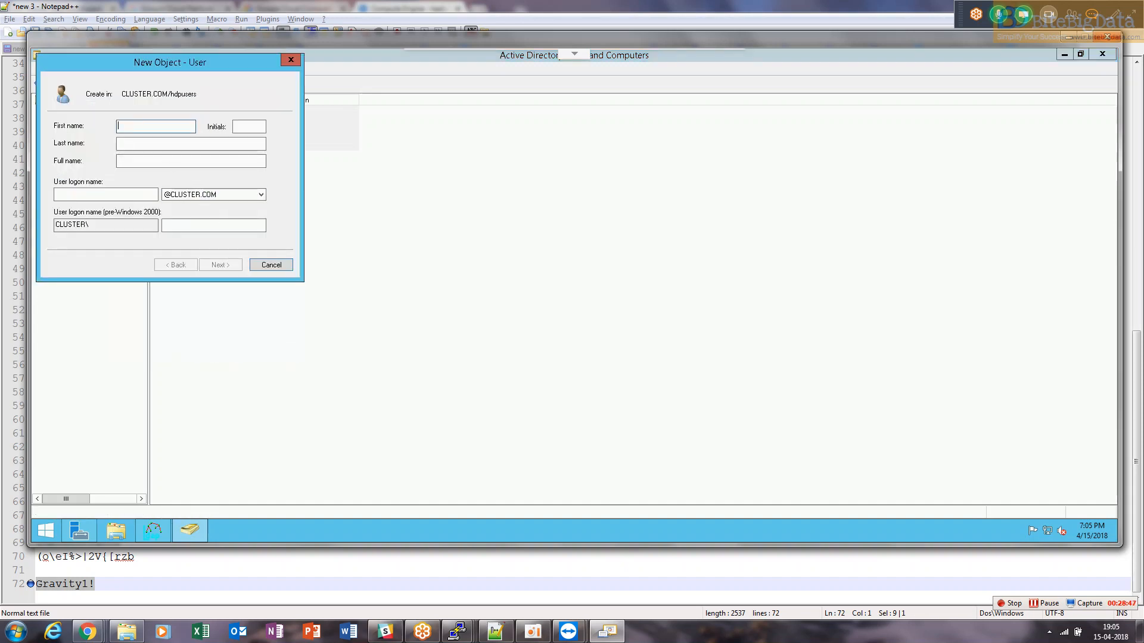
text(hdpadmin2)
drag(152, 125, 99, 126)
key(ctrl+c)
click(102, 194)
key(ctrl+v)
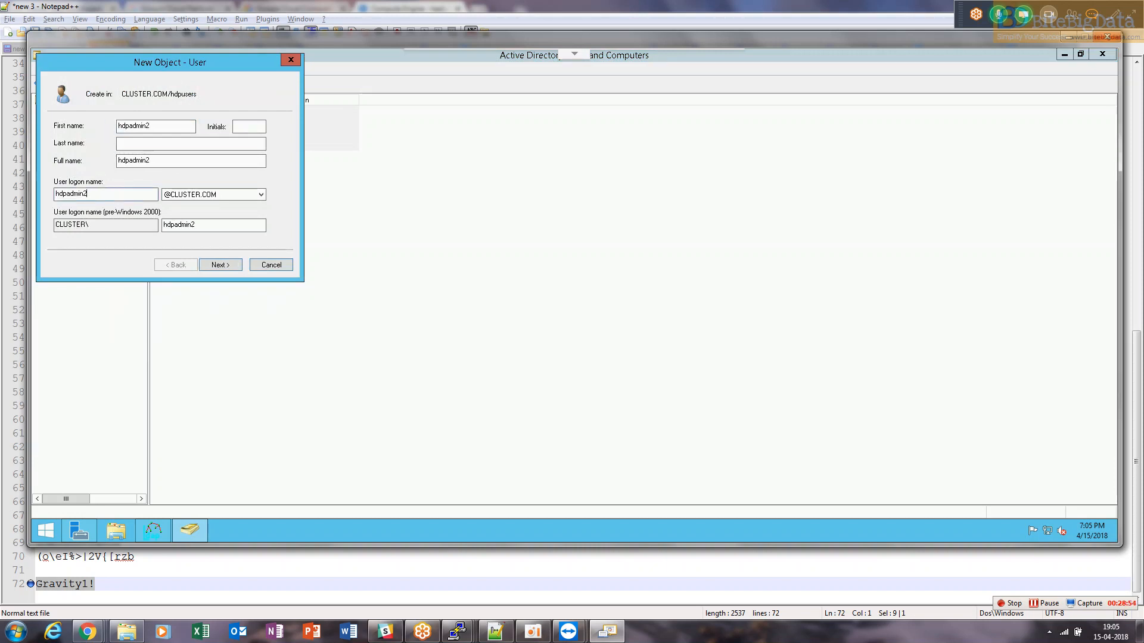
click(225, 270)
Step: Set hdpadmin2's password to never expire without a forced change, enter and confirm the account password, and finish creating the user
click(509, 630)
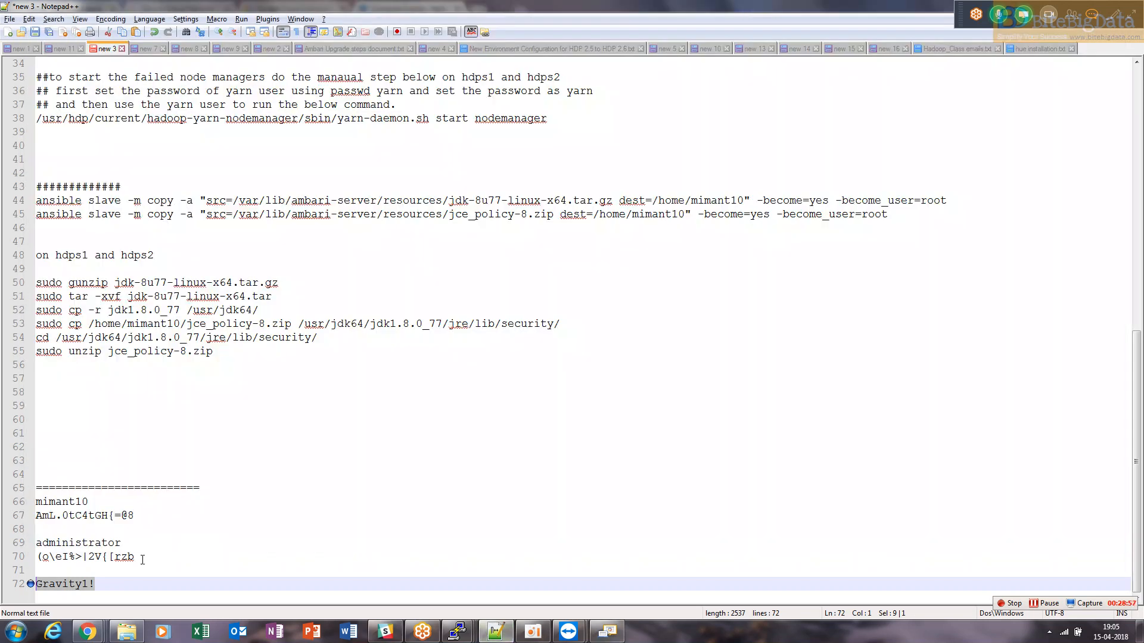
key(alt+Tab)
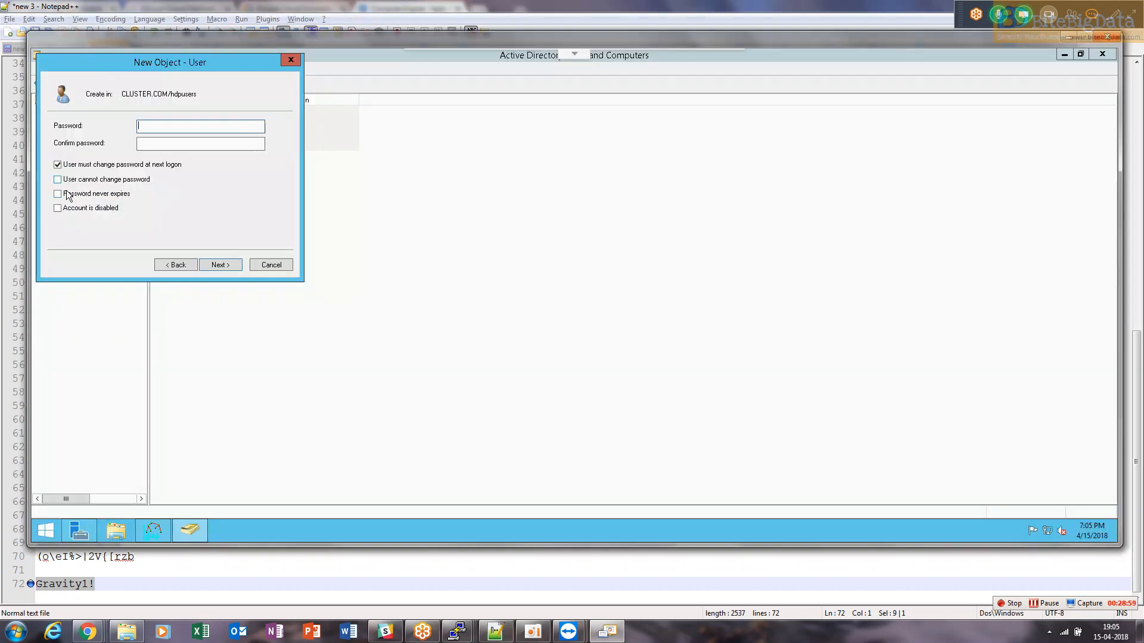
click(58, 194)
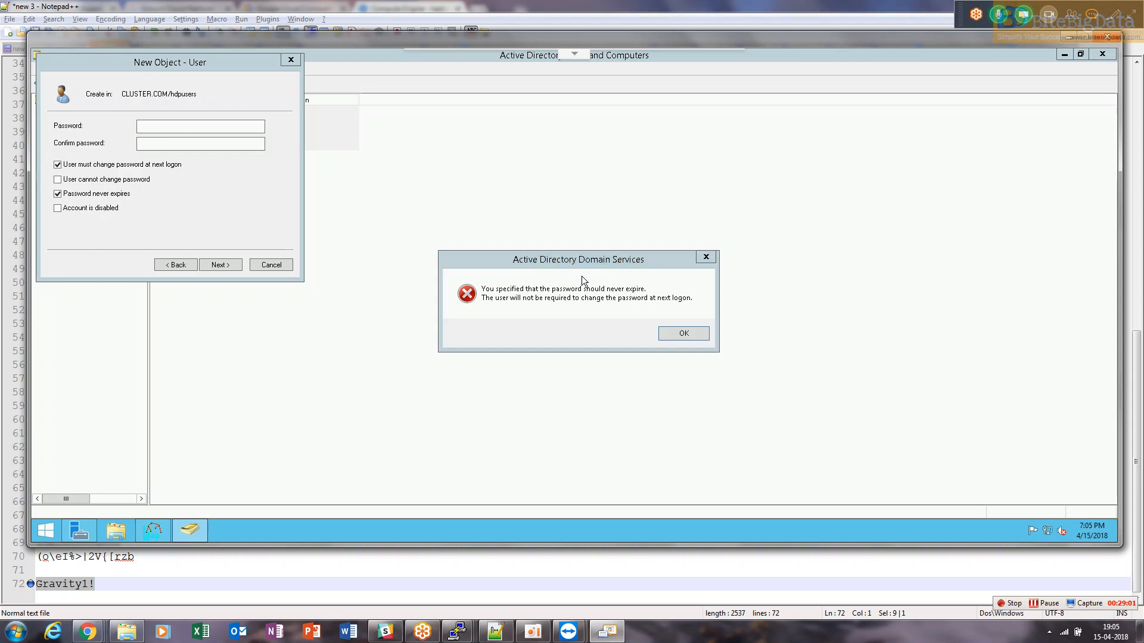
click(684, 334)
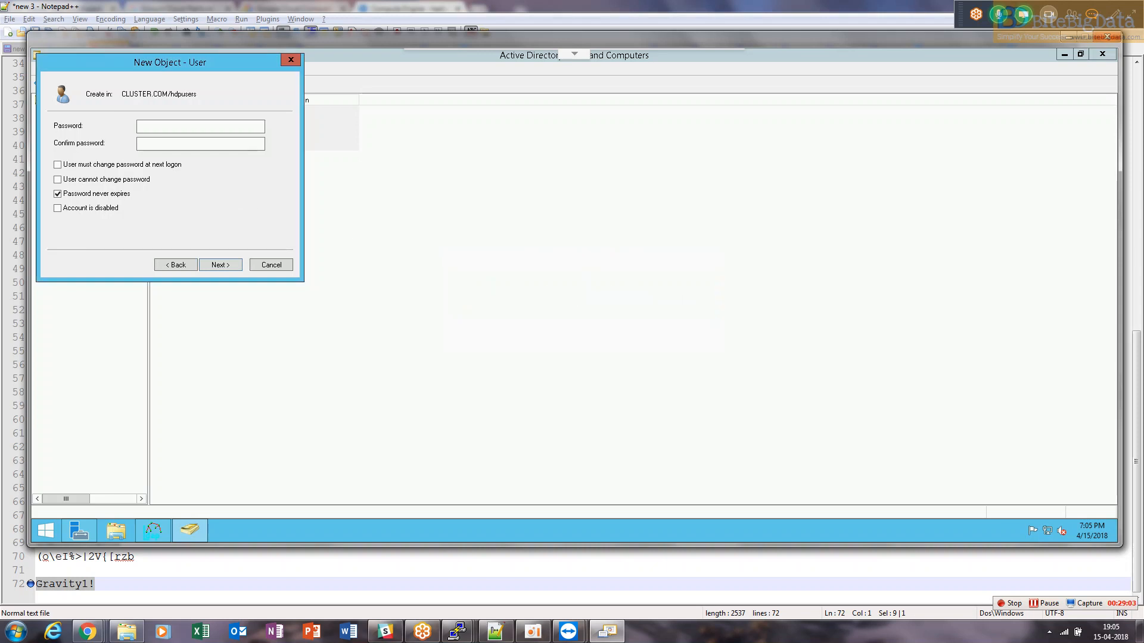
click(175, 127)
key(ctrl+v)
key(Tab)
key(ctrl+v)
click(217, 263)
click(225, 264)
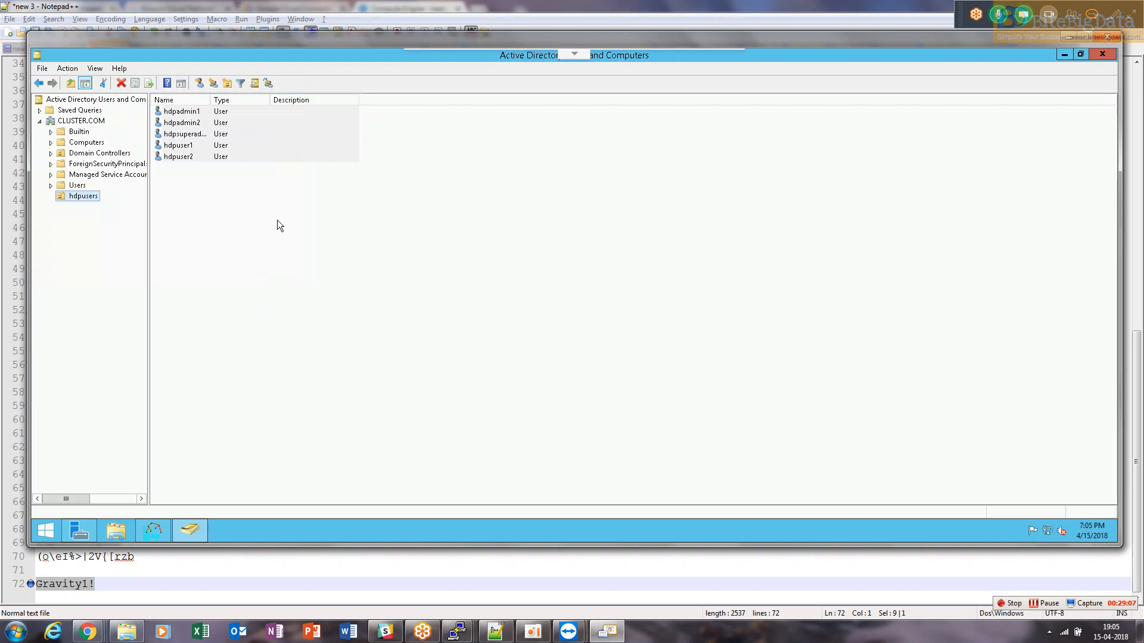
Step: Create a global security group named hdpdevs in the hdpusers unit, and widen the Name column of the object list
right_click(183, 191)
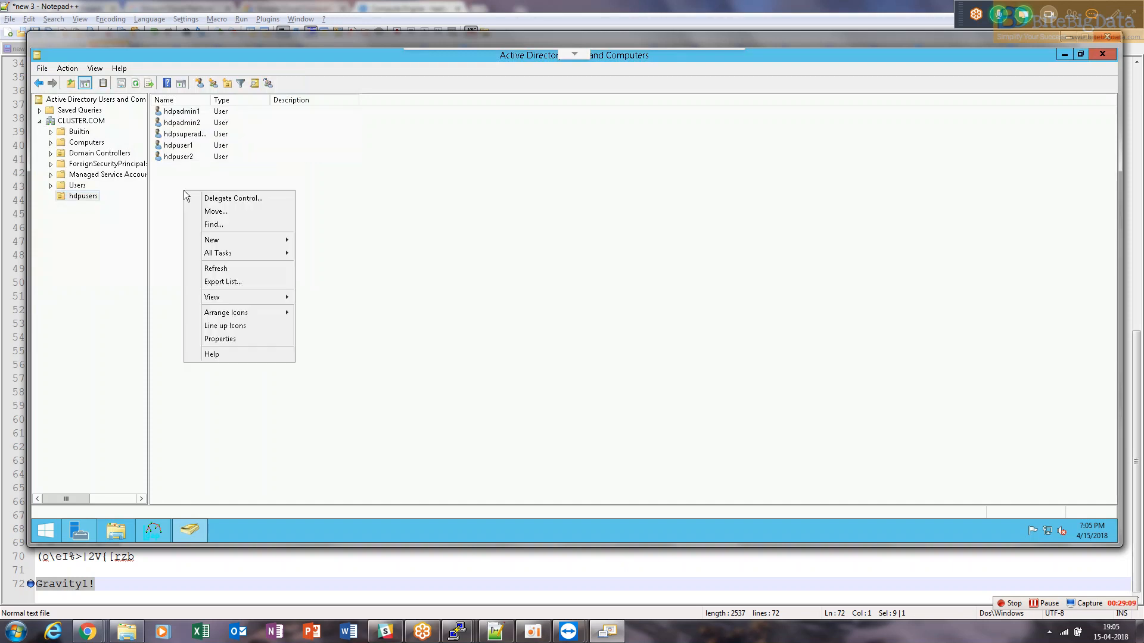
right_click(91, 201)
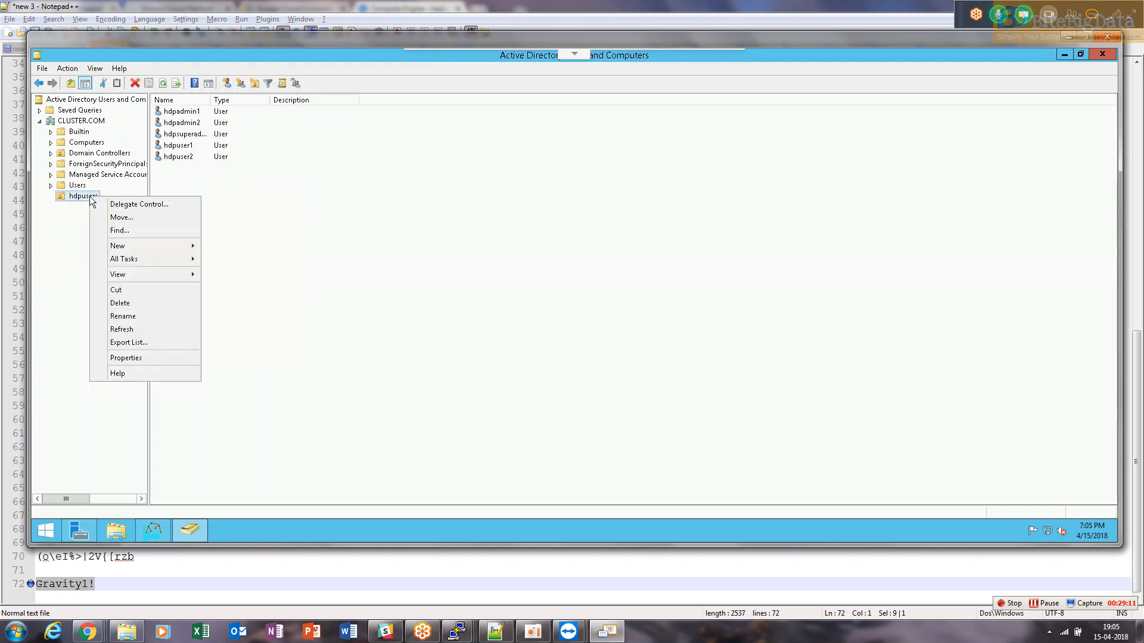
mouse_move(182, 245)
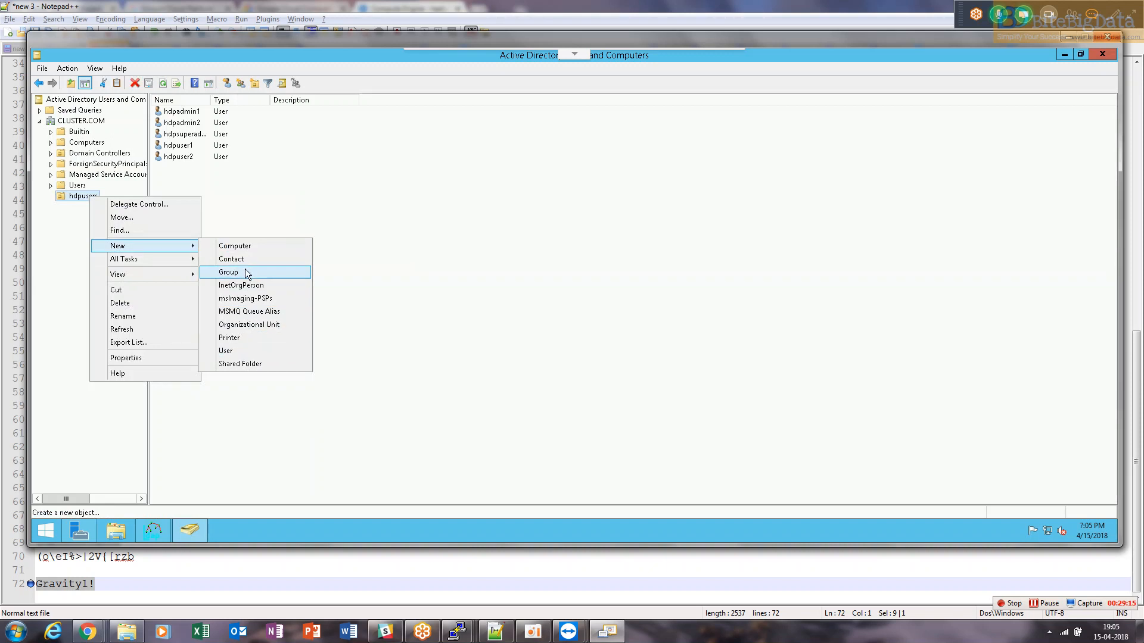
click(247, 274)
text(hdpdevs)
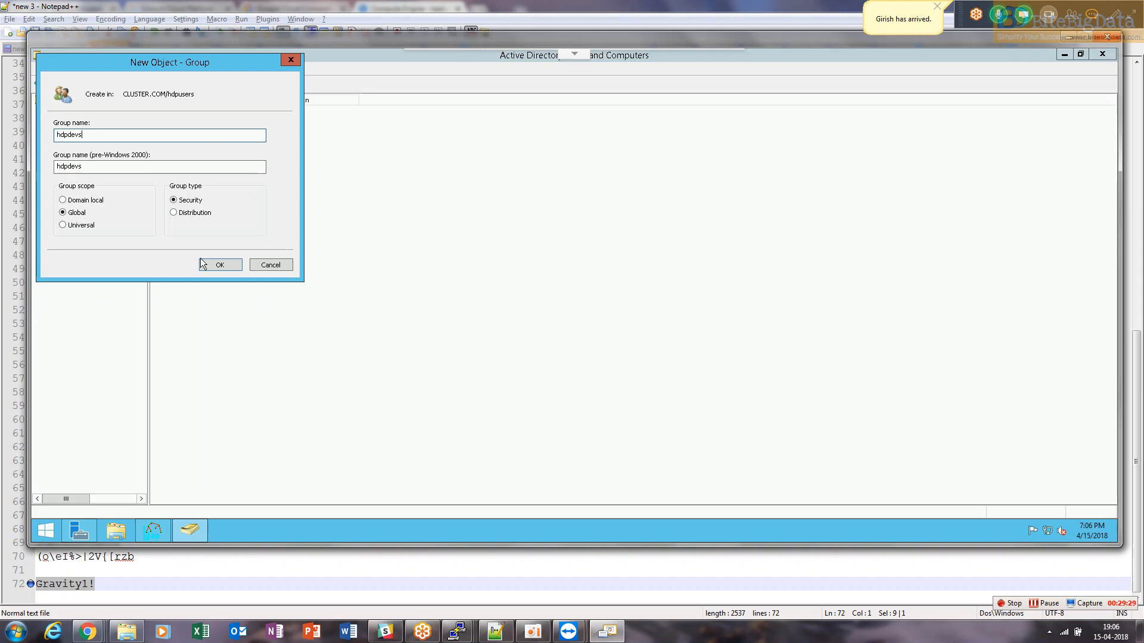
click(220, 265)
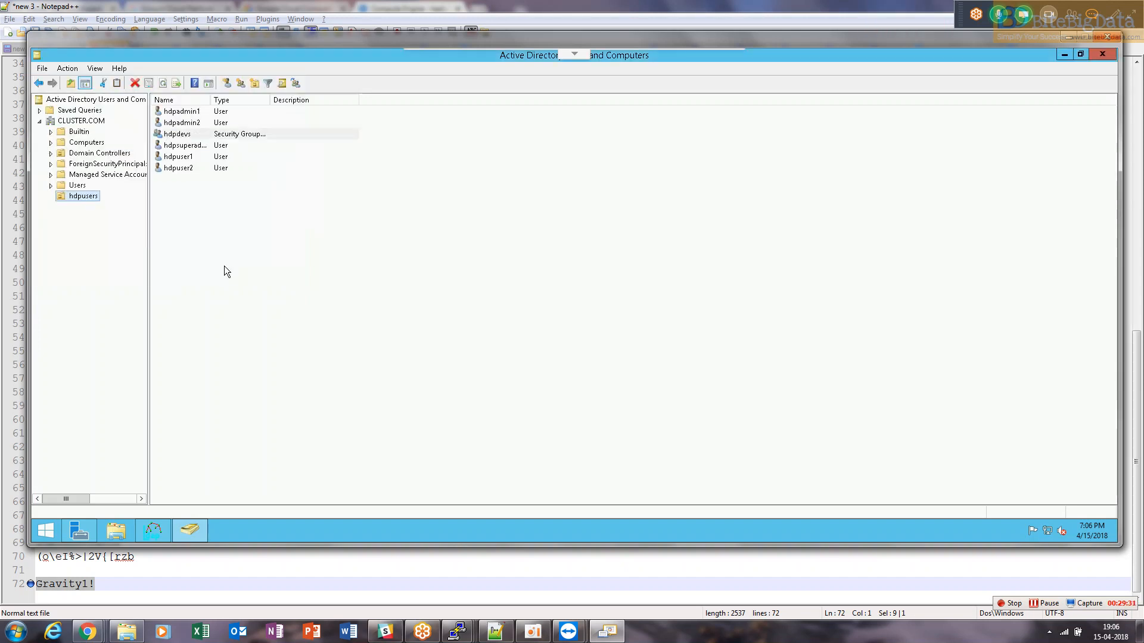
drag(210, 100, 247, 101)
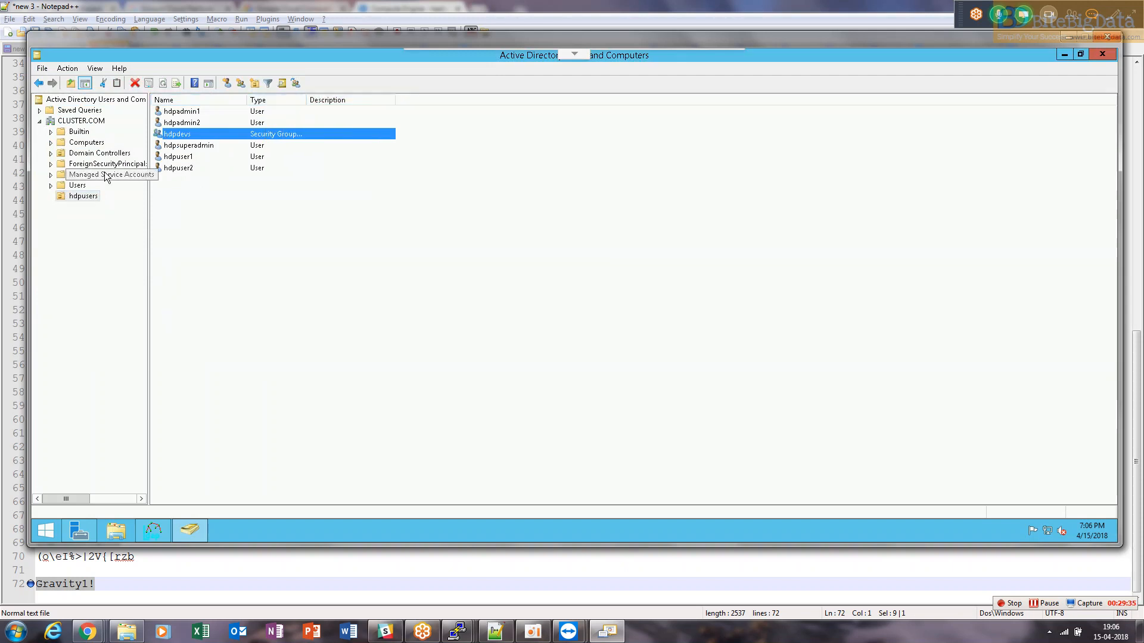
Step: Create a second global security group named hdpadmins in the hdpusers unit
right_click(89, 199)
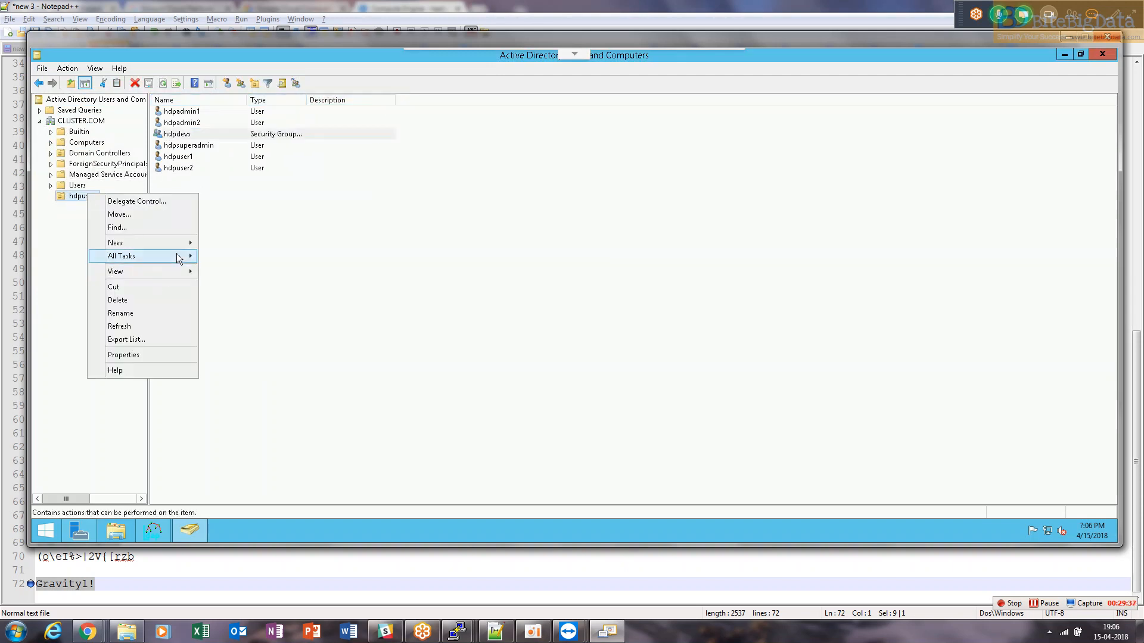
mouse_move(186, 245)
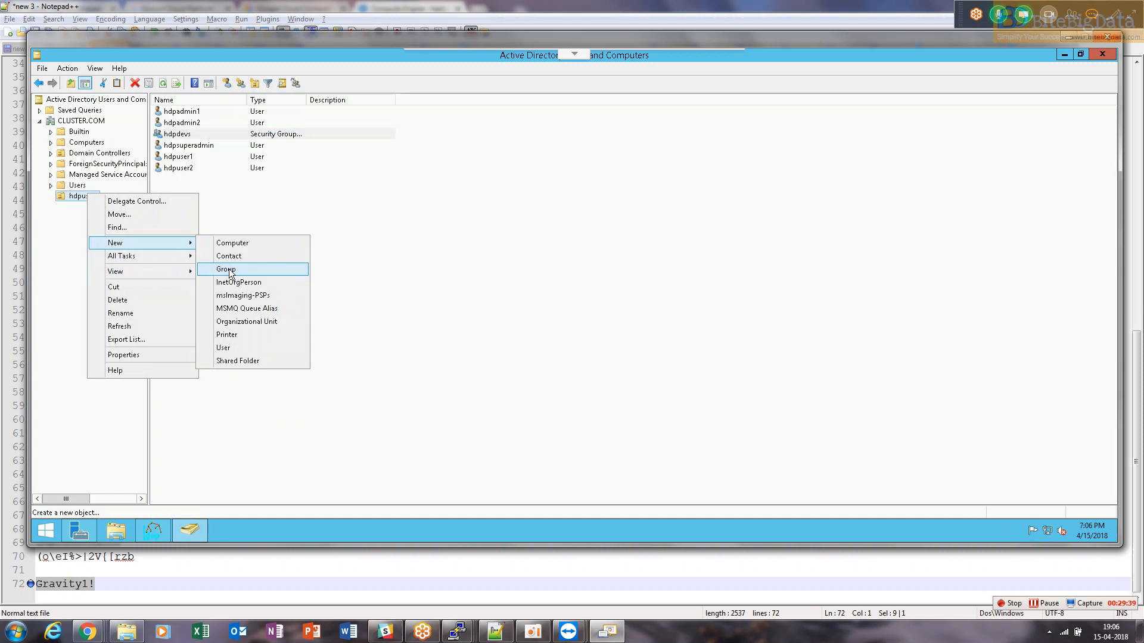
click(230, 271)
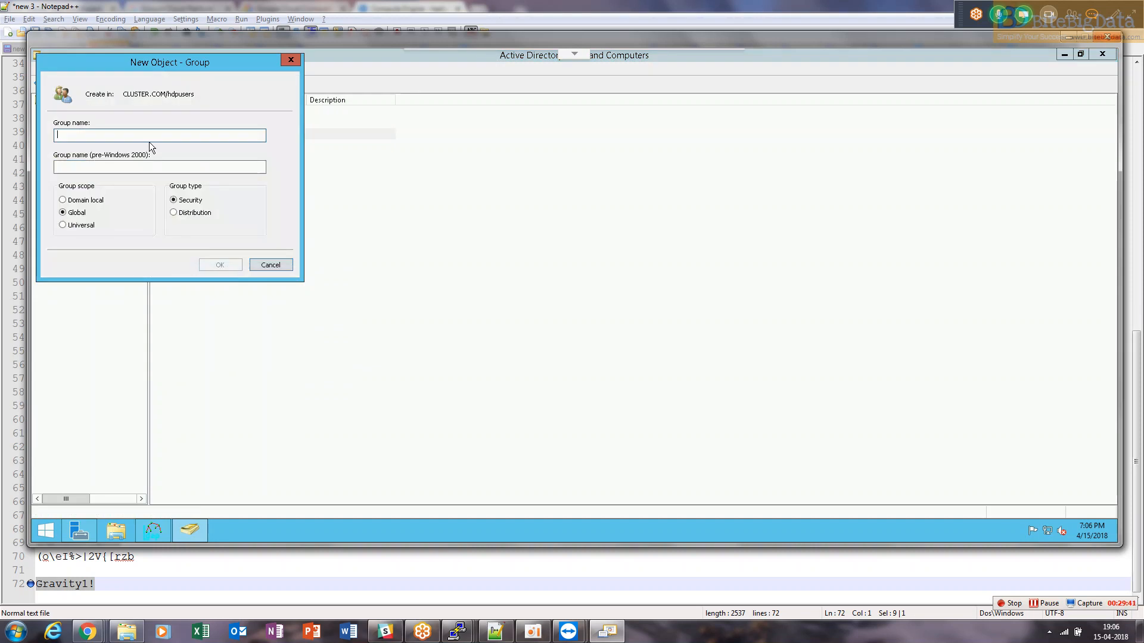
text(hdpa)
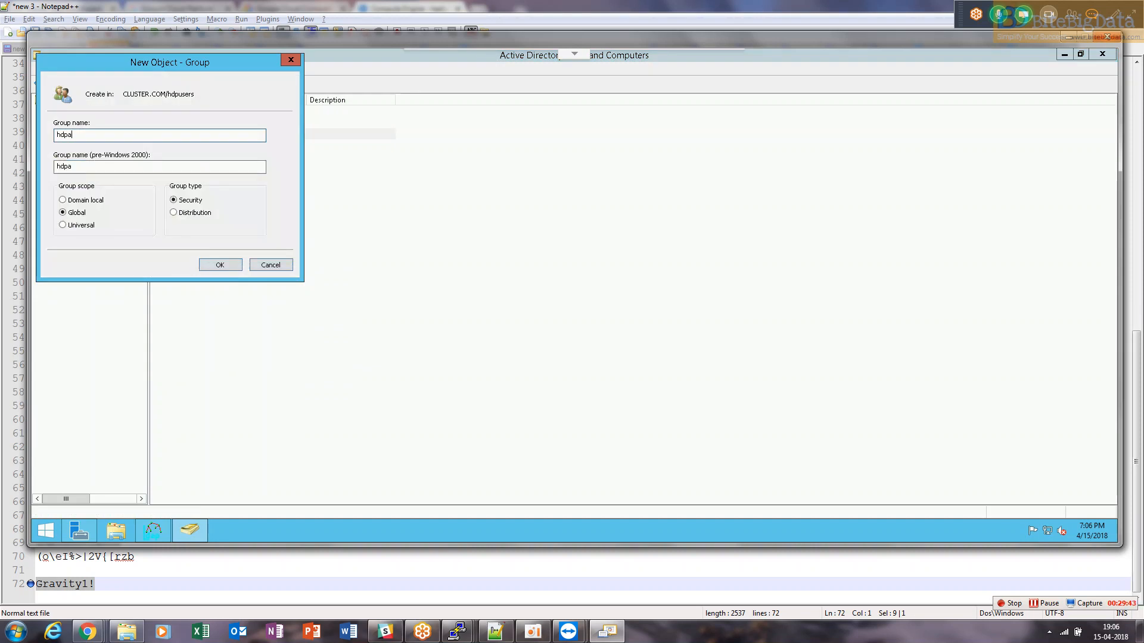
text(dmins)
click(219, 264)
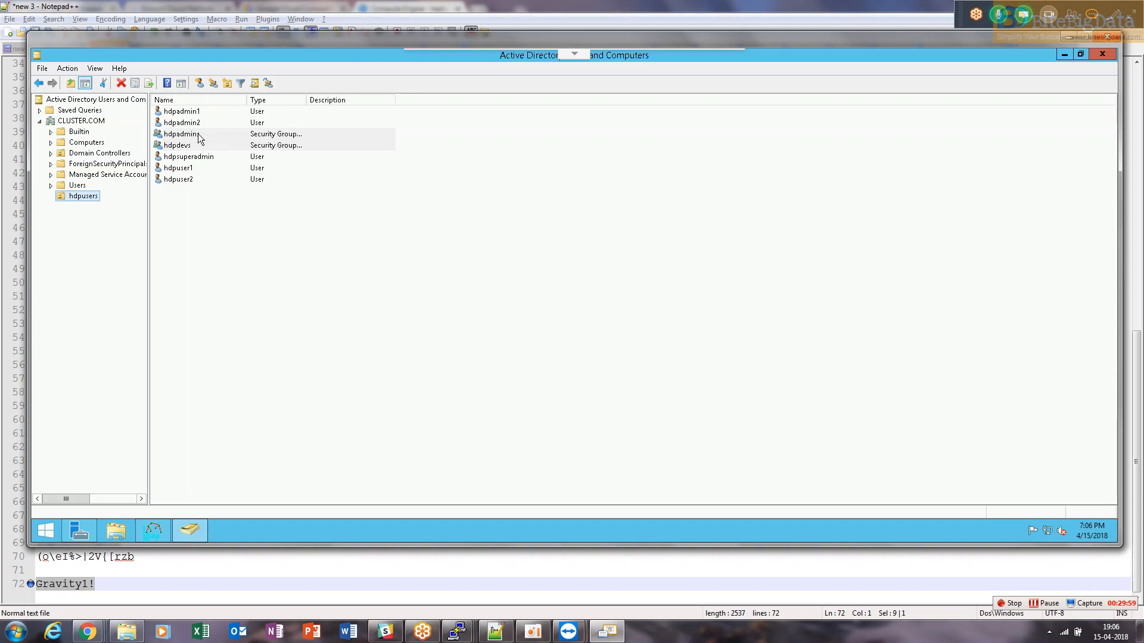
Step: Add the user hdpadmin1 to the hdpadmins group through its group memberships and save its properties
click(183, 112)
right_click(183, 111)
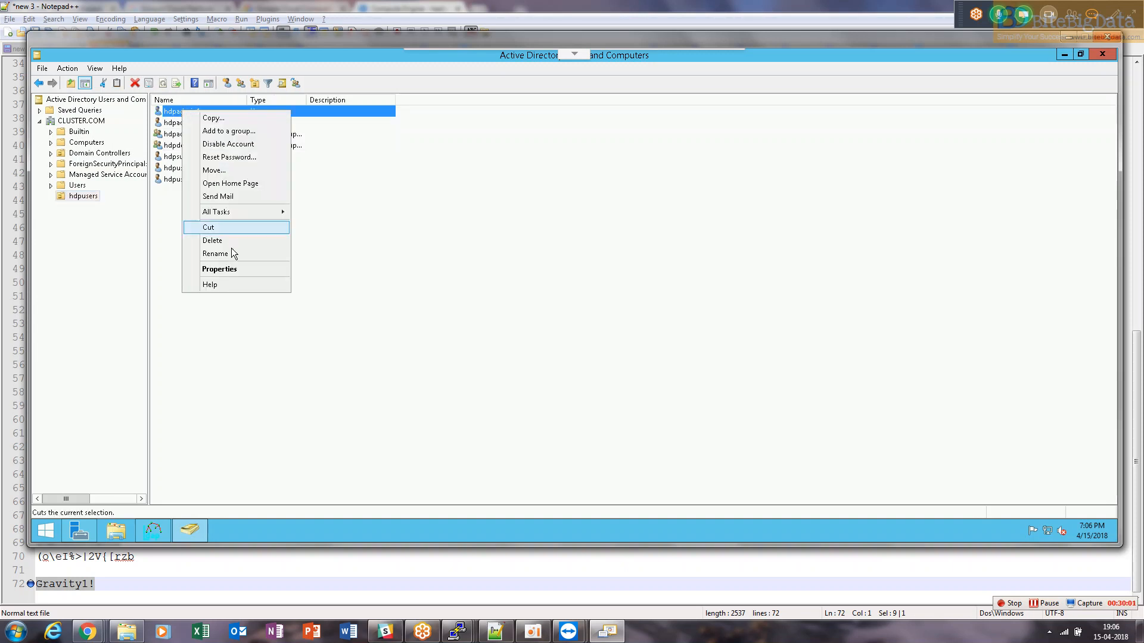
click(231, 270)
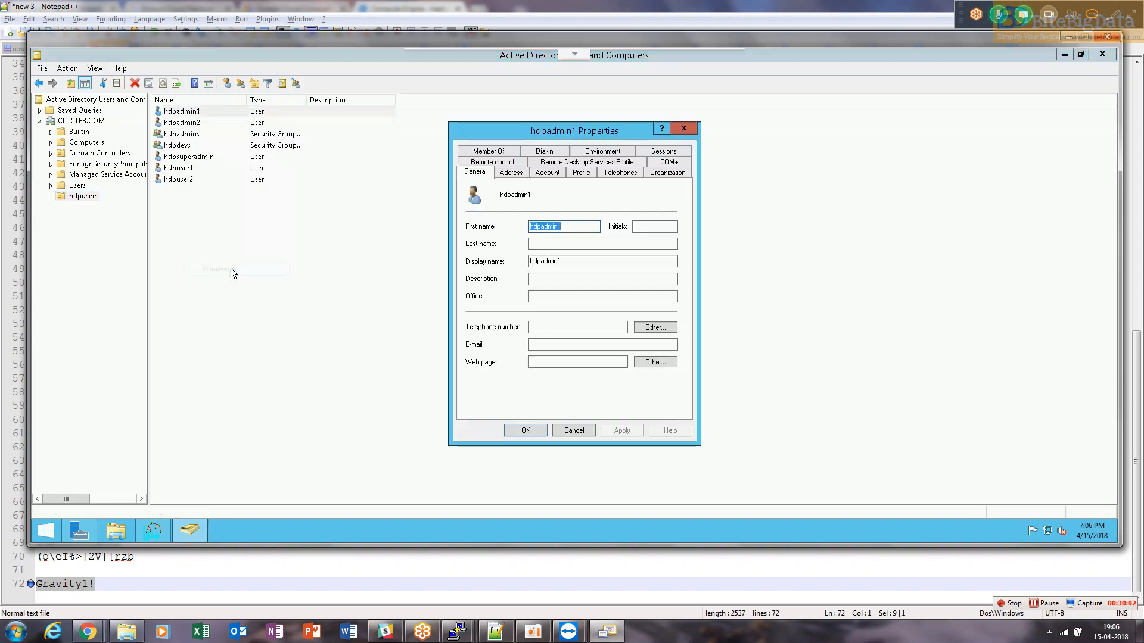
click(491, 149)
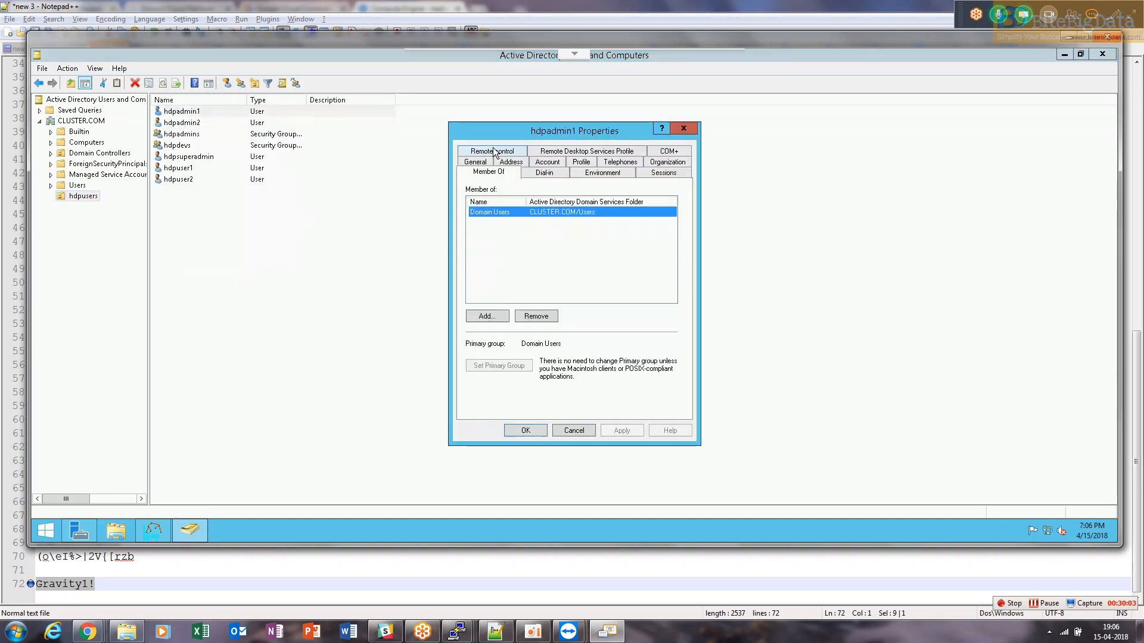
click(487, 319)
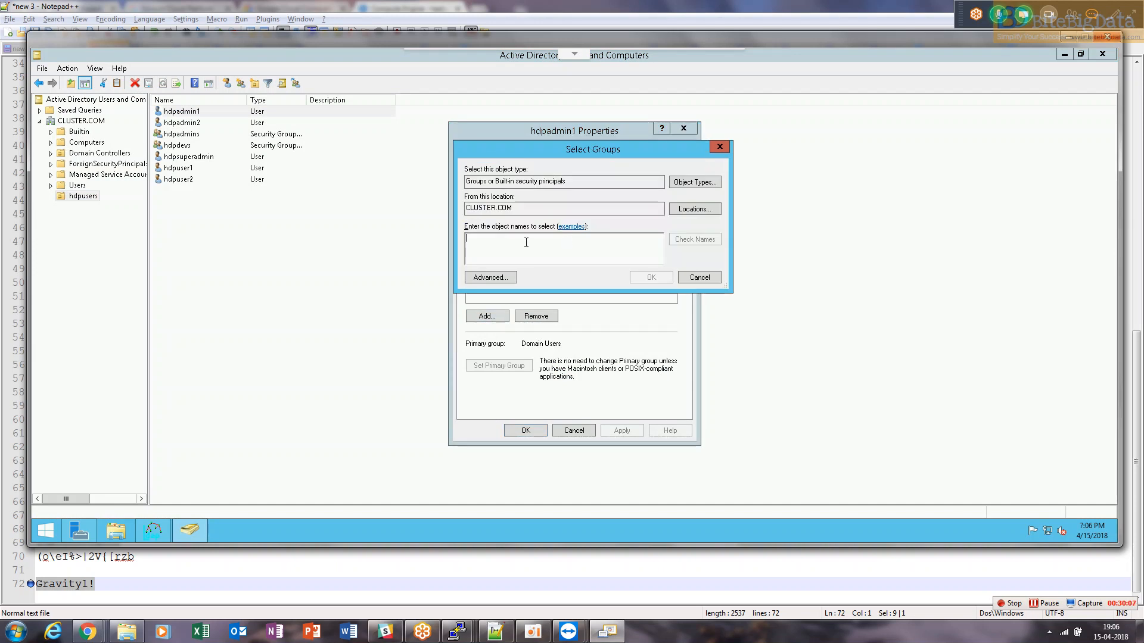
text(hdpad)
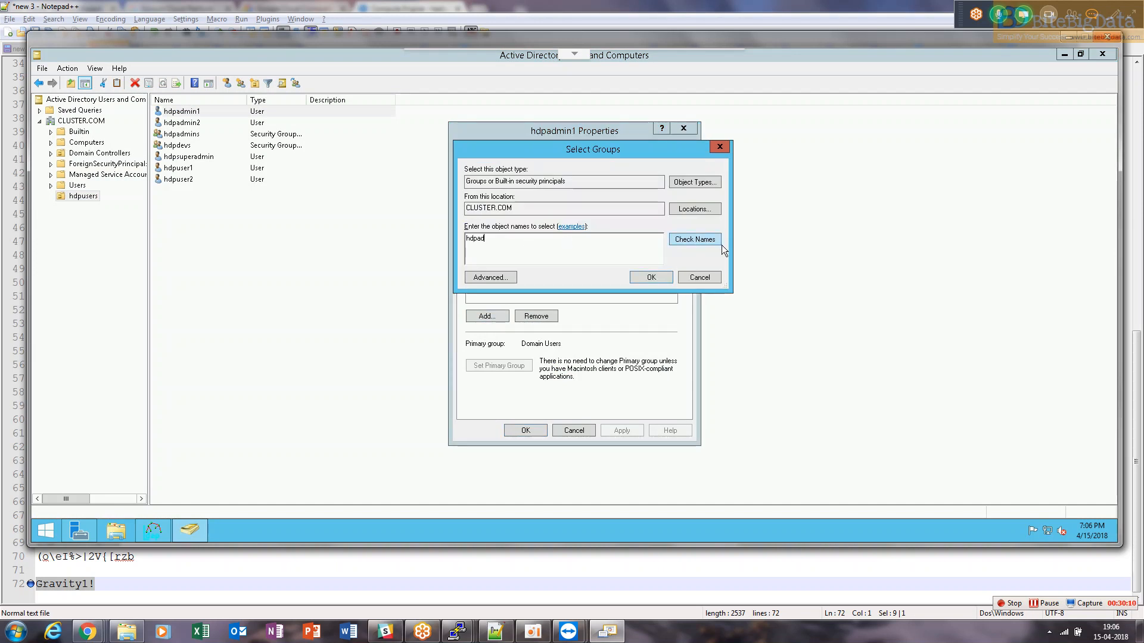
click(696, 241)
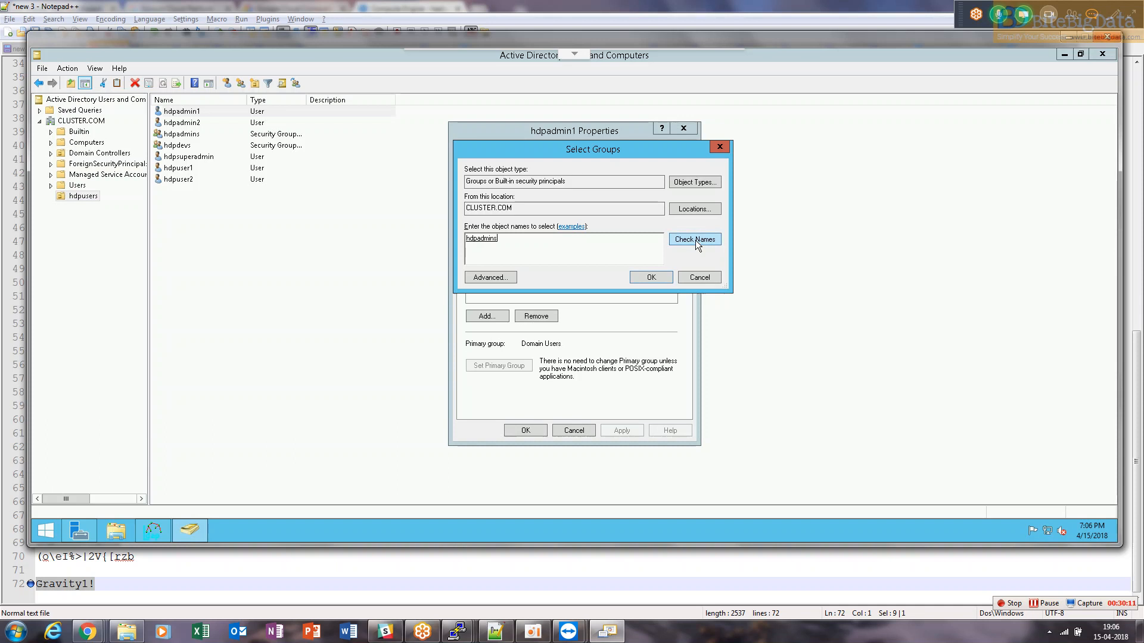
click(651, 278)
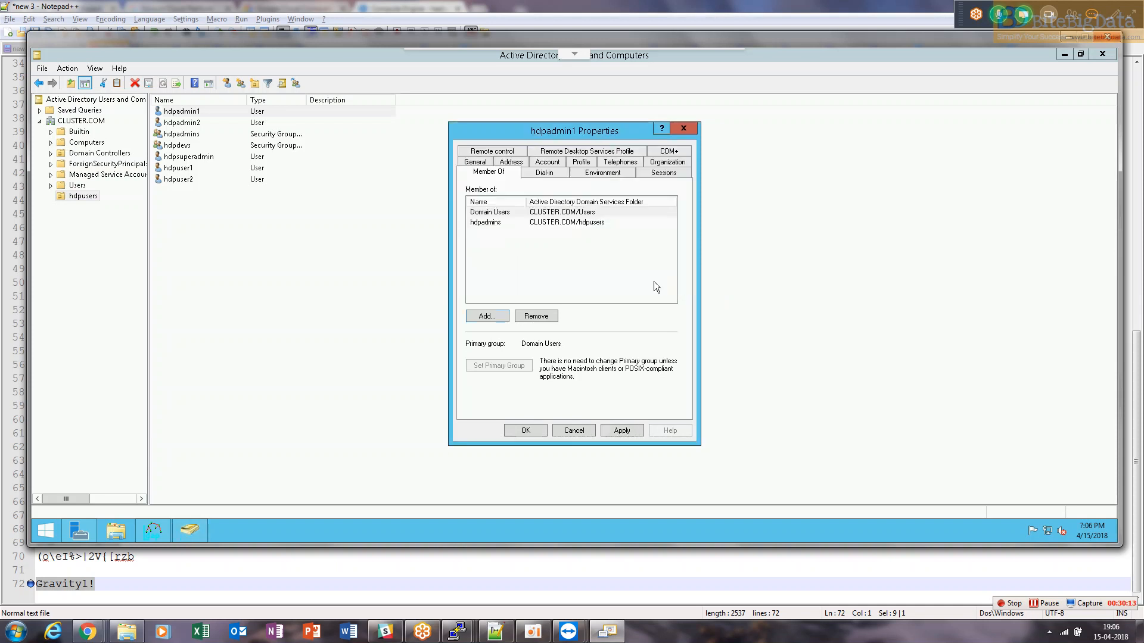
click(526, 430)
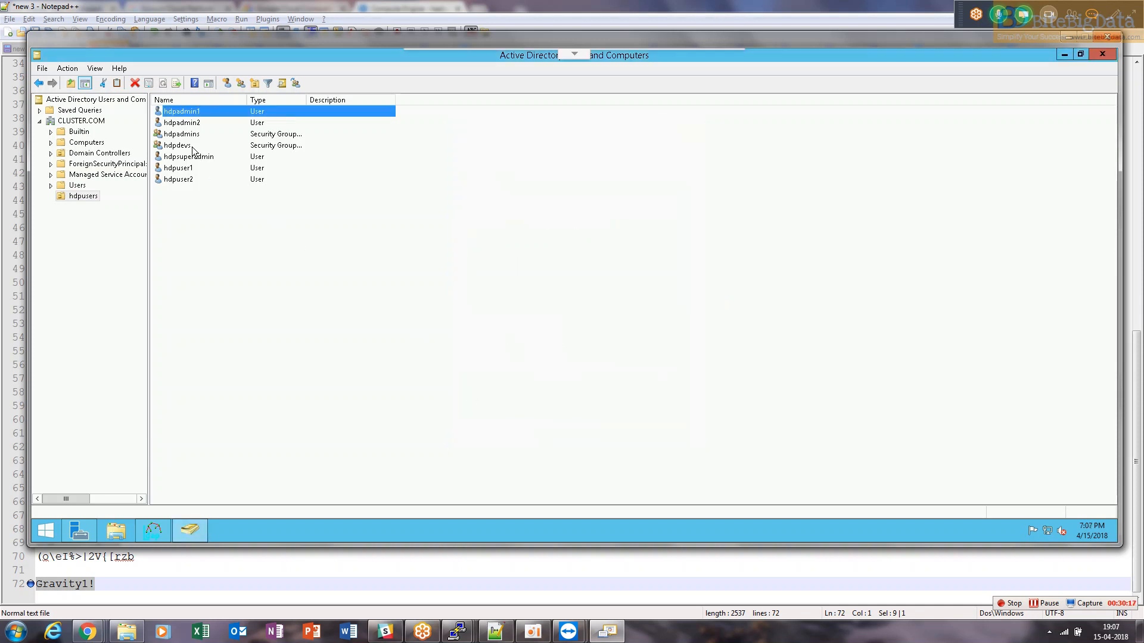
Step: Make the user hdpadmin2 a member of the hdpadmins group, and apply and close its properties
click(188, 124)
right_click(188, 123)
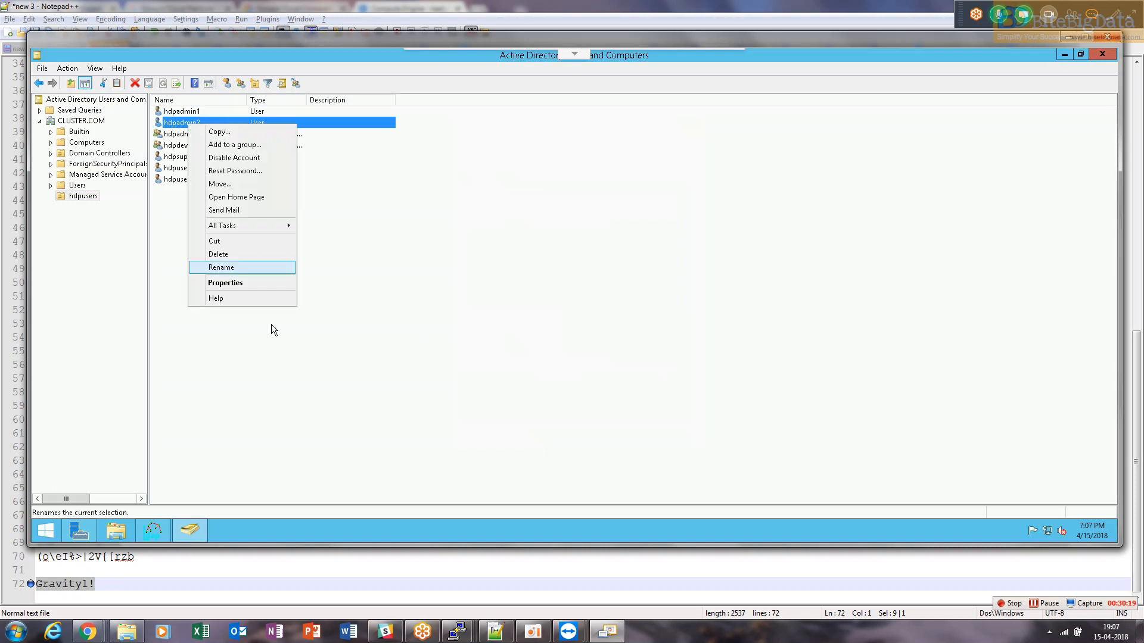
click(254, 283)
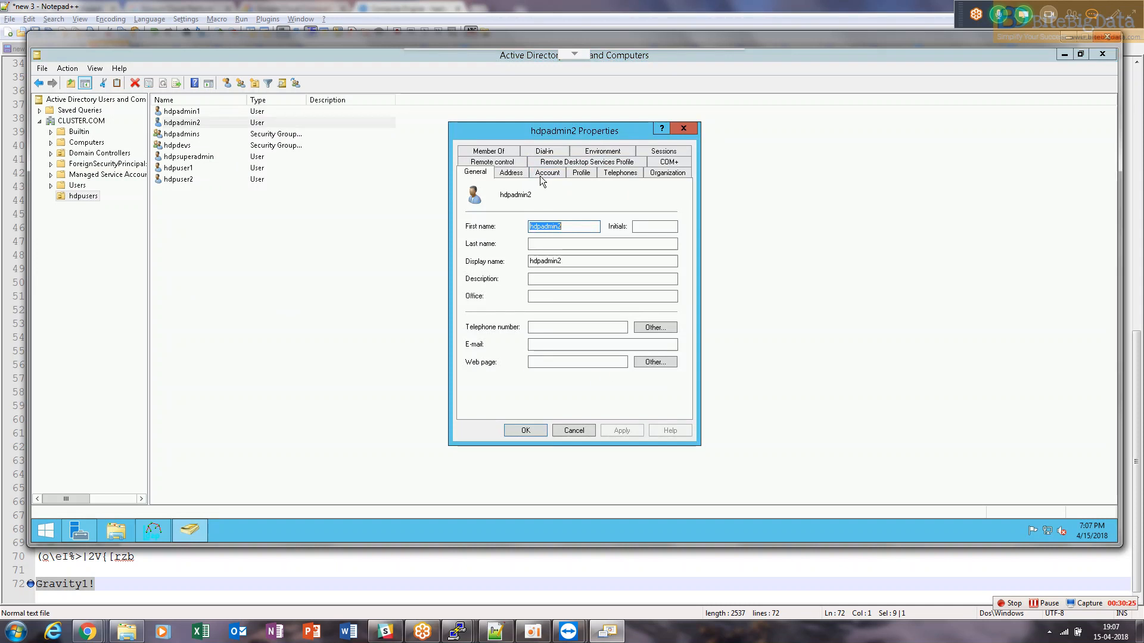
click(489, 151)
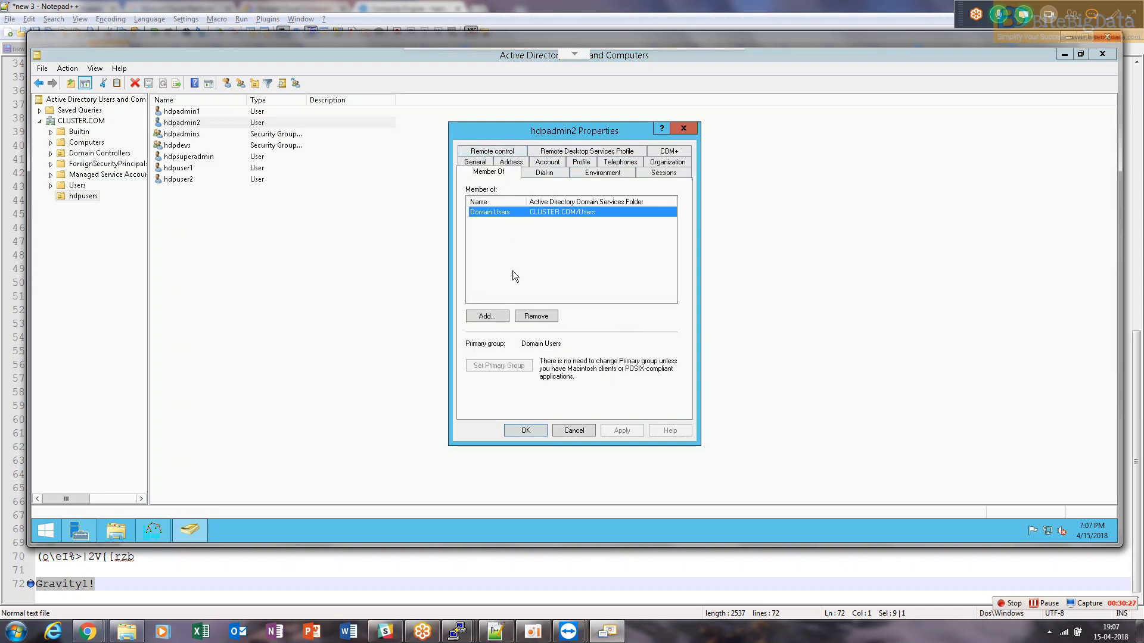
click(486, 317)
text(hdpa)
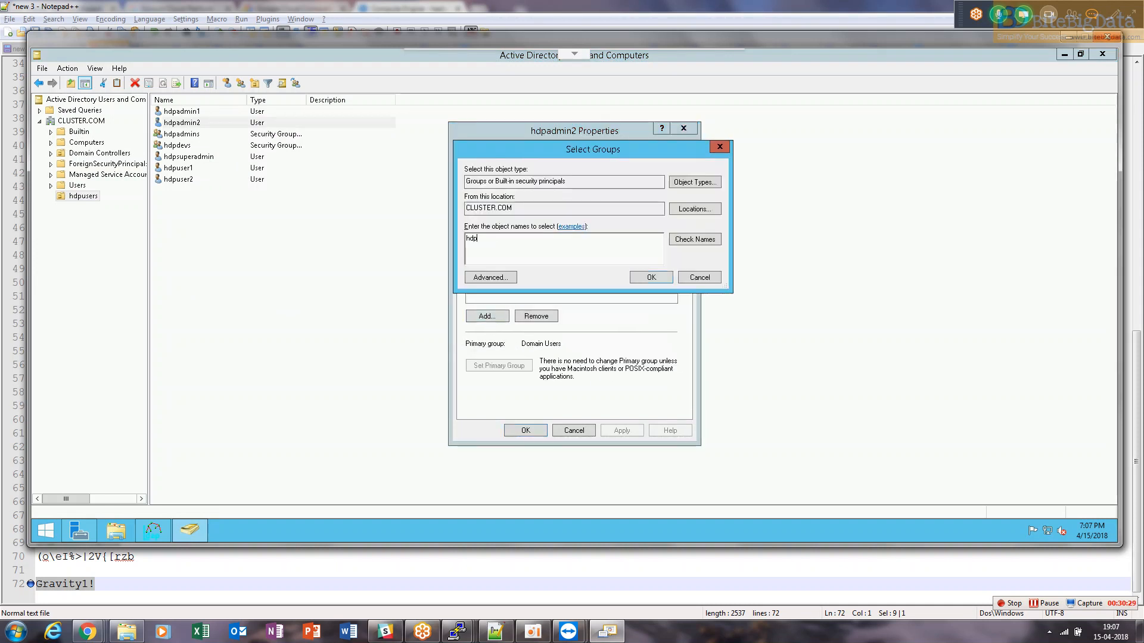
click(696, 240)
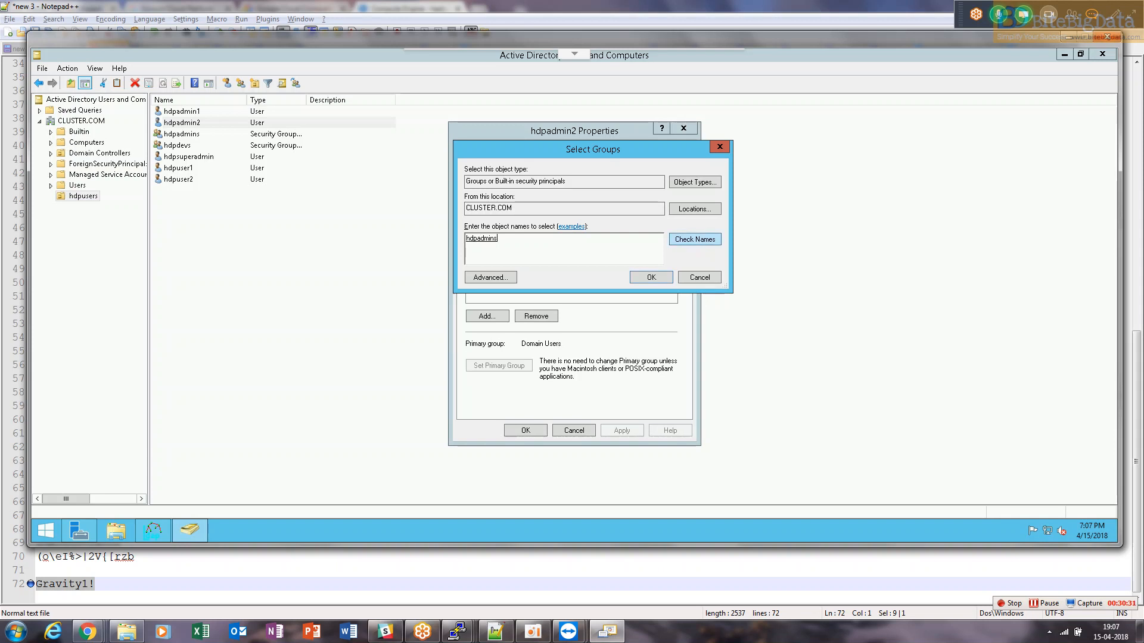
click(655, 280)
click(623, 430)
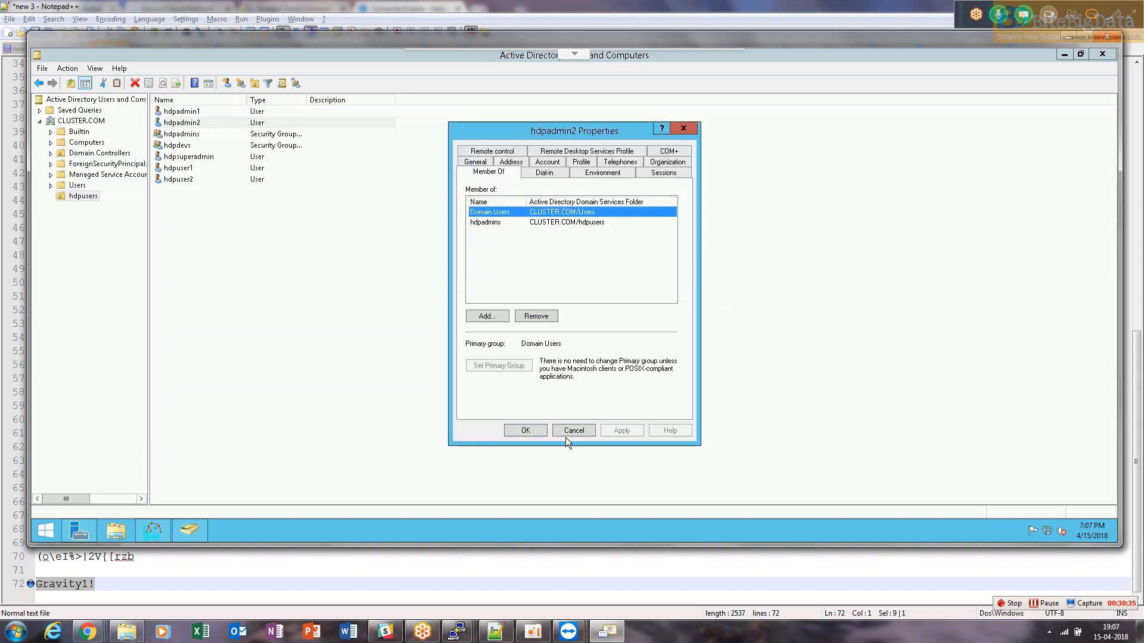
click(525, 430)
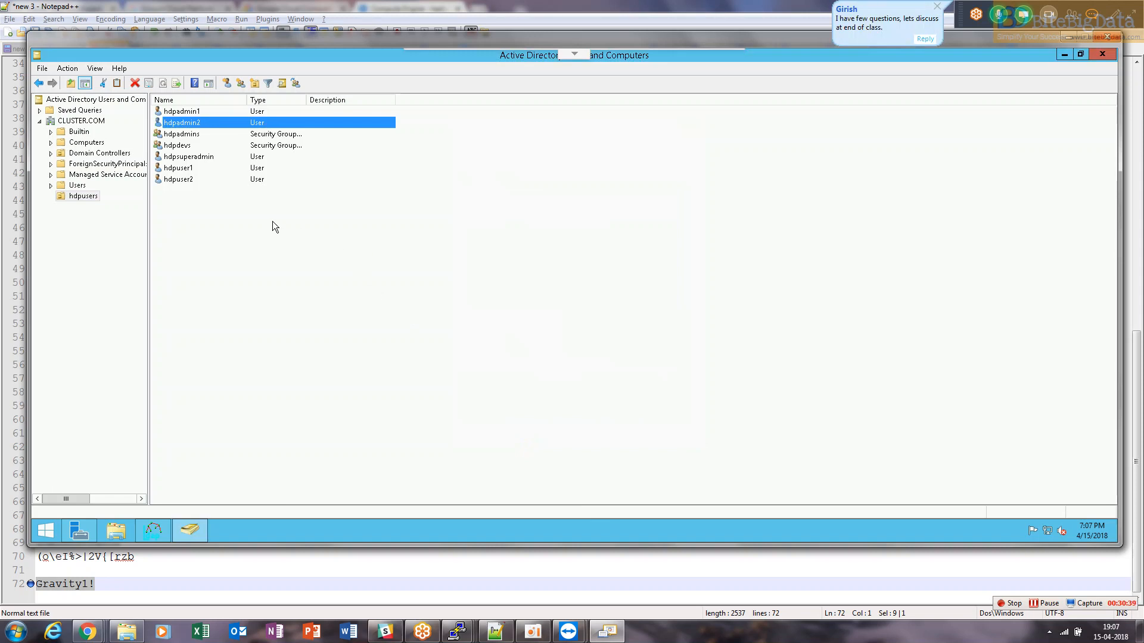
Step: Add the user hdpsuperadmin to the hdpadmins group, and apply and close its properties
click(186, 157)
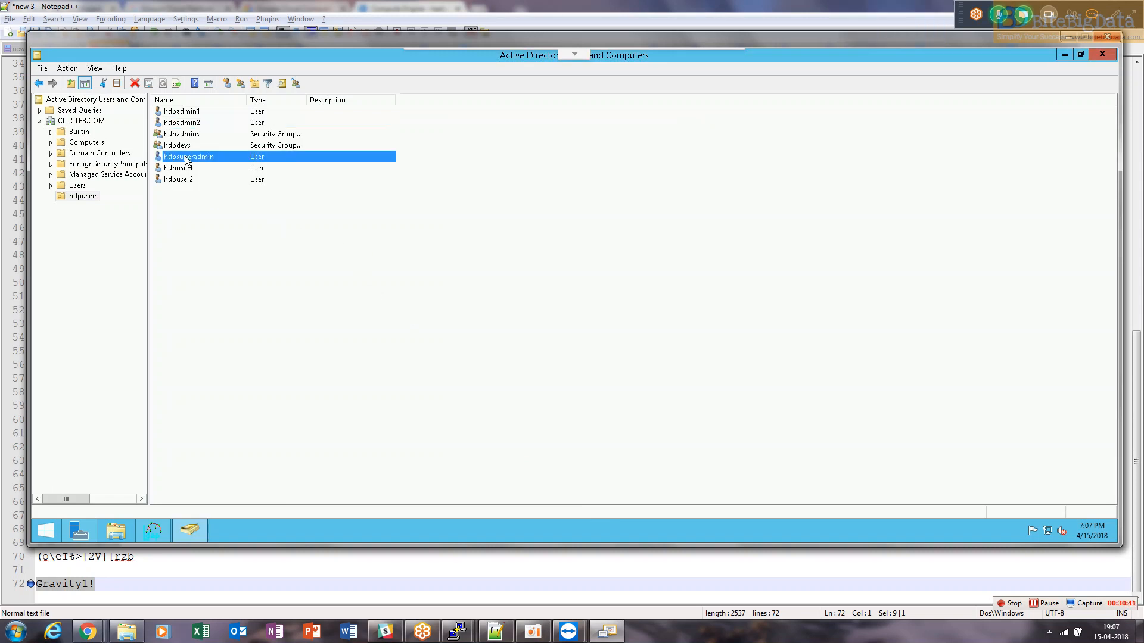
right_click(186, 160)
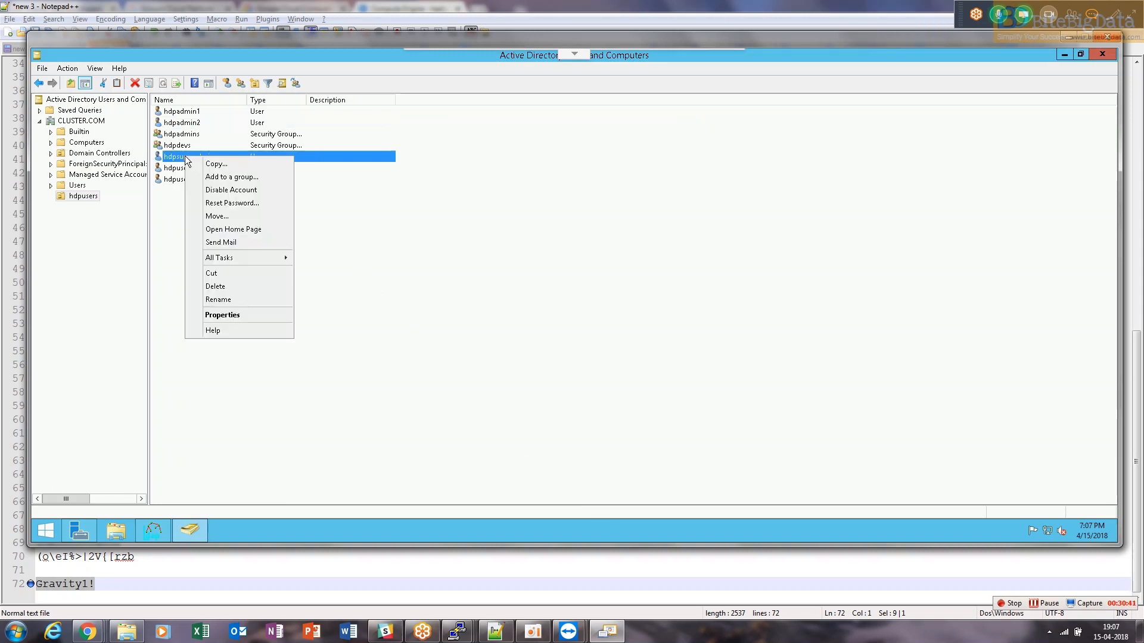
click(241, 315)
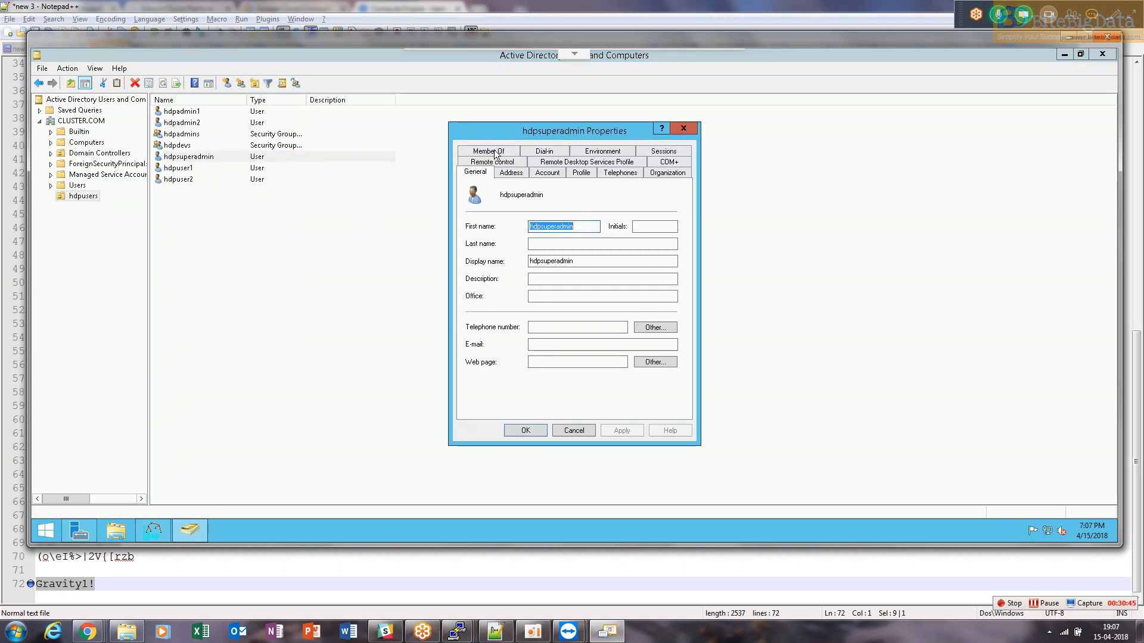
click(499, 151)
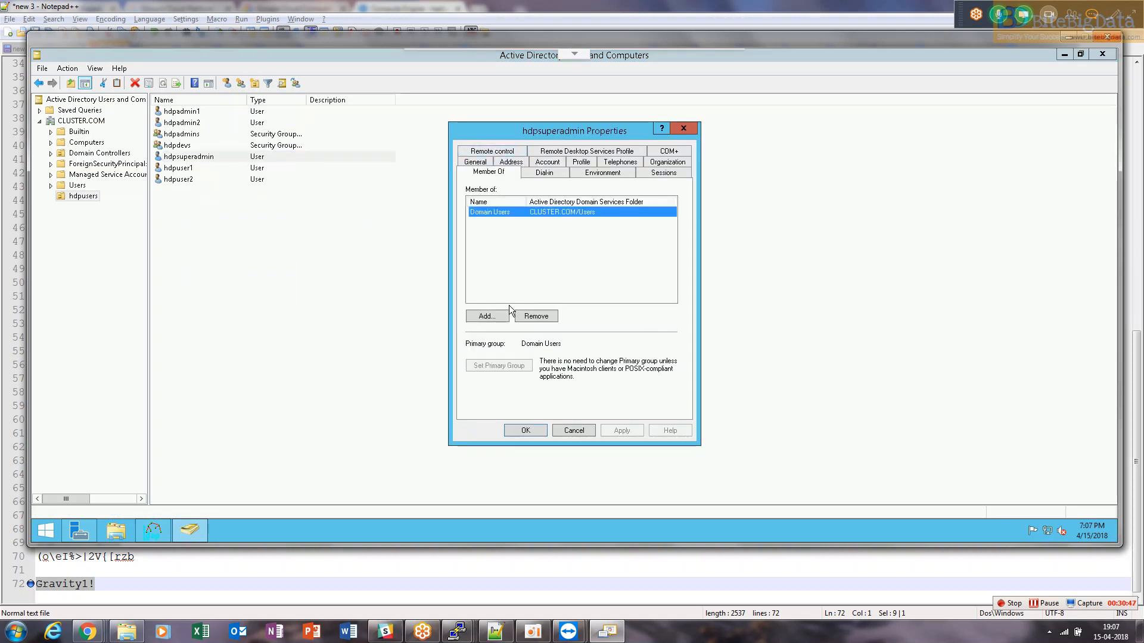
click(487, 315)
text(had)
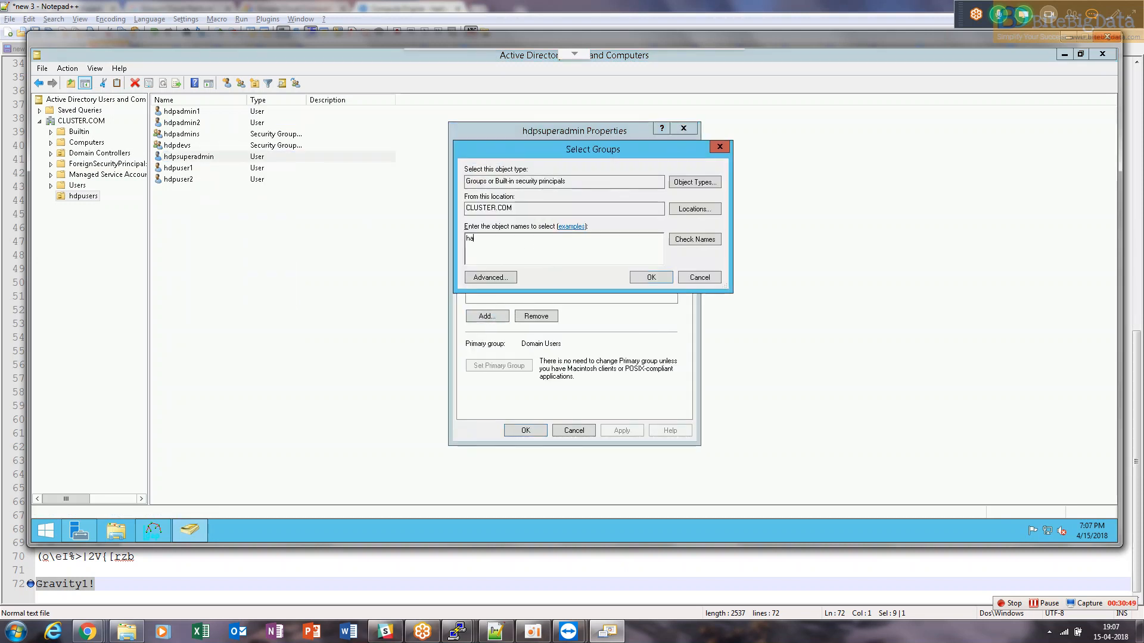
key(BackSpace)
key(BackSpace)
text(dpad)
click(708, 240)
click(651, 277)
click(622, 429)
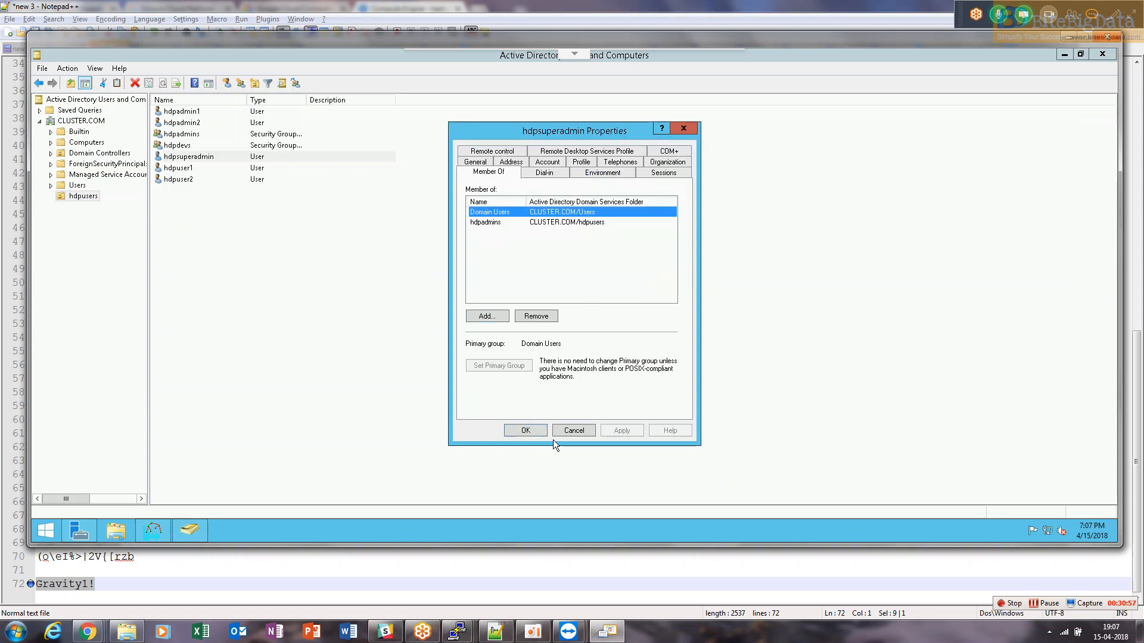
click(523, 431)
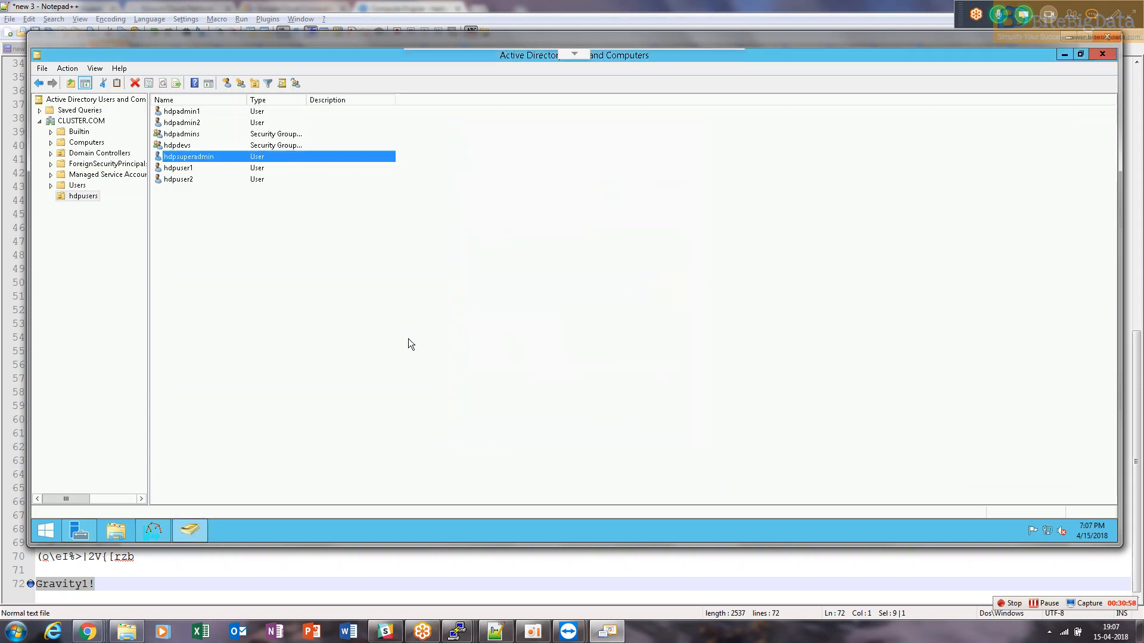
Step: Check the member list of the hdpadmins group in its properties and close them
click(185, 134)
right_click(186, 134)
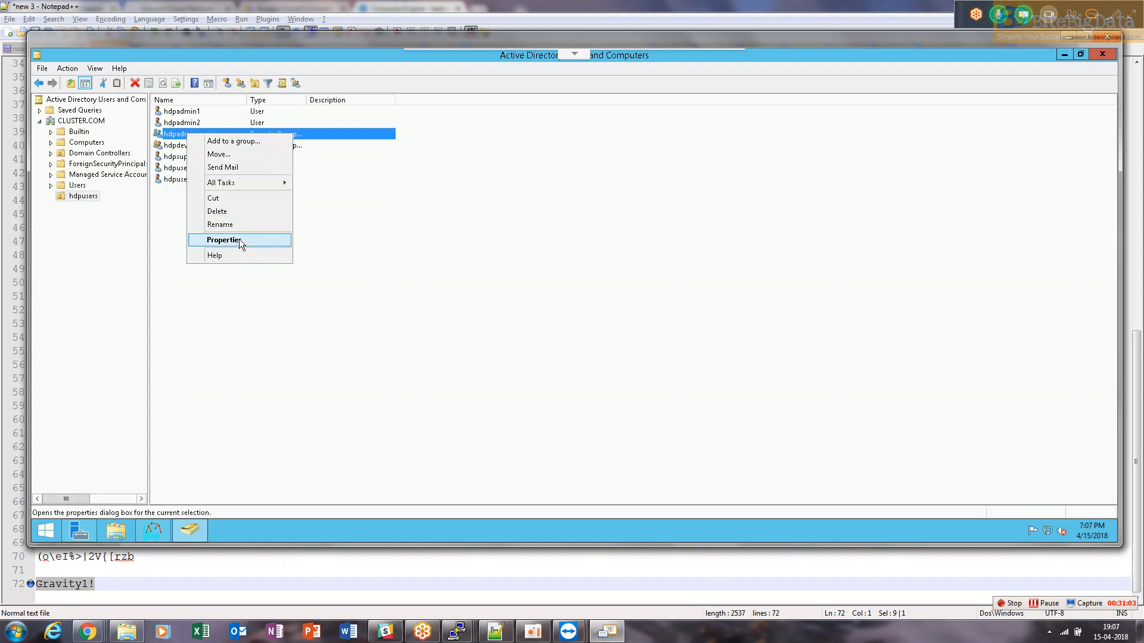
click(239, 239)
click(503, 150)
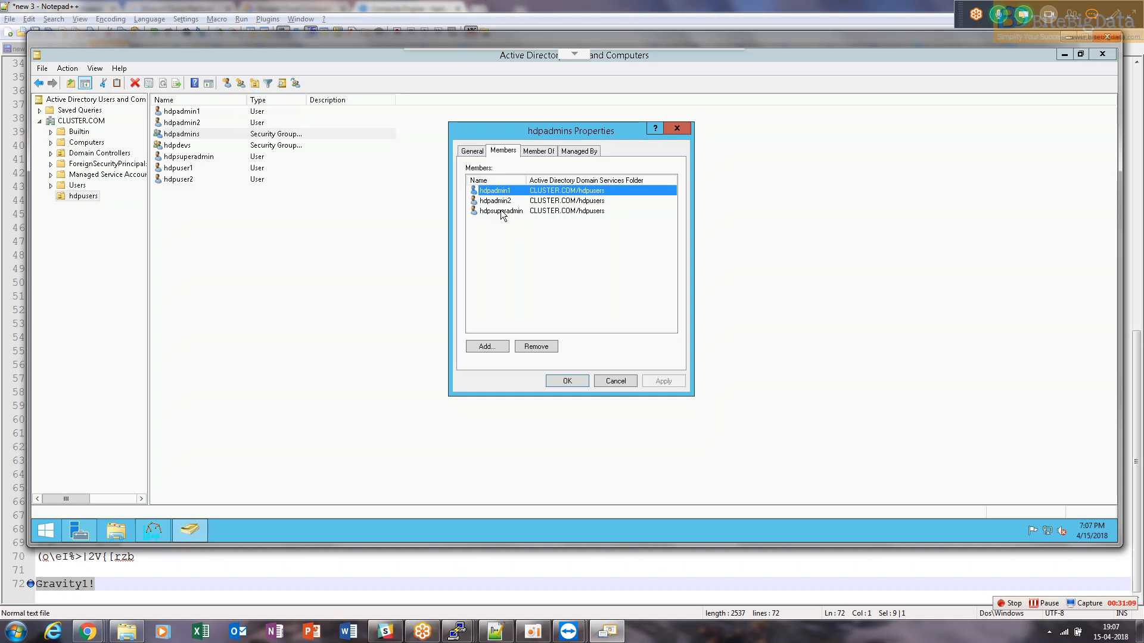
click(569, 382)
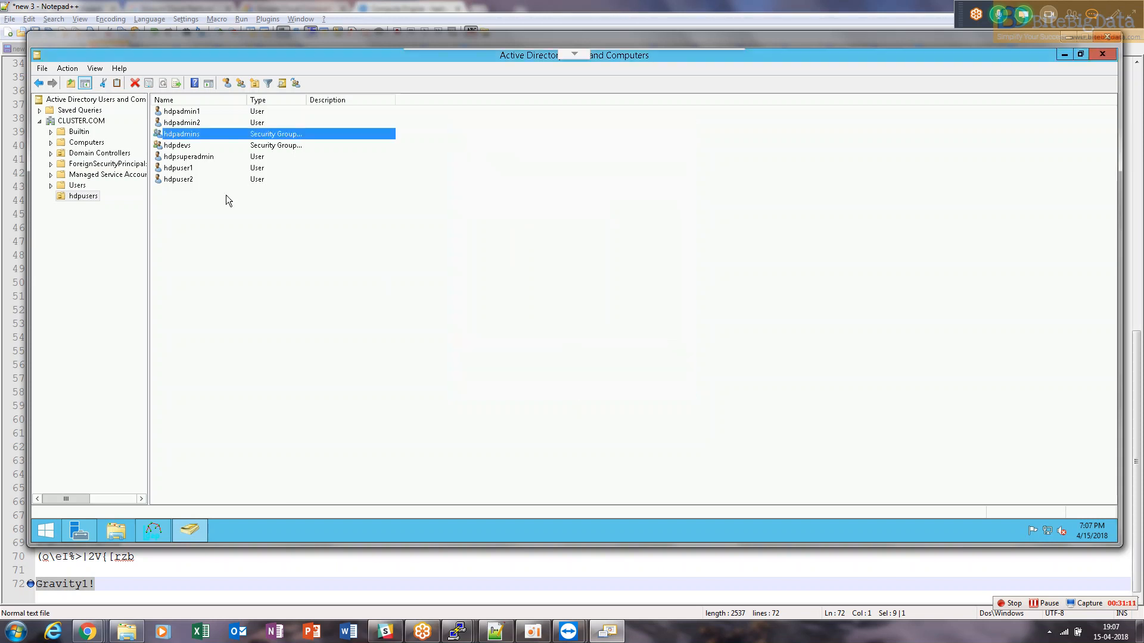
Step: Add the user hdpuser1 to the hdpdevs group, and apply and close its properties
click(189, 170)
right_click(189, 171)
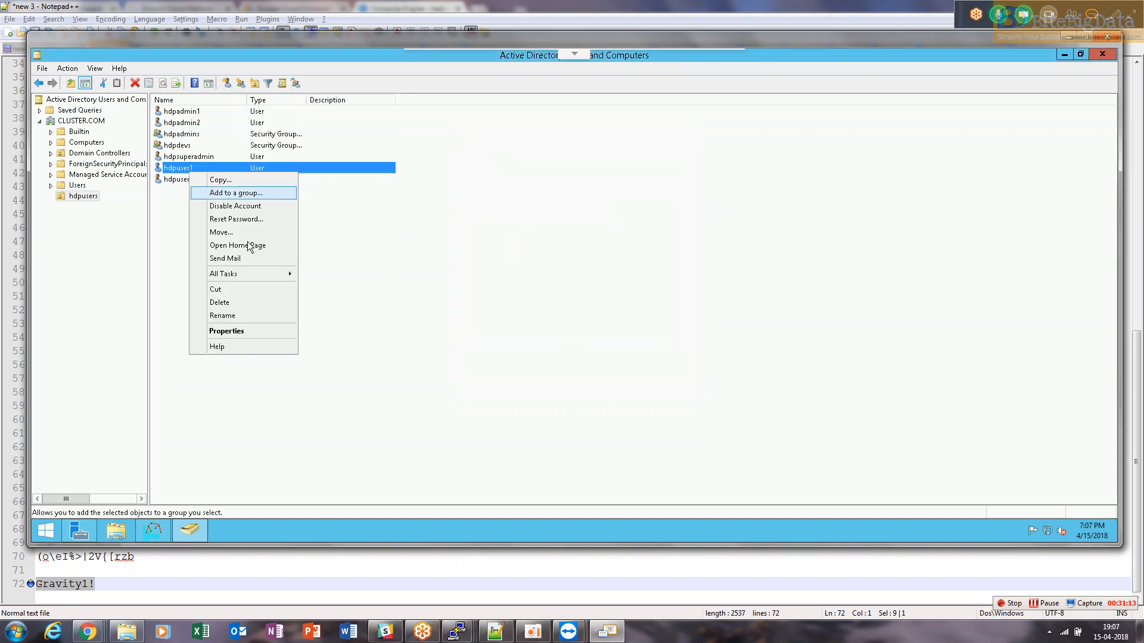
click(259, 332)
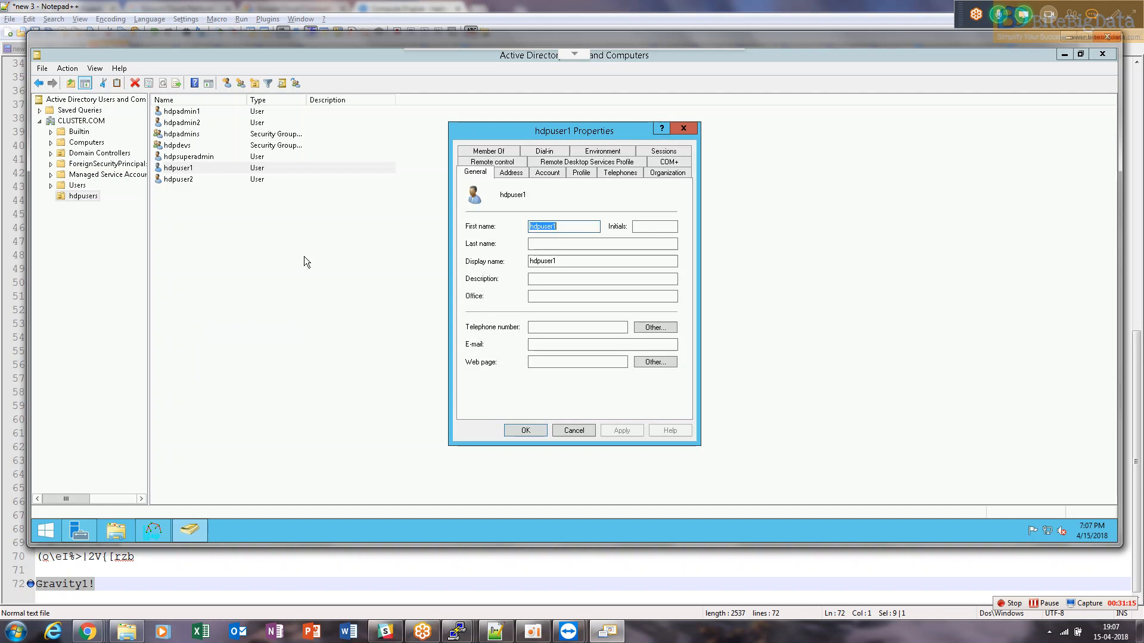
click(489, 151)
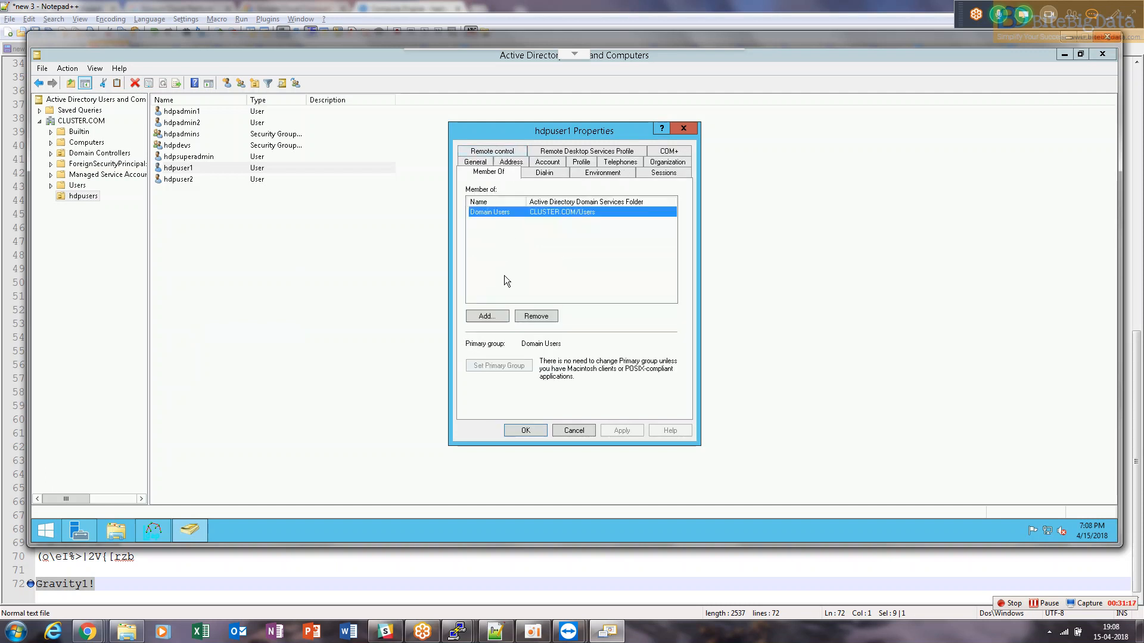
click(493, 316)
text(hd)
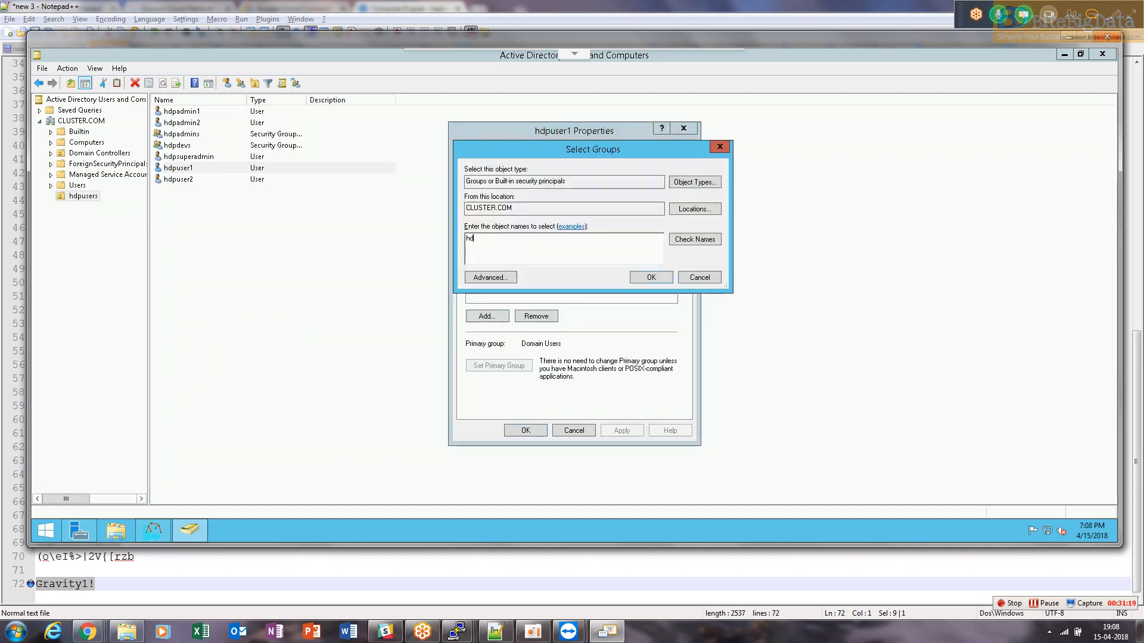
text(pdevs)
click(705, 242)
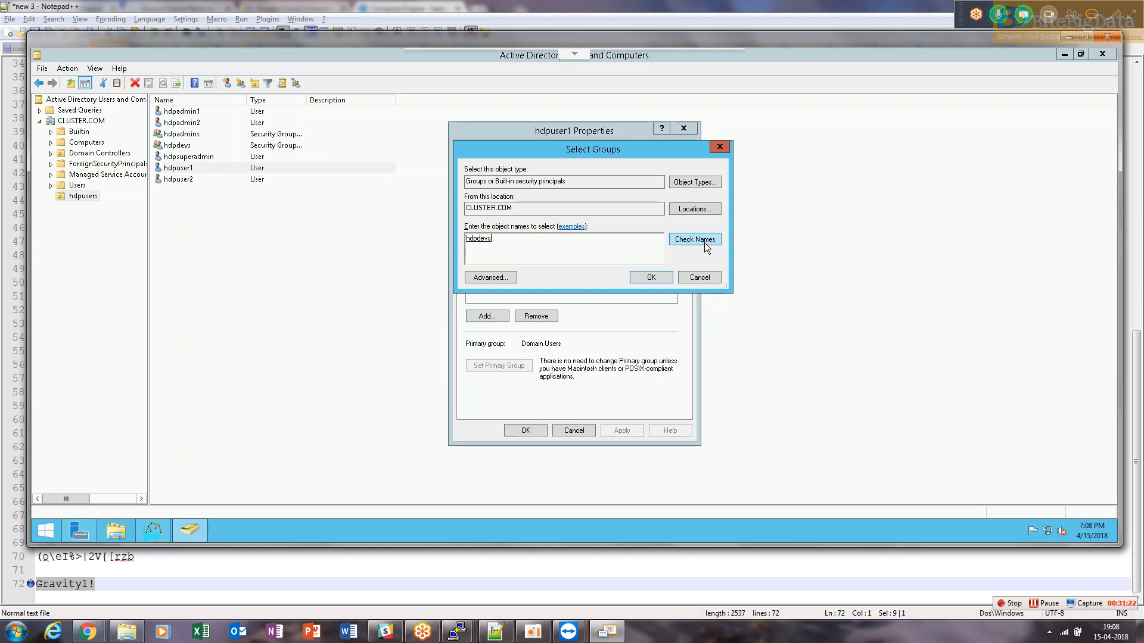
click(635, 275)
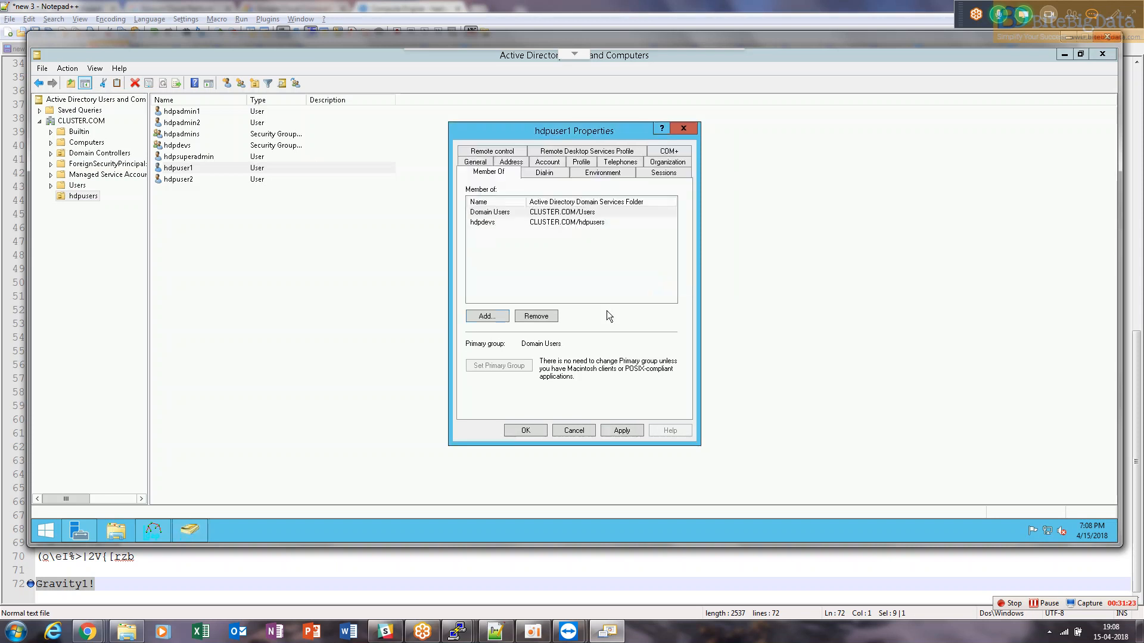
click(624, 431)
click(539, 432)
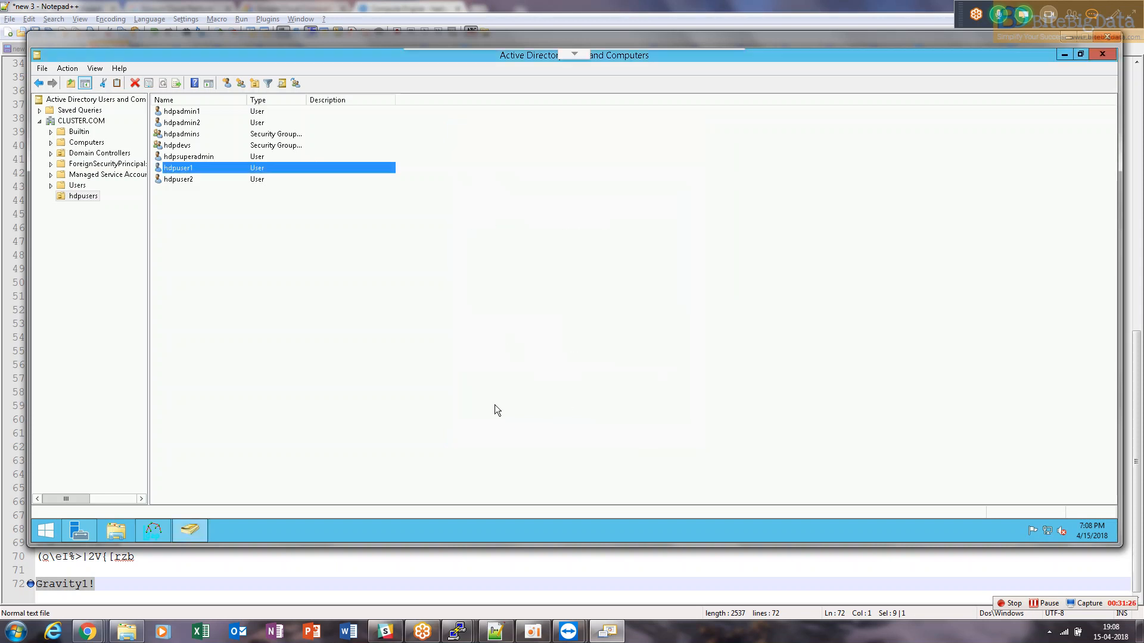
Step: Add the user hdpuser2 to the hdpdevs group, and apply and close its properties
click(184, 178)
right_click(185, 178)
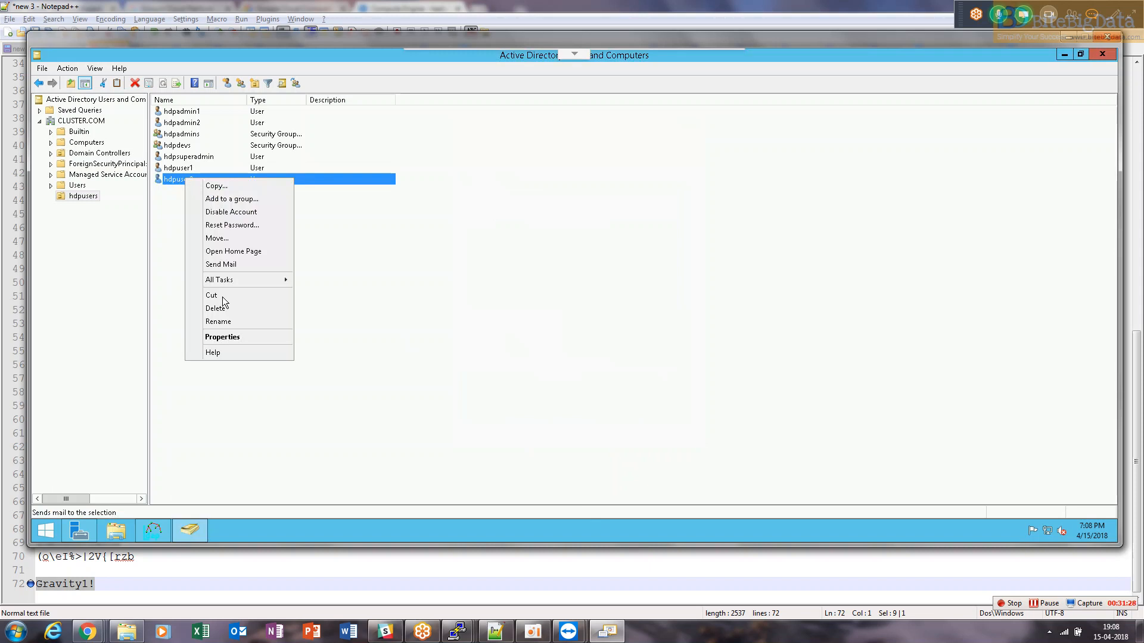
click(230, 337)
click(502, 150)
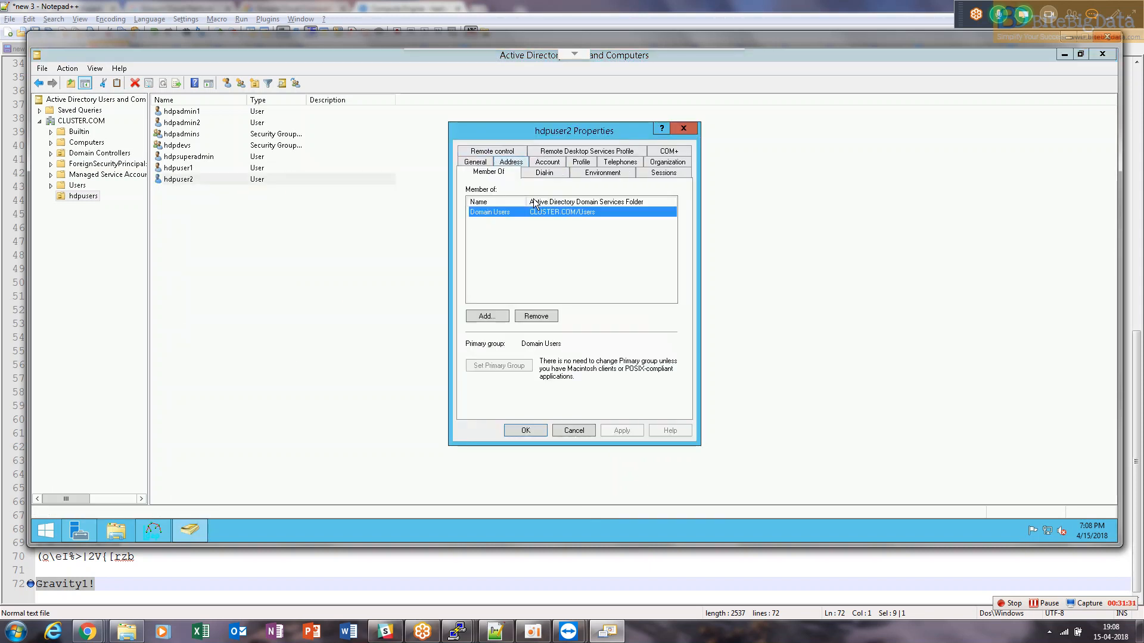
click(490, 316)
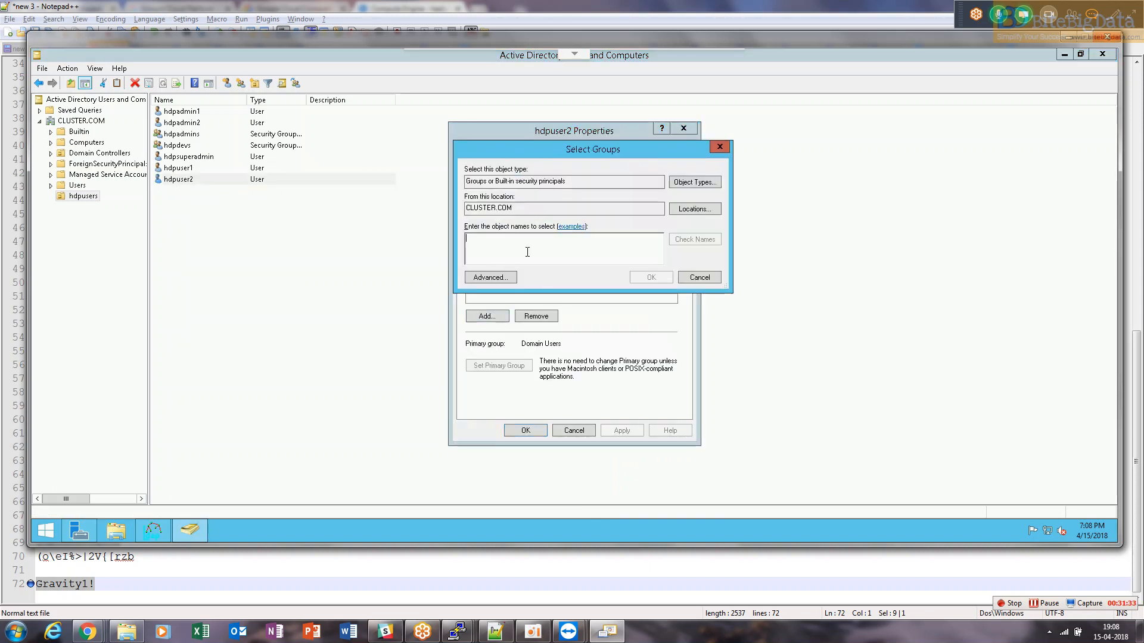
text(hdpdevs)
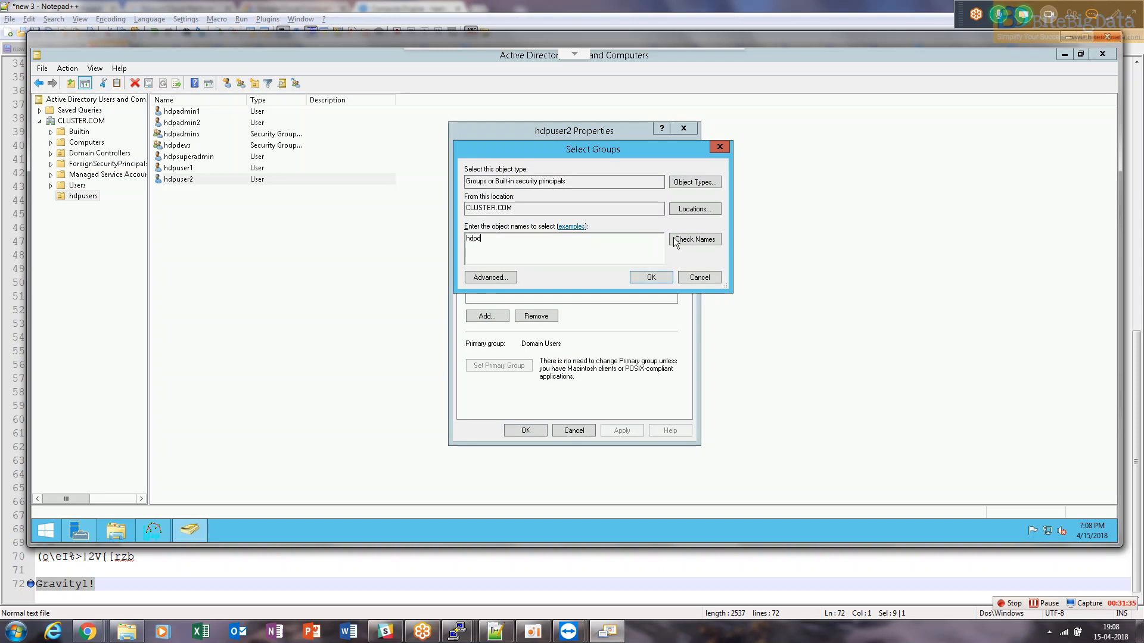
click(676, 239)
double_click(557, 250)
click(646, 281)
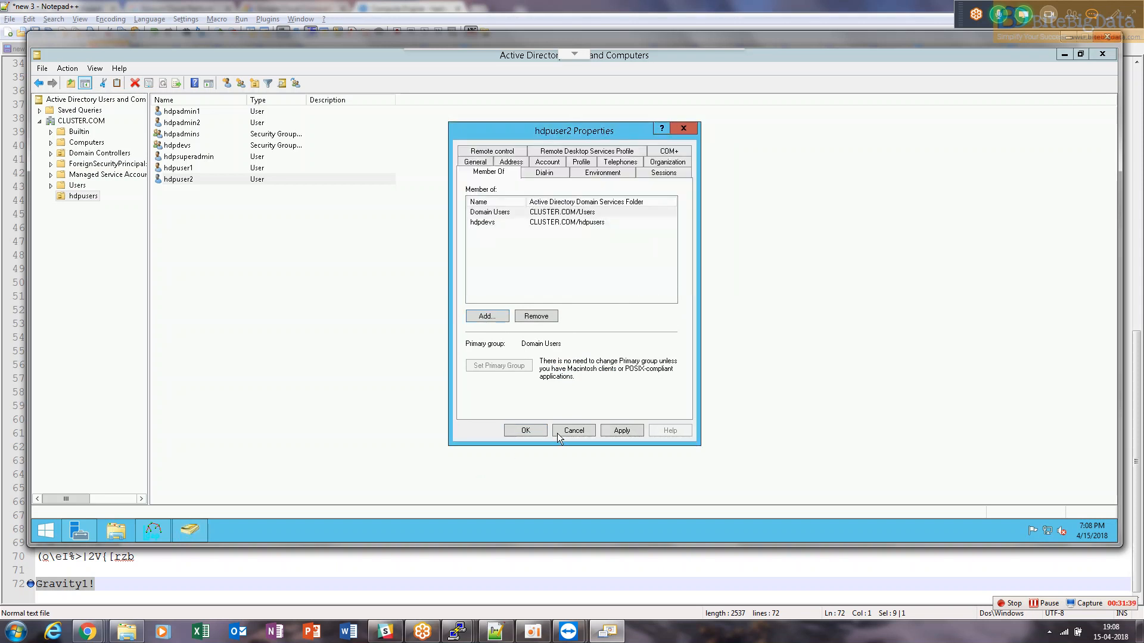
click(624, 427)
click(521, 430)
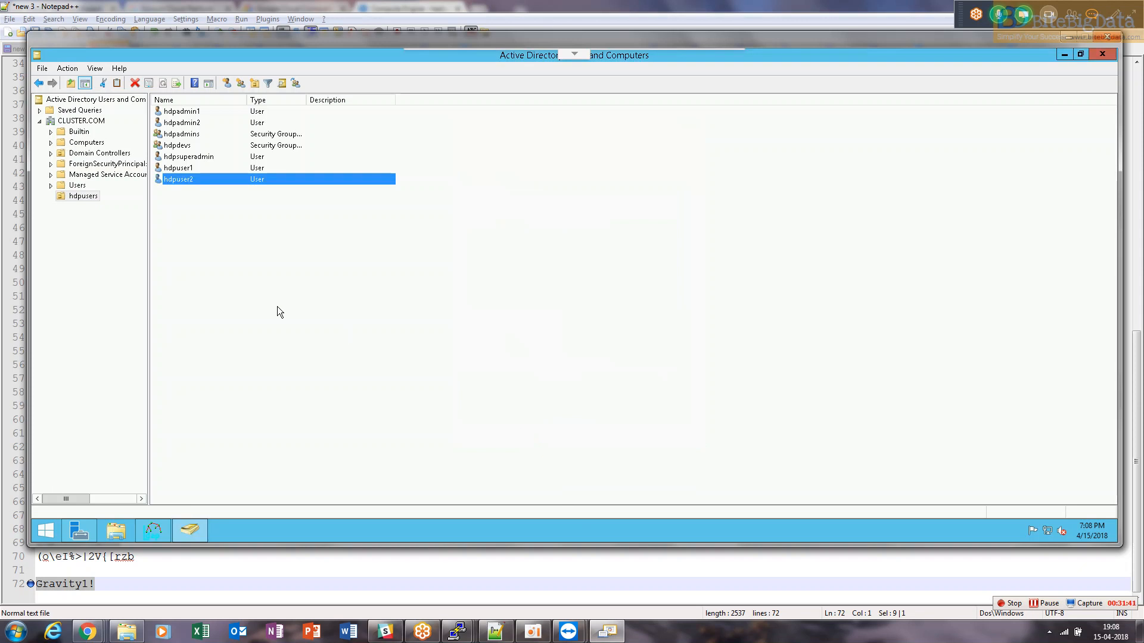
Step: Check the member list of the hdpdevs group in its properties and close them
right_click(178, 146)
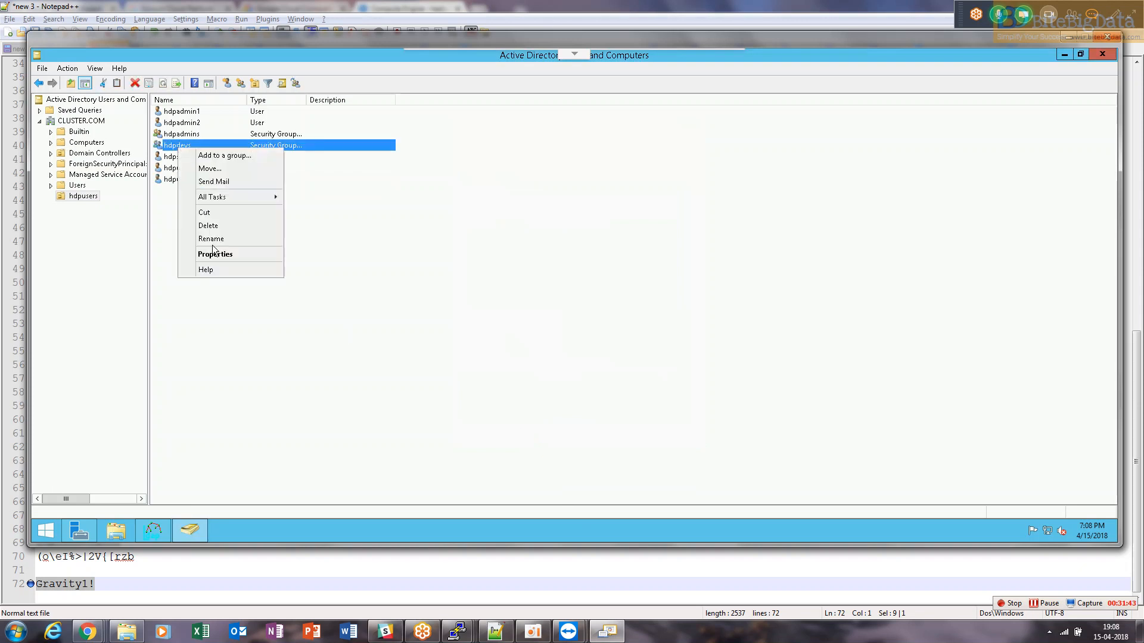
click(214, 254)
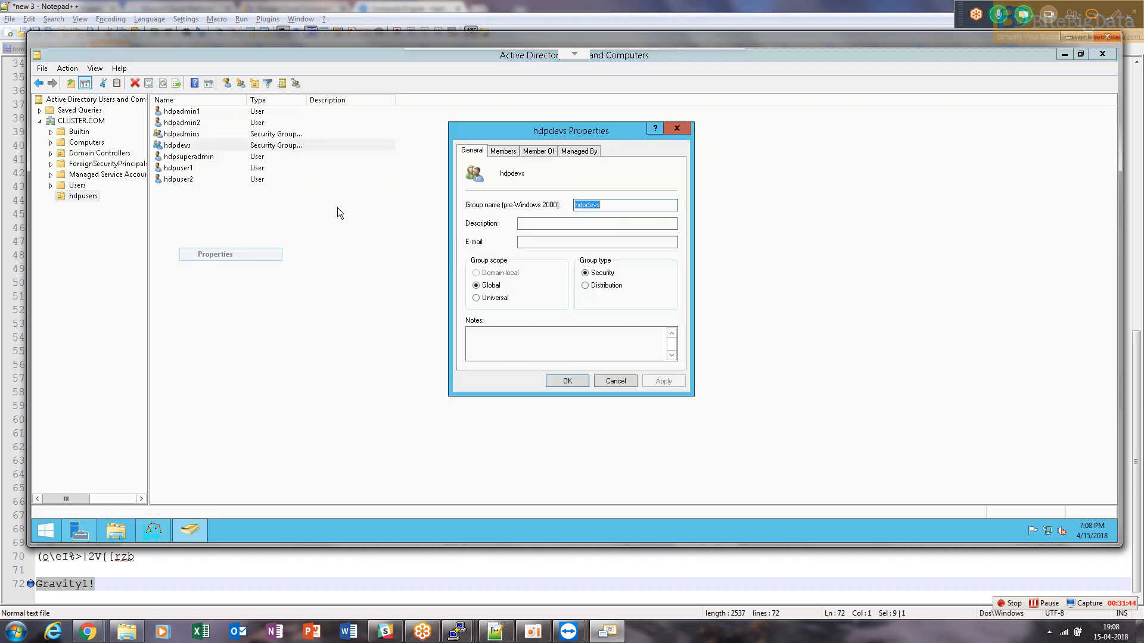
click(503, 150)
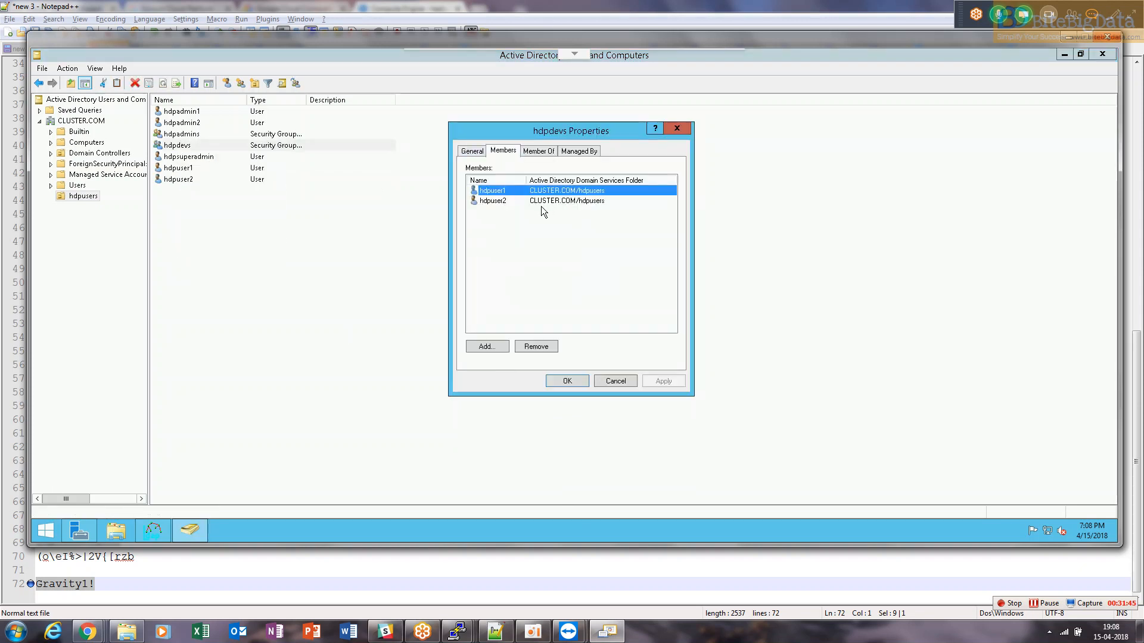
click(567, 381)
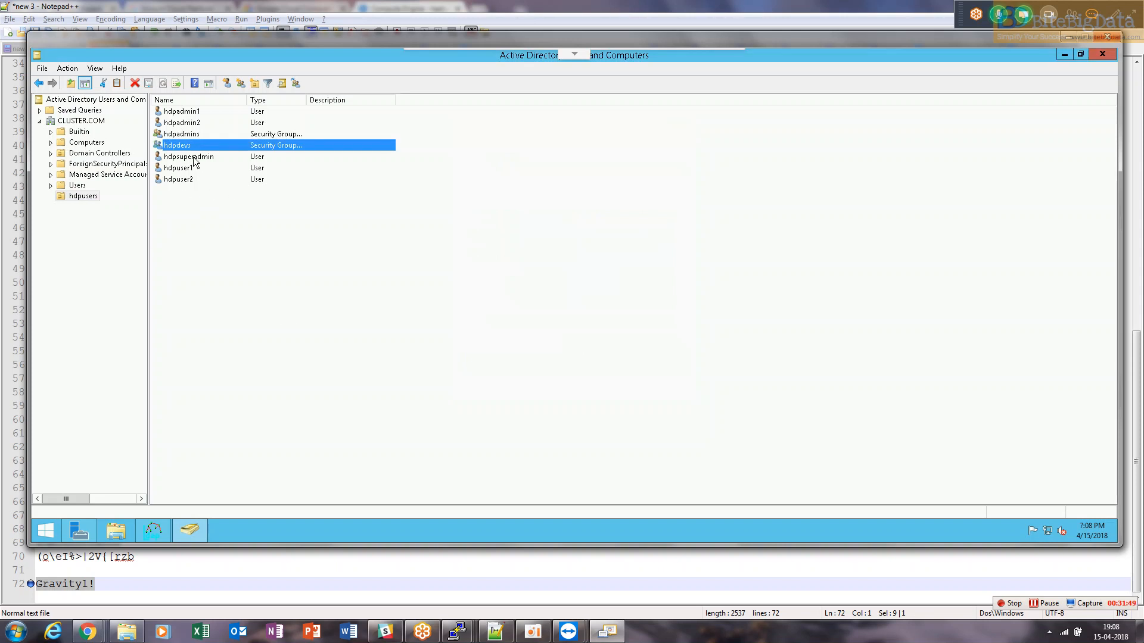
Step: Start delegating control of the hdpusers organizational unit and add hdpsuperadmin as the user who receives control
click(200, 156)
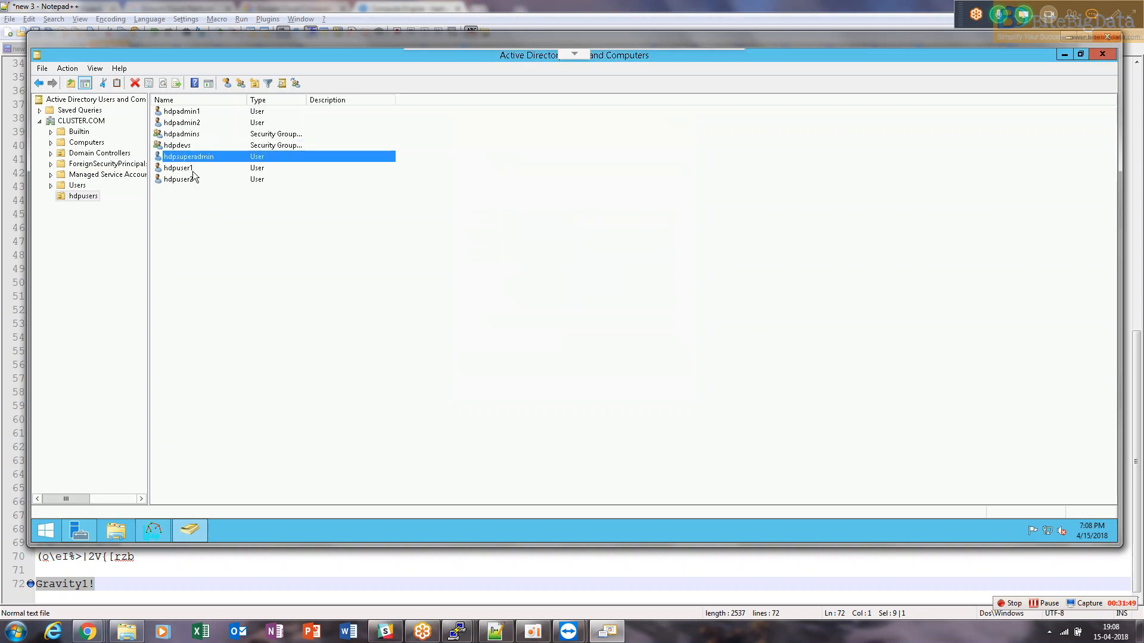
right_click(90, 200)
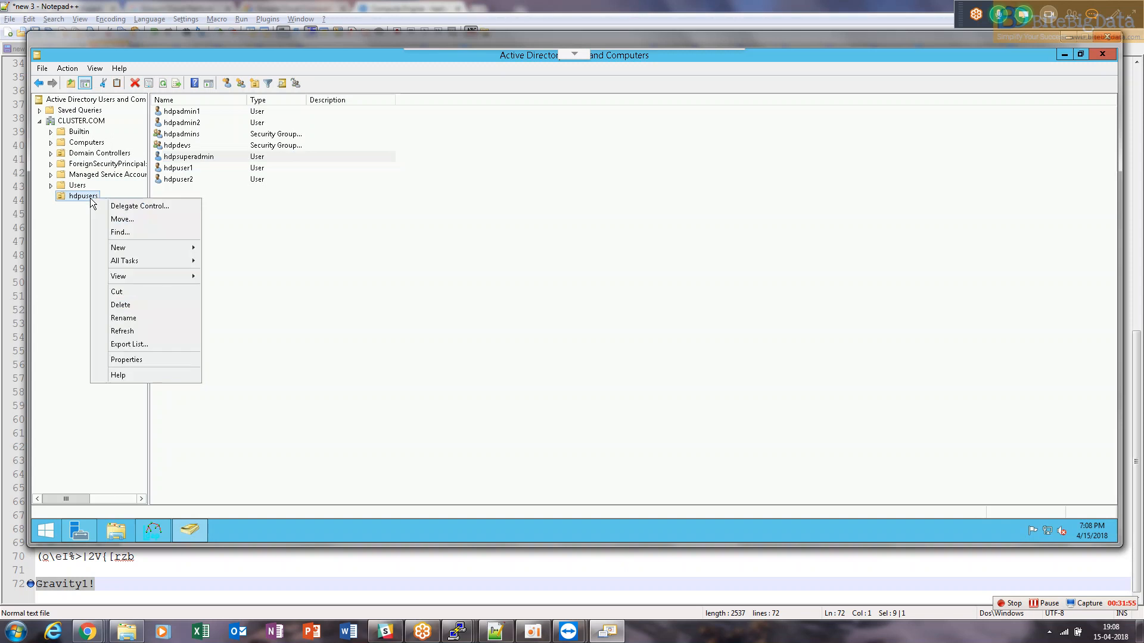
click(124, 204)
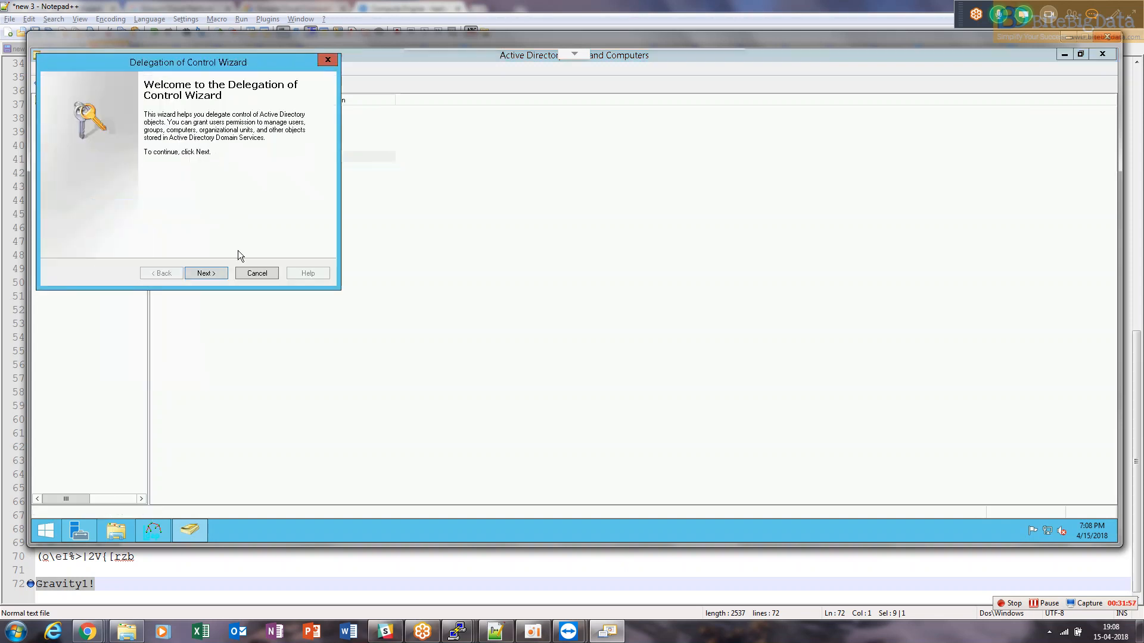
click(218, 274)
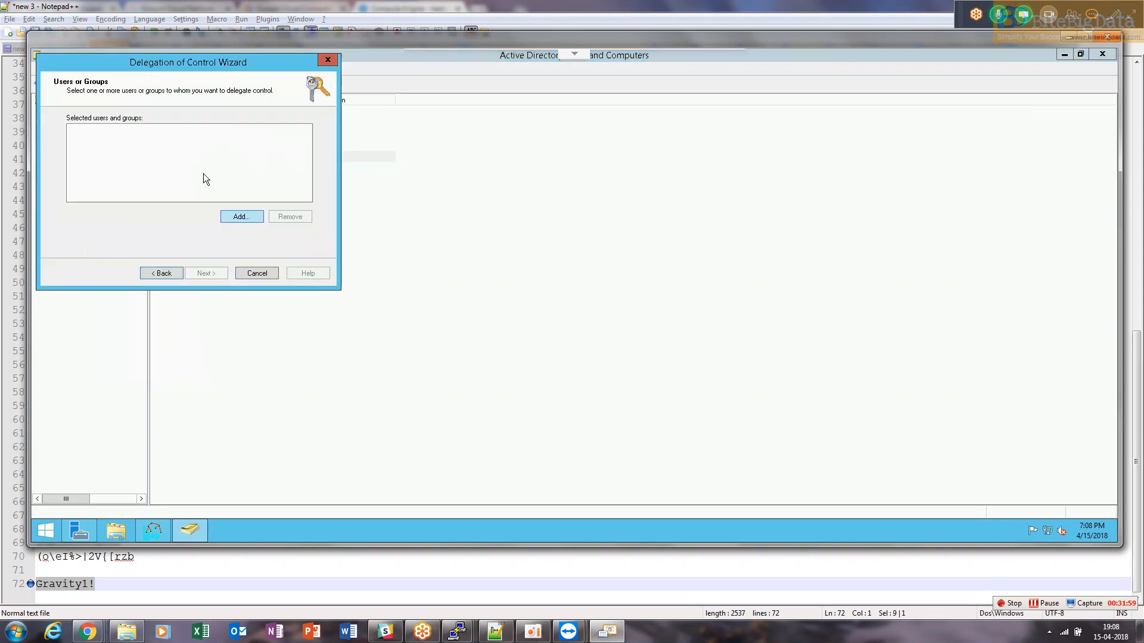
click(235, 217)
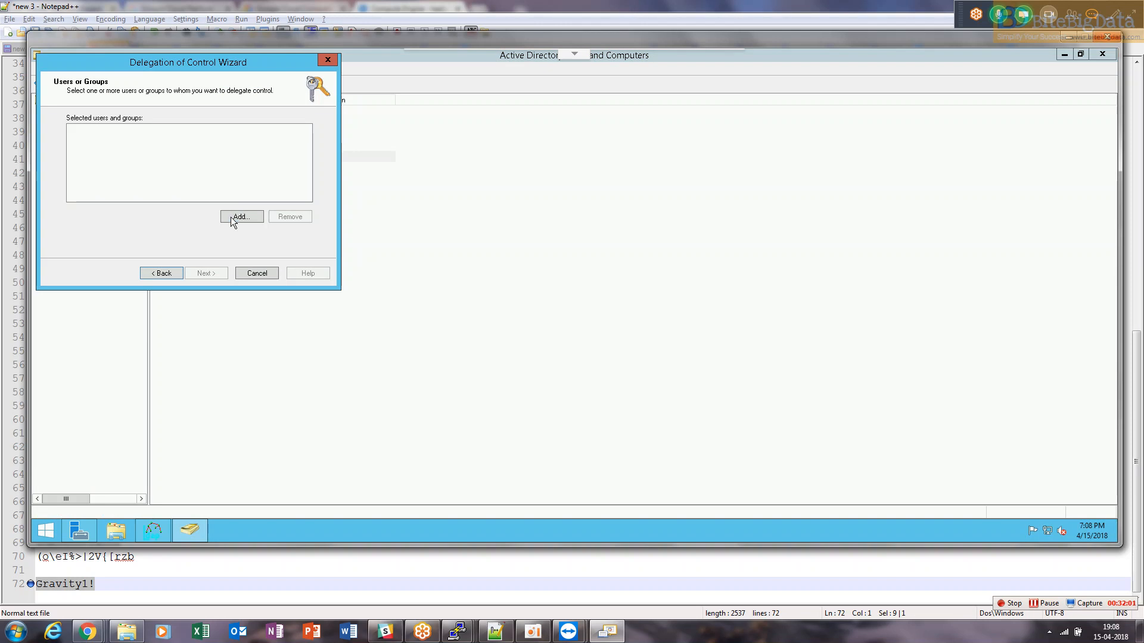
text(hd)
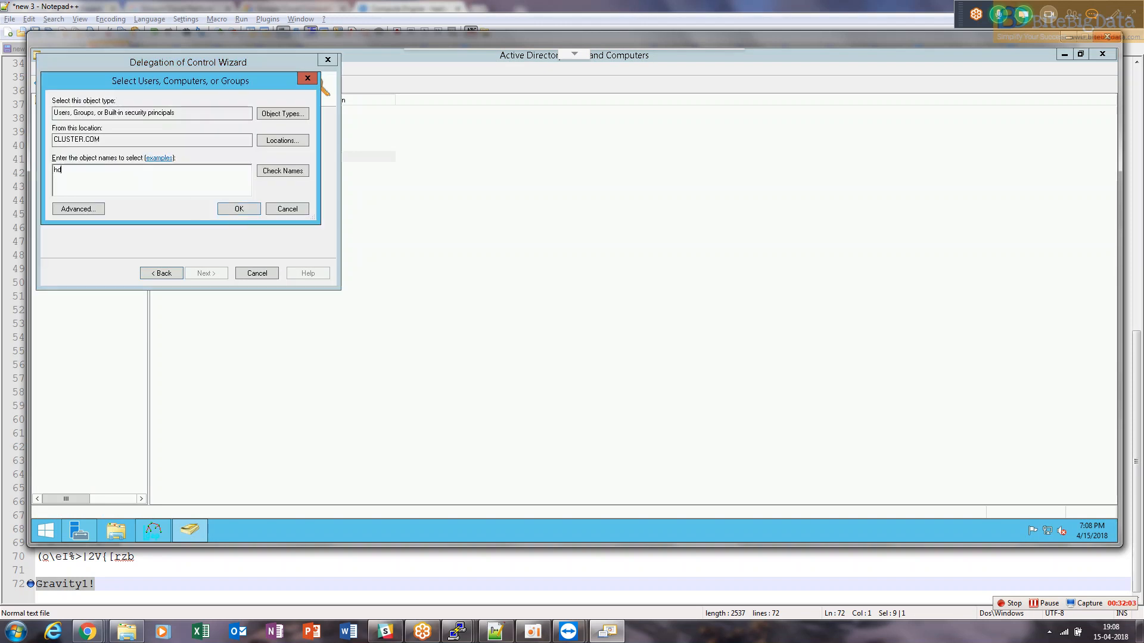
text(psu)
click(307, 170)
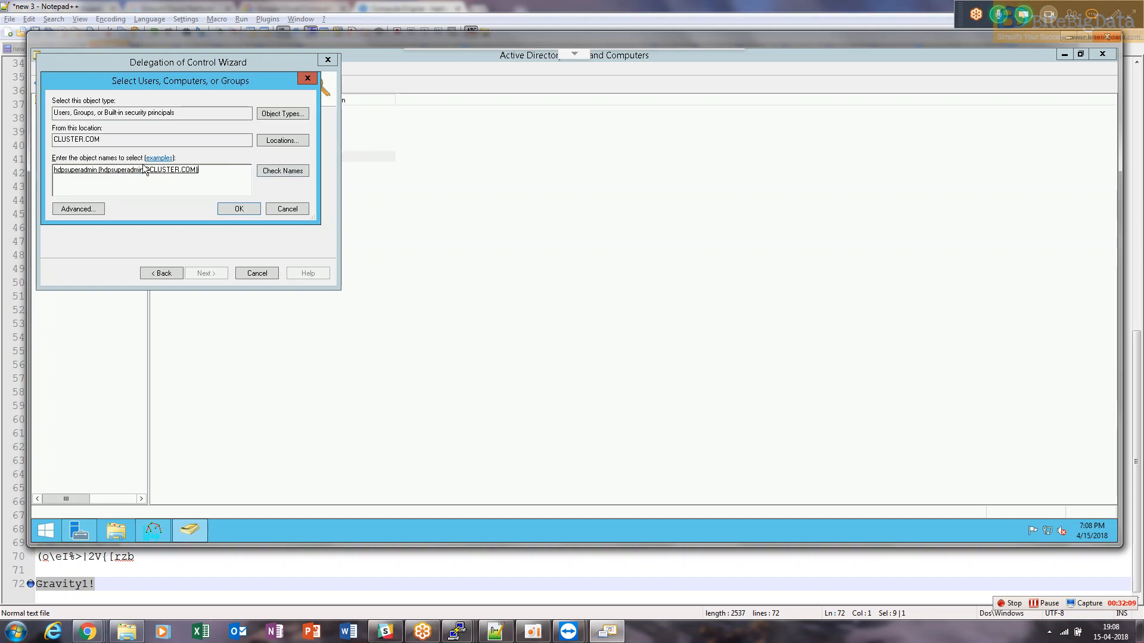
double_click(142, 167)
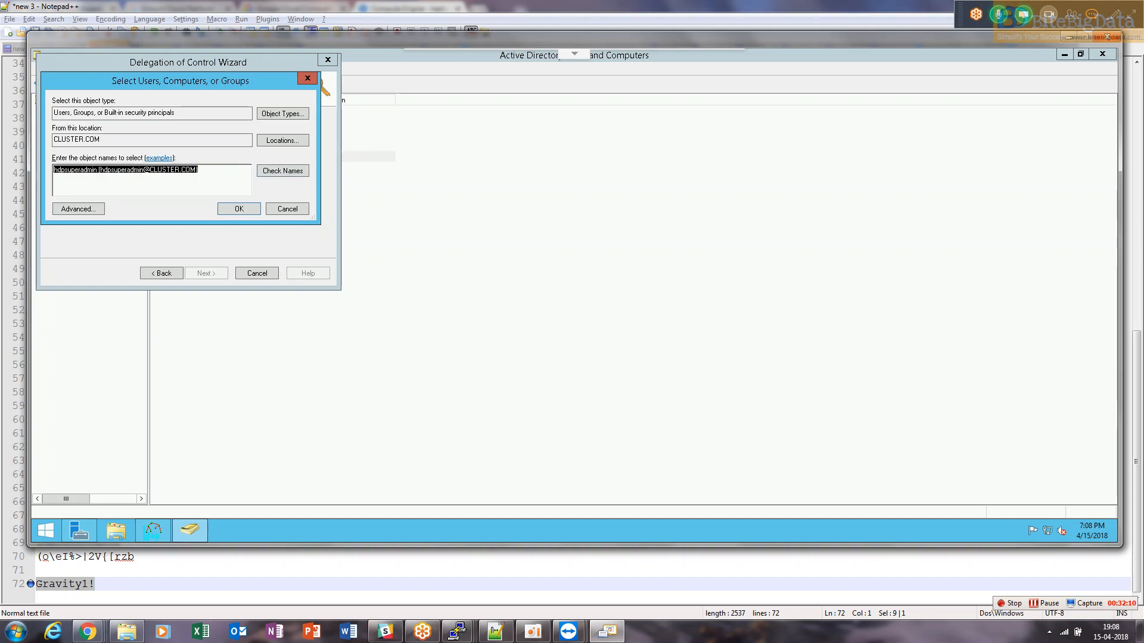
click(239, 209)
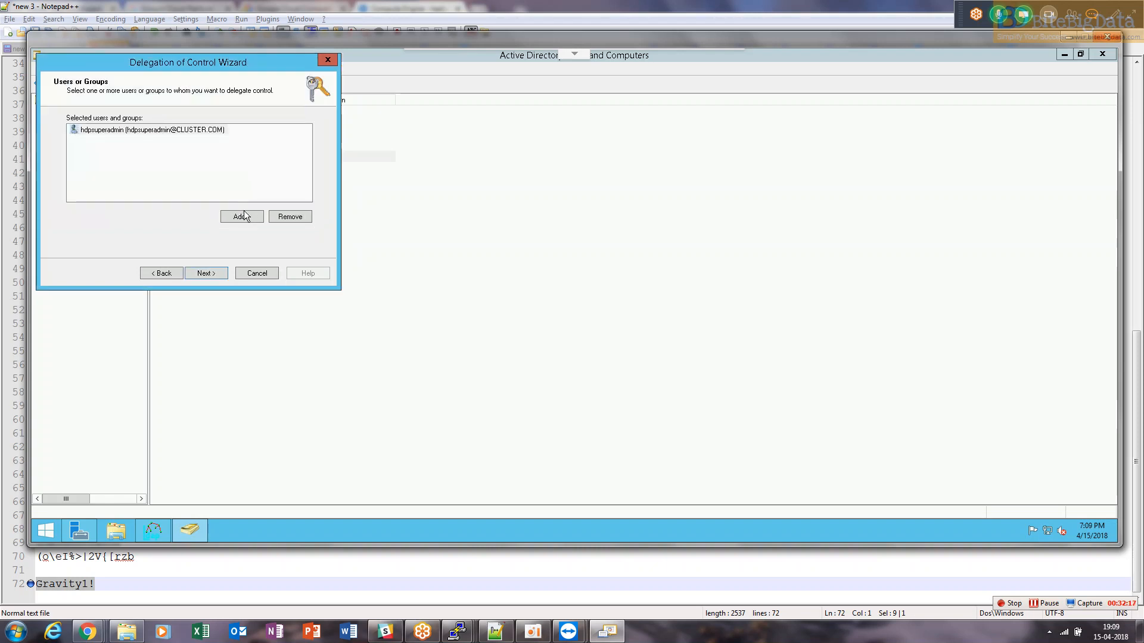
Step: Look up hdpsuperadmin again by name and confirm it for the delegation's selected users and groups
click(242, 216)
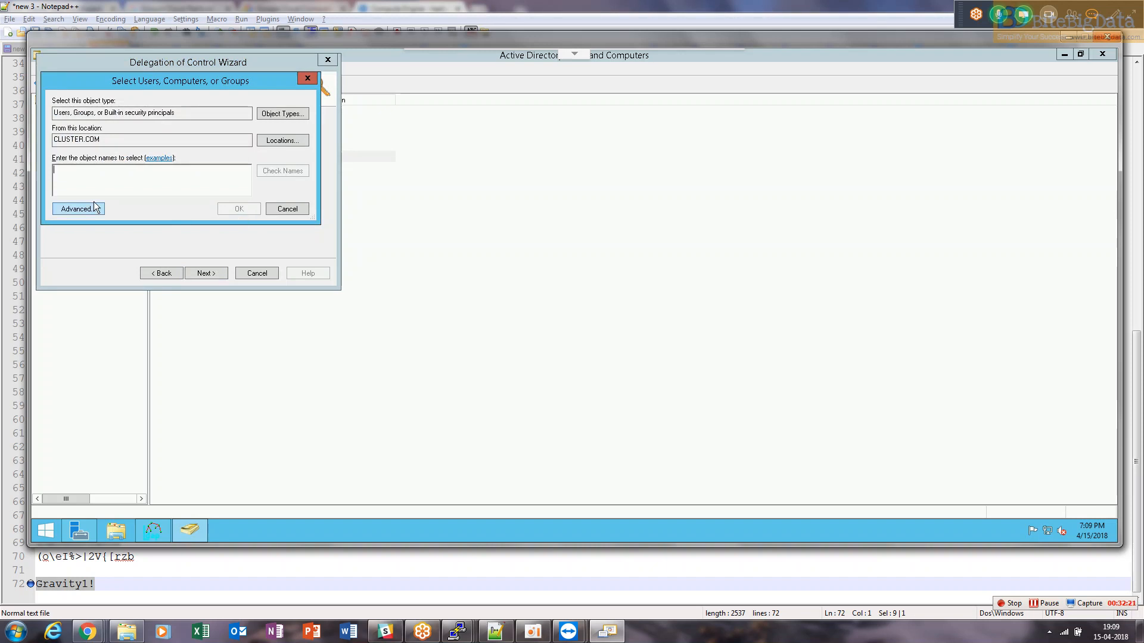
text(hdp)
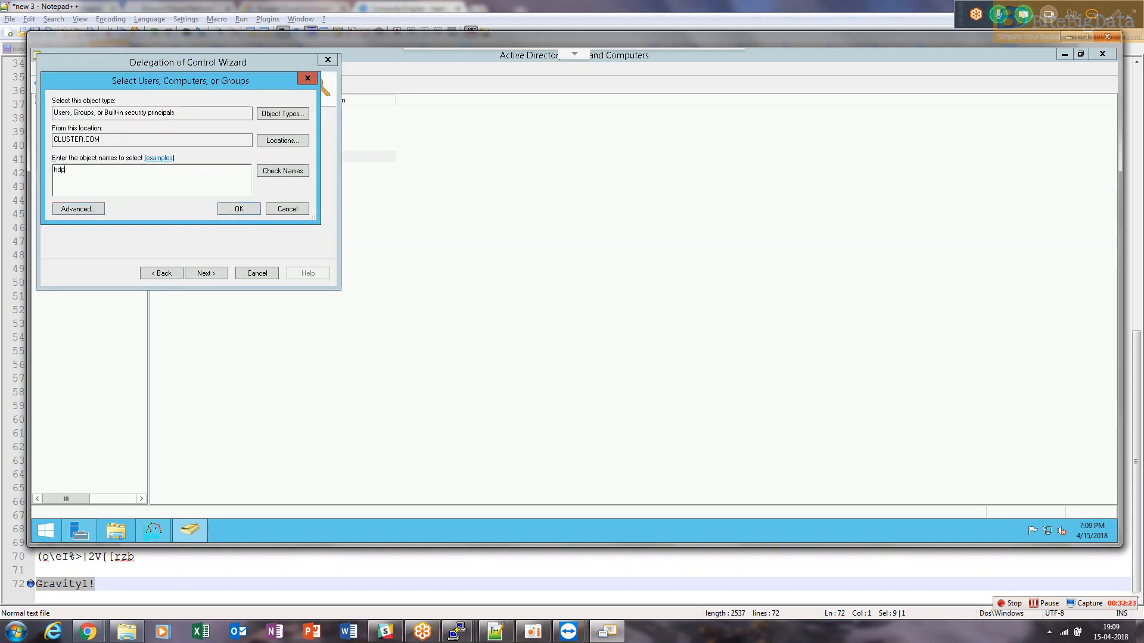
text(sup)
click(282, 171)
click(72, 210)
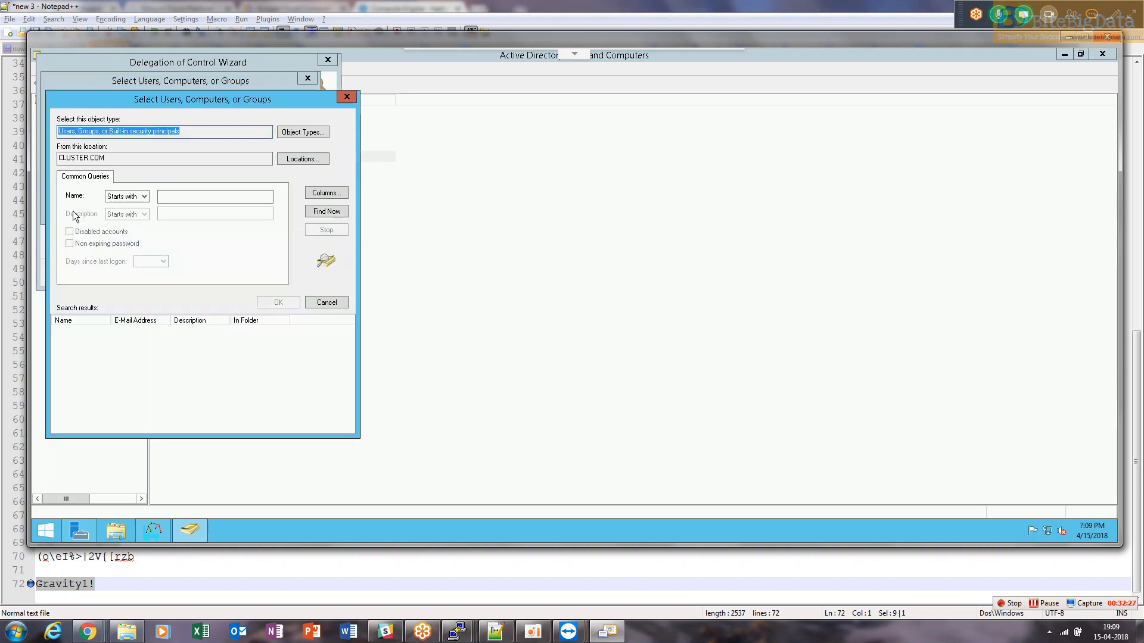
click(326, 302)
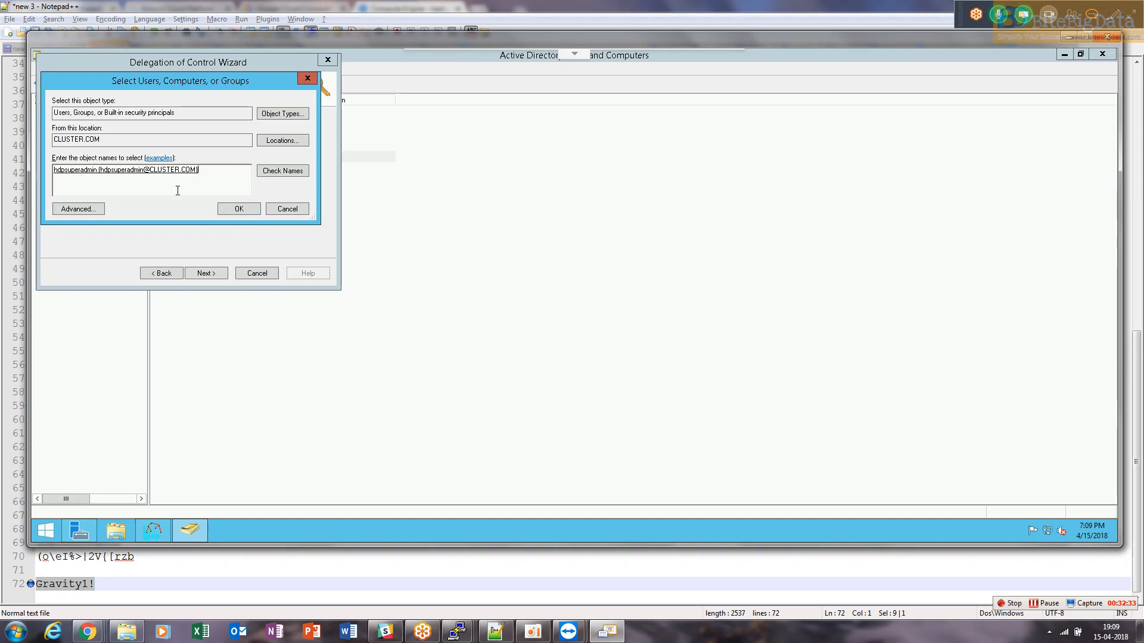
click(238, 209)
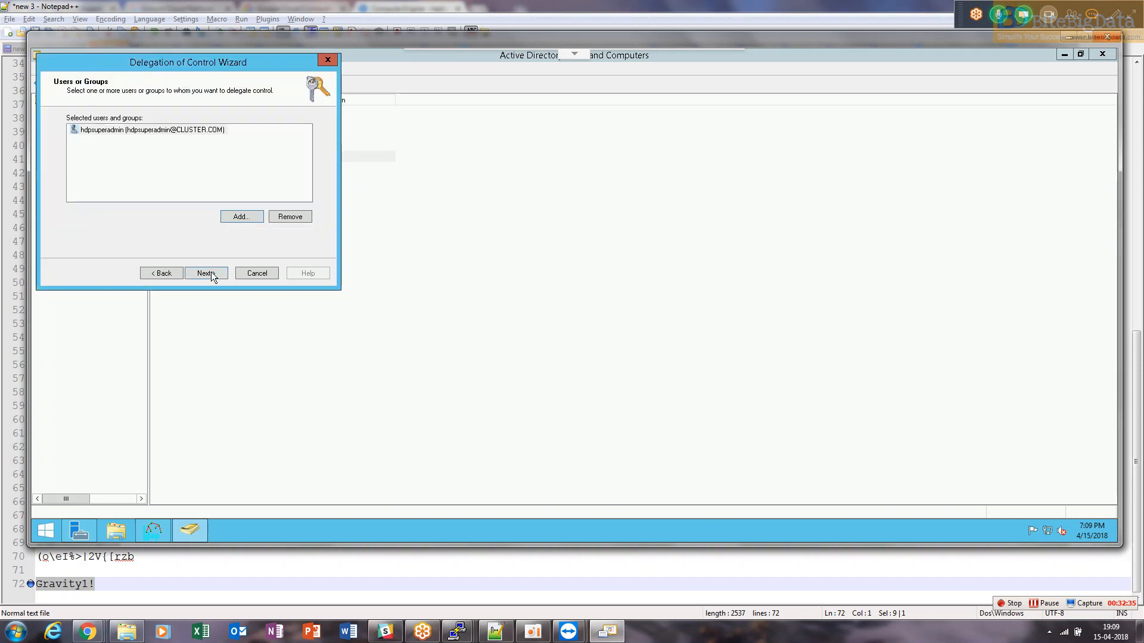
Step: Select the delegated tasks for managing user accounts, resetting passwords, reading user information, managing groups, modifying group membership and managing Group Policy links
click(208, 273)
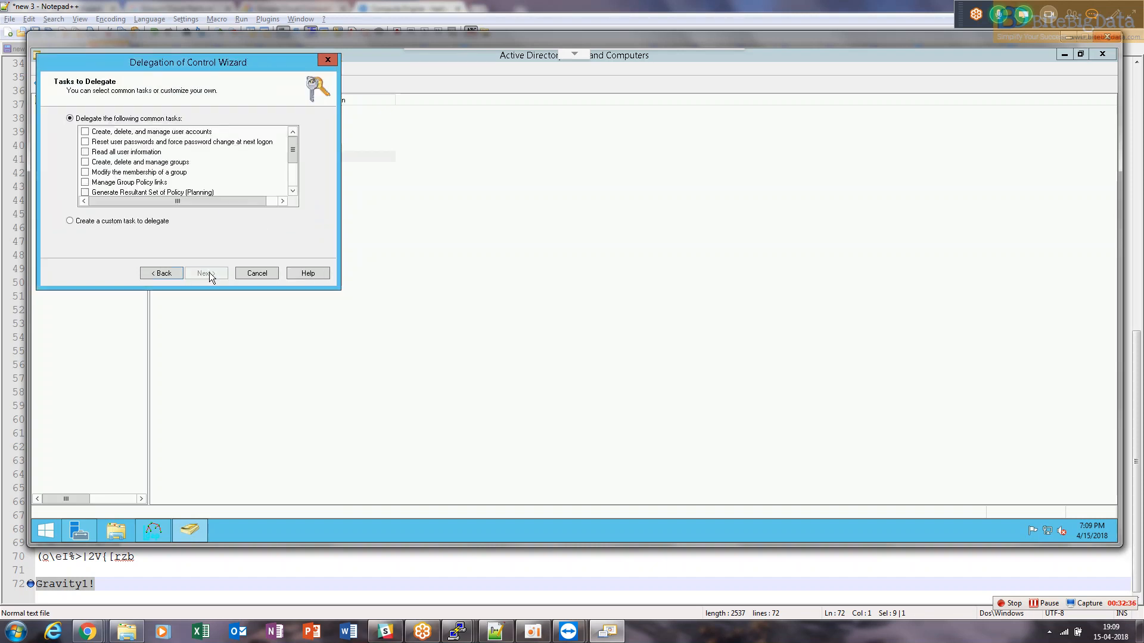
click(85, 132)
click(85, 142)
click(86, 152)
click(85, 162)
click(85, 172)
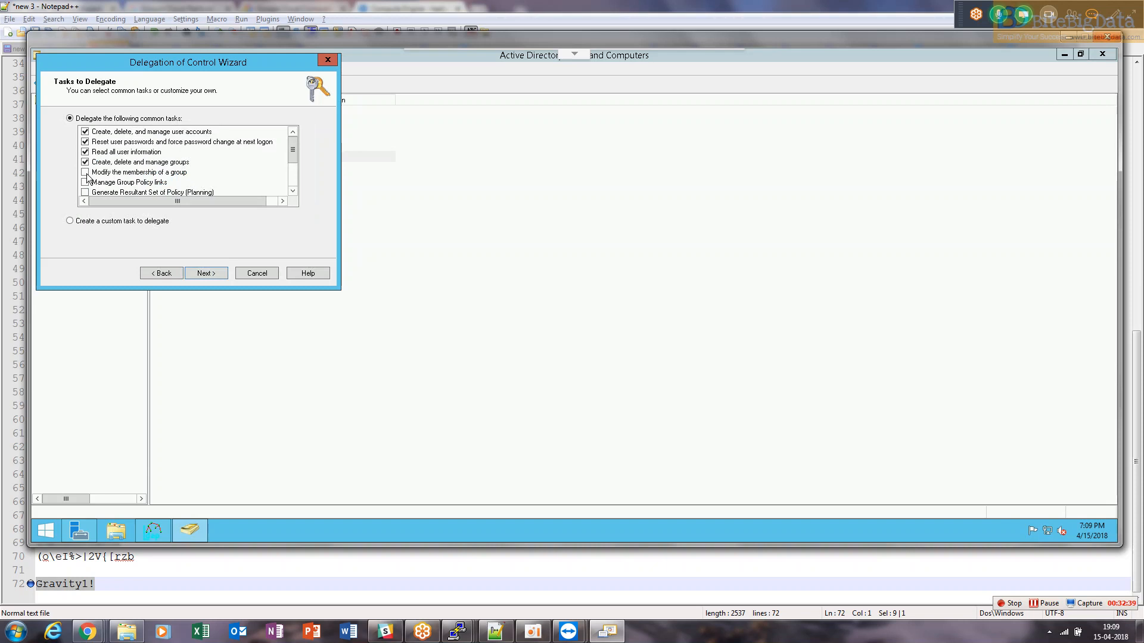
click(86, 182)
Step: Include both Resultant Set of Policy tasks (Planning and Logging) and all three inetOrgPerson tasks in the delegation
drag(290, 147, 291, 173)
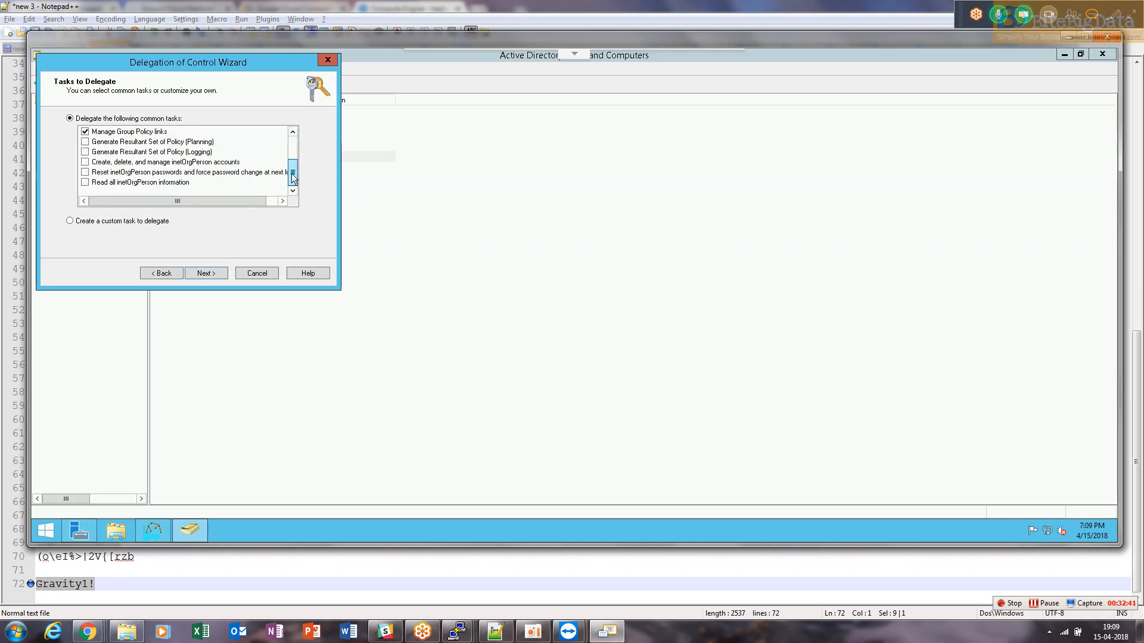
click(85, 142)
click(85, 152)
click(85, 162)
click(86, 172)
click(85, 183)
drag(291, 173, 291, 145)
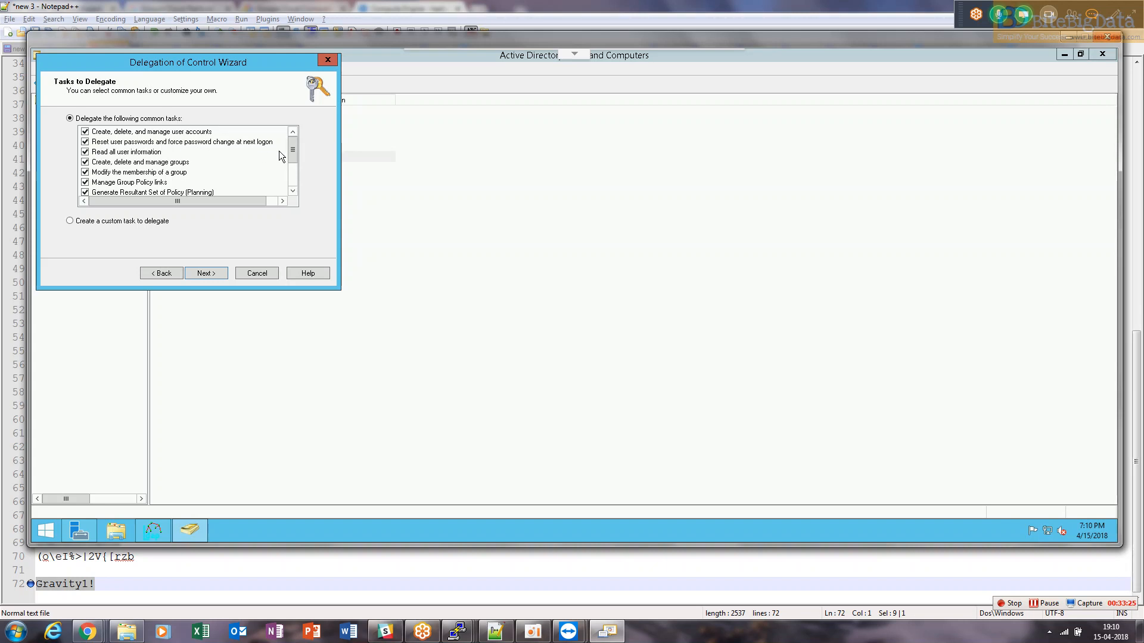
Step: Review the selected common tasks and finish the Delegation of Control Wizard for hdpusers
drag(292, 156, 293, 177)
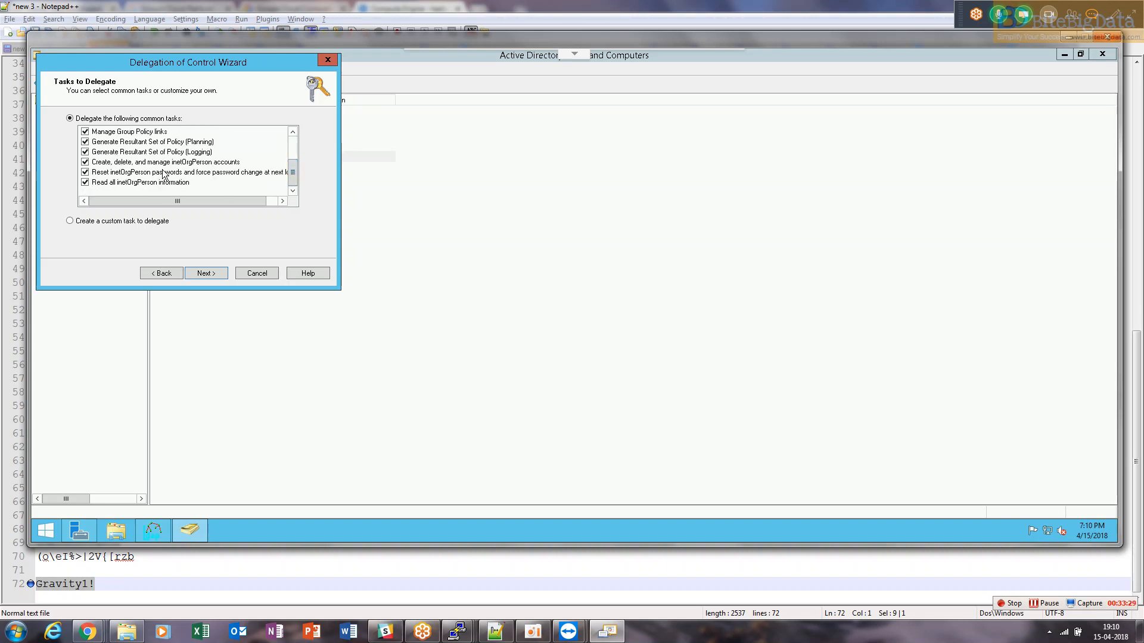
click(206, 274)
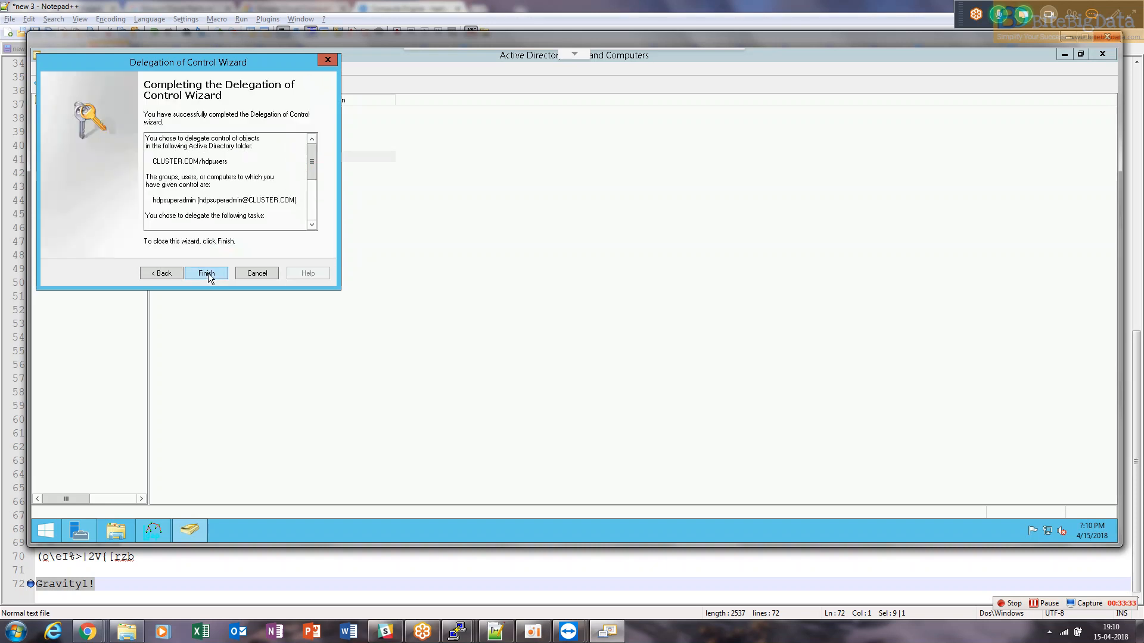
click(206, 274)
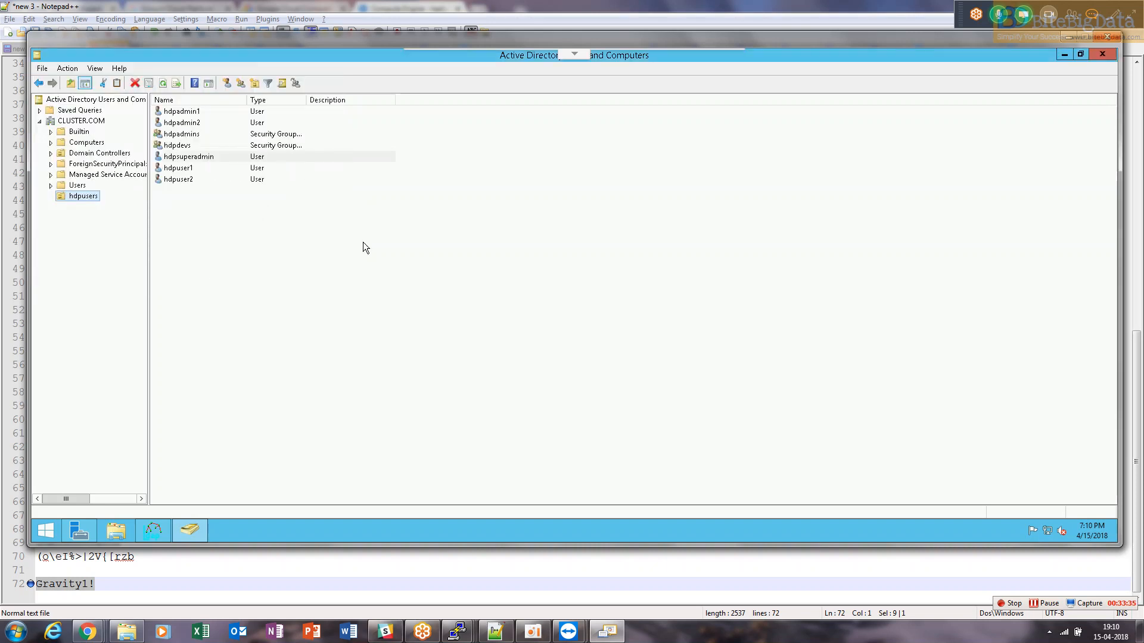